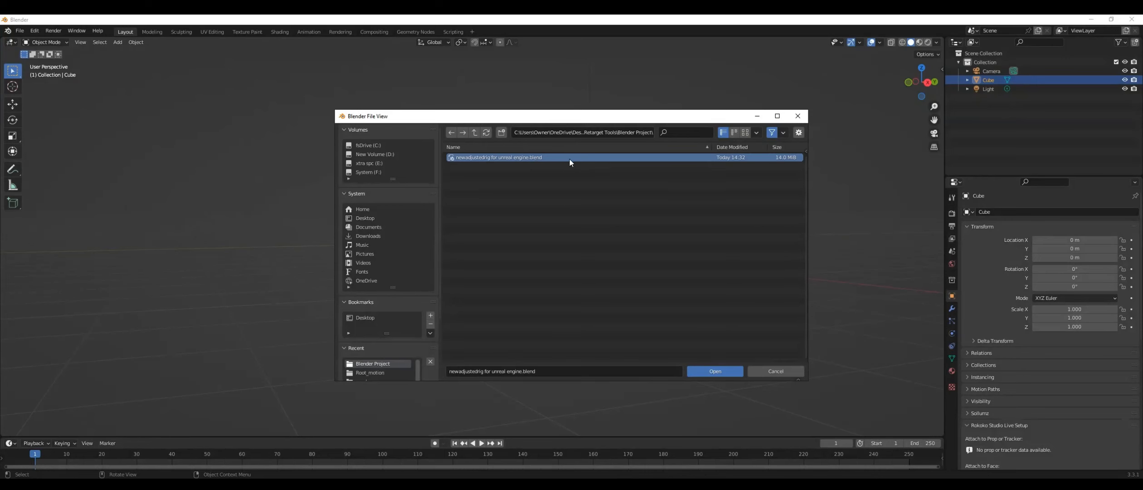
Open the project newadjustedrig for unreal engine.blend and select each of the two overlapping character meshes to tell them apart, leaving neither selected
left_click(713, 375)
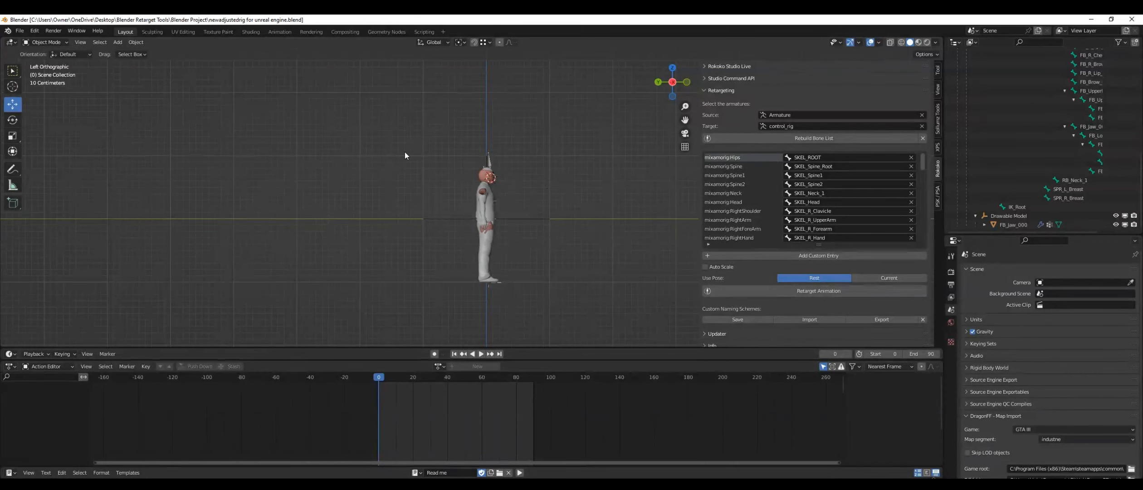
scroll(640, 232, "up", 3)
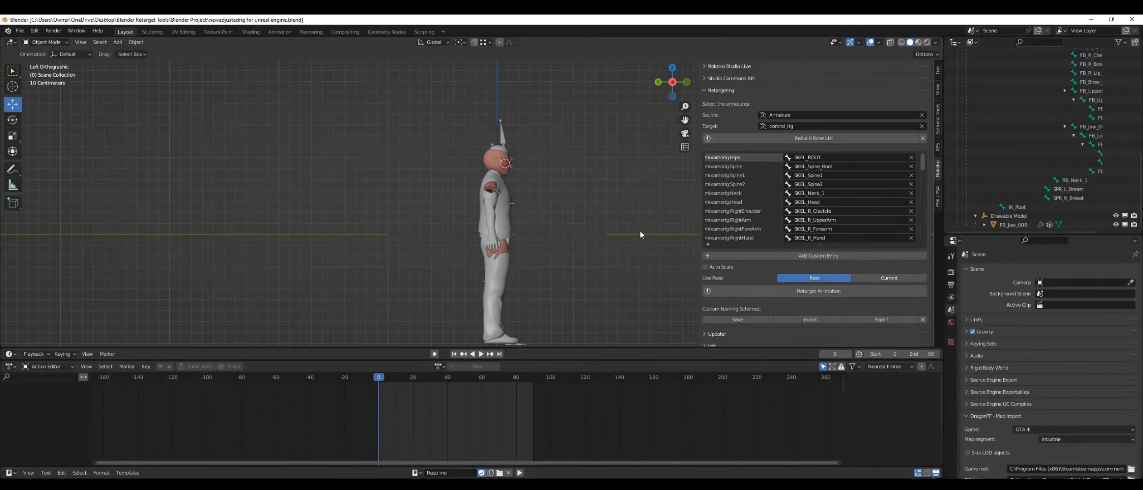
left_click(501, 153)
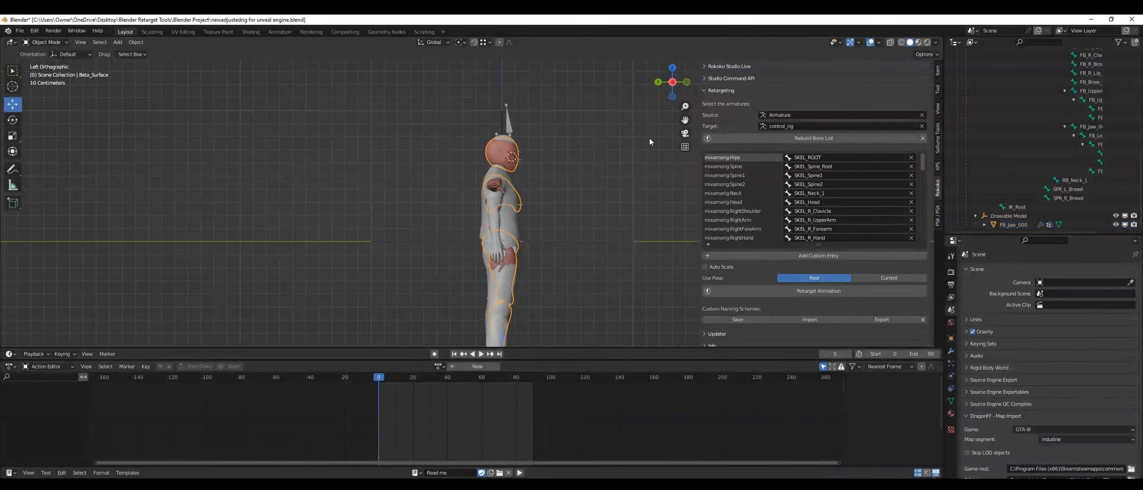
scroll(649, 138, "down", 2)
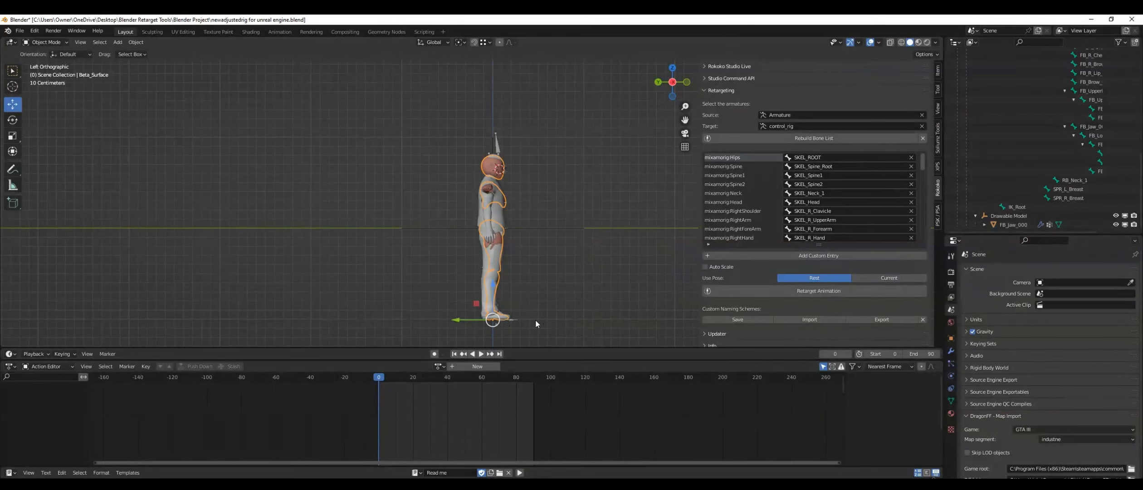
scroll(666, 215, "down", 1)
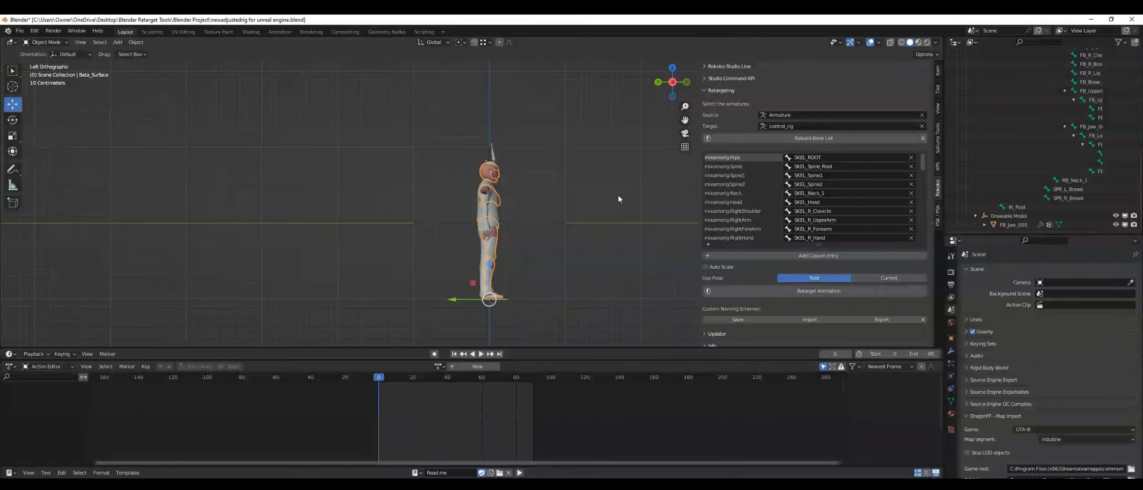
left_click(495, 209)
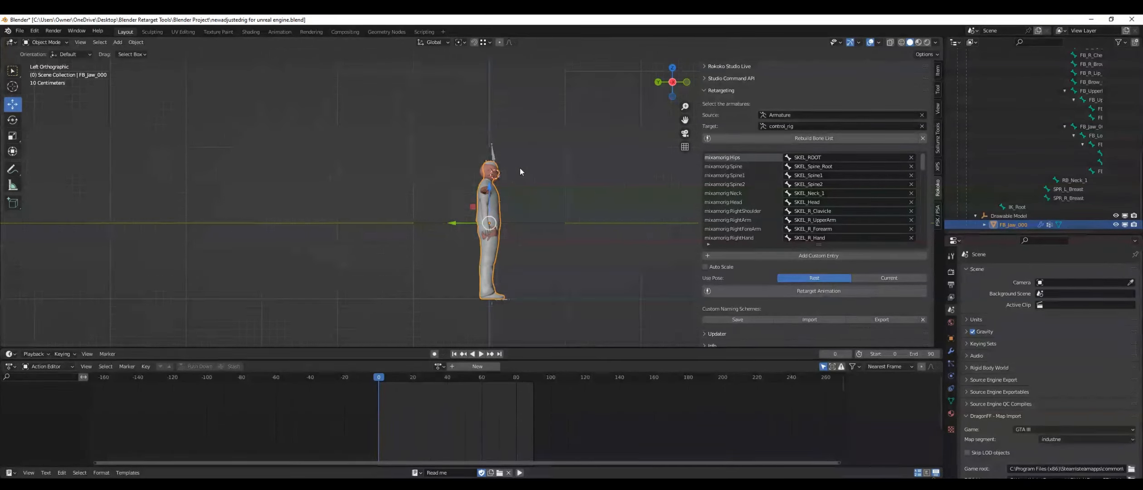
left_click(564, 168)
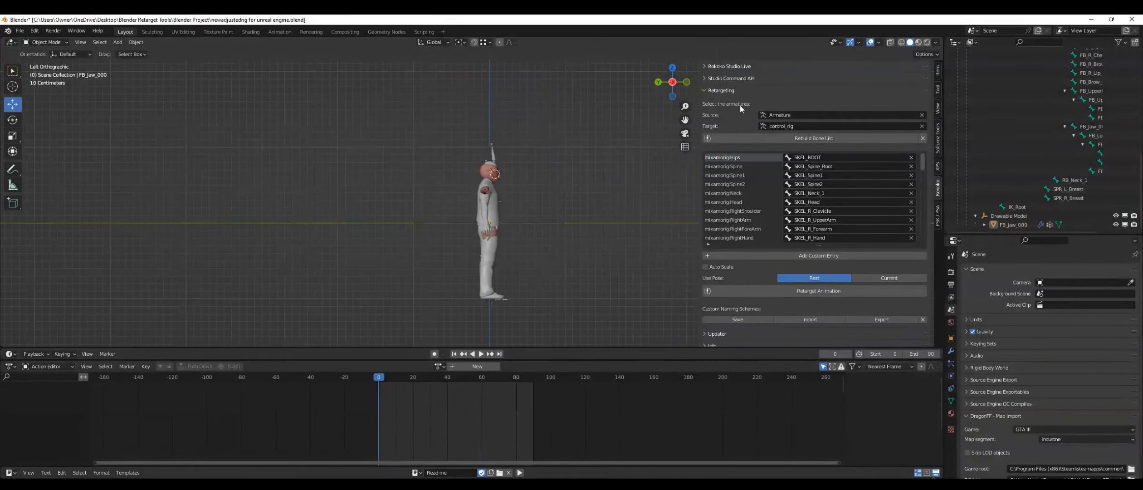
Look through the Sollumz tools, the object's transform values and the Rokoko retargeting settings
left_click(756, 93)
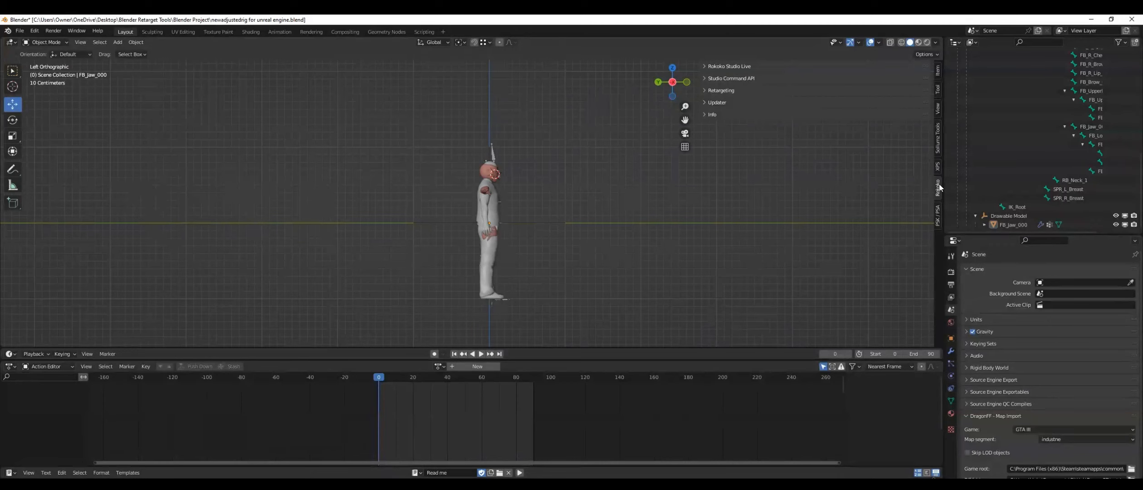
left_click(939, 132)
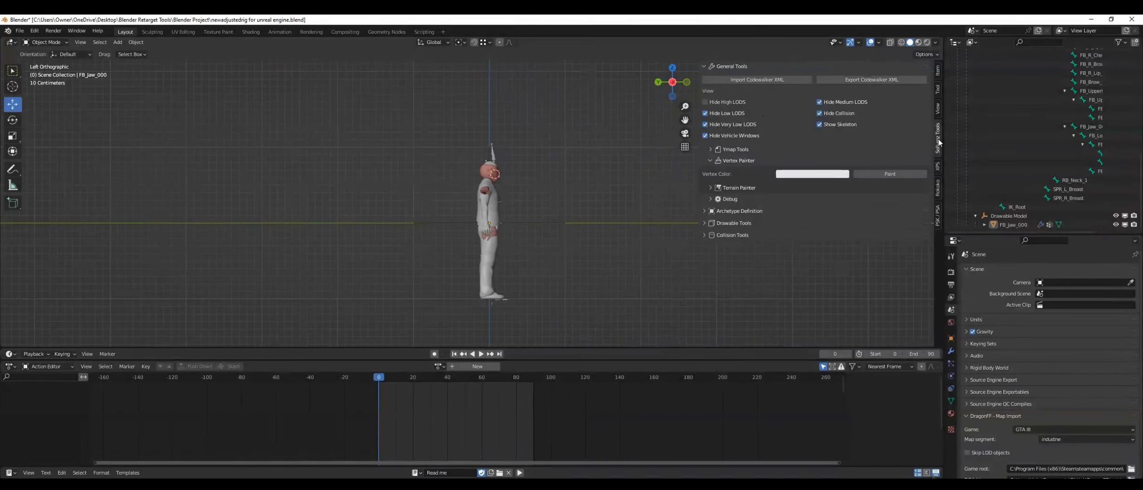
left_click(940, 71)
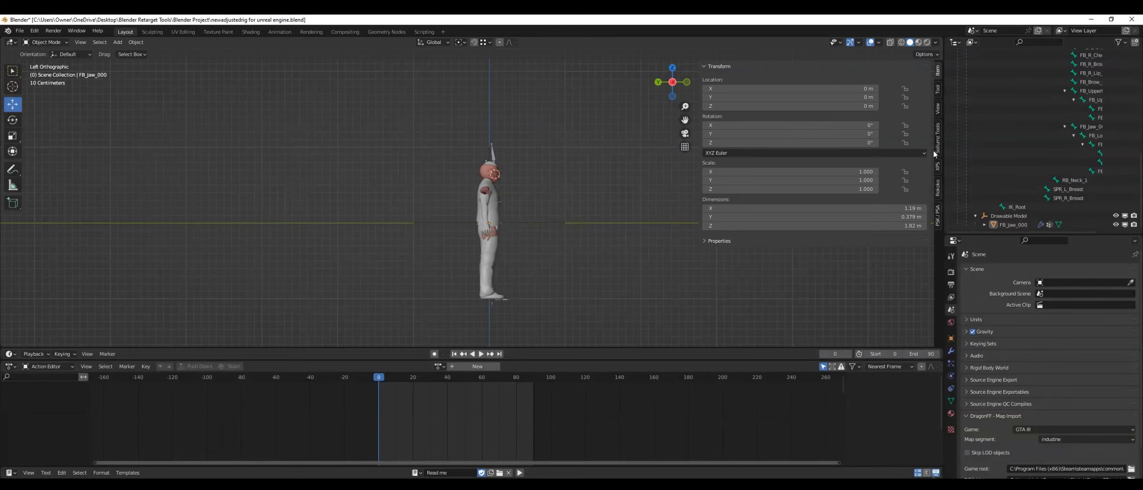
left_click(941, 189)
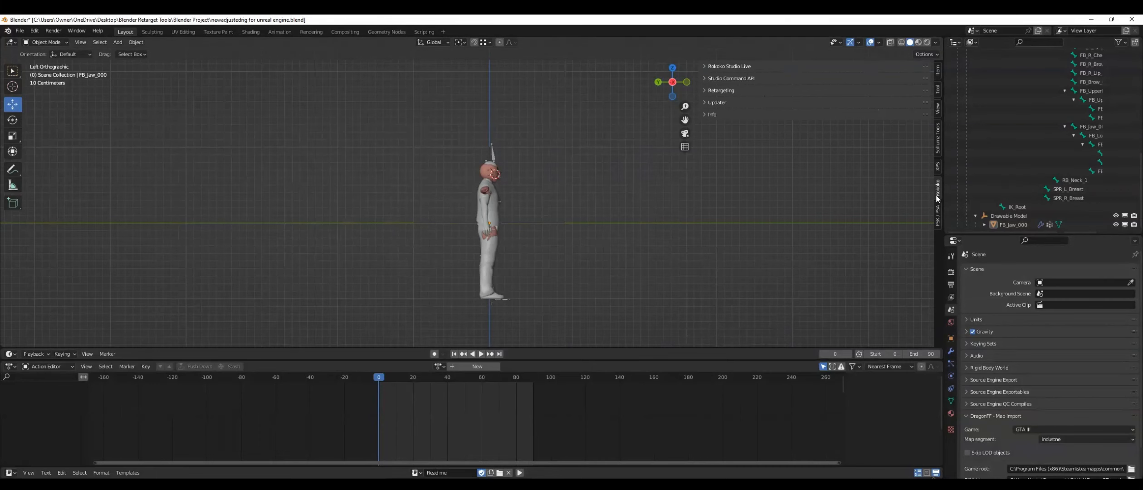
left_click(776, 90)
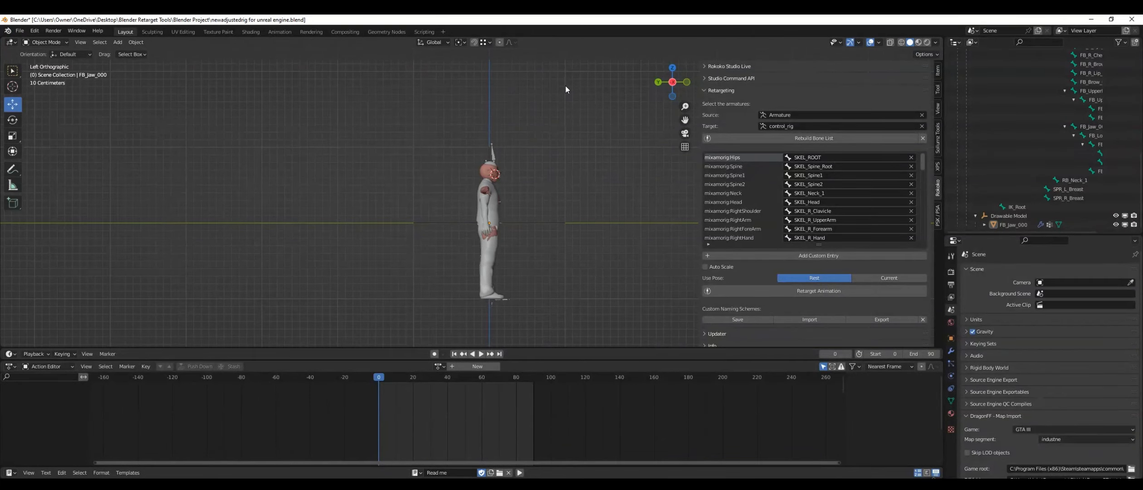
left_click(20, 31)
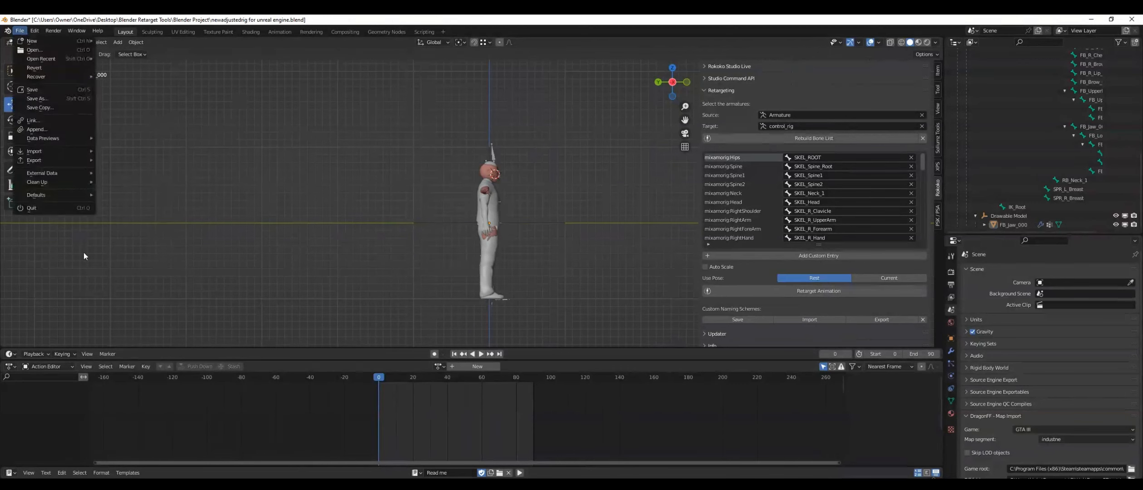
left_click(20, 31)
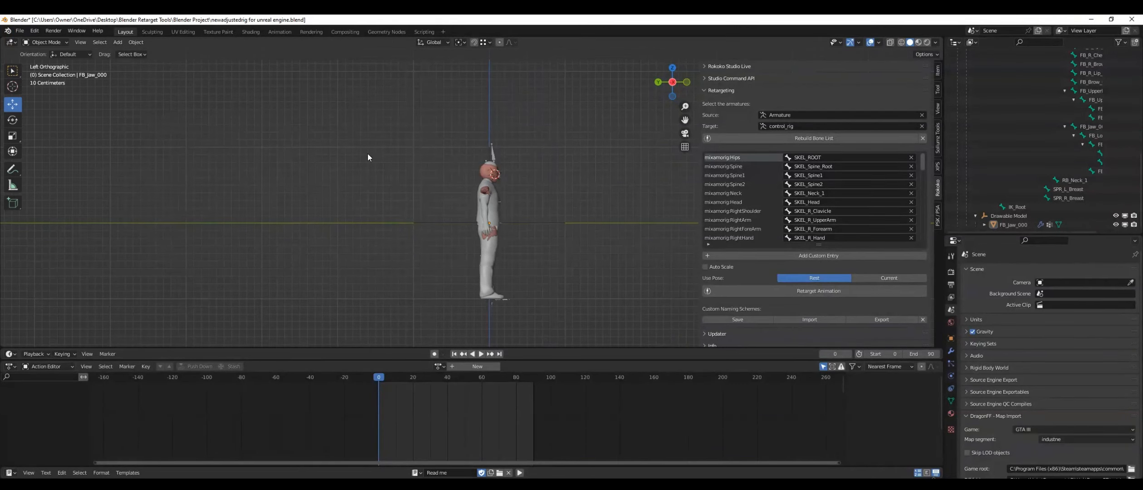
left_click(20, 31)
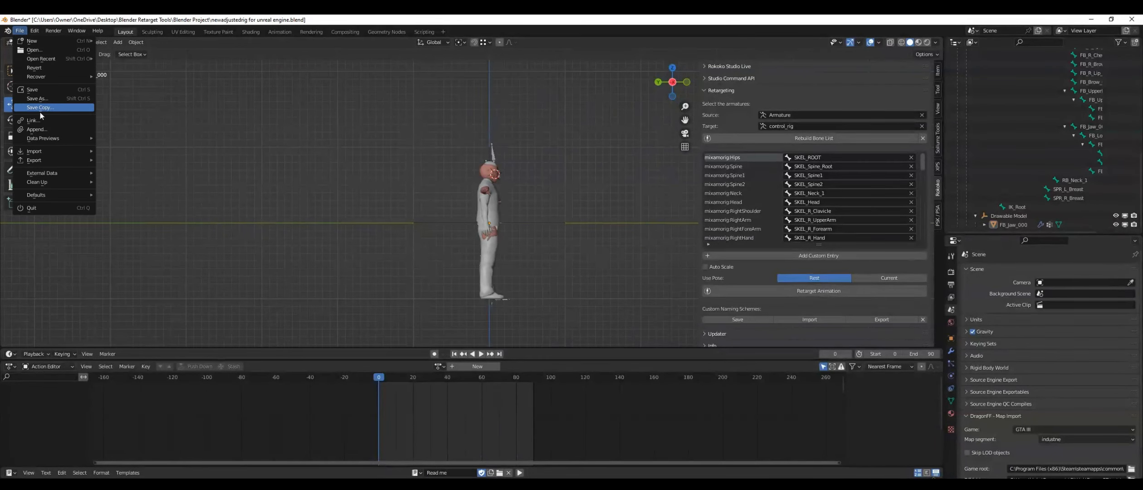
mouse_move(53, 152)
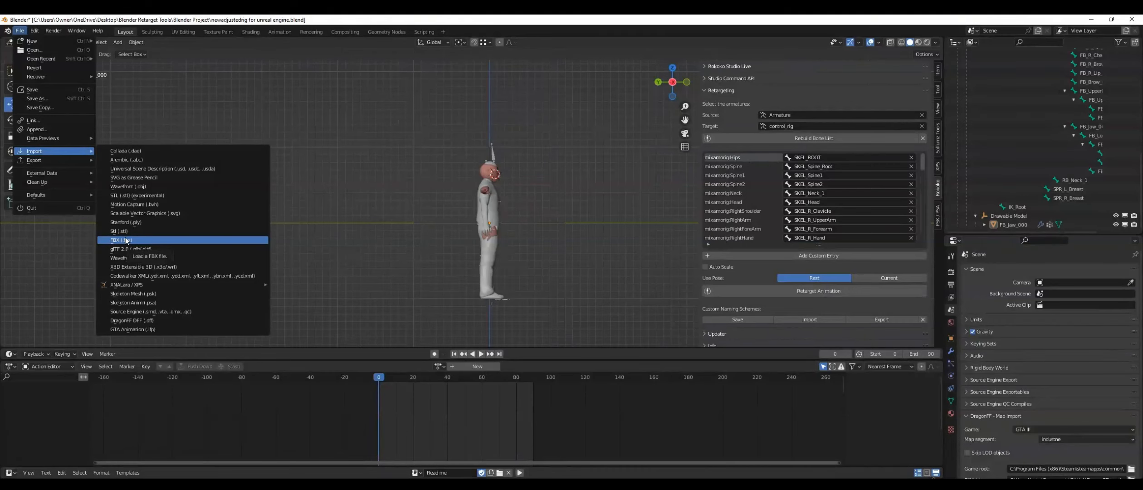
left_click(20, 31)
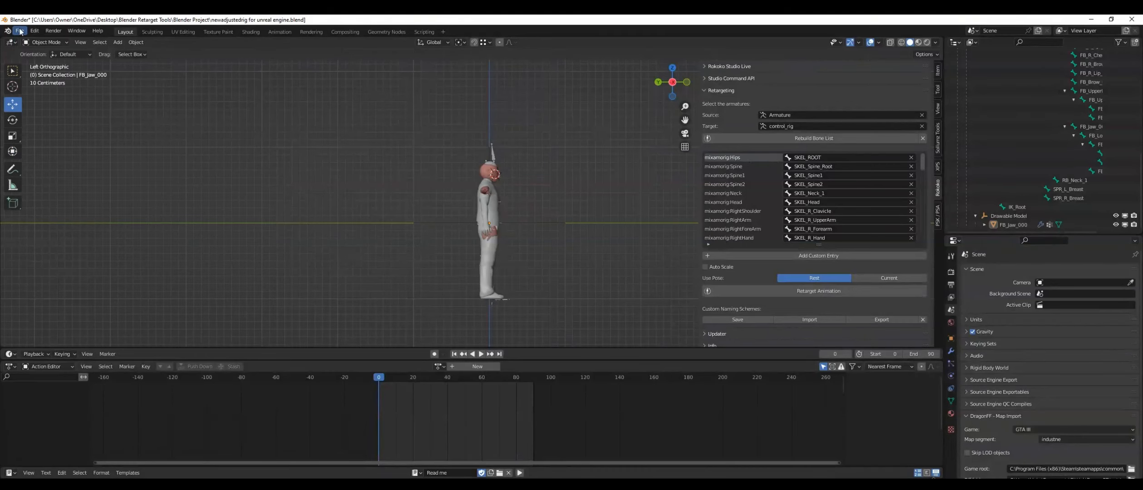
left_click(20, 31)
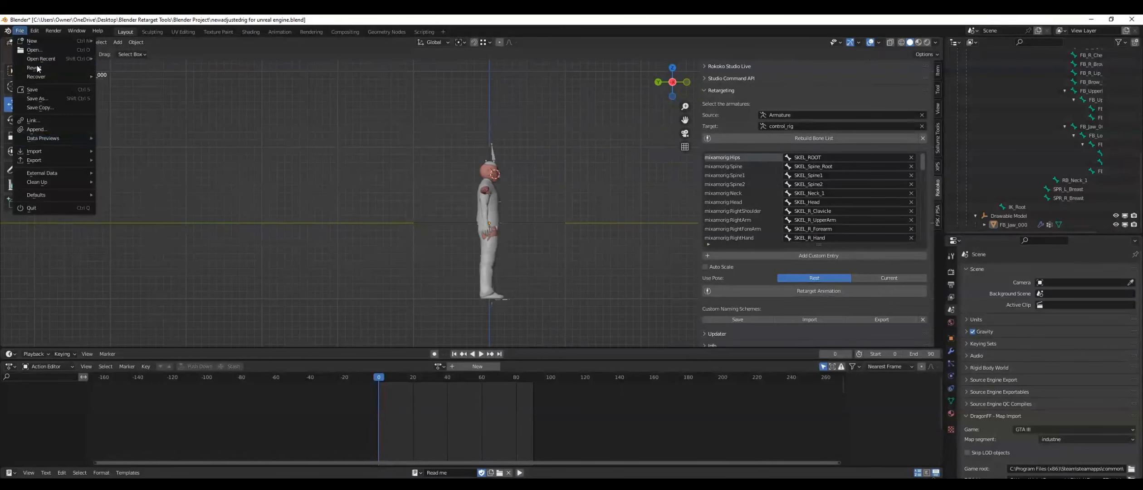
Examine the add-ons list in the preferences for enabled animation and import-export add-ons, such as Rokoko Studio Live and FBX format
left_click(35, 31)
left_click(70, 157)
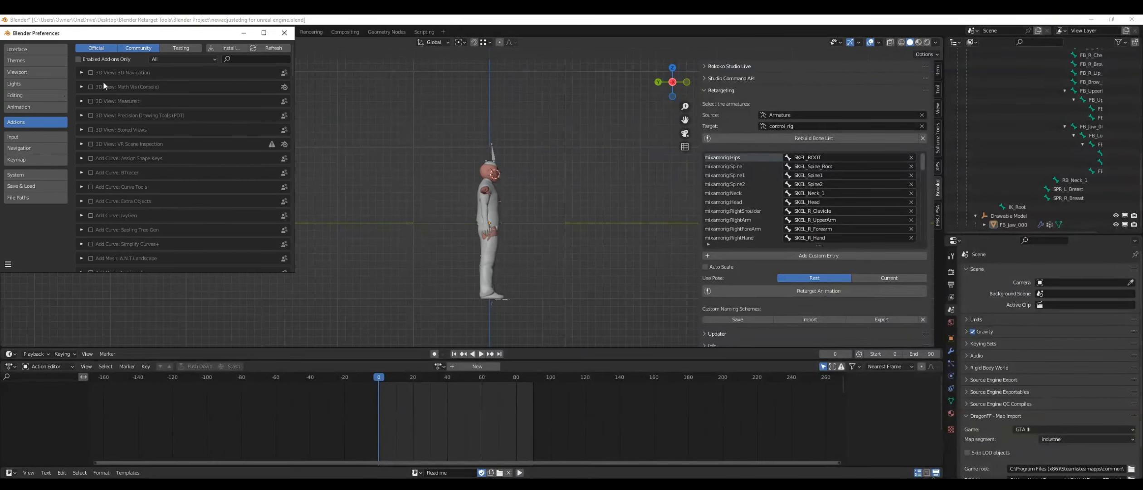
scroll(141, 208, "down", 10)
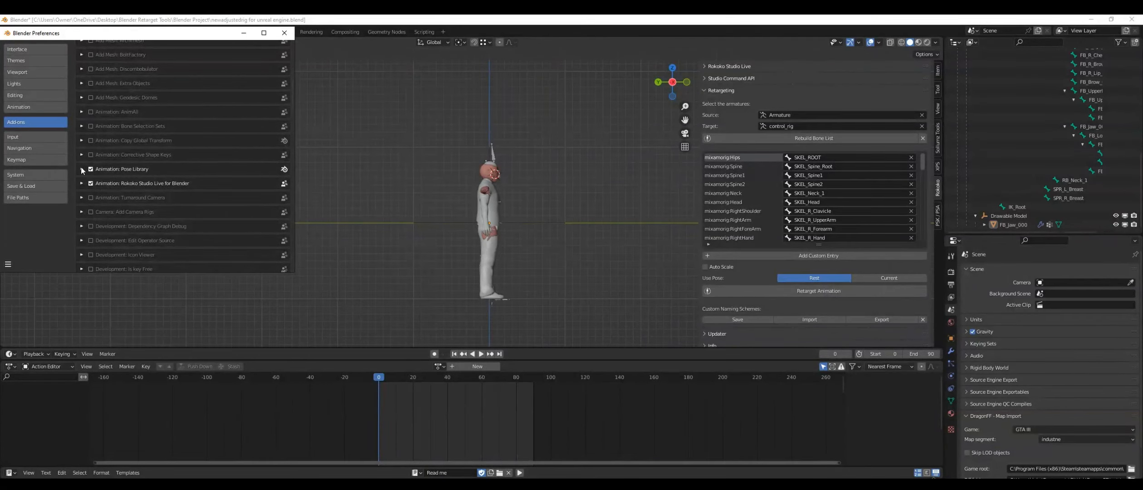
scroll(144, 166, "down", 7)
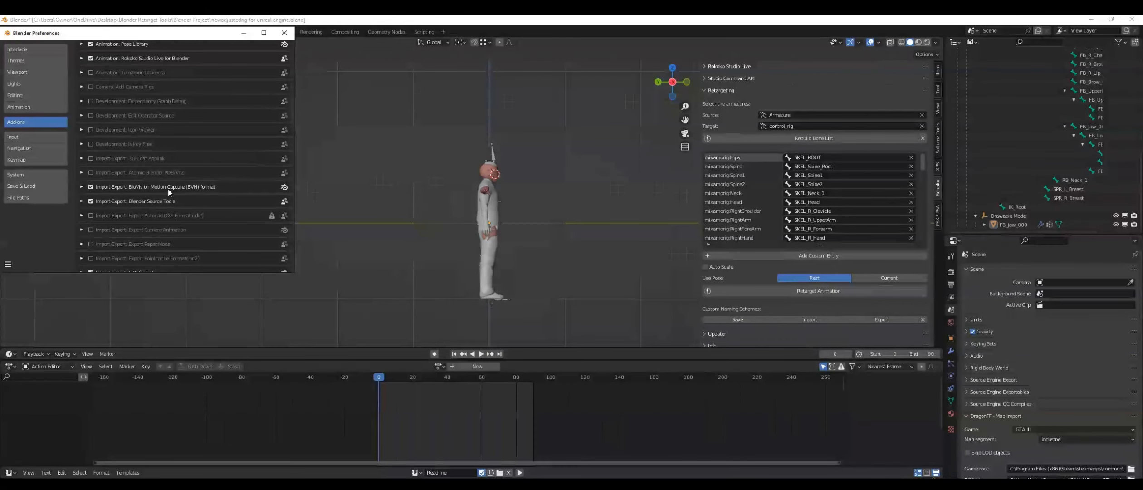
scroll(170, 188, "down", 3)
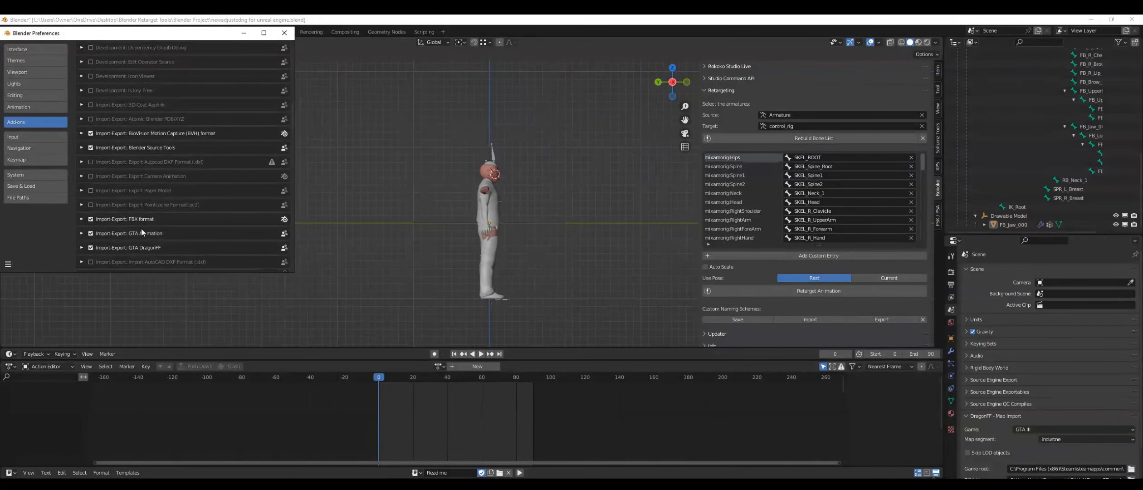
scroll(141, 229, "down", 6)
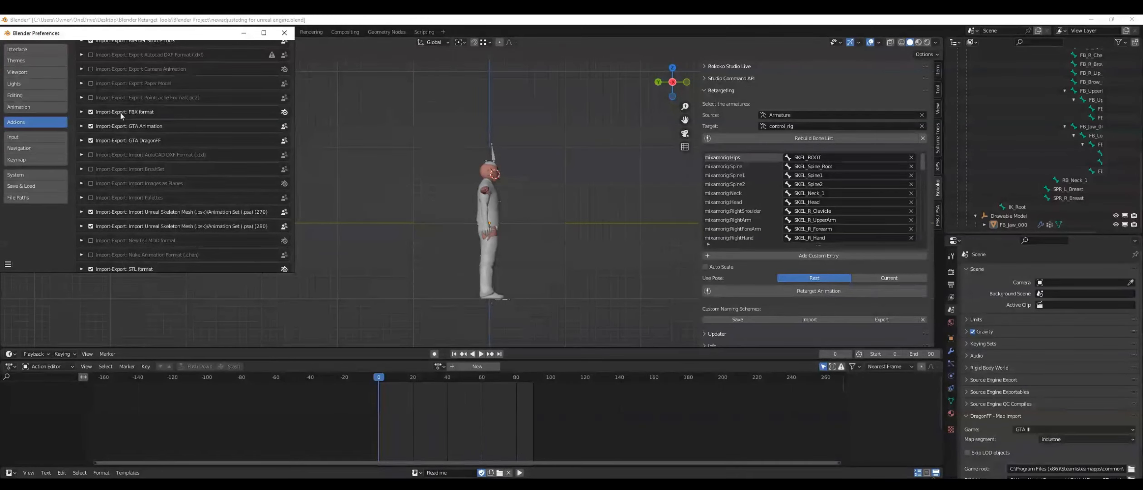
scroll(206, 122, "up", 15)
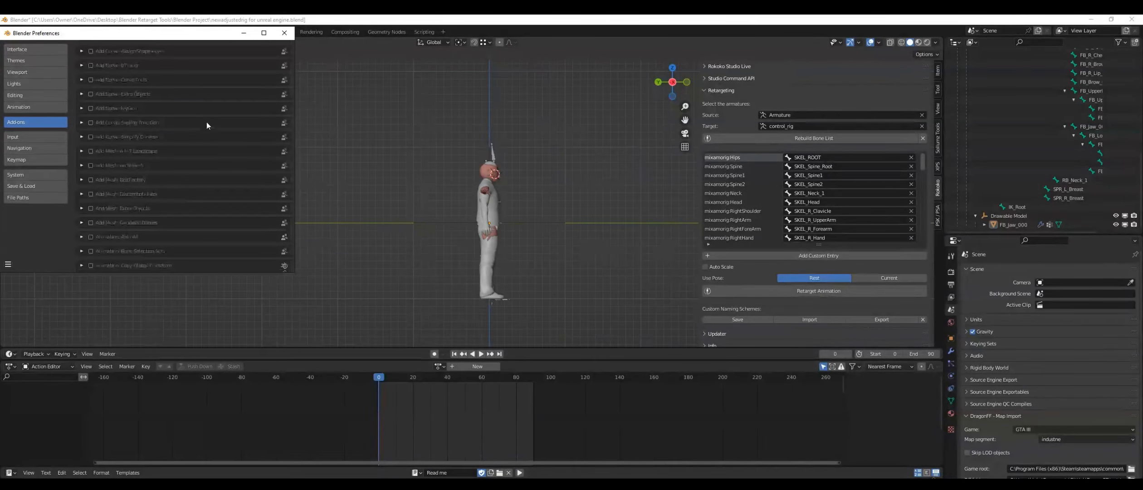
scroll(206, 122, "up", 5)
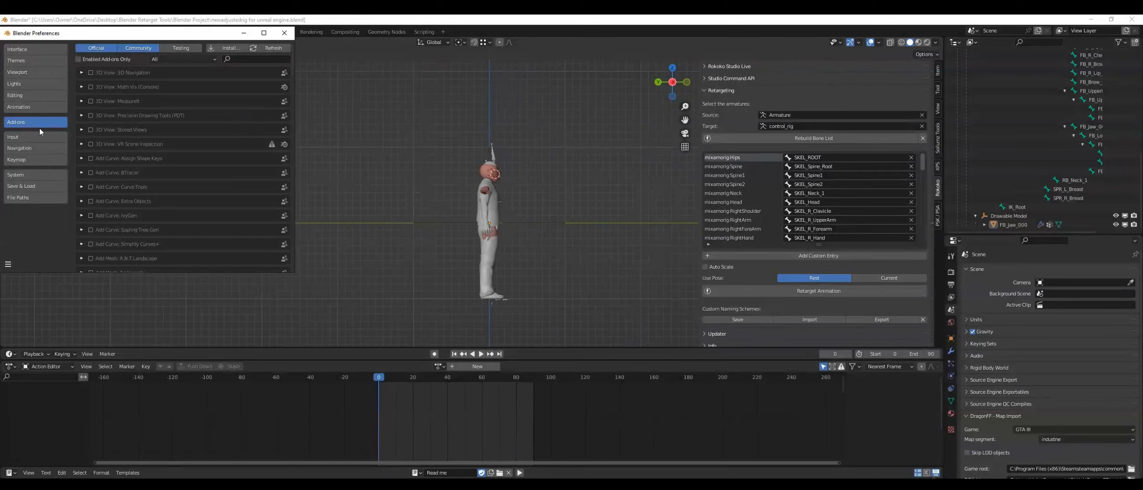
scroll(118, 123, "down", 18)
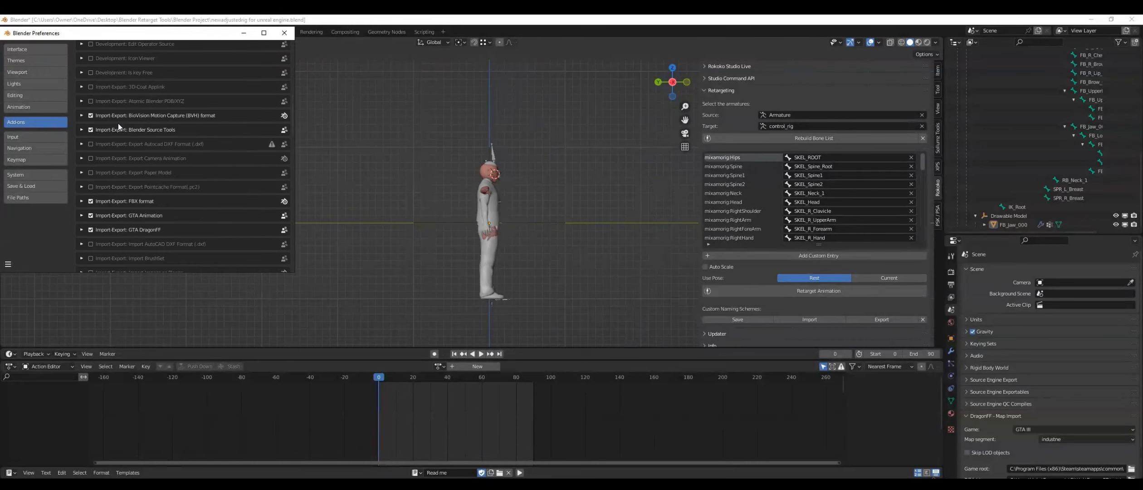
scroll(118, 124, "down", 6)
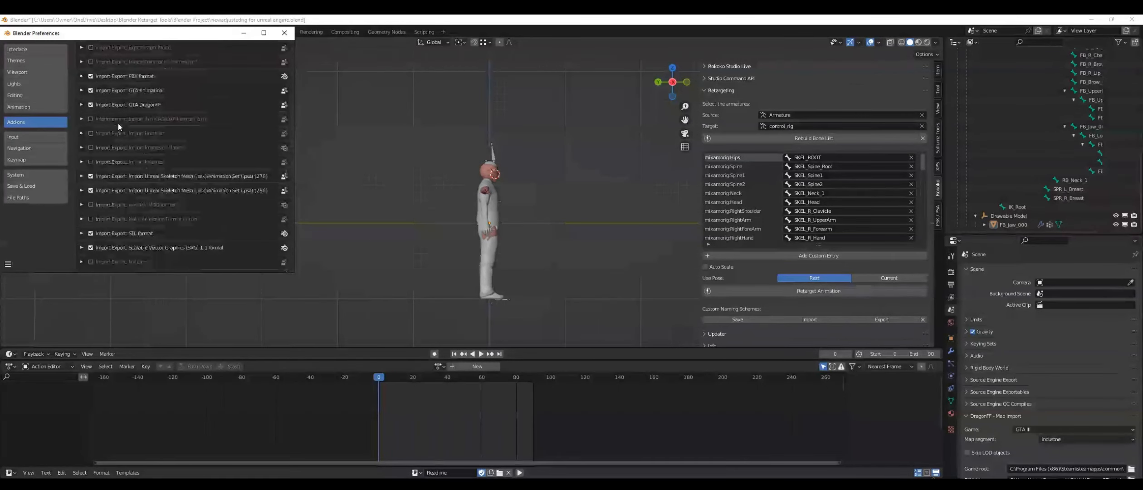
scroll(143, 102, "up", 1)
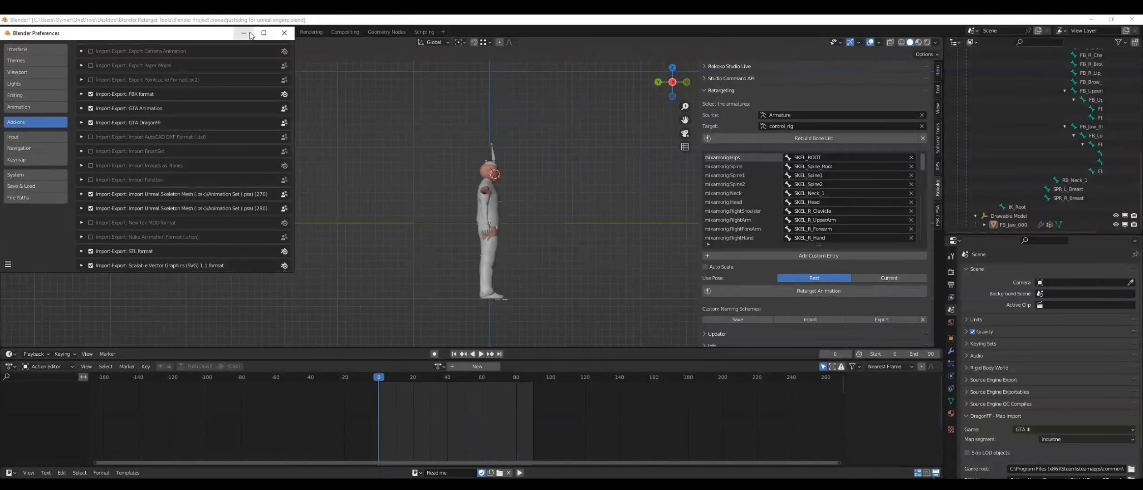
left_click(285, 34)
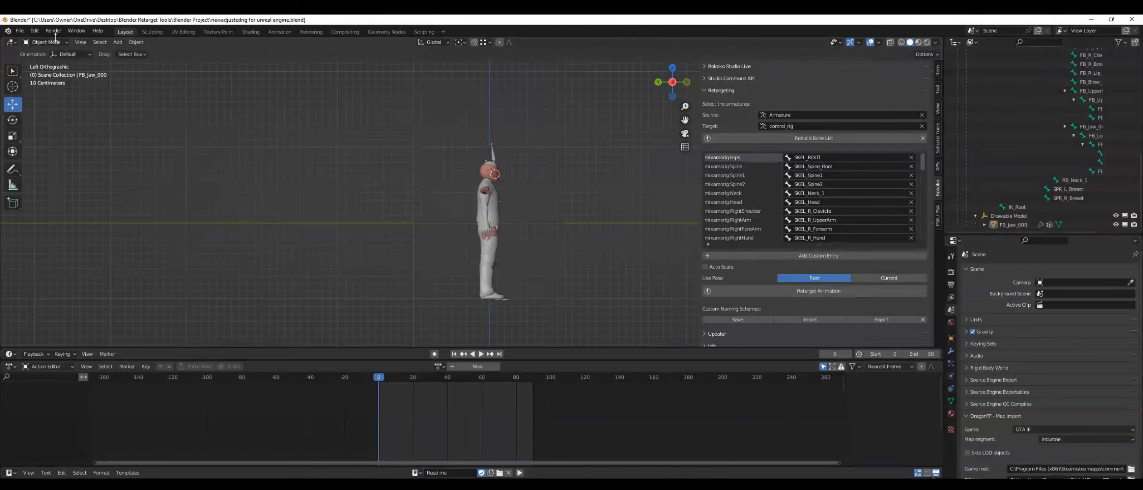
Start an FBX import and open the fbxfiles folder inside unreal engine stuff on the E: drive
left_click(19, 30)
mouse_move(41, 151)
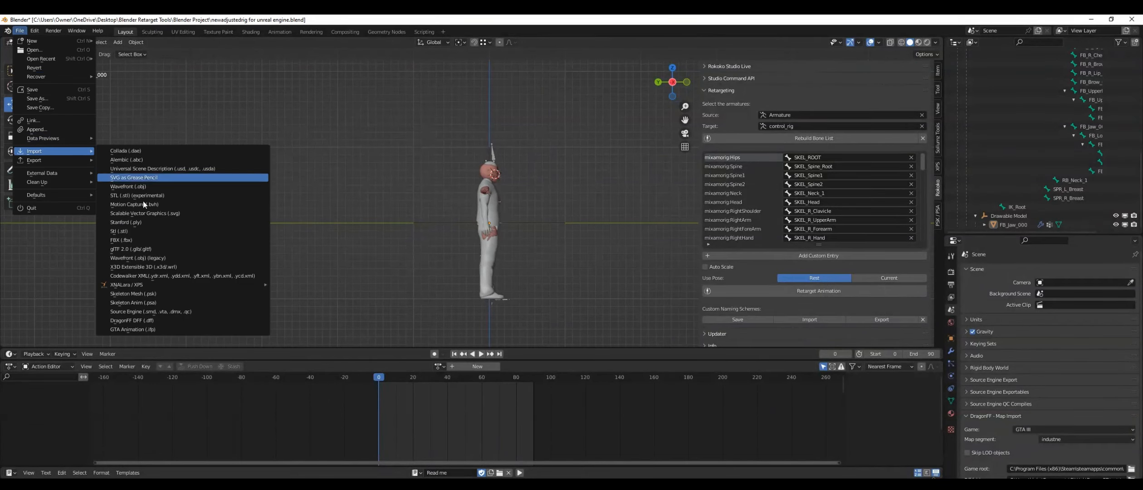
left_click(124, 240)
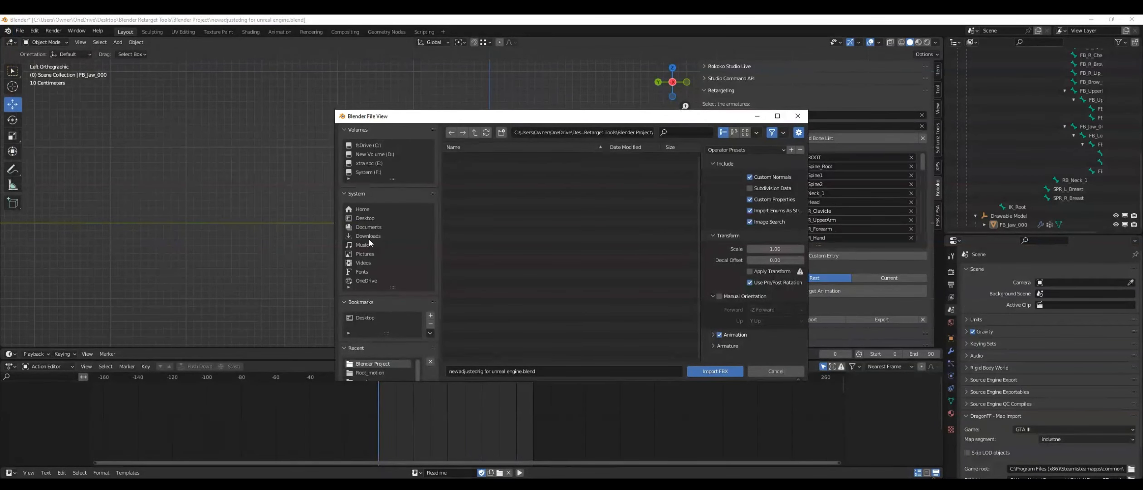
left_click(372, 163)
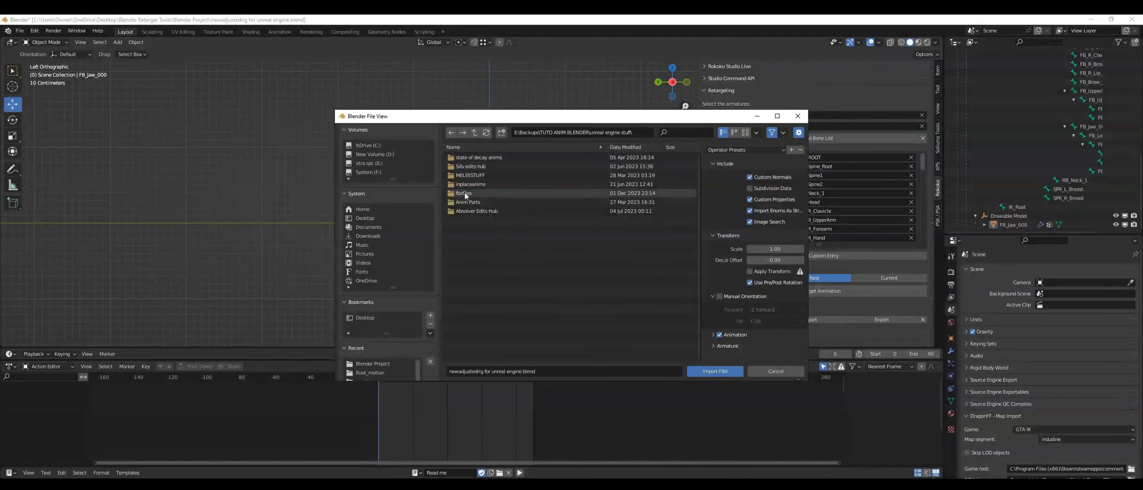
double_click(472, 195)
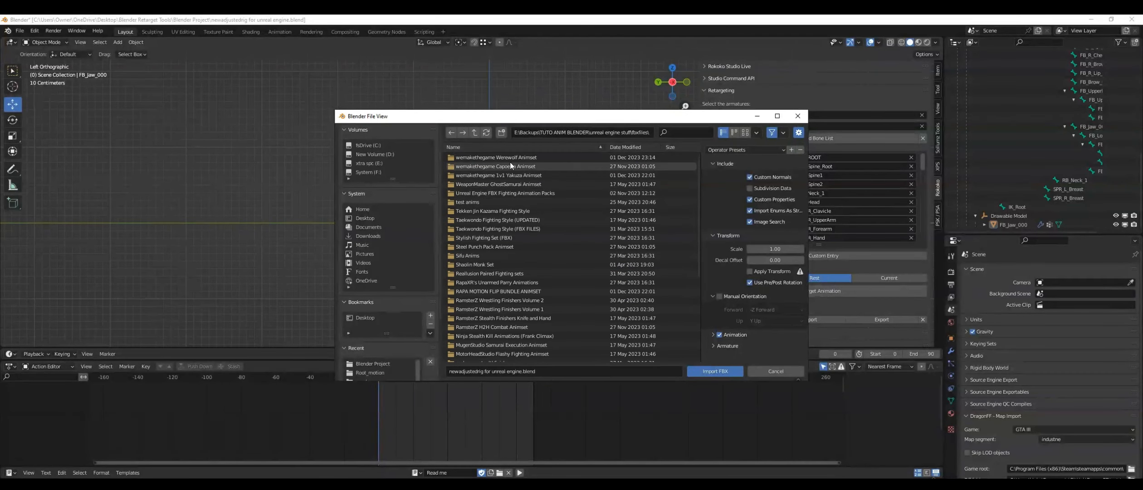
Look through the animation pack folders in fbxfiles for a set to import
scroll(559, 244, "down", 3)
scroll(560, 246, "down", 2)
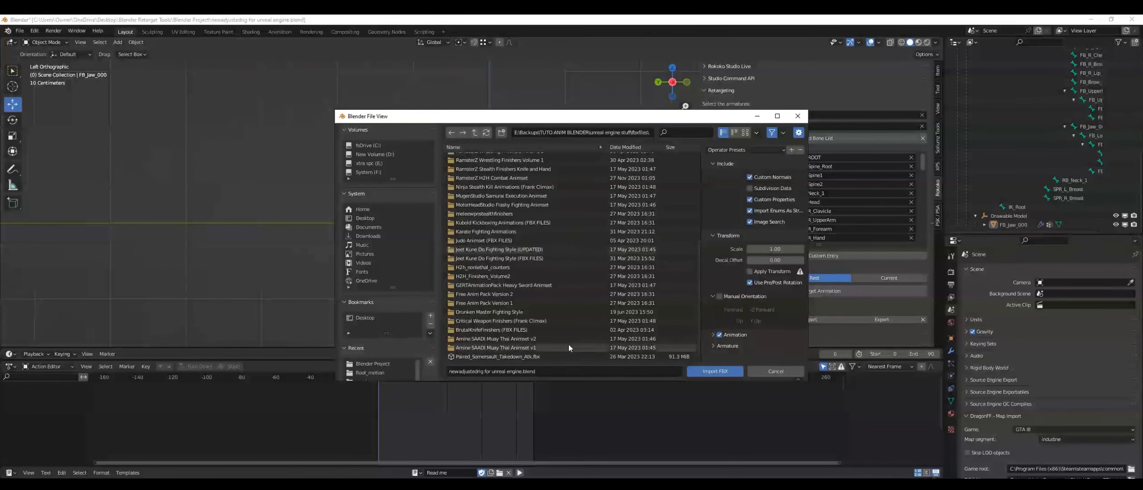
scroll(530, 194, "up", 5)
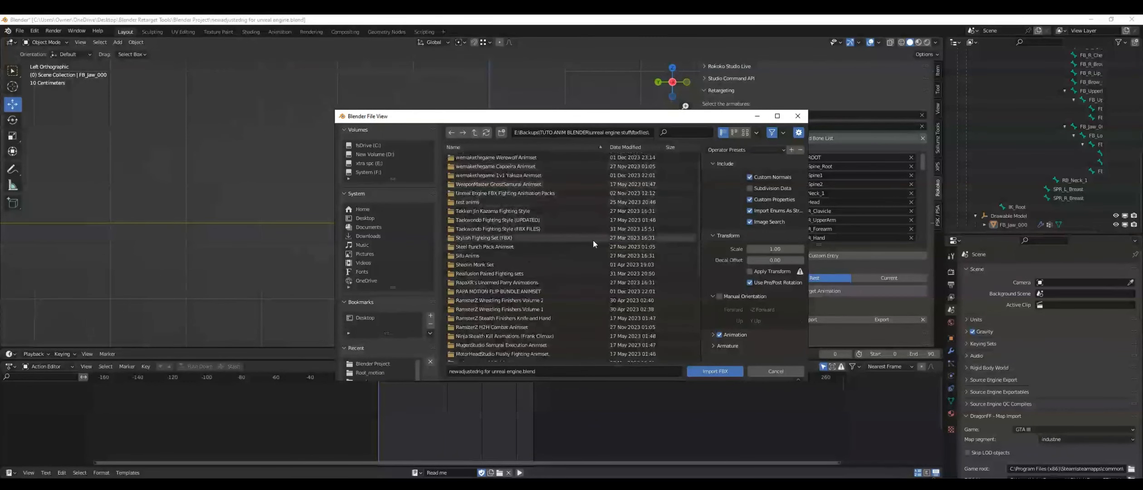
scroll(531, 181, "down", 3)
scroll(531, 178, "down", 5)
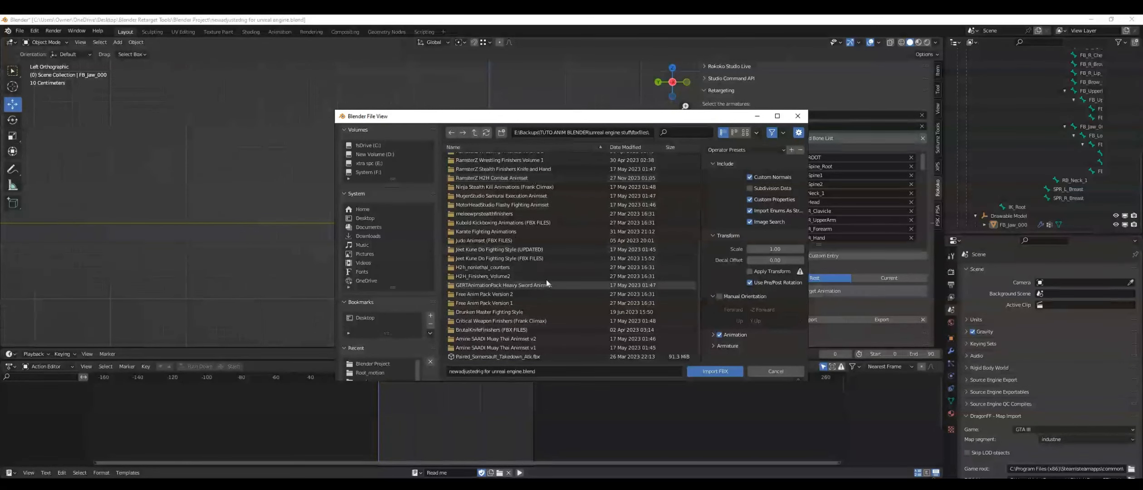
scroll(535, 278, "up", 2)
scroll(534, 275, "up", 6)
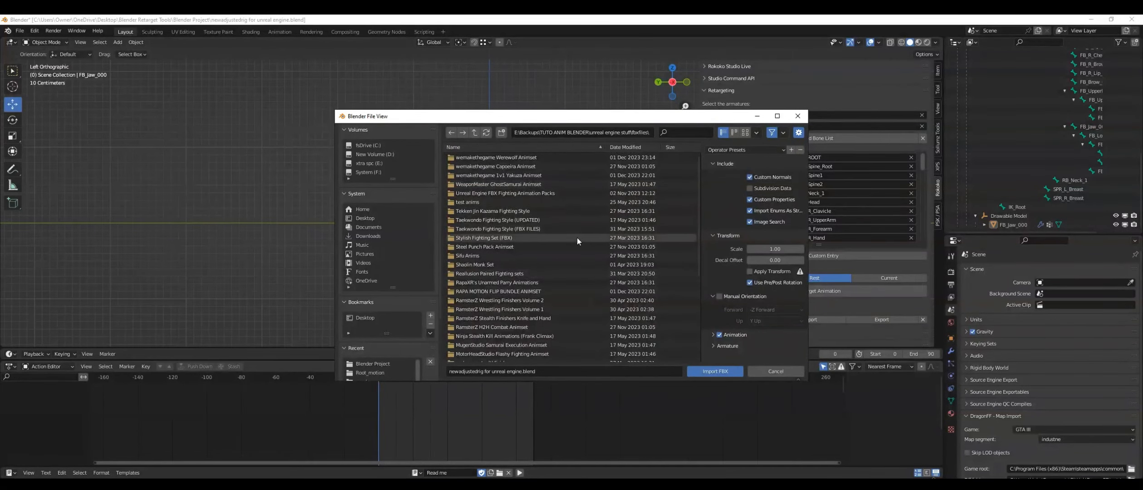
scroll(577, 239, "down", 8)
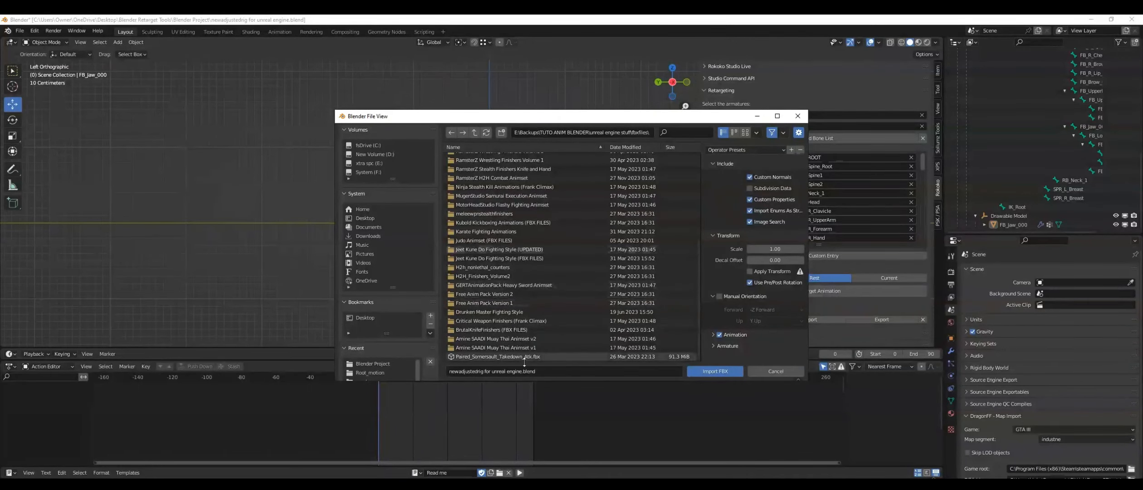
scroll(525, 361, "up", 6)
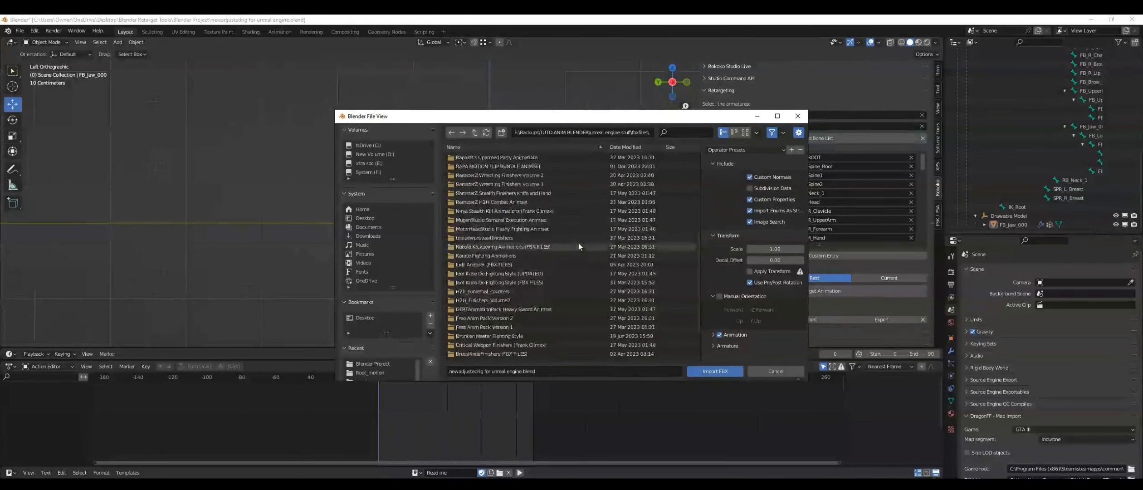
scroll(579, 245, "down", 6)
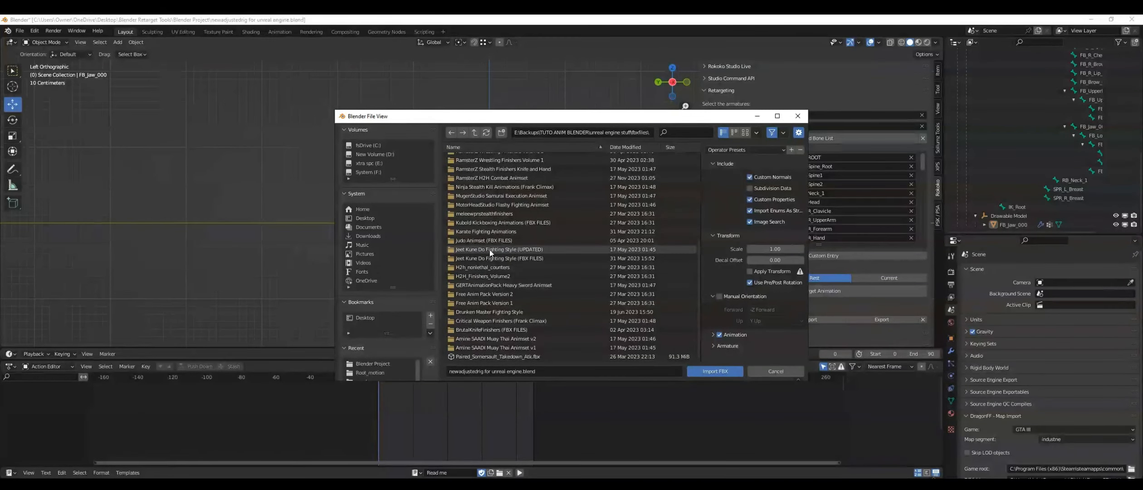
Open the Drunken Master Fighting Style folder, look into its Attacks subfolder and return to the list sorted by name in descending order
double_click(499, 312)
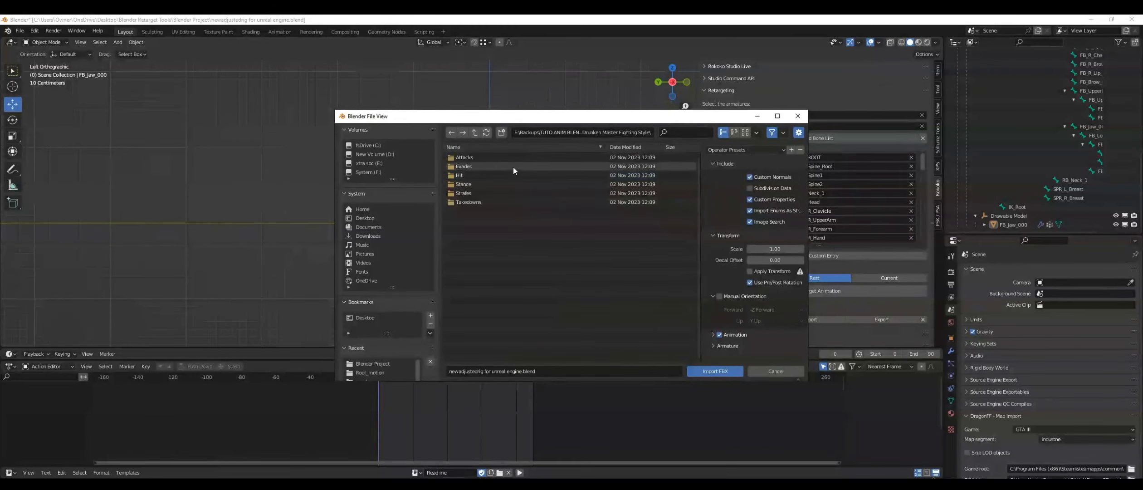
double_click(464, 159)
left_click(452, 132)
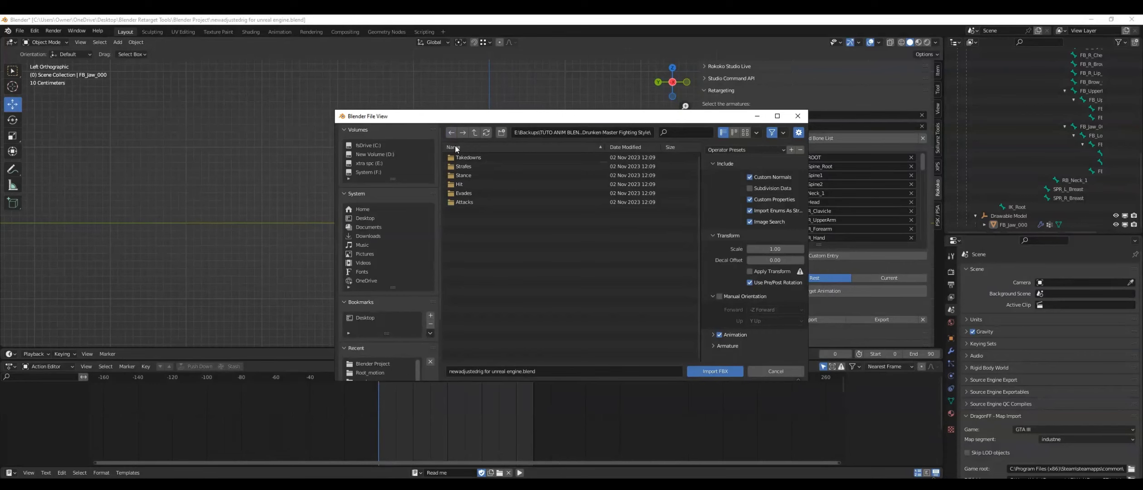
left_click(455, 146)
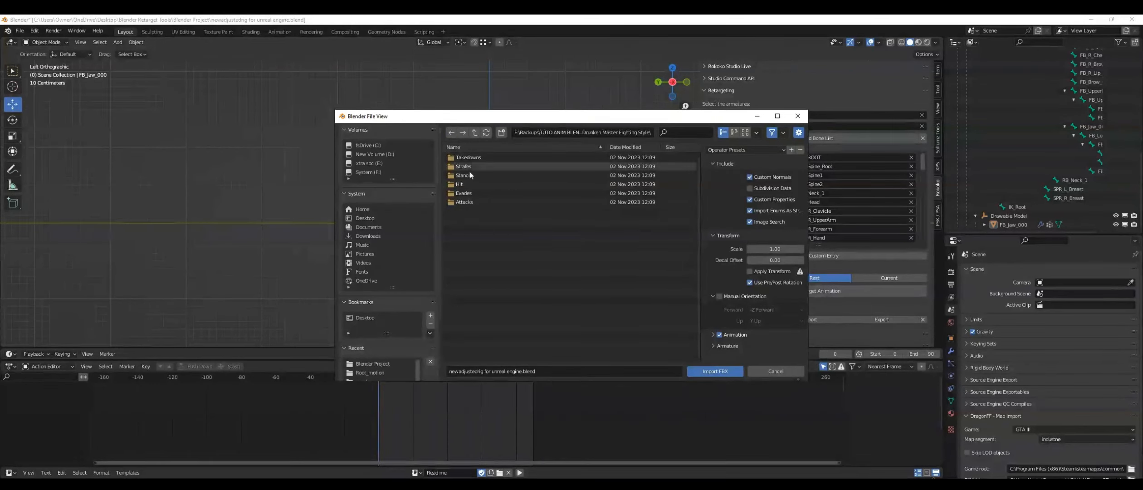
left_click(455, 147)
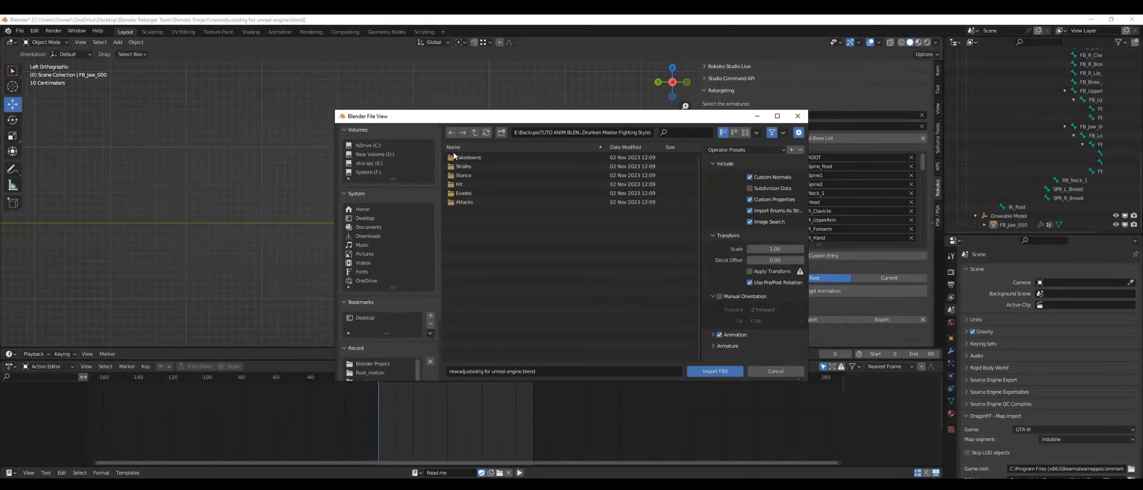
left_click(455, 149)
left_click(459, 149)
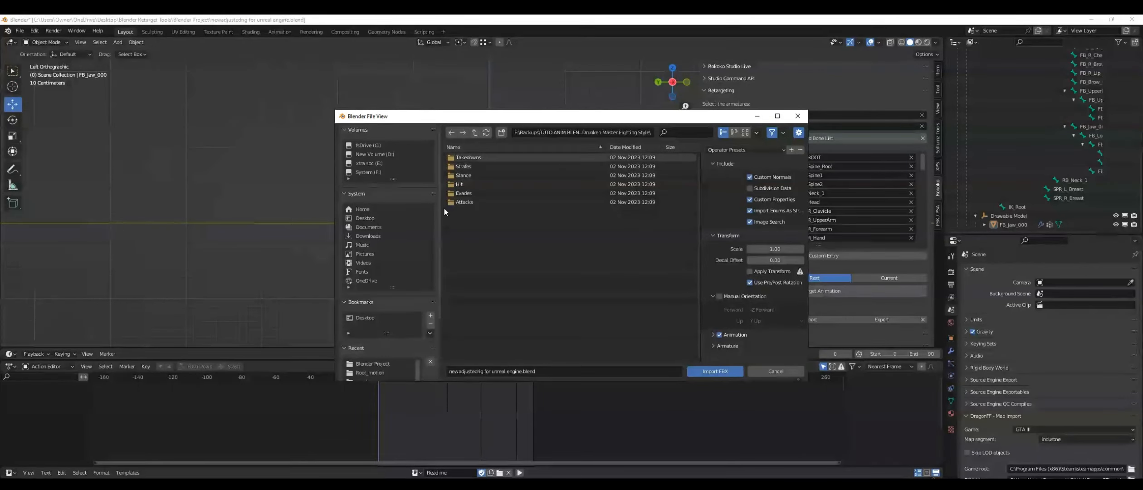
Import DrunkenMasterSetTakedown_01_Atk.fbx from the Takedown 1 folder within Takedowns
left_click(465, 158)
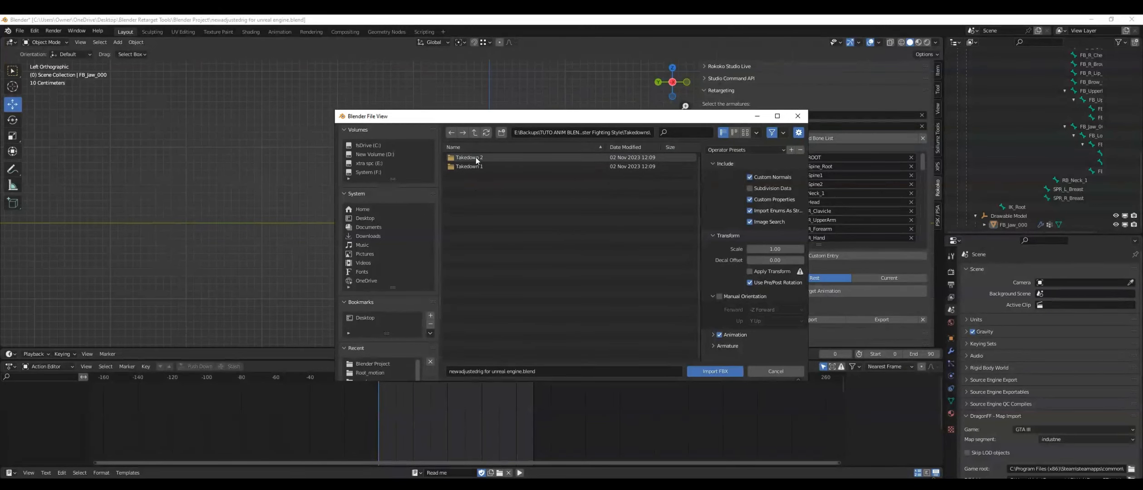
double_click(477, 166)
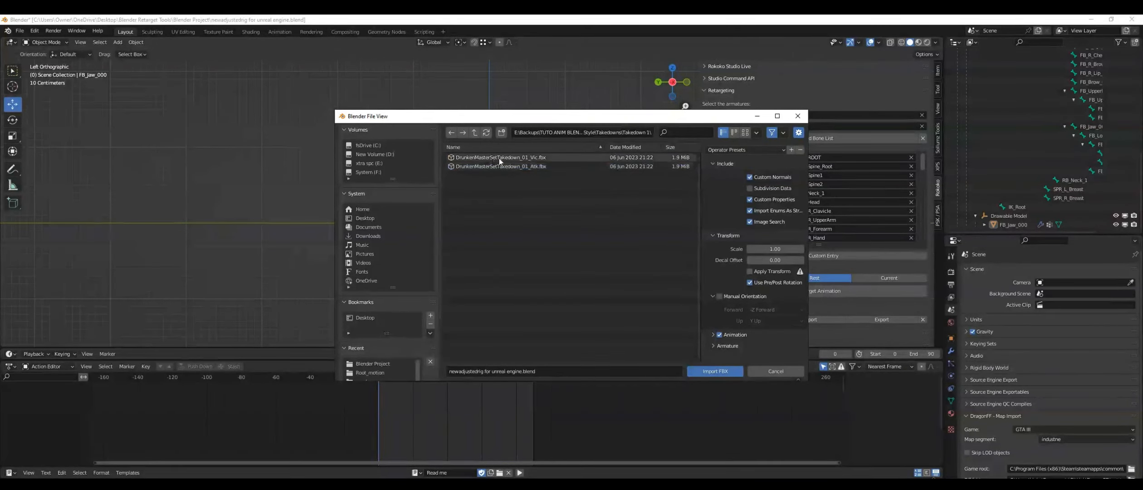
double_click(511, 167)
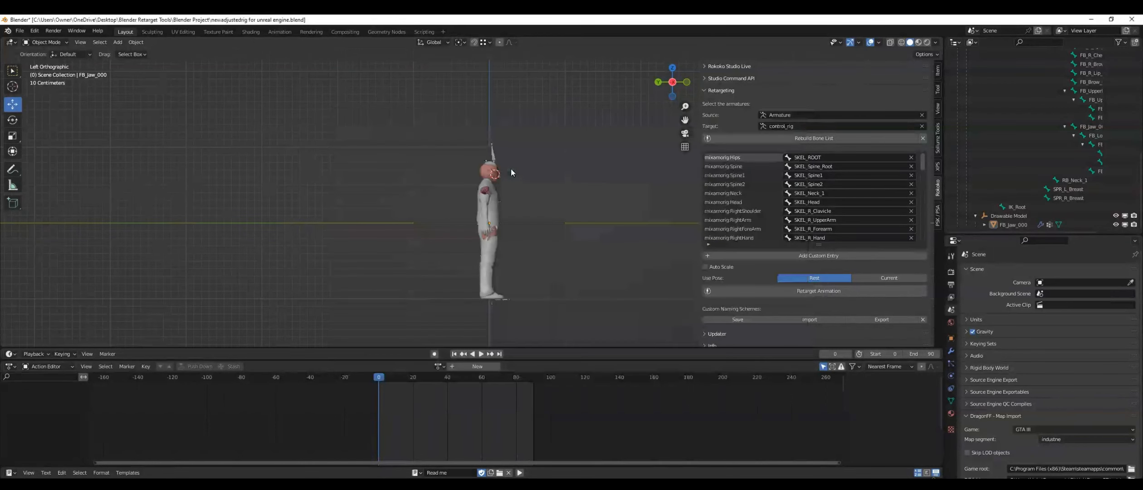
Play the imported takedown animation briefly, return to the first frame and view the mannequin together with the character
key("space")
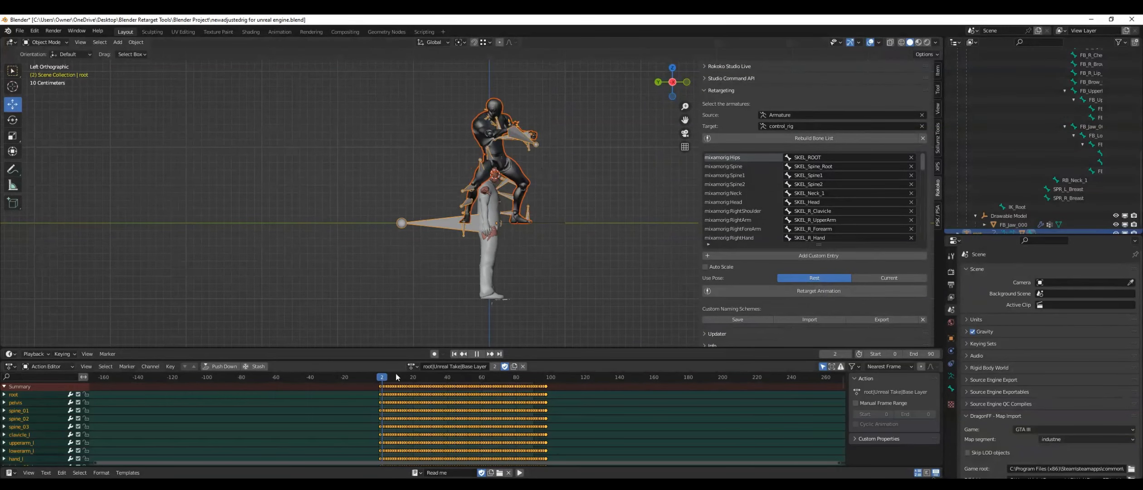
key("Escape")
scroll(607, 135, "down", 3)
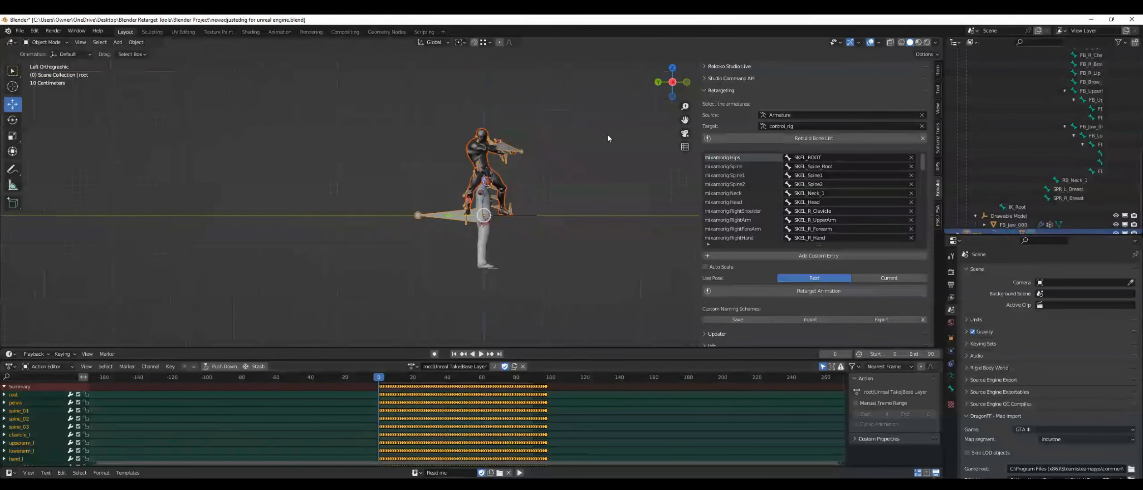
left_click_drag(671, 83, 650, 82)
left_click(670, 87)
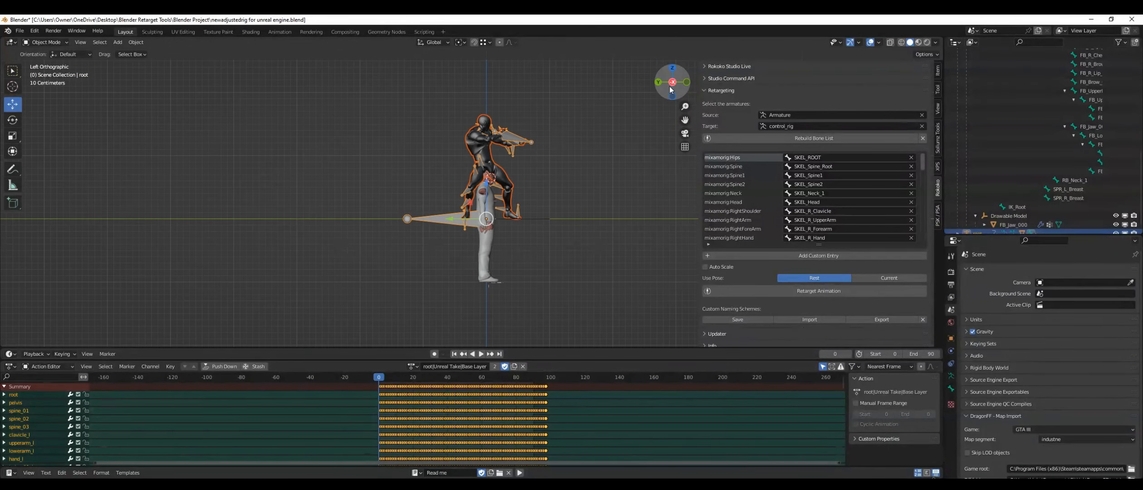
left_click_drag(685, 119, 628, 136)
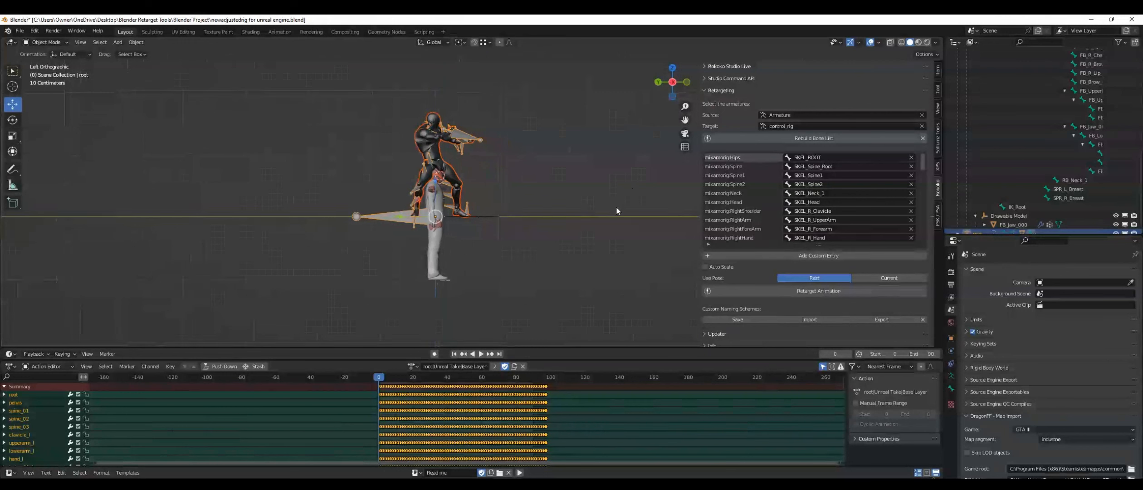
scroll(631, 201, "up", 2)
scroll(631, 201, "down", 1)
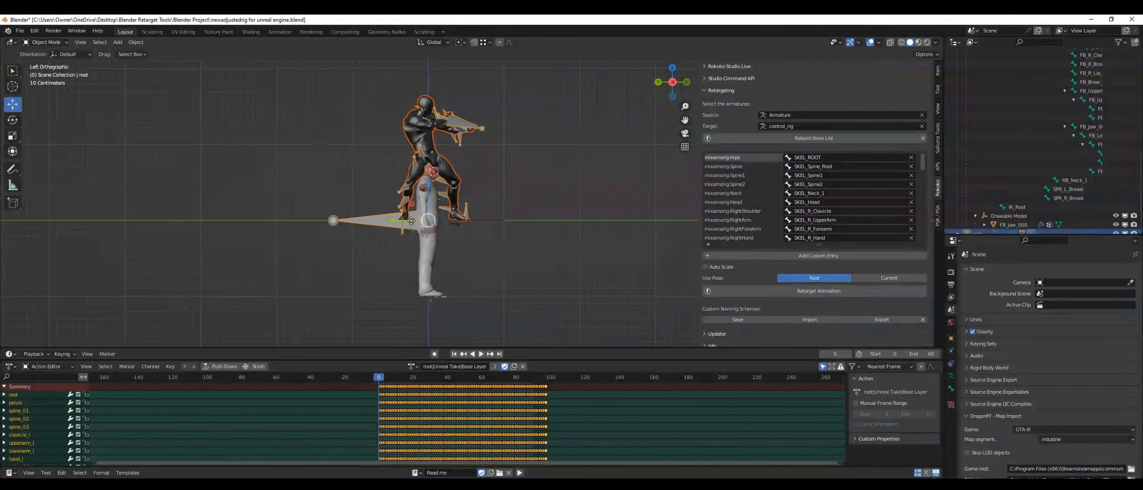
Move the imported root armature about 0.02 m along Y, then select the SK_Mannequin mesh
mouse_move(408, 221)
left_mouse_down()
mouse_move(392, 219)
mouse_move(415, 220)
left_mouse_up()
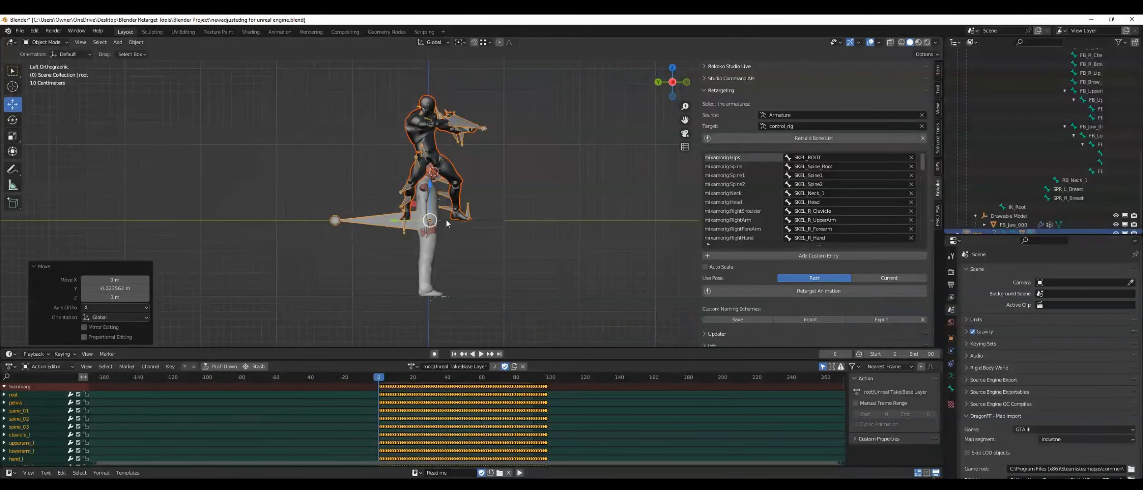
left_click(429, 221)
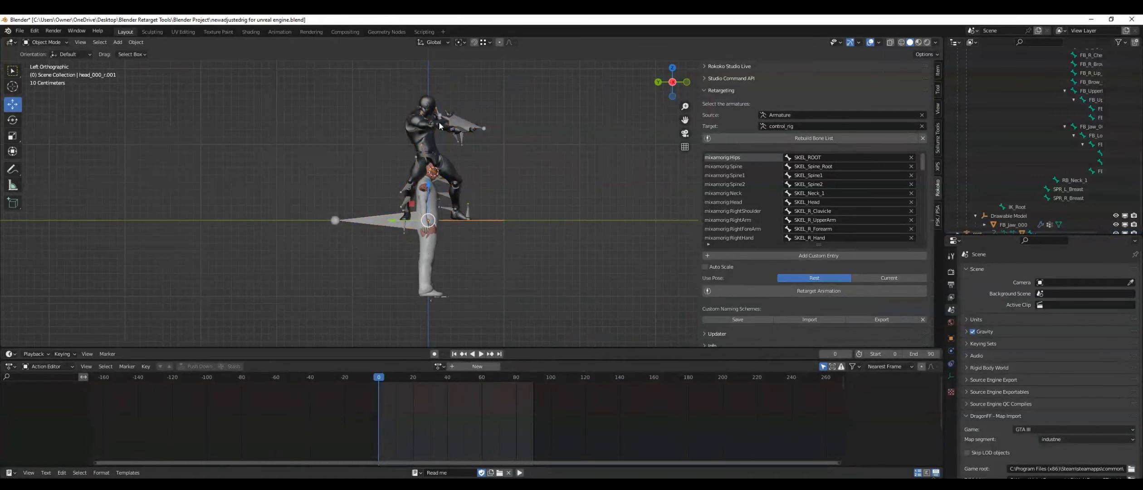
left_click(430, 145)
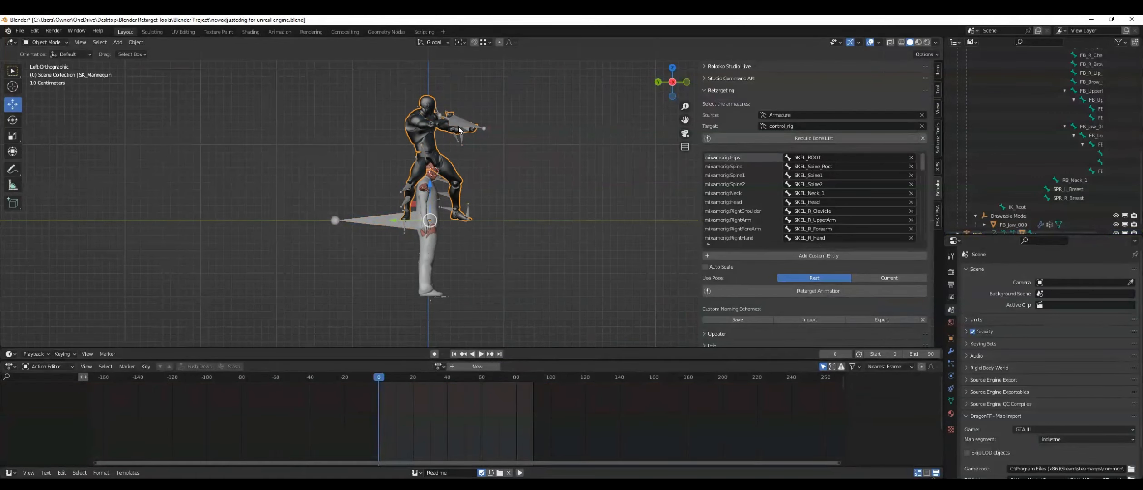
Set the retargeting source to root and the target to Armature.001, and build the bone list
left_click(790, 115)
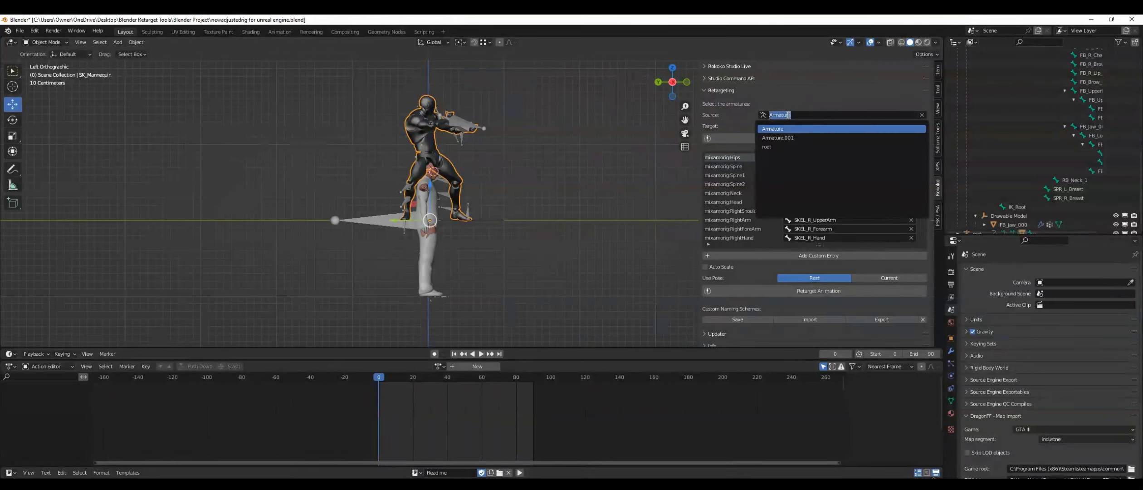
left_click(772, 147)
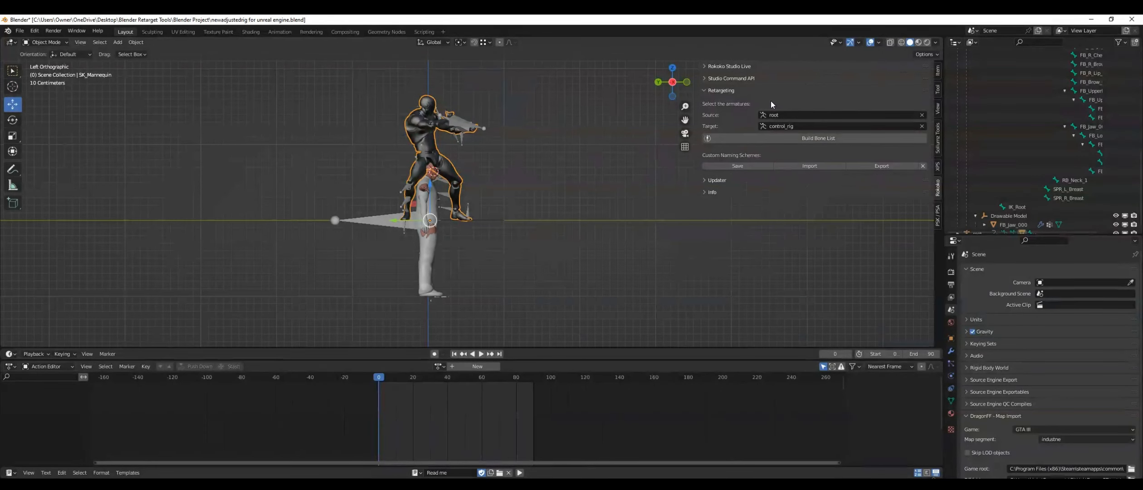
left_click(772, 125)
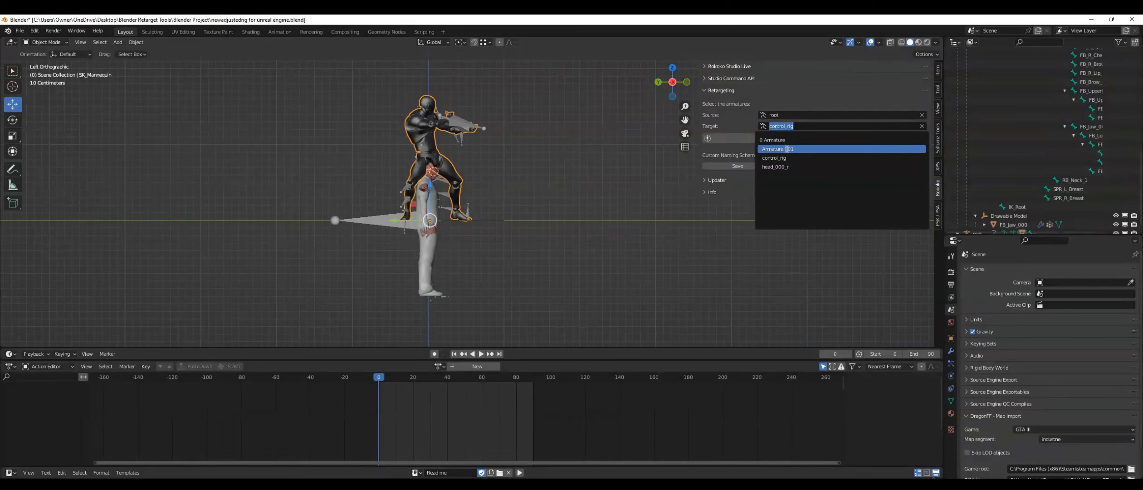
left_click(779, 148)
left_click(784, 138)
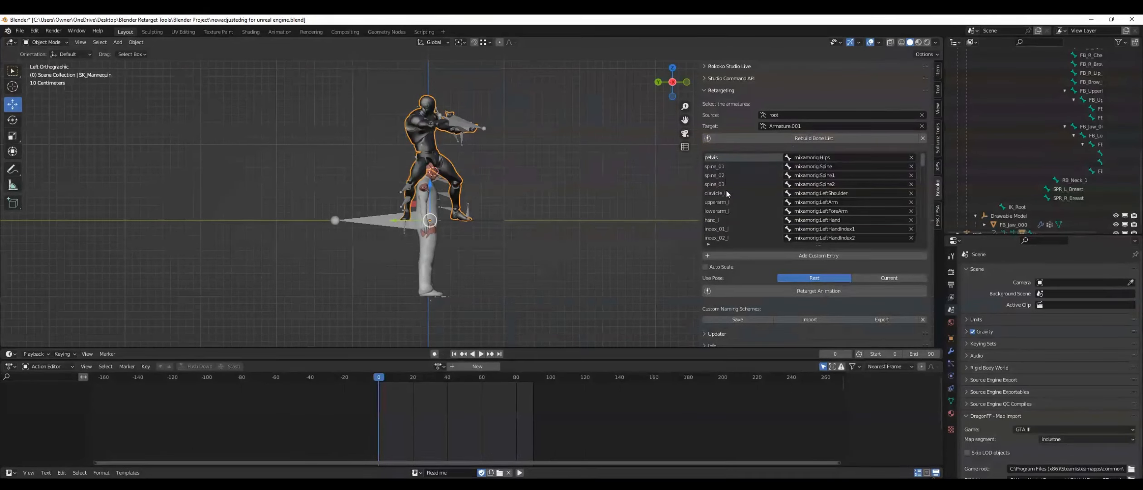
Review the source-to-target bone pairs in the retargeting list, from the pelvis and spine to the arms and fingers
scroll(776, 170, "down", 10)
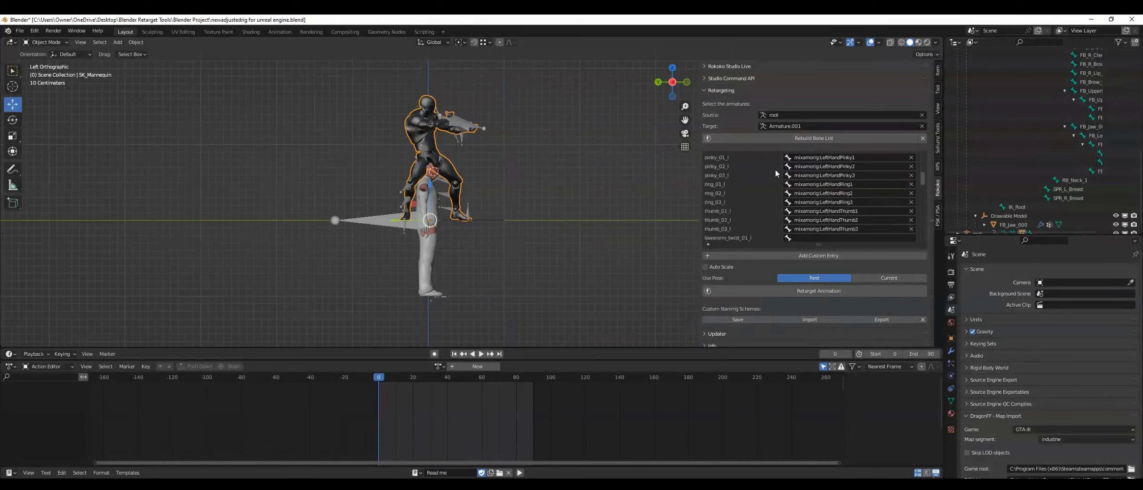
scroll(776, 170, "up", 10)
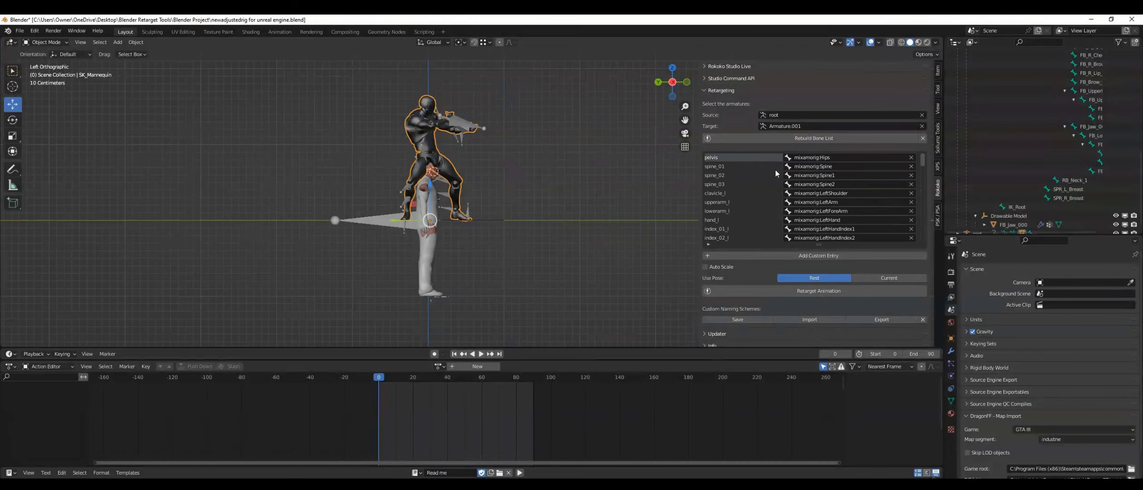
scroll(771, 163, "down", 7)
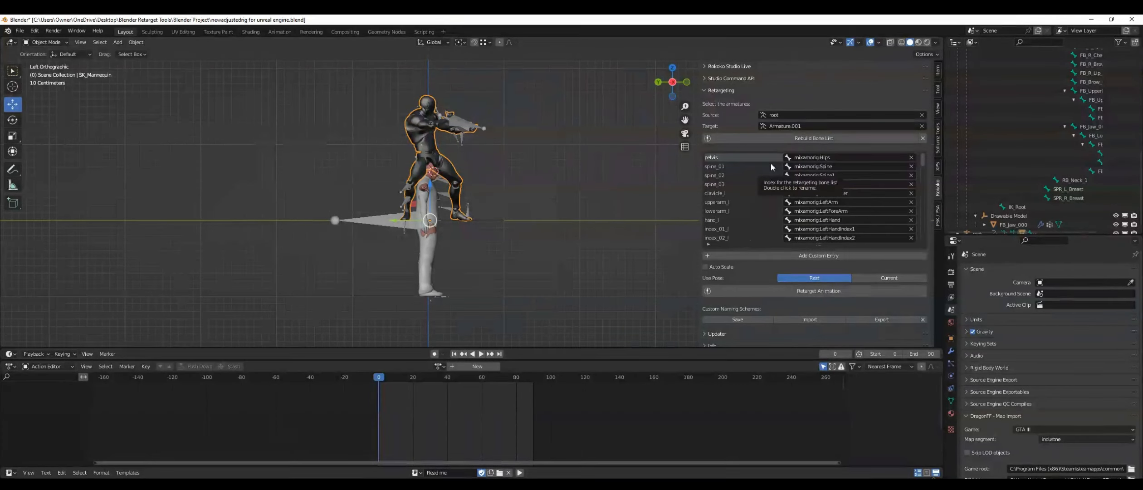
scroll(771, 163, "down", 12)
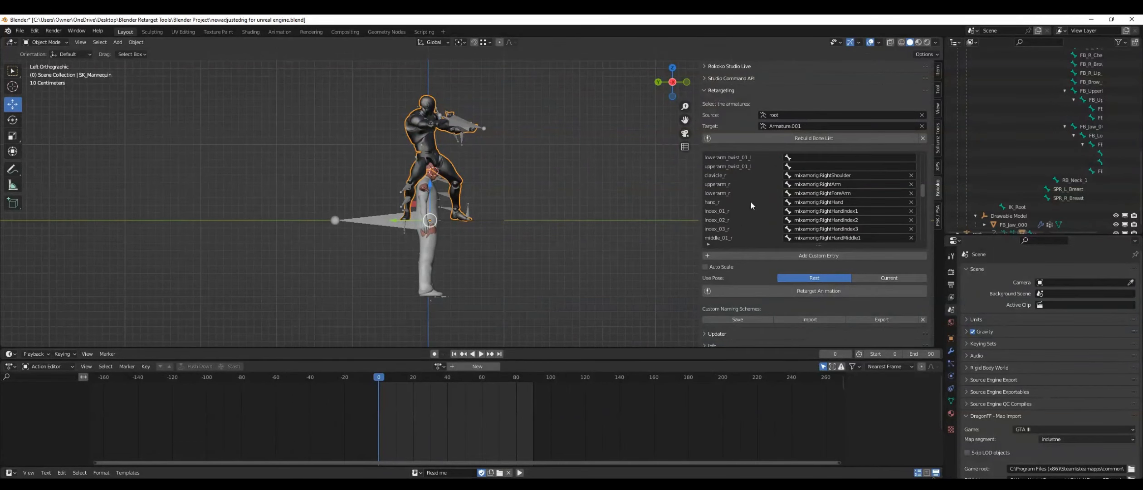
Check the remaining bone pairs for the right hand, neck, head and legs, and retarget the animation from root to Armature.001
scroll(838, 202, "down", 6)
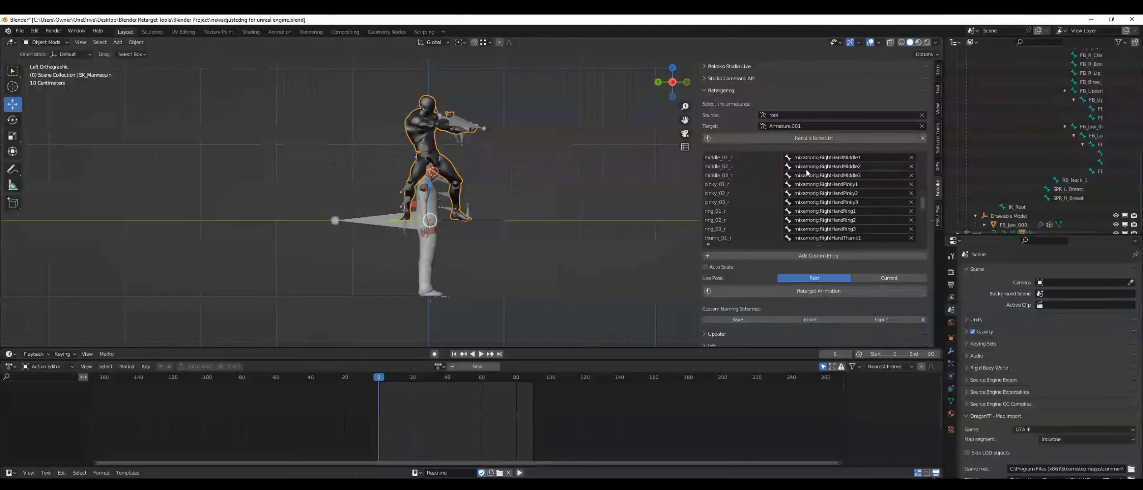
scroll(806, 169, "down", 12)
scroll(775, 170, "down", 1)
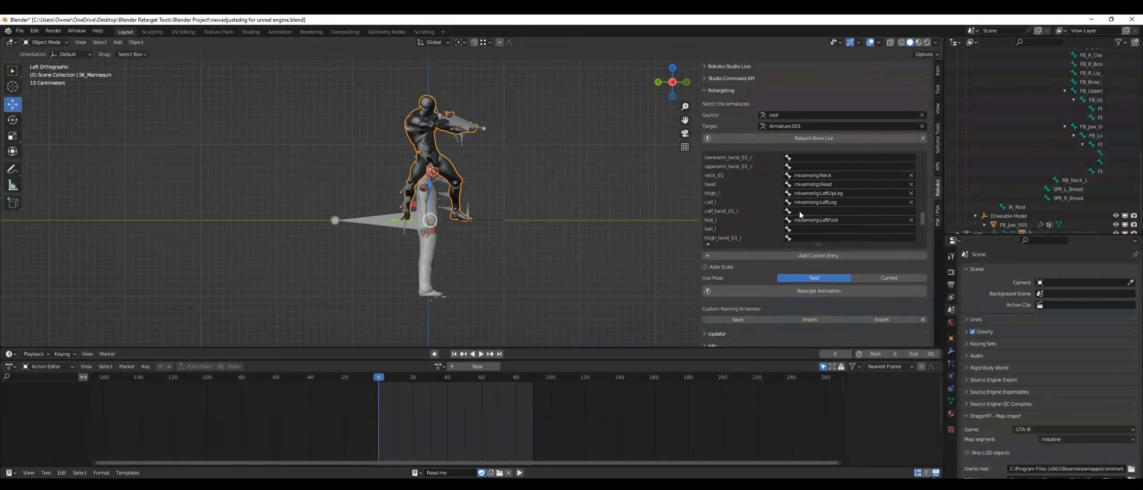
scroll(722, 185, "down", 10)
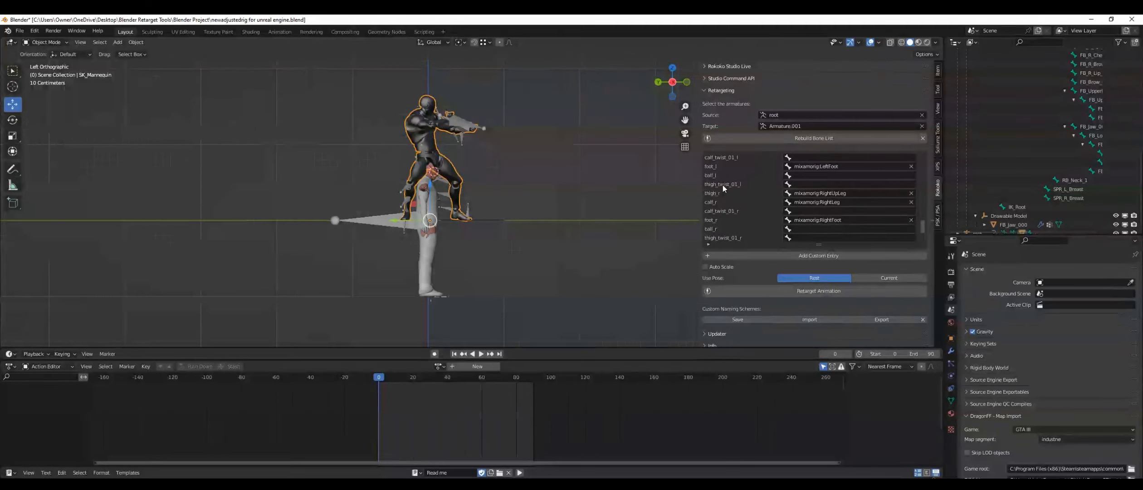
scroll(943, 176, "up", 3)
scroll(943, 176, "up", 1)
scroll(807, 178, "up", 10)
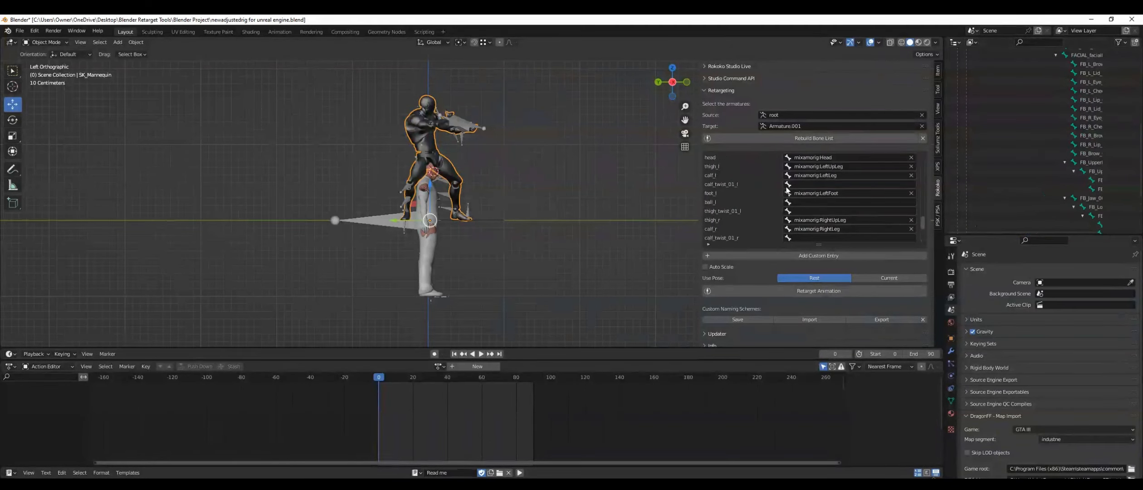
scroll(839, 186, "up", 16)
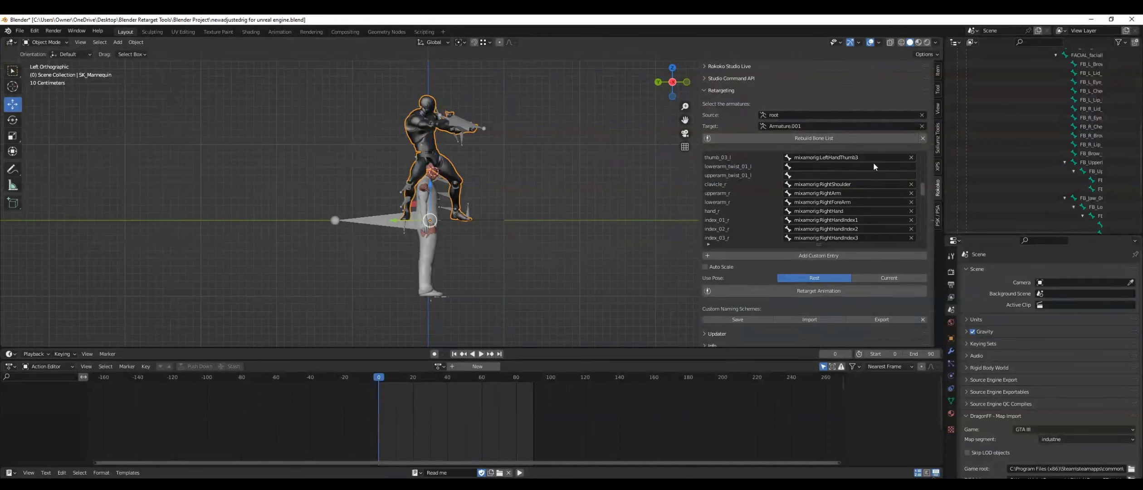
scroll(820, 221, "up", 10)
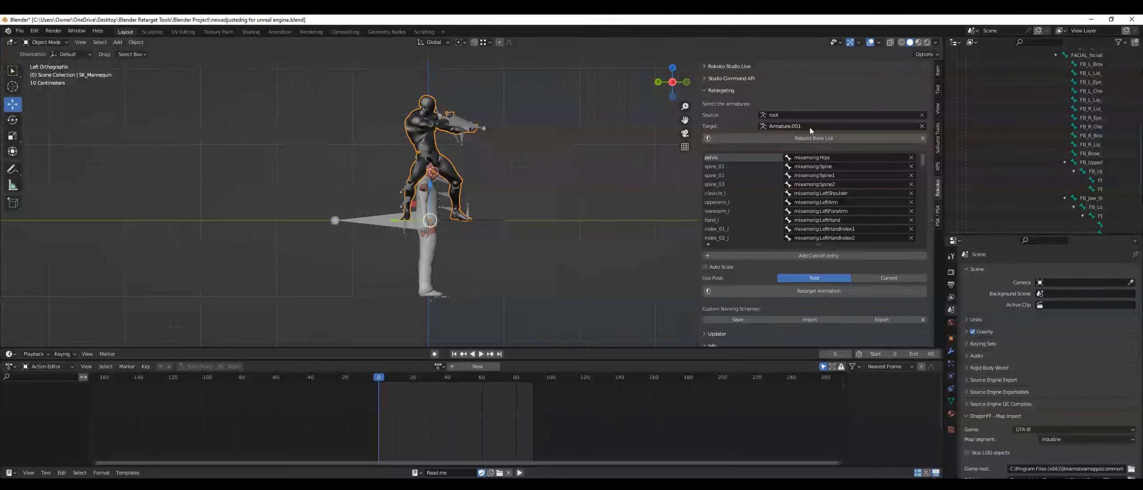
left_click(785, 291)
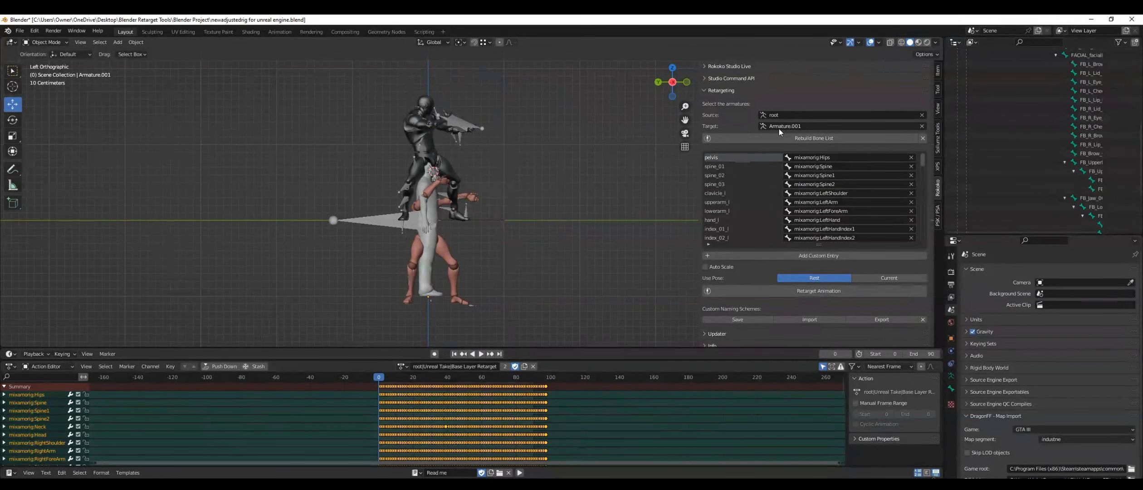
Set the retargeting source to Armature.001 and the target to head_000_r, and build the bone list
left_click(780, 116)
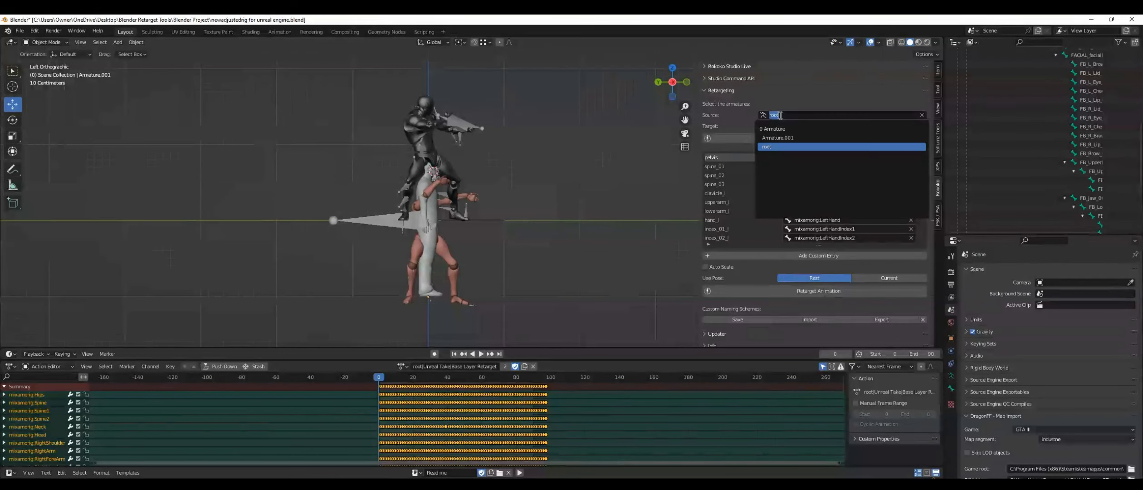
left_click(781, 137)
left_click(786, 125)
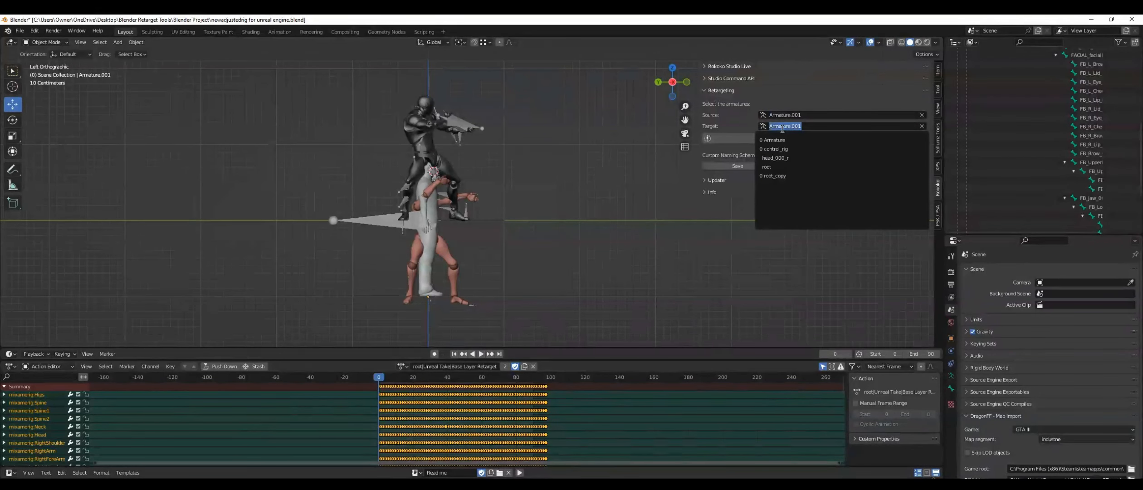
left_click(785, 158)
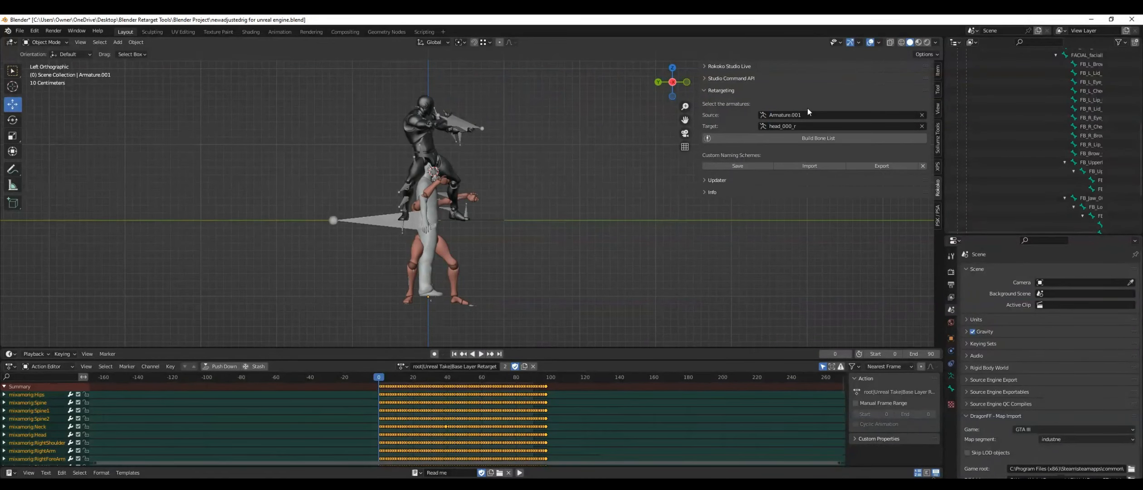
left_click(820, 139)
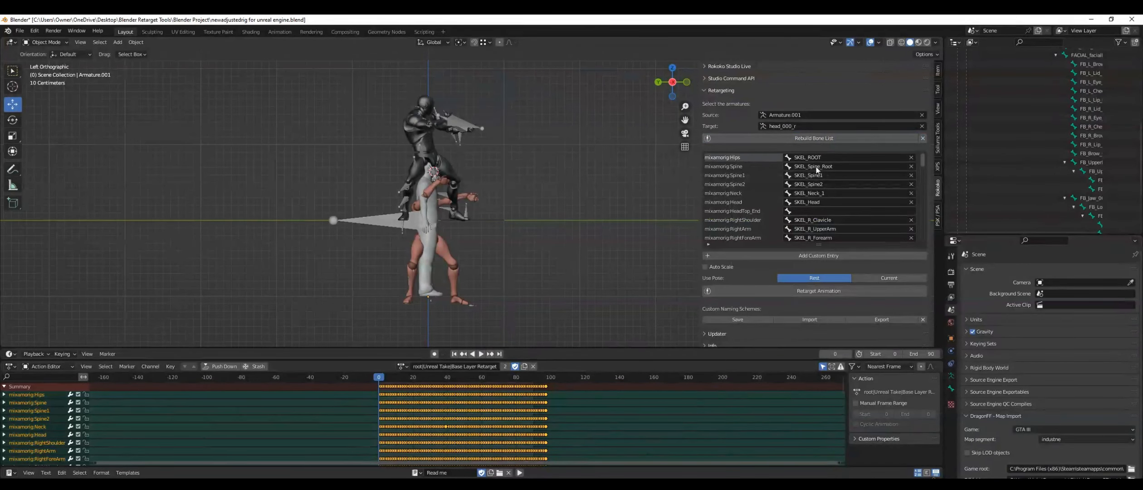
Review the mixamorig-to-SKEL bone pairs in the retargeting list, from the hips through the arms and fingers to the feet
scroll(774, 175, "down", 20)
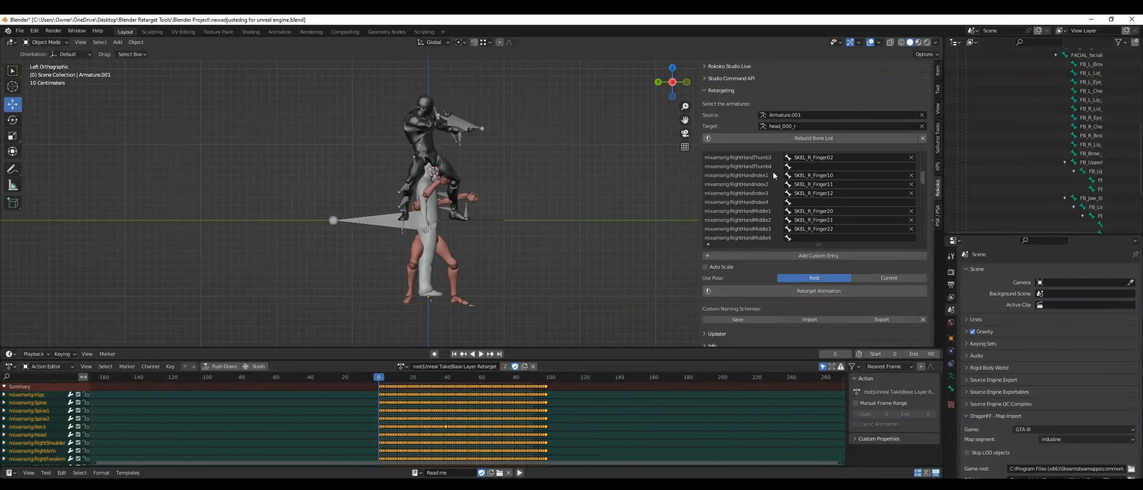
scroll(774, 174, "down", 10)
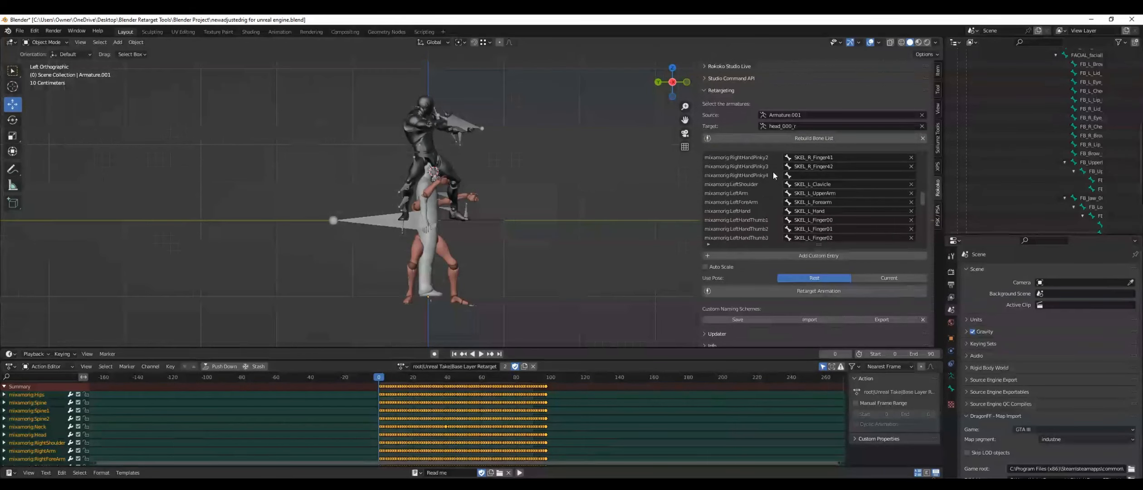
scroll(773, 174, "down", 12)
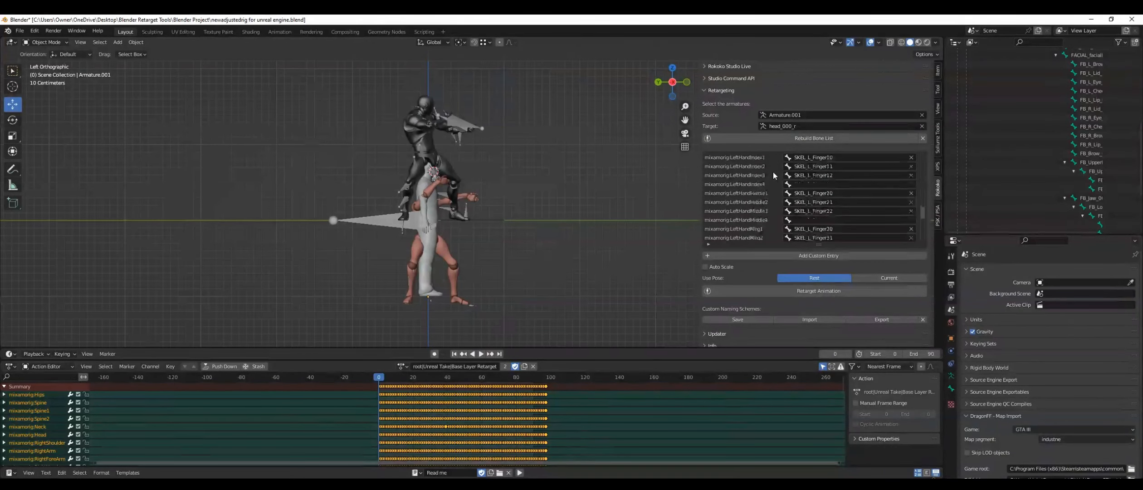
scroll(774, 175, "down", 11)
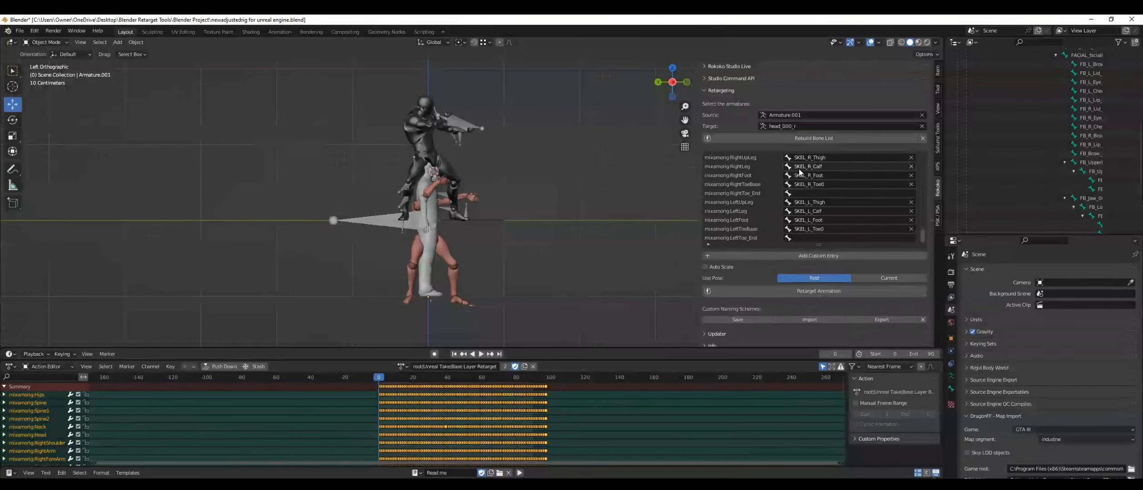
scroll(765, 182, "up", 20)
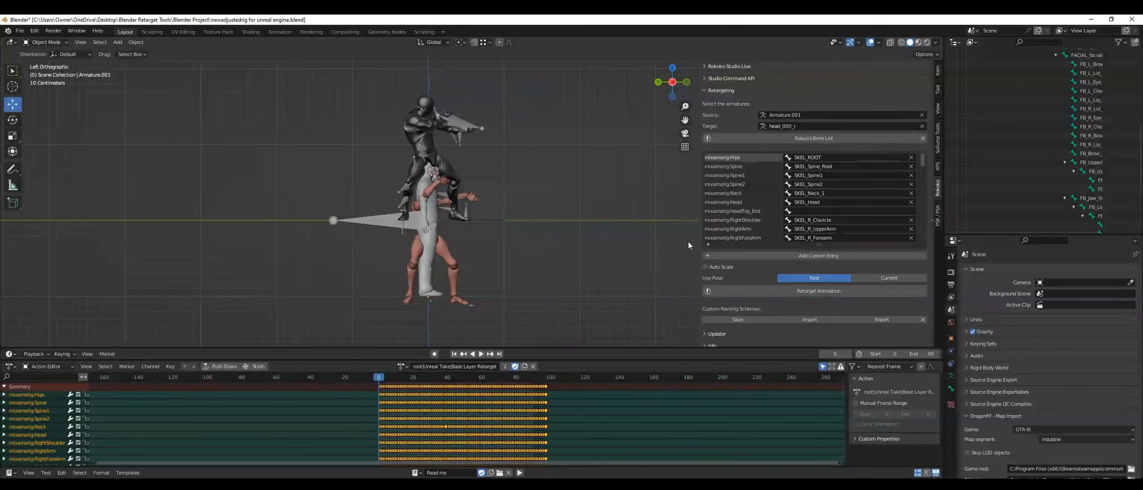
Retarget the animation from Armature.001 to head_000_r and play it briefly alongside the mannequin
left_click(757, 289)
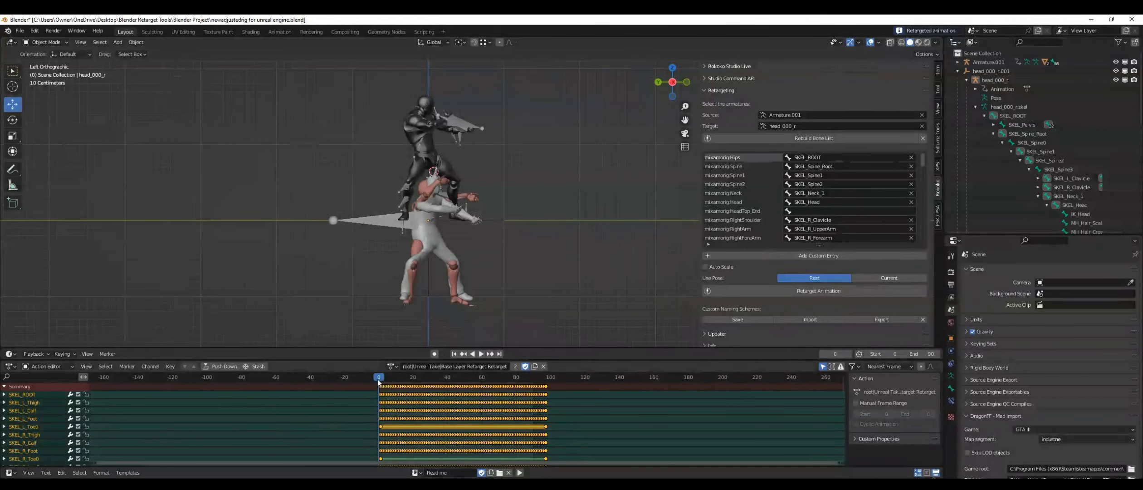
key("space")
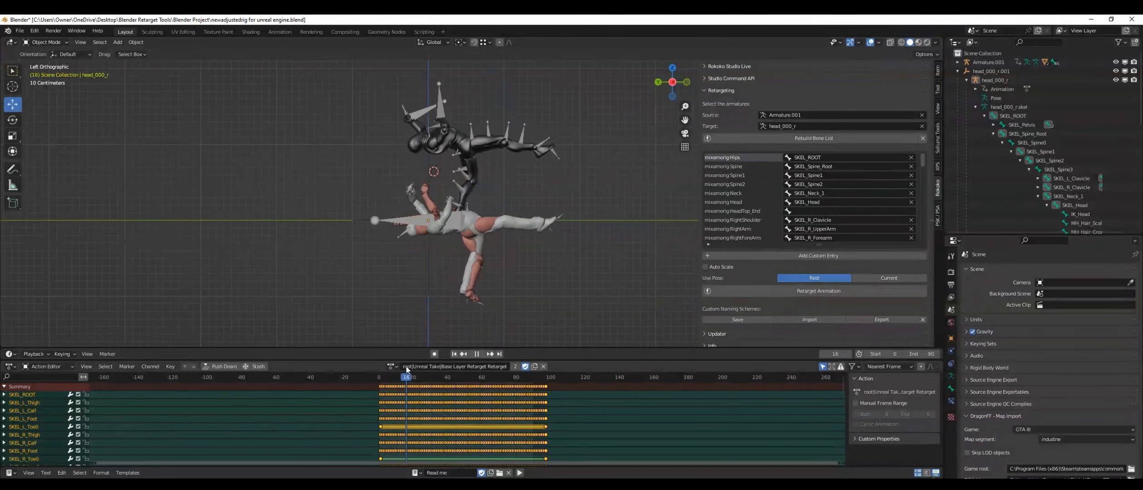
key("Escape")
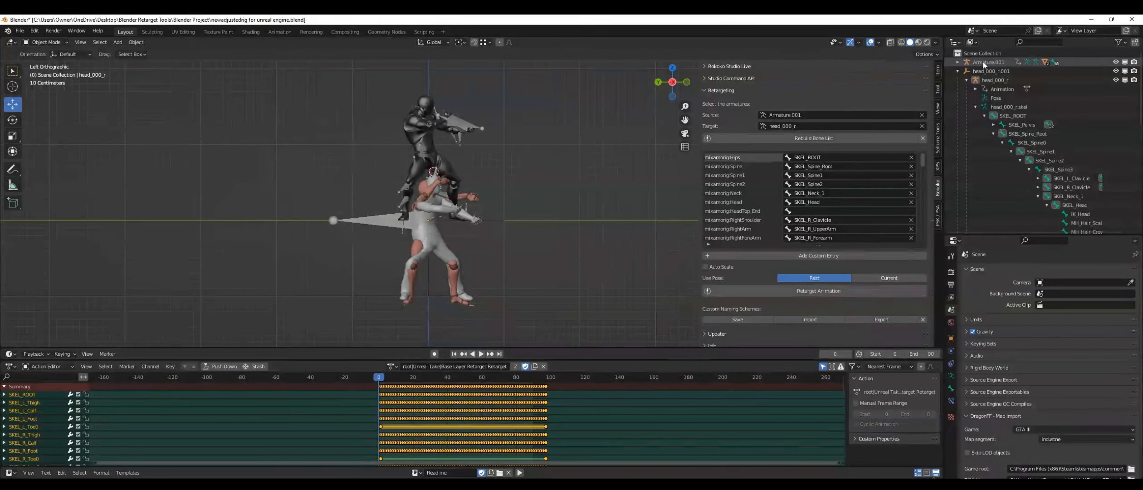
Delete the Armature.001 and root armatures together with their hierarchies, leaving only the retargeted character
right_click(984, 65)
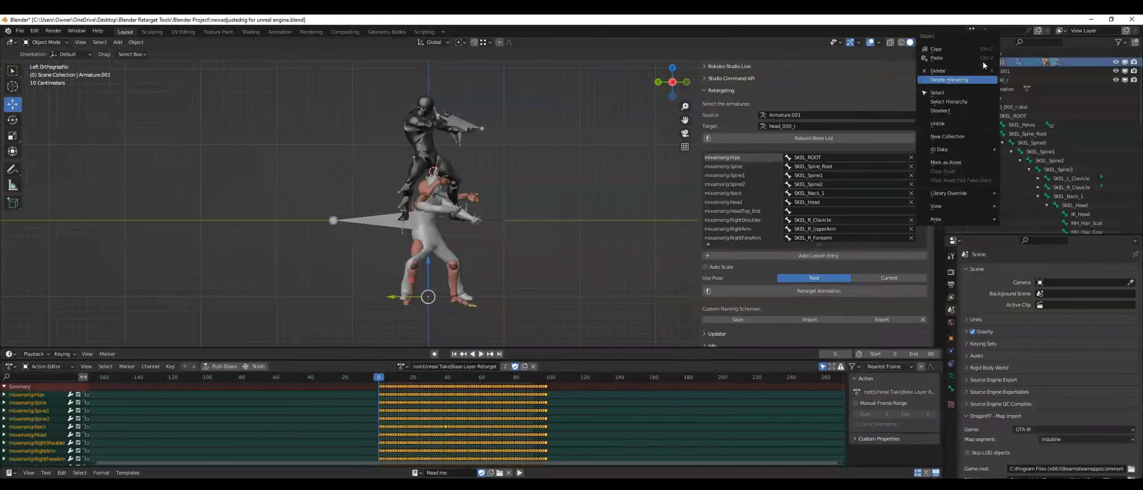
left_click(942, 81)
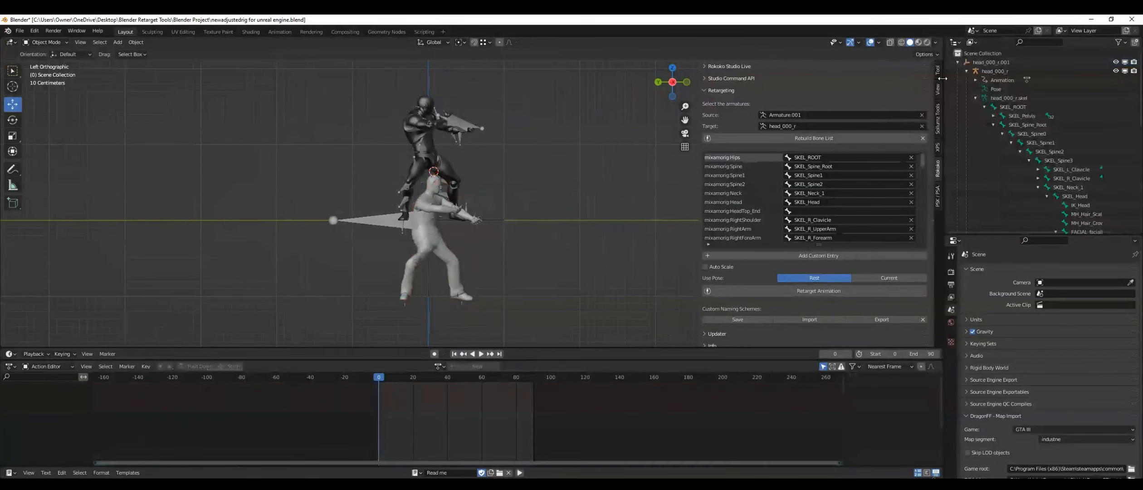
scroll(1001, 86, "down", 10)
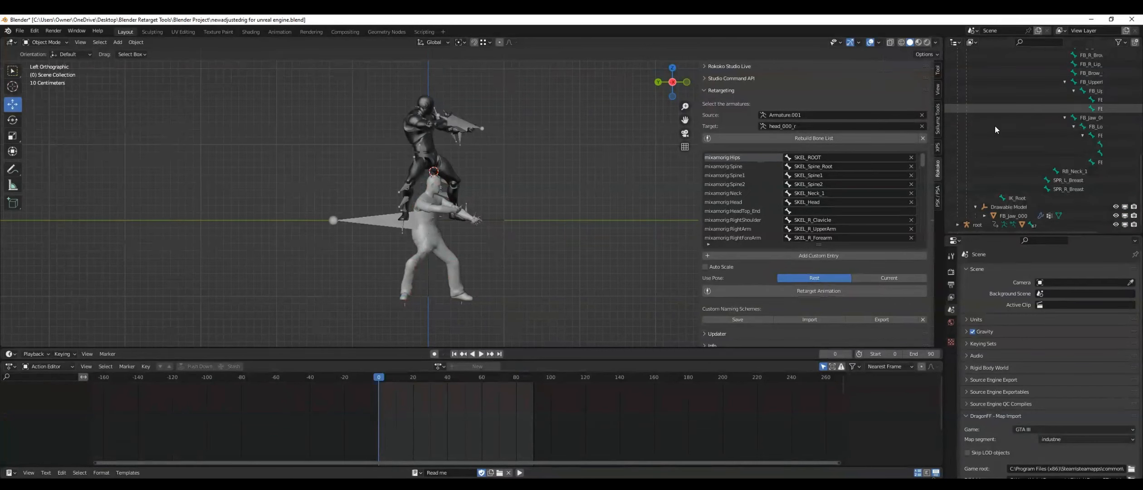
left_click(977, 225)
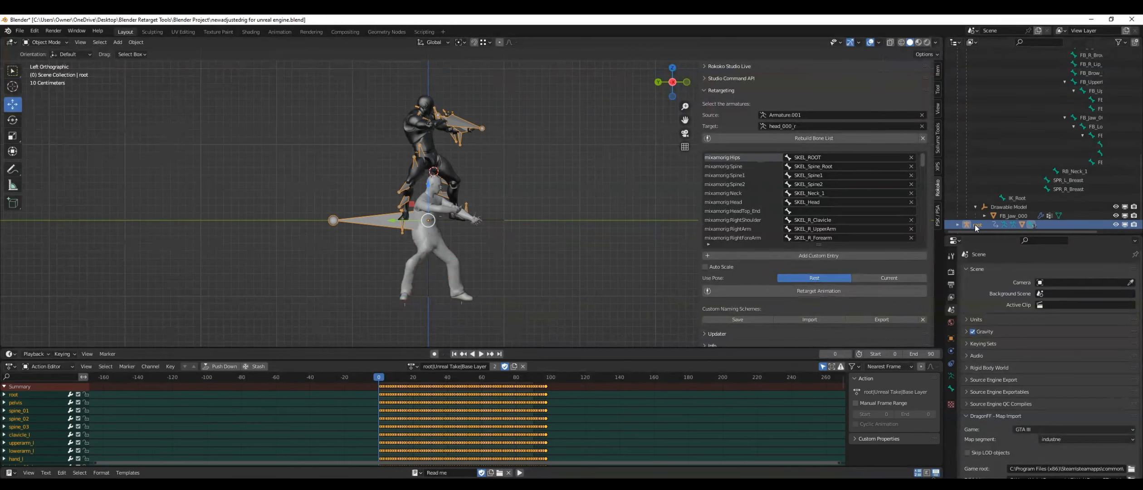
right_click(975, 224)
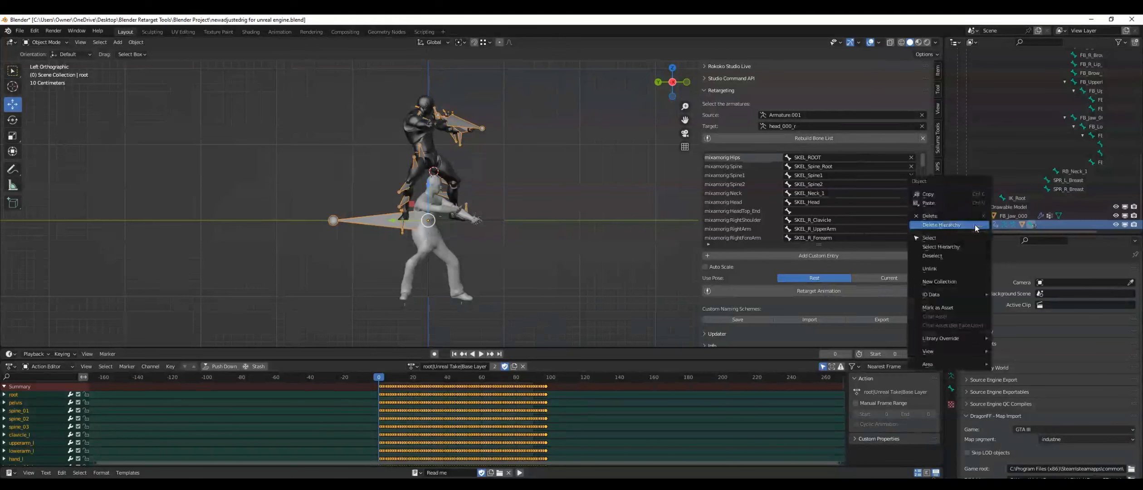
left_click(975, 224)
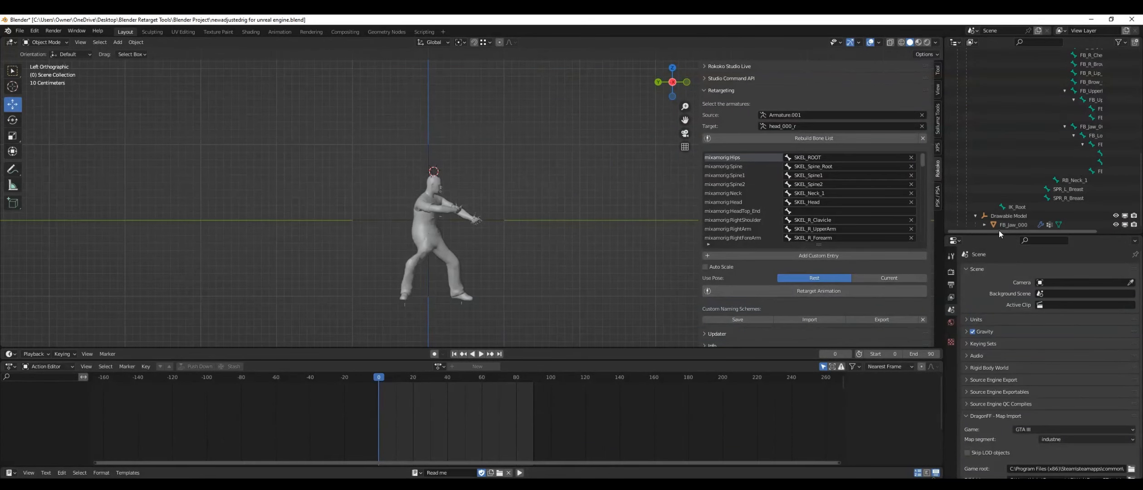
Select the character's FB_Tongue_000 bone in the outliner, play the retargeted animation and return to the first frame
left_click_drag(999, 230, 1058, 231)
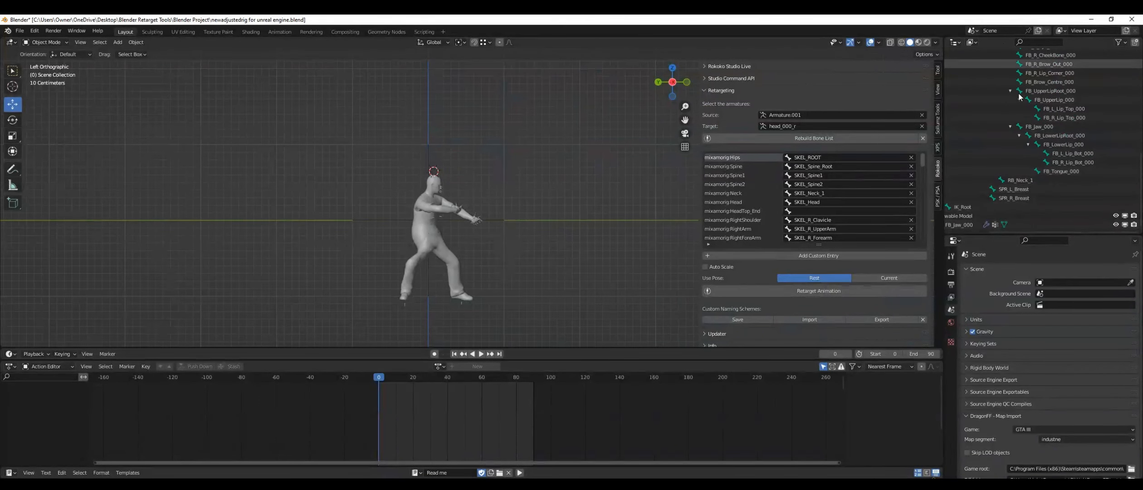
left_click(1060, 173)
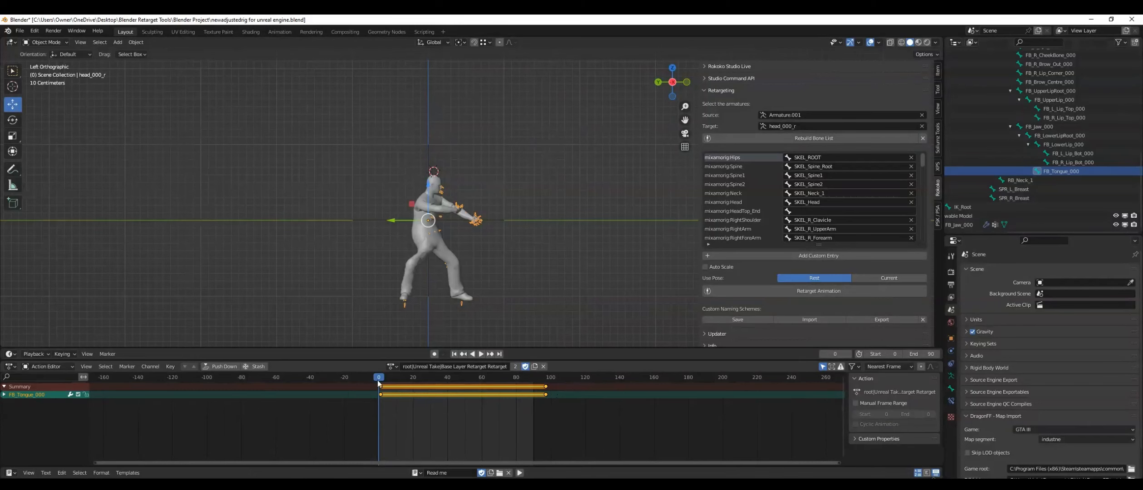
key("space")
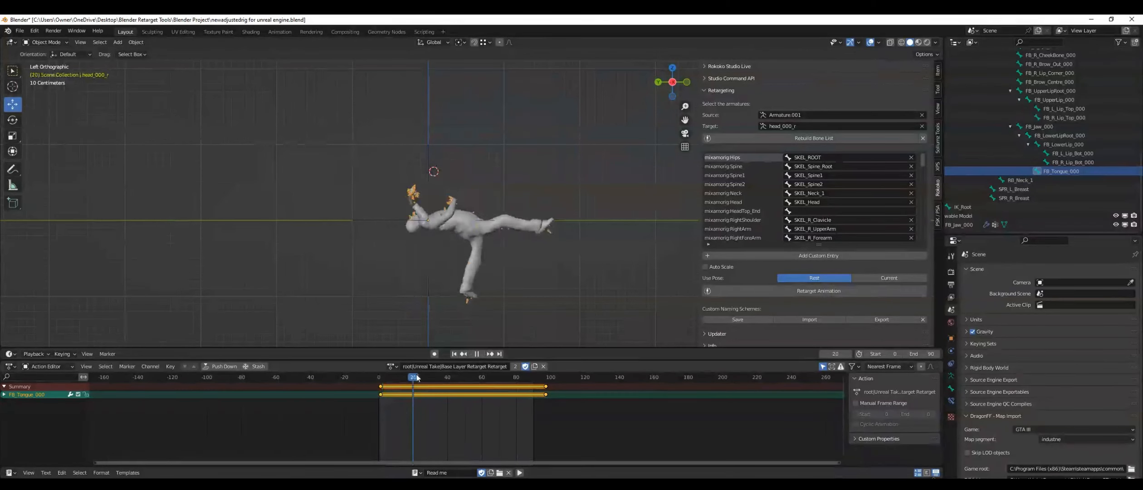
key("Escape")
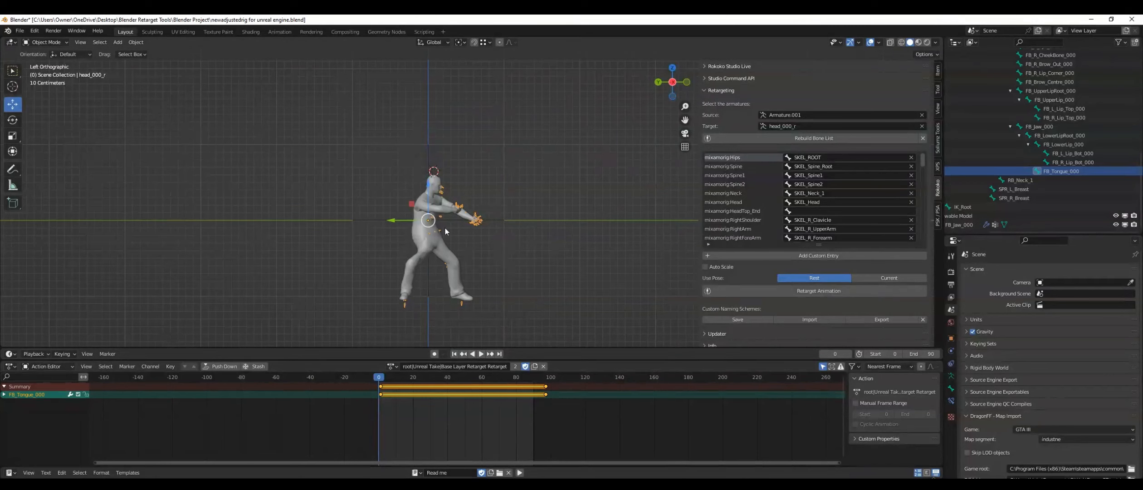
left_click(483, 354)
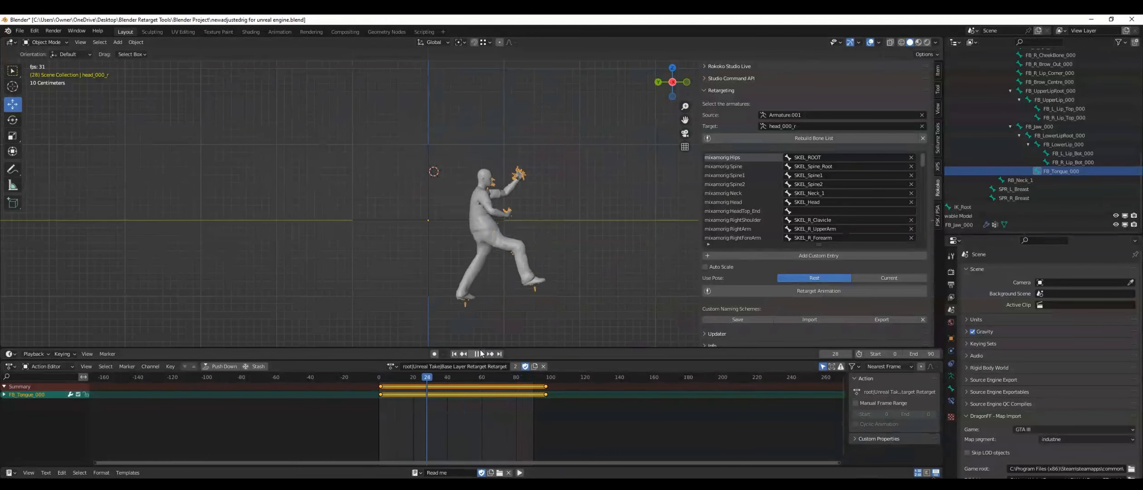
key("space")
key("shift+Left")
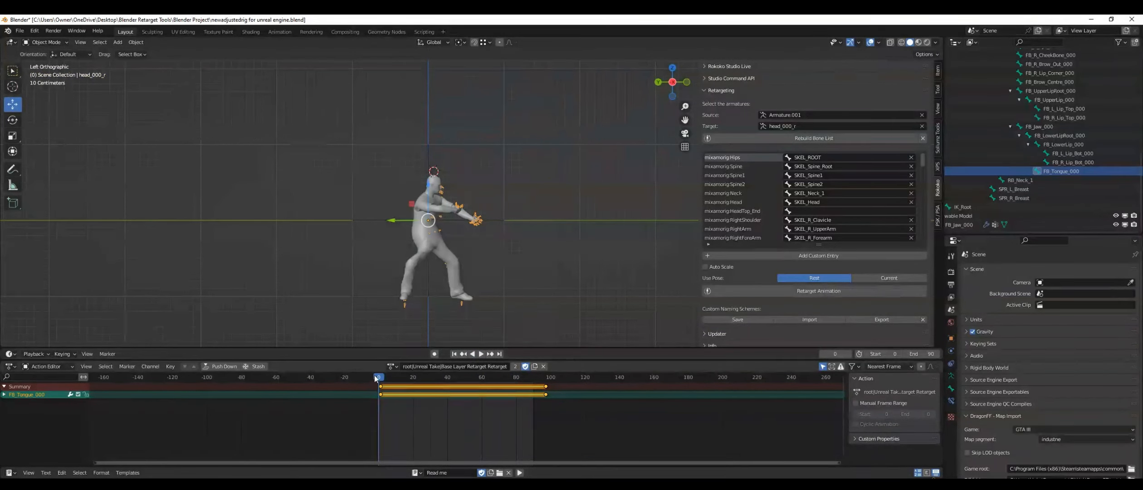
Scrub to the last keyframe, set the scene's end frame to 97 and play the full animation
left_click_drag(377, 379, 546, 378)
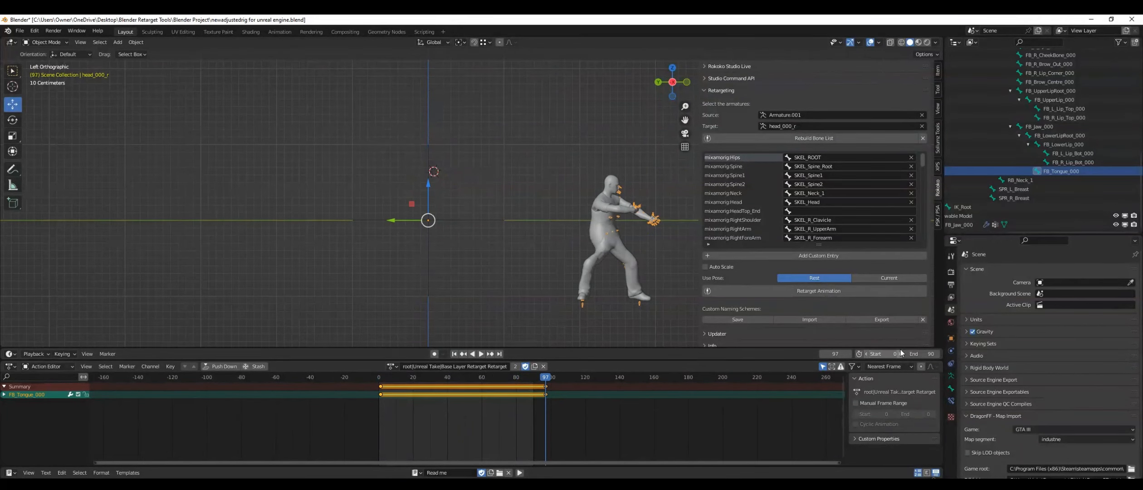
left_click(917, 354)
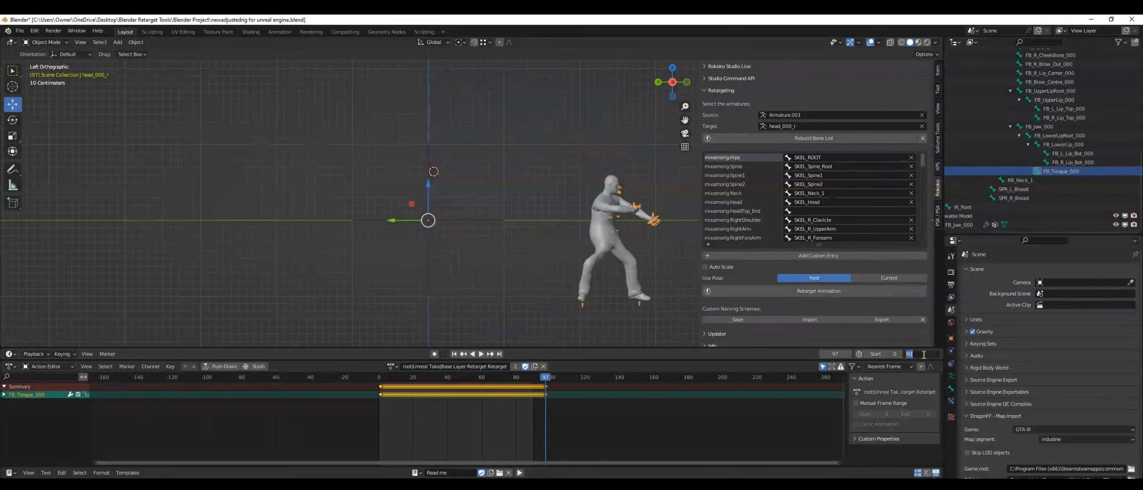
type("97")
key("Return")
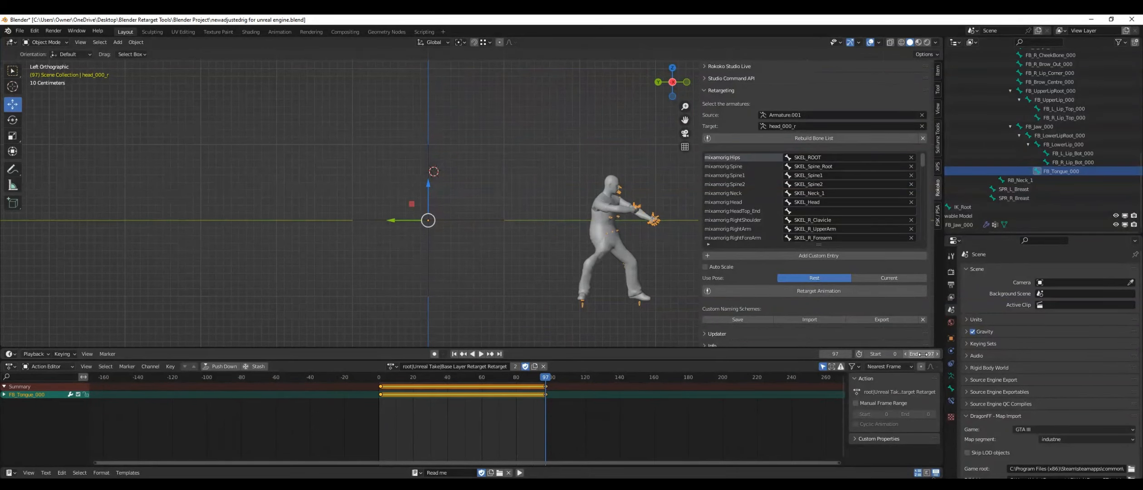
left_click(482, 354)
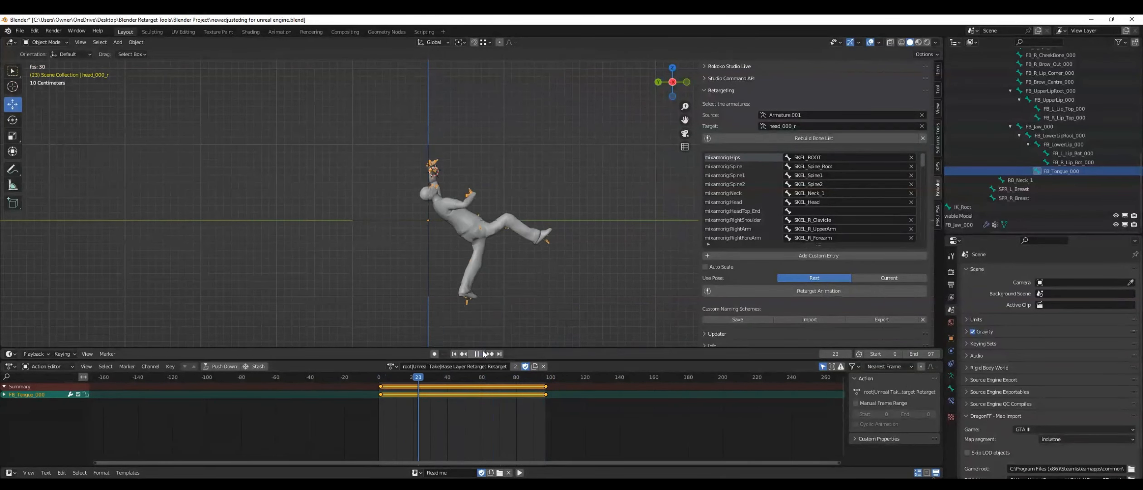
Return the playback to frame 0, select the whole character with its mesh and mirror it along the global X axis
key("space")
left_click_drag(474, 380, 378, 386)
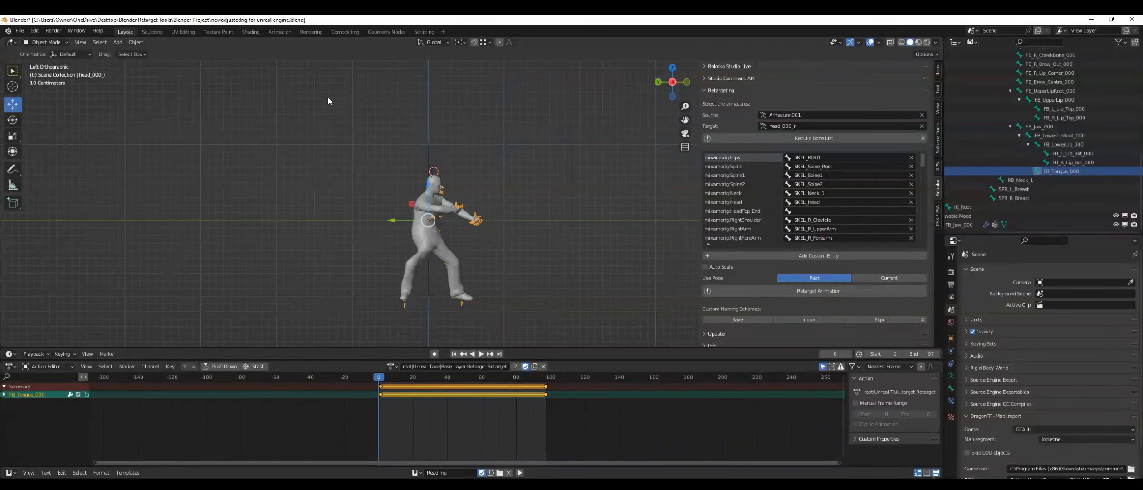
left_click_drag(349, 126, 529, 317)
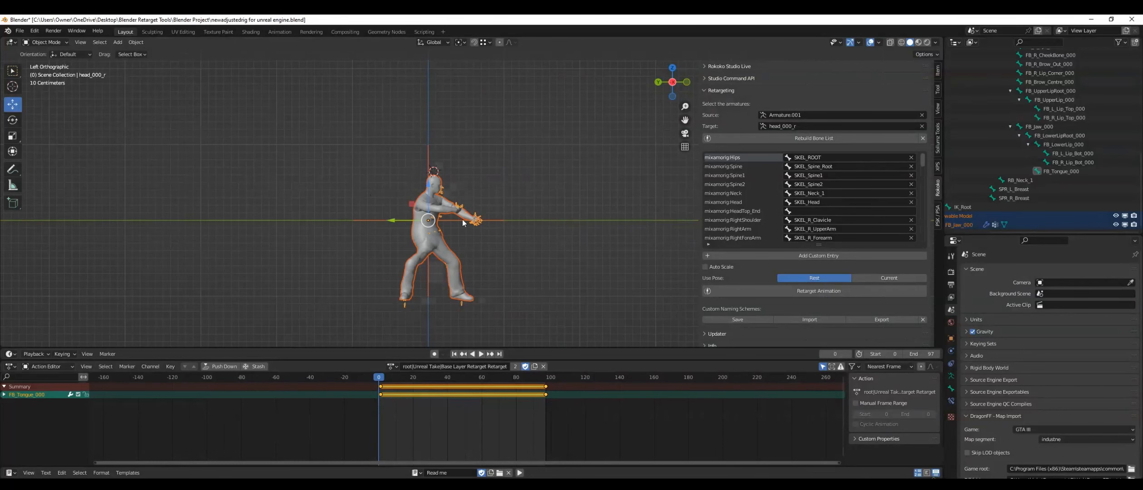
right_click(434, 229)
mouse_move(434, 229)
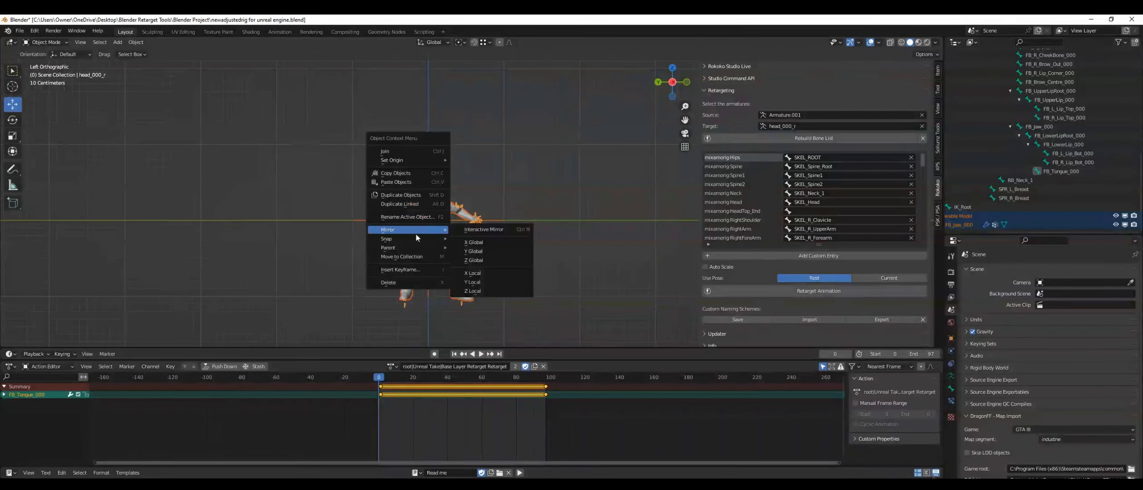
left_click(481, 246)
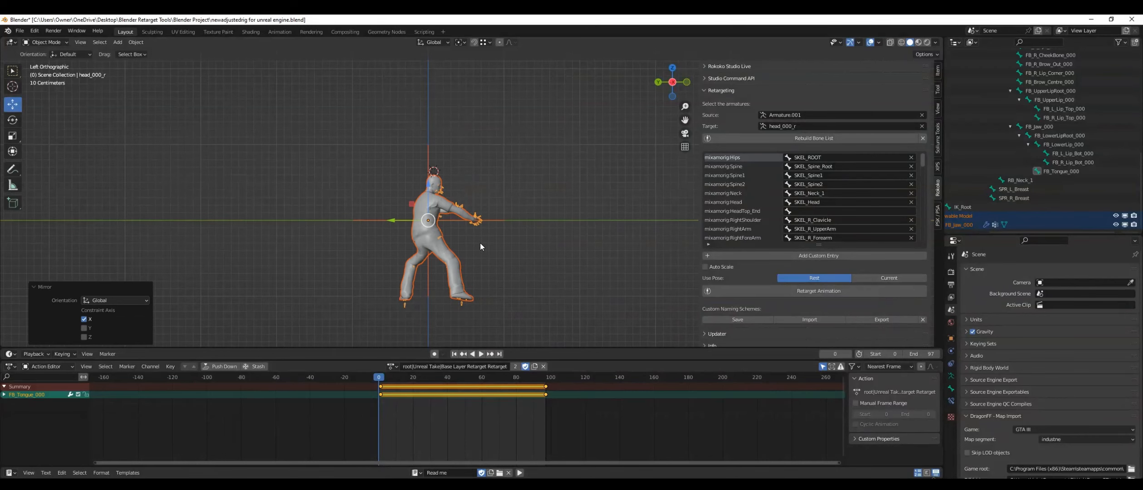
Mirror the selected character along the global Y axis and view it from the opposite orthographic side
right_click(438, 203)
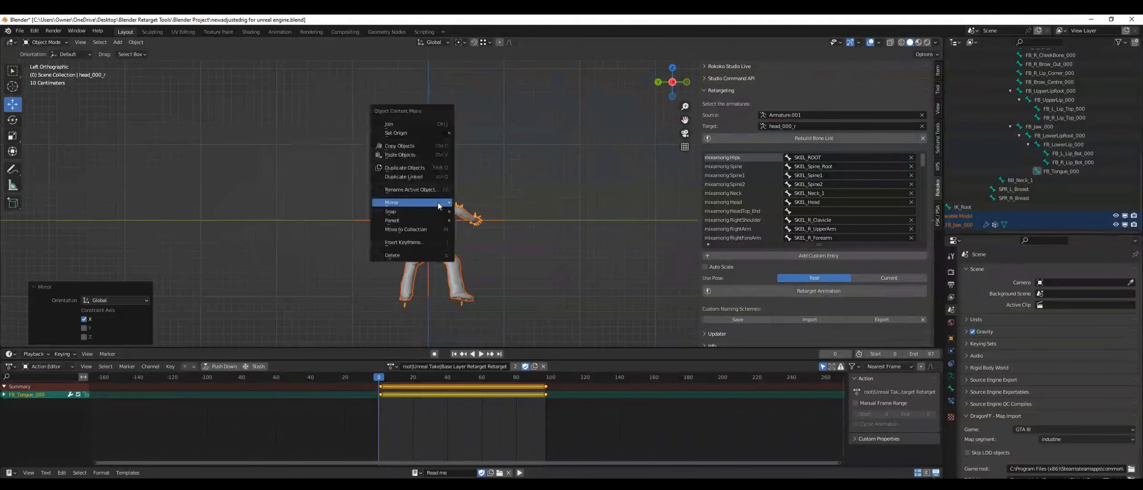
mouse_move(438, 203)
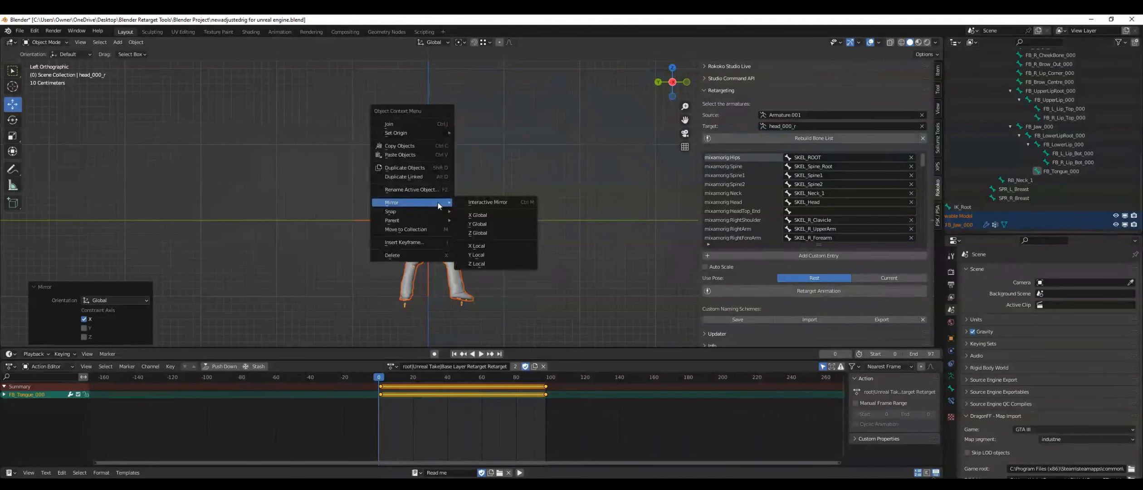
left_click(480, 227)
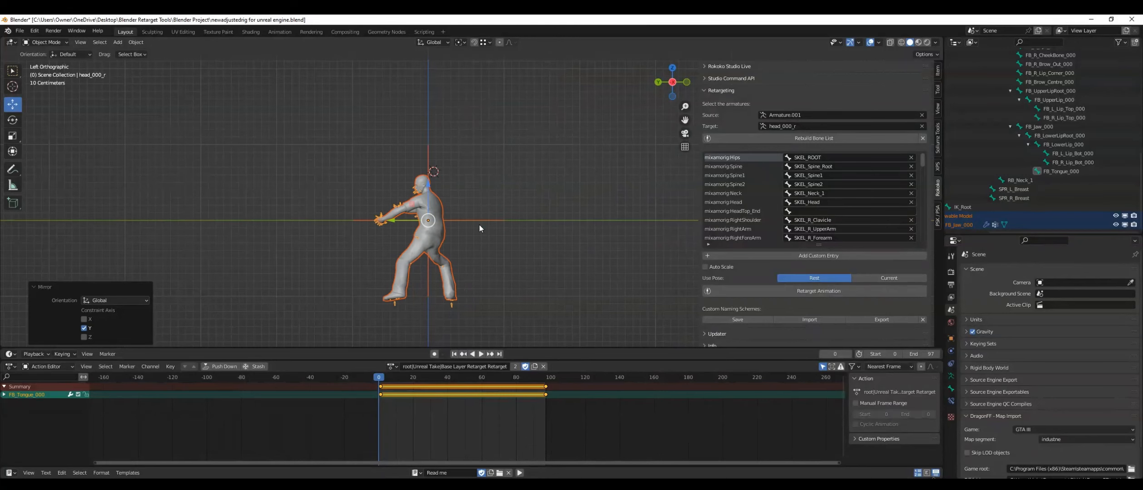
left_click(687, 82)
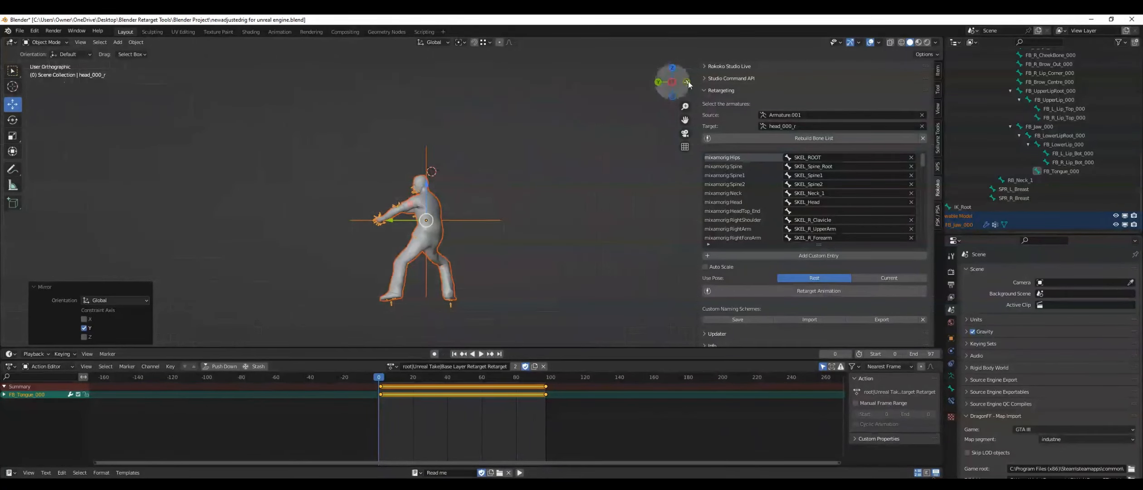
left_click(688, 82)
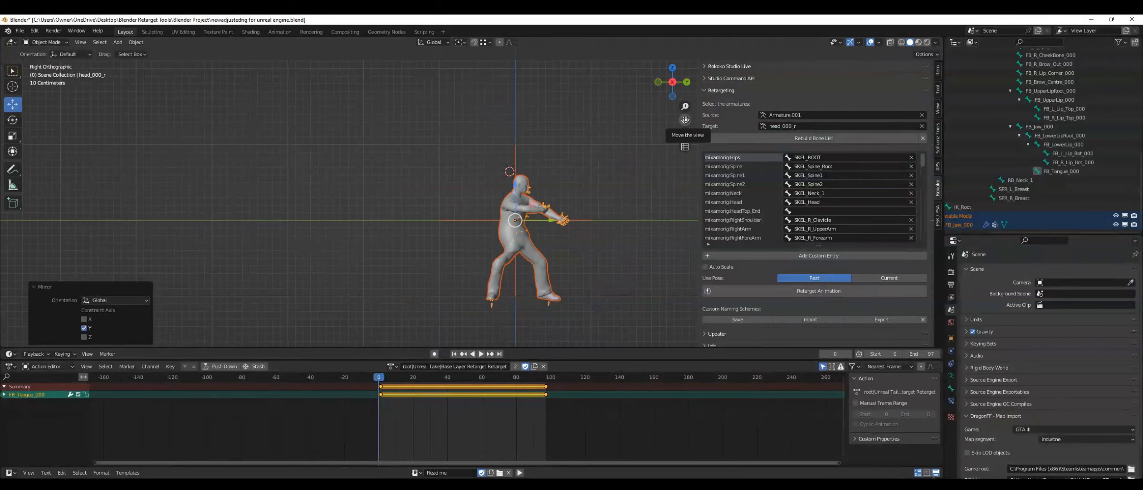
left_click_drag(687, 122, 564, 107)
scroll(468, 184, "up", 1)
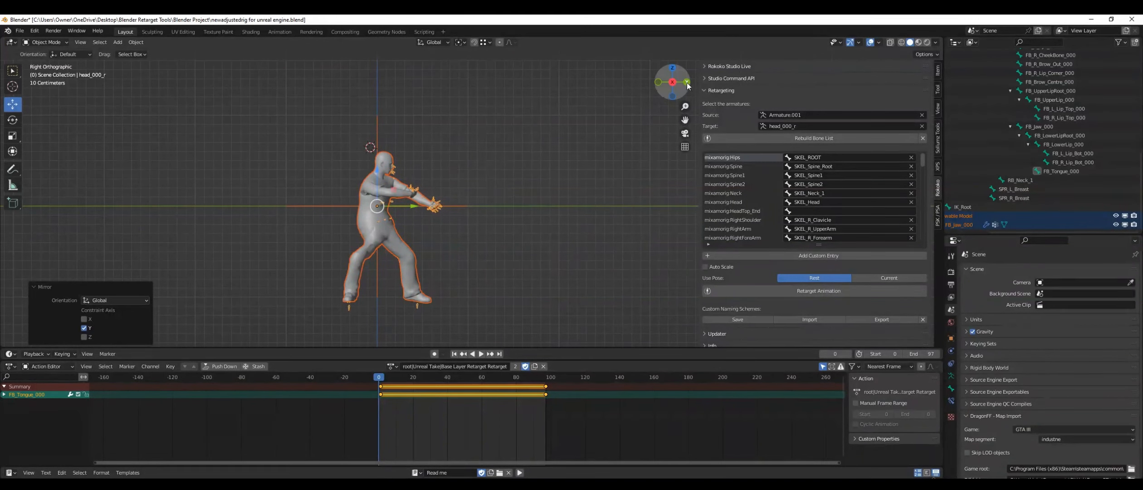
Play the mirrored character's animation to check its movement, and return to frame 0
left_click(481, 354)
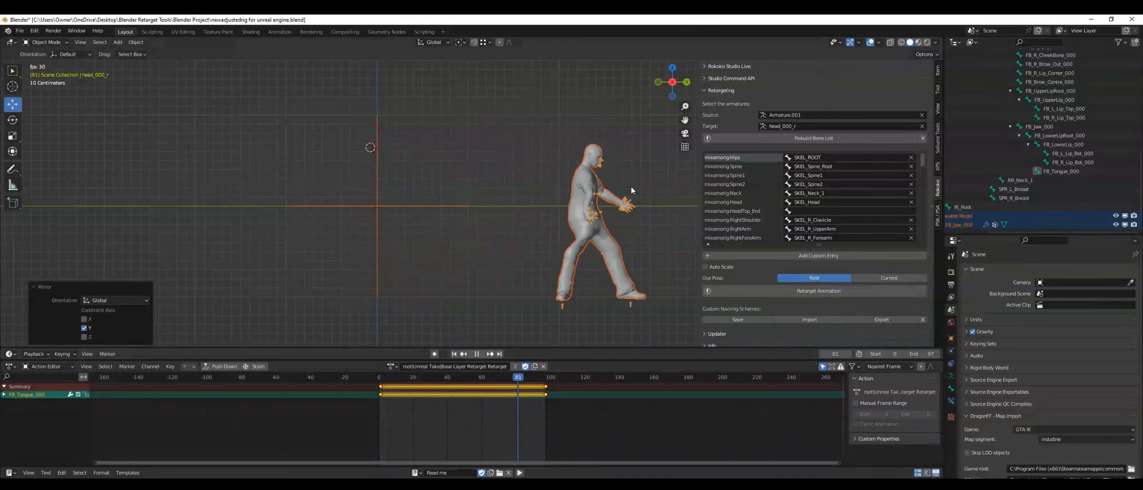
left_click(481, 354)
left_click_drag(475, 376, 360, 391)
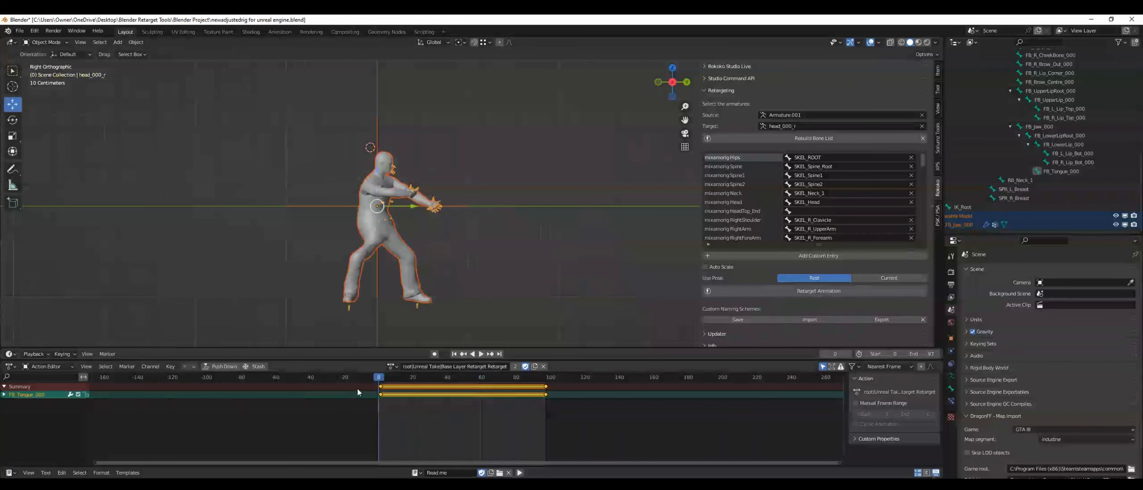
scroll(614, 94, "down", 1)
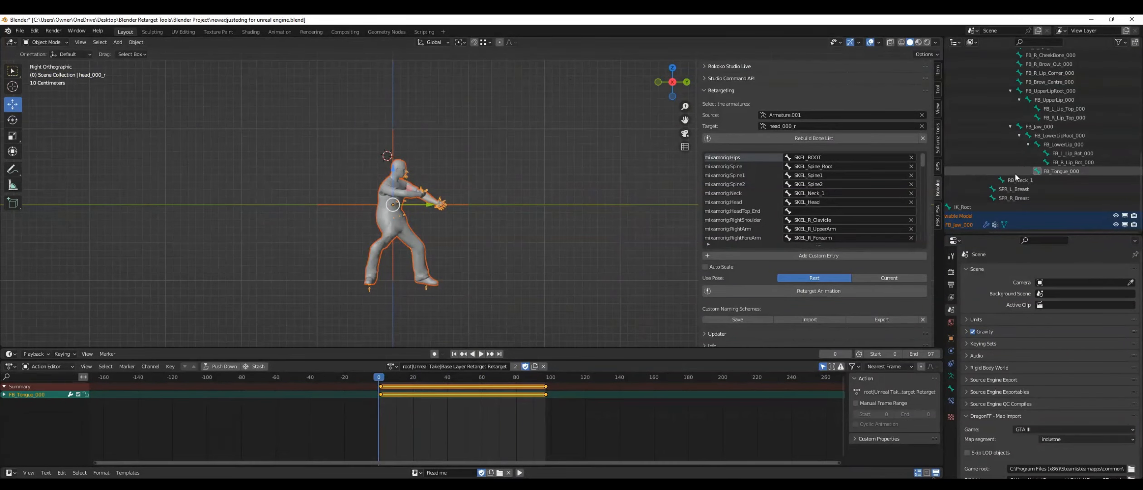
Select the character's FB_Tongue_000 bone and switch to the Animation workspace
left_click(1068, 171)
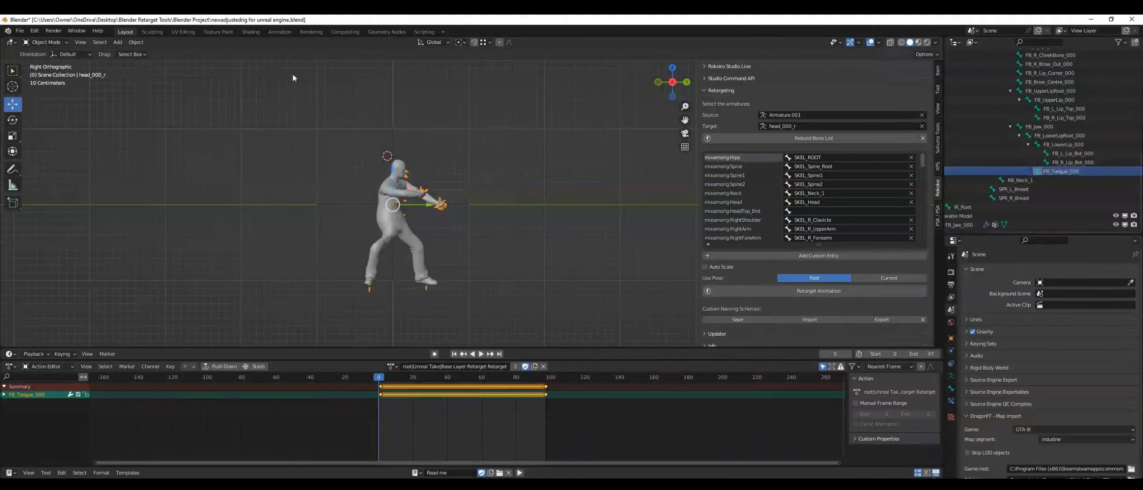
left_click(280, 32)
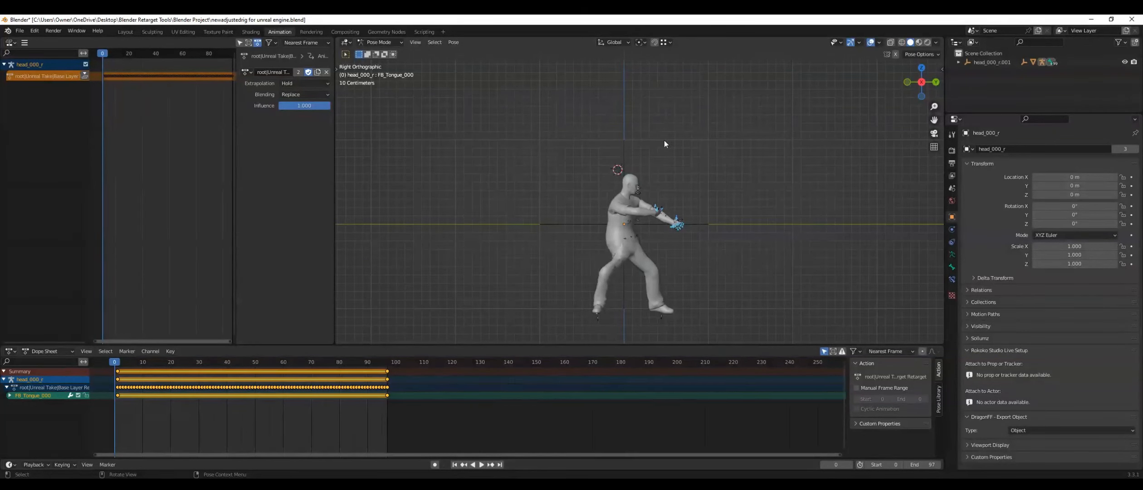
scroll(824, 251, "down", 1)
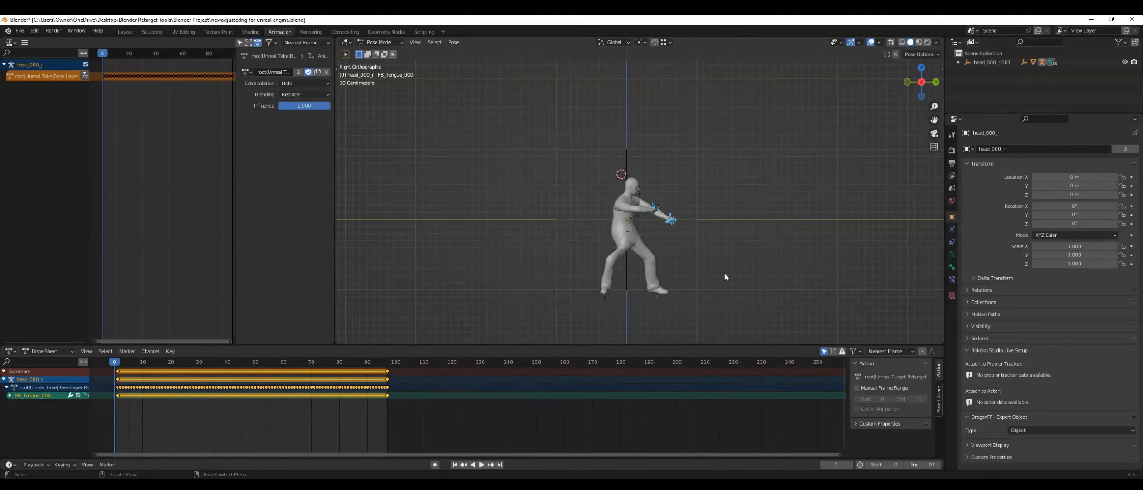
scroll(662, 249, "down", 1)
scroll(729, 246, "up", 1)
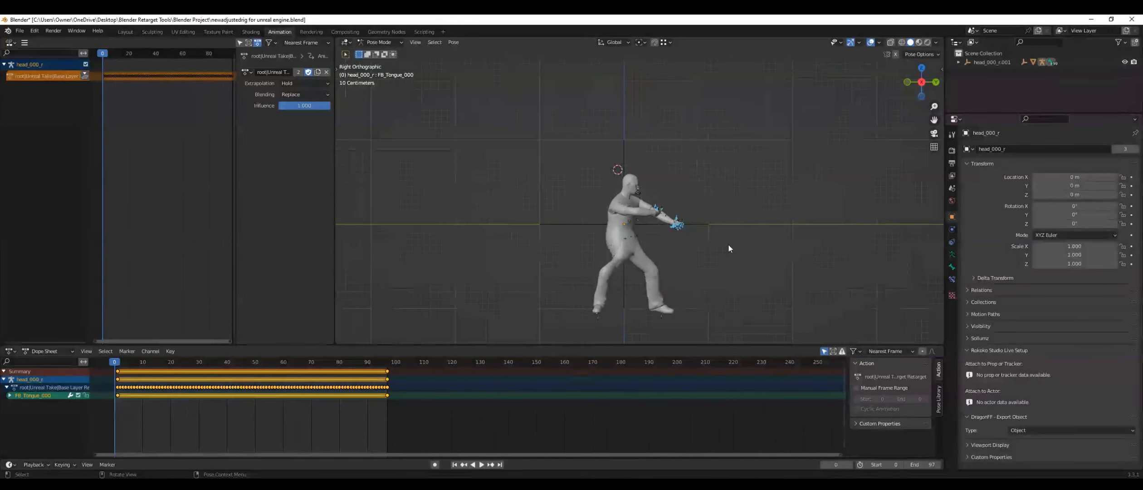
scroll(729, 246, "up", 1)
scroll(728, 247, "down", 1)
left_click_drag(499, 80, 807, 340)
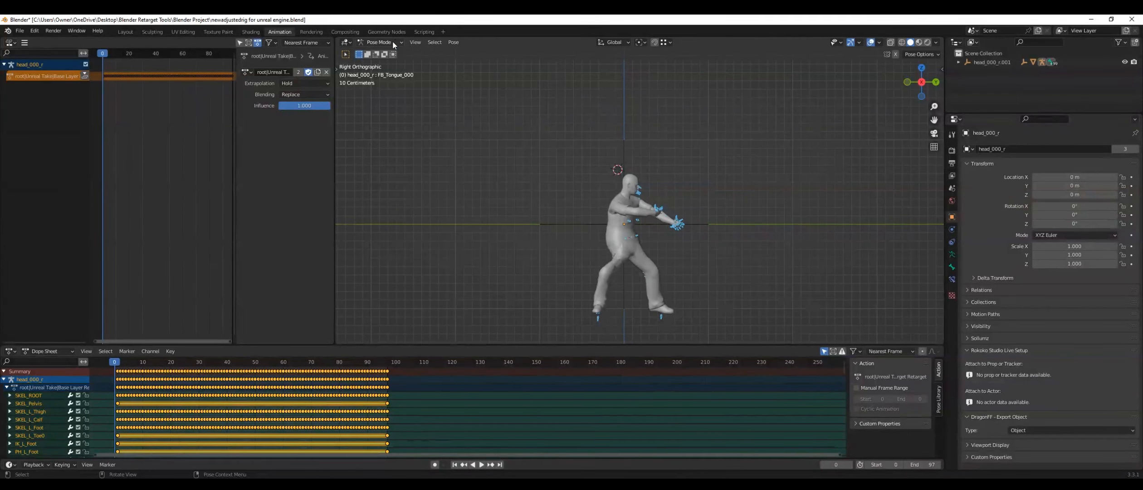
left_click(378, 42)
left_click(391, 54)
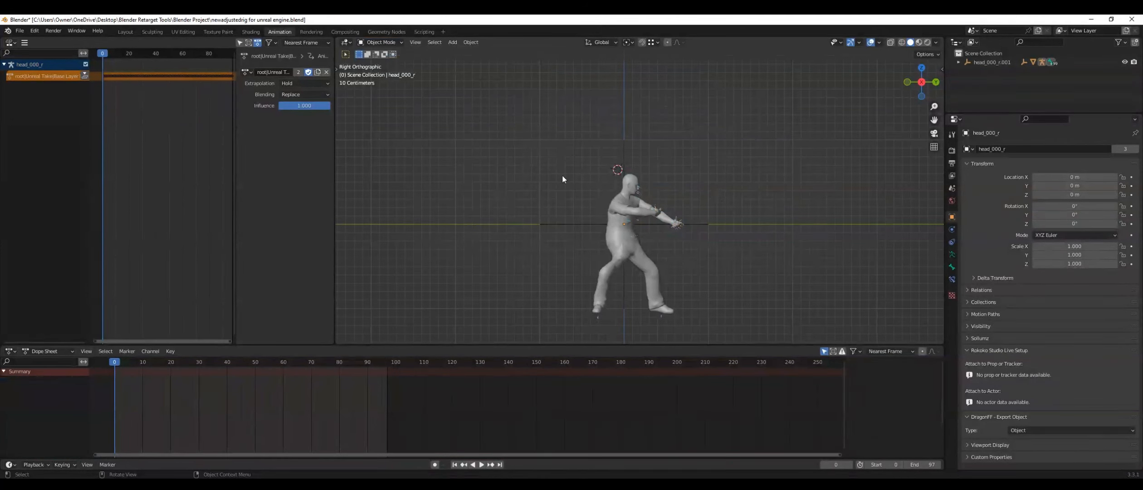
left_click_drag(509, 101, 786, 328)
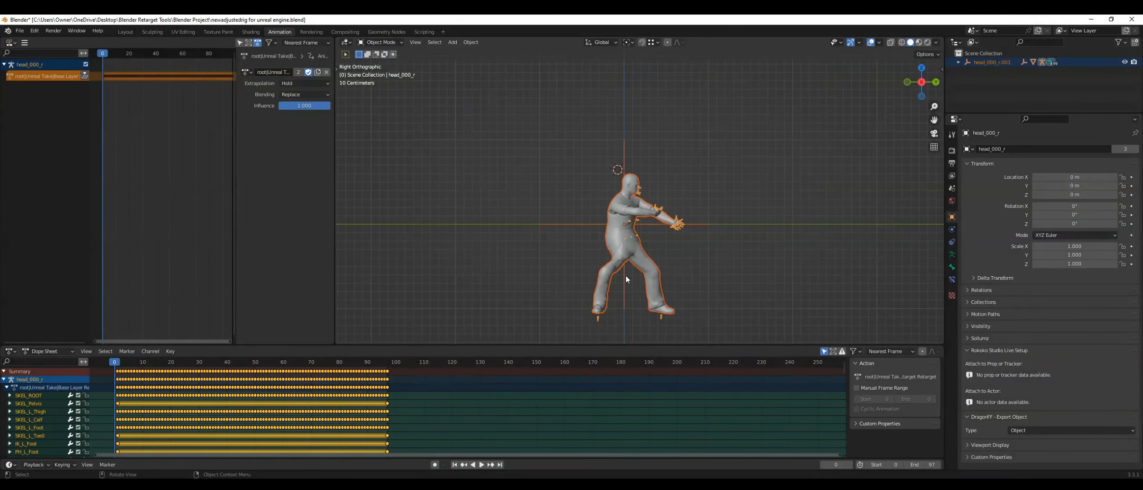
left_click(435, 99)
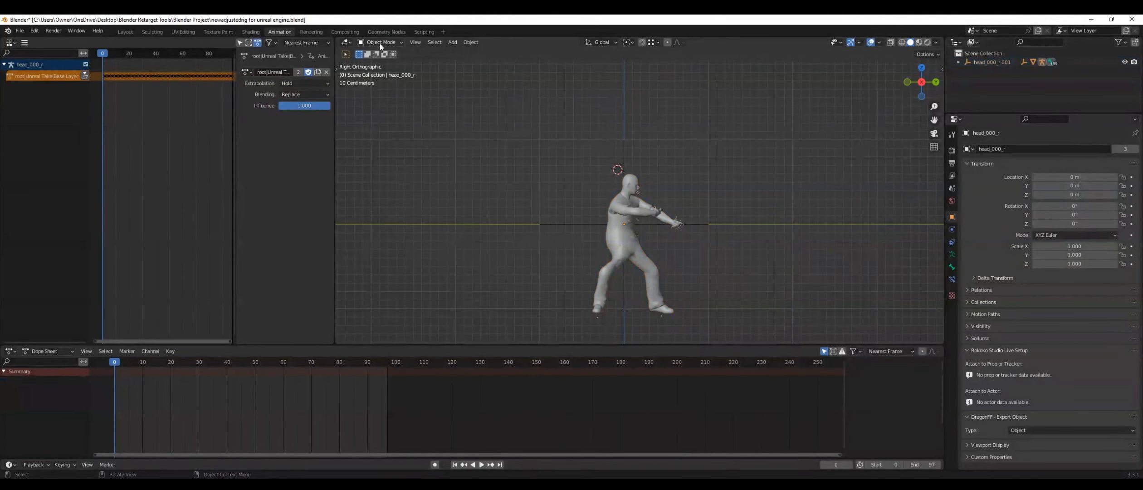
Expand the head_000_r hierarchy down to its skeleton, select the SKEL_ROOT bone and enter Pose Mode
left_click(959, 63)
left_click(967, 71)
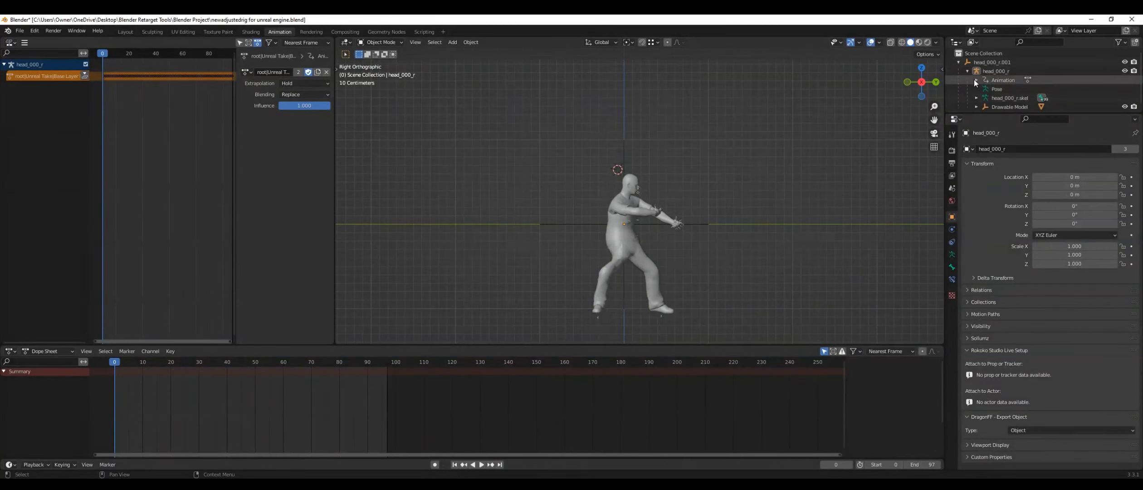
left_click(977, 80)
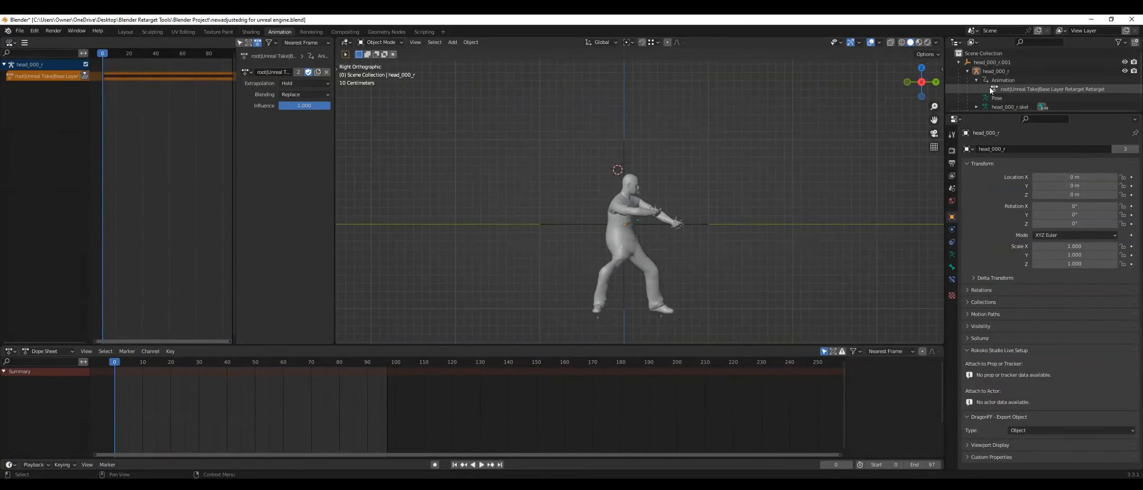
left_click(977, 79)
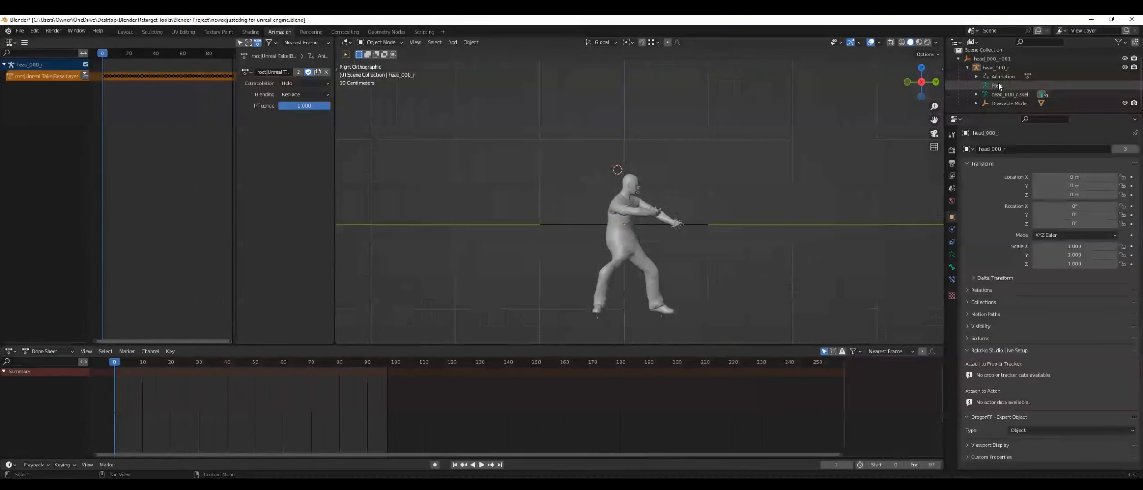
left_click(976, 94)
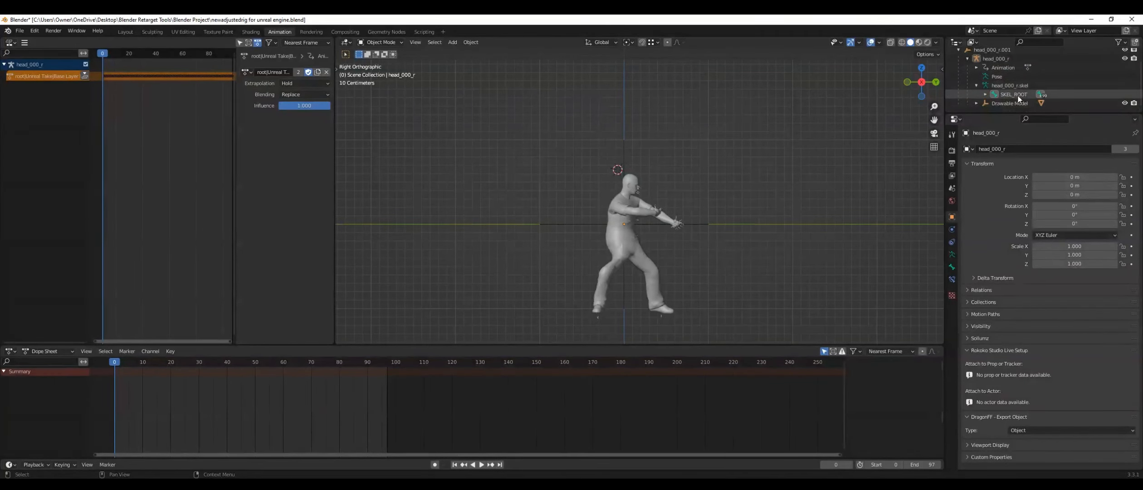
left_click(1019, 96)
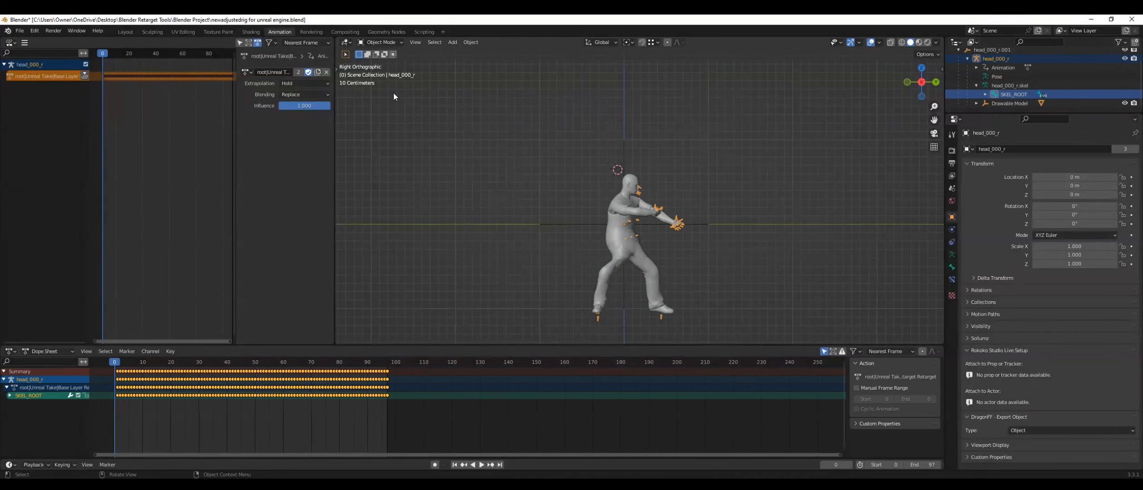
left_click(389, 44)
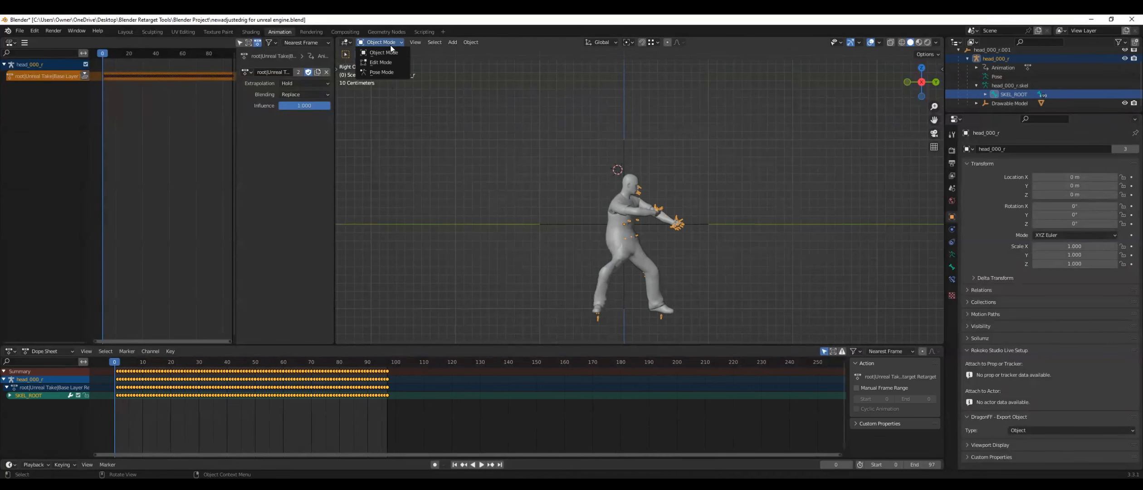
left_click(381, 72)
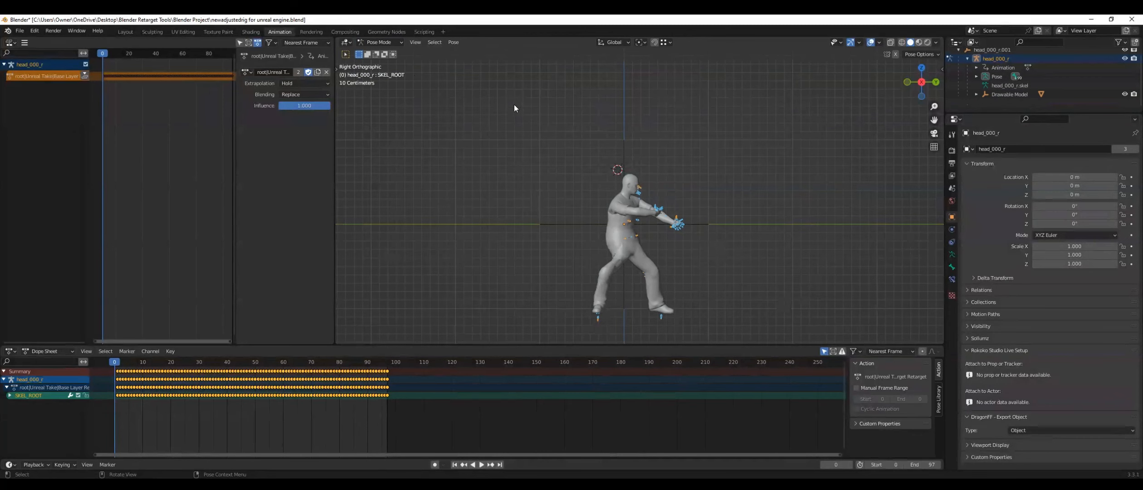
Collapse the character's object hierarchy and select all of its bones in Pose Mode
scroll(1103, 87, "up", 1)
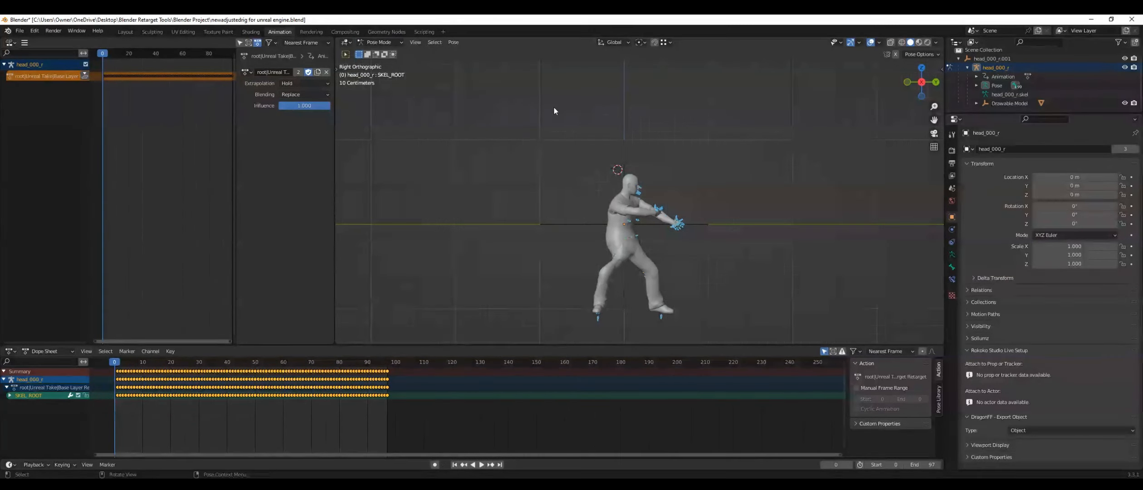
left_click(968, 67)
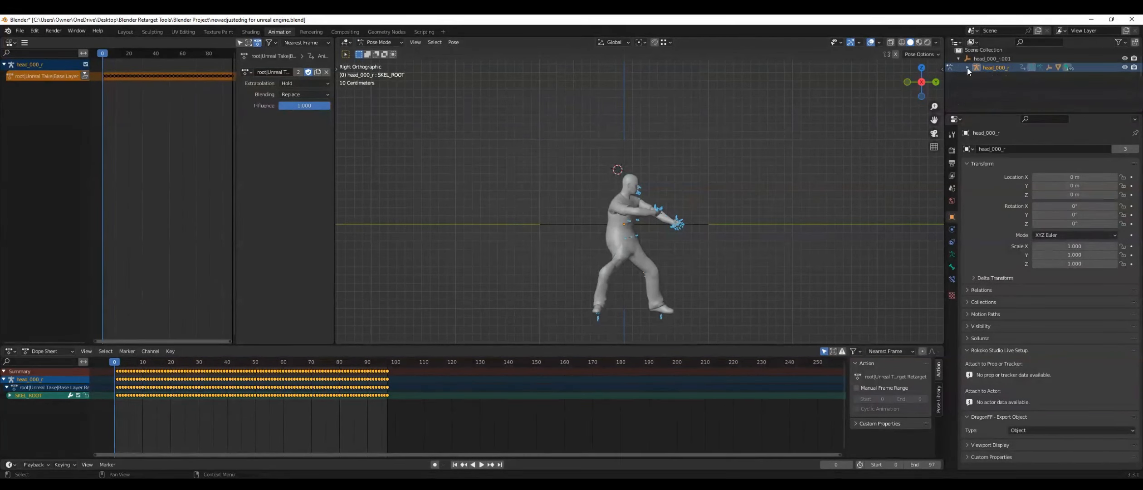
scroll(991, 82, "up", 1)
left_click(958, 63)
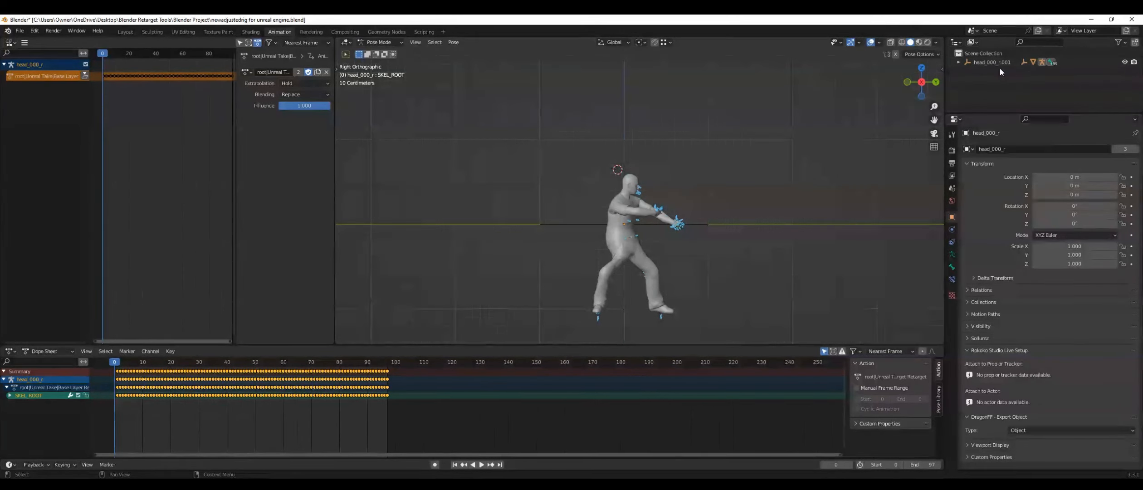
left_click(442, 109)
left_click_drag(498, 93, 778, 348)
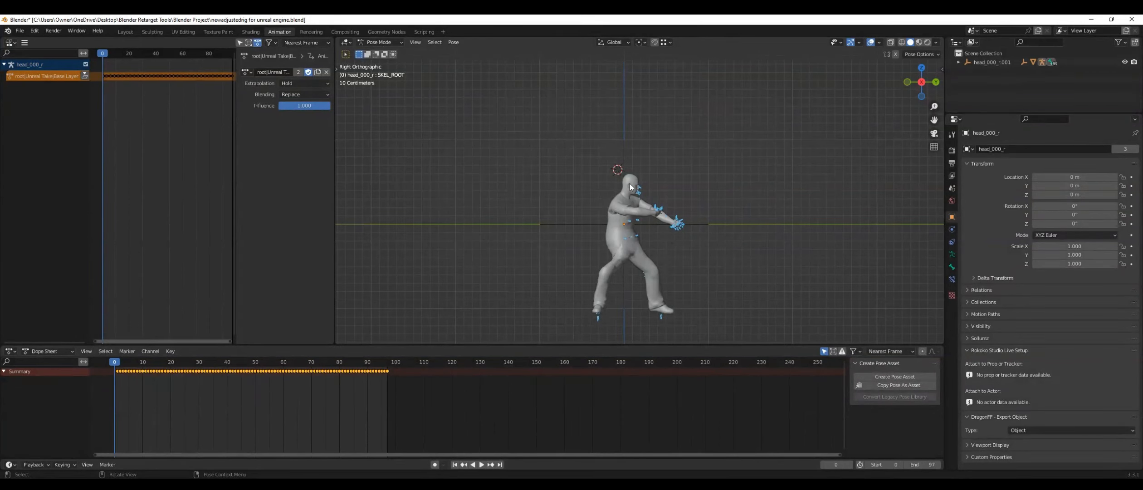
Show the animation in the Action Editor and rename the retargeted action as base
left_click(48, 351)
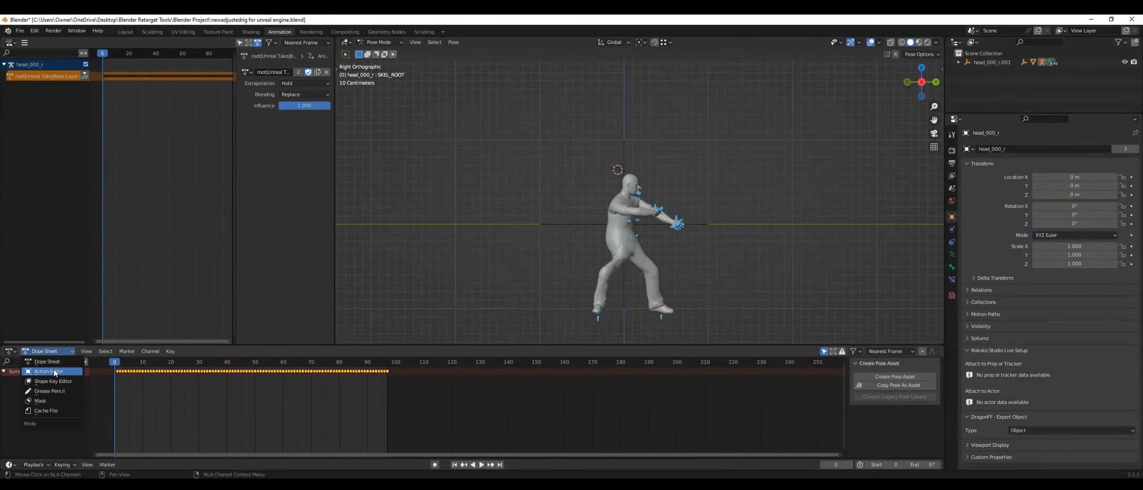
left_click(53, 371)
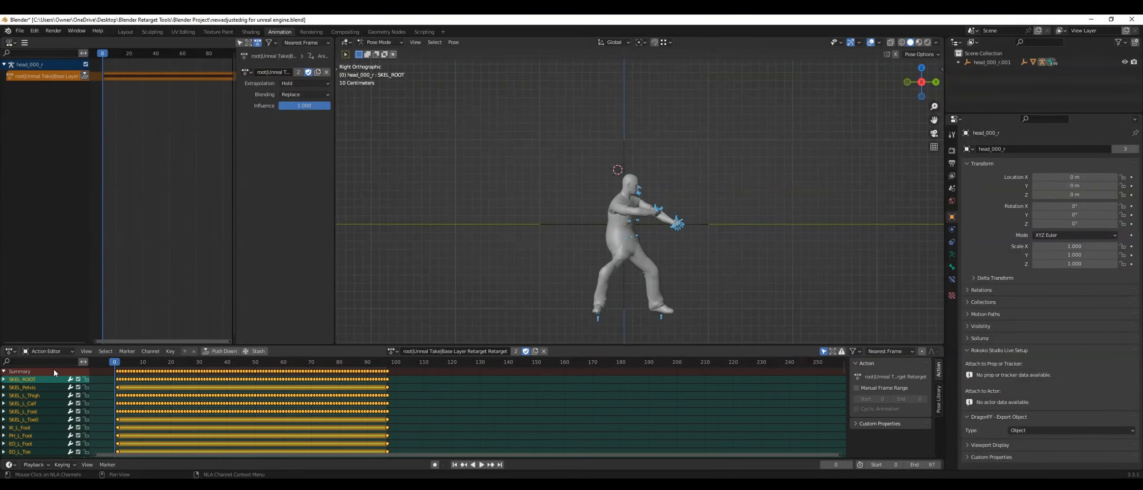
left_click(453, 350)
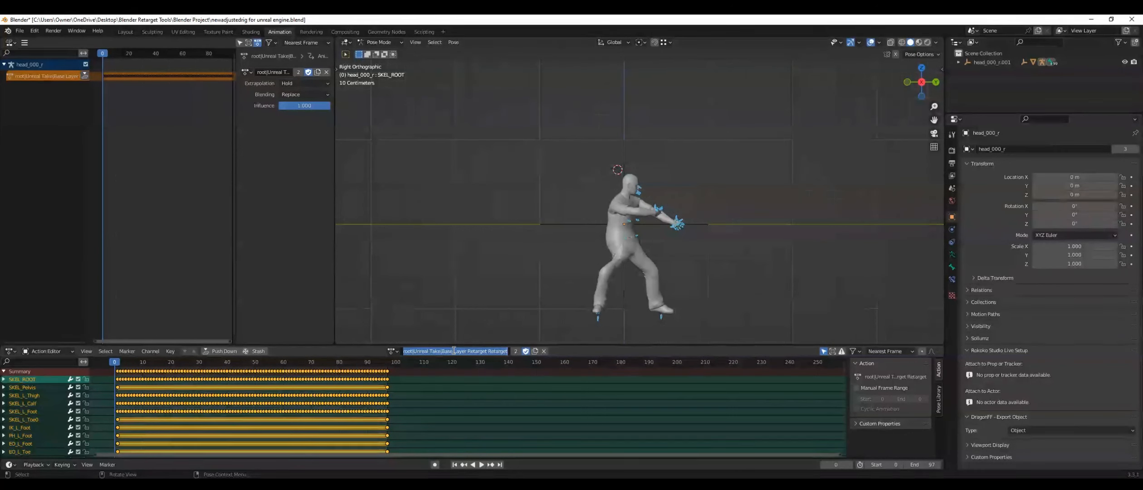
type("base")
key("Return")
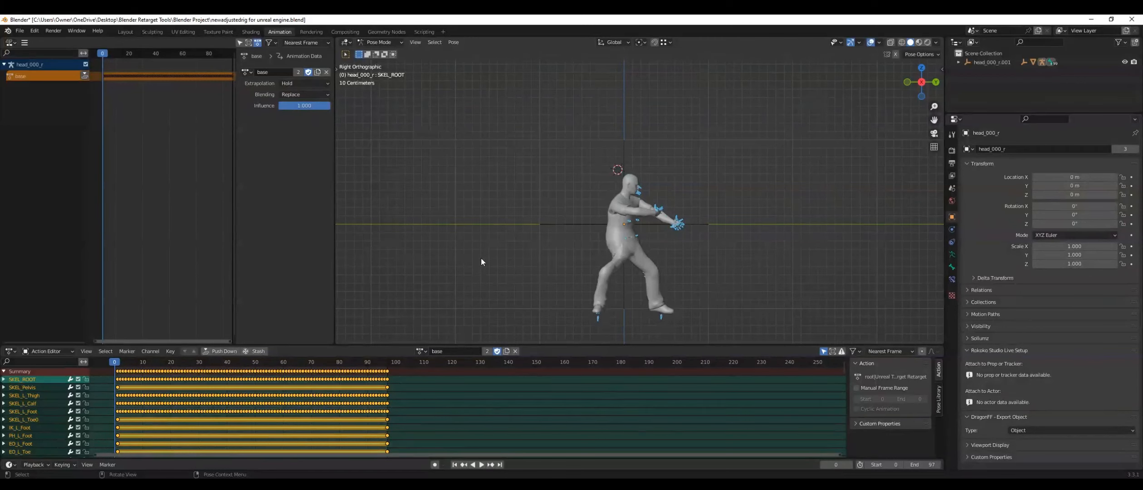
left_click(443, 350)
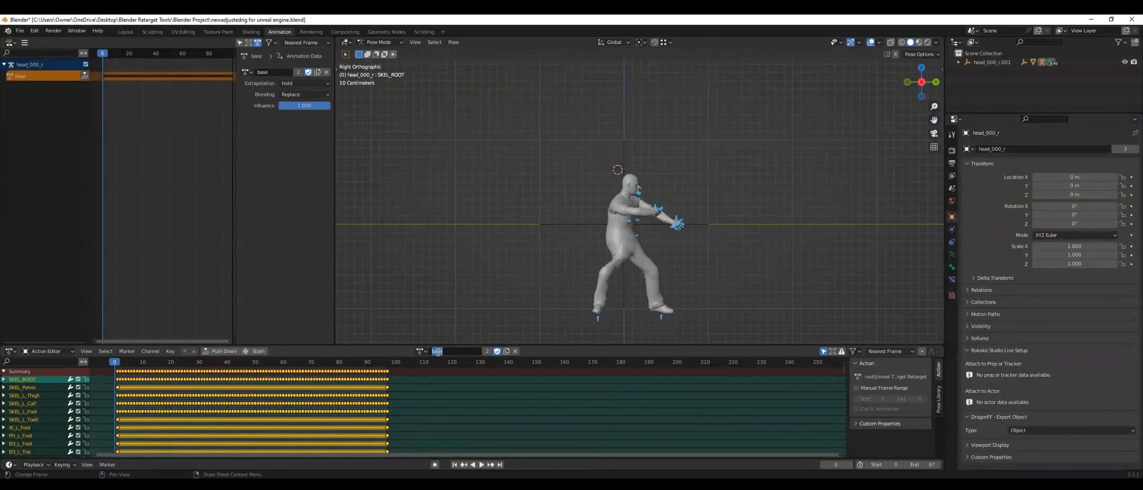
left_click(559, 348)
Push the base action down into an NLA strip, then expand the head_000_r hierarchy and select only the SKEL_ROOT bone
left_click(85, 76)
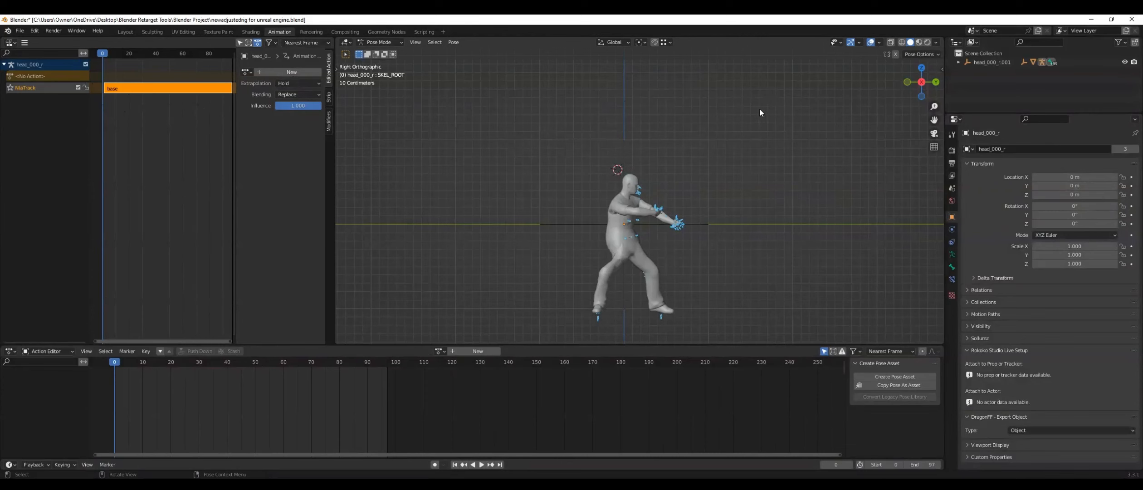
left_click(958, 62)
left_click(967, 71)
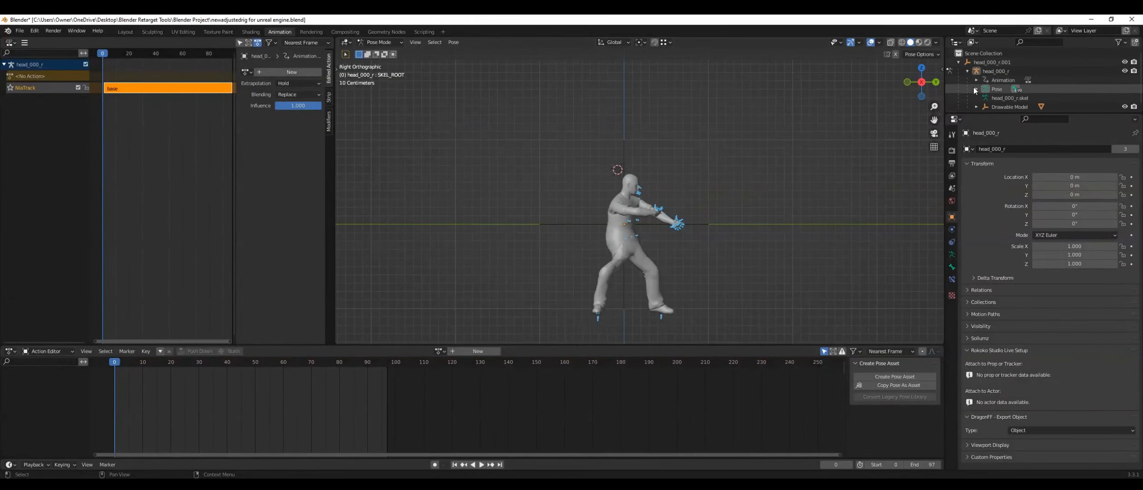
left_click(976, 89)
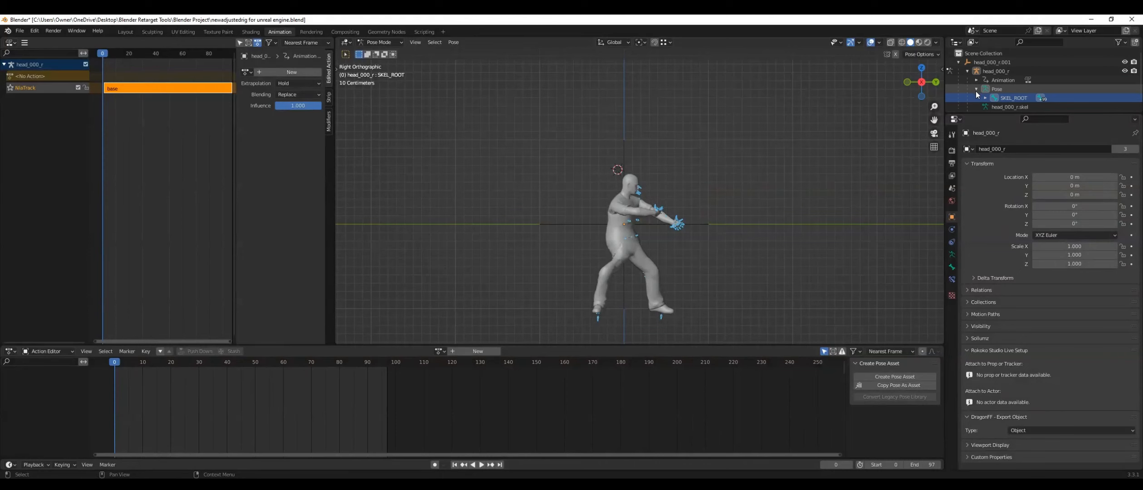
left_click(1011, 97)
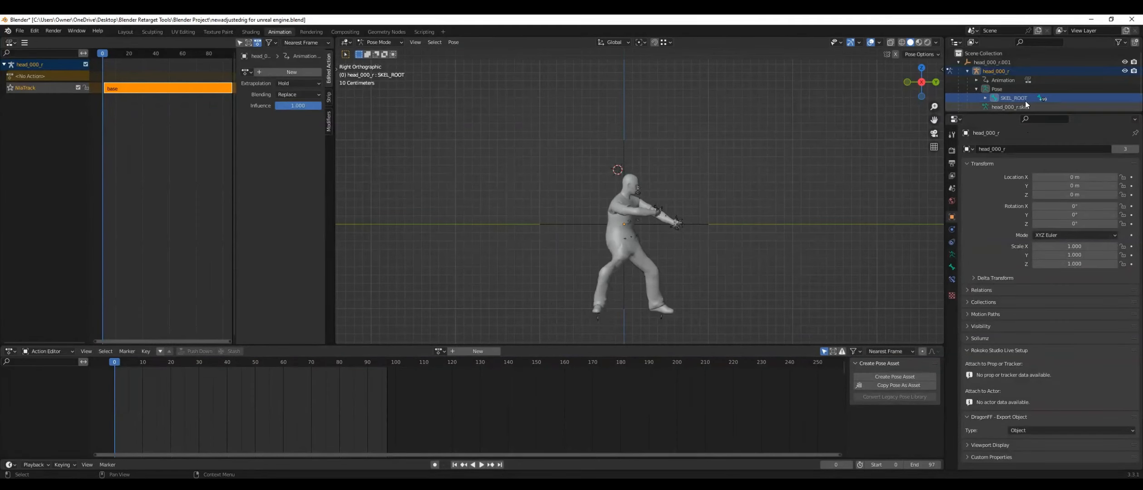
Bake a pose action for only the selected SKEL_ROOT bone from frame 0 to 97 with a frame step of 1
left_click(456, 44)
mouse_move(489, 91)
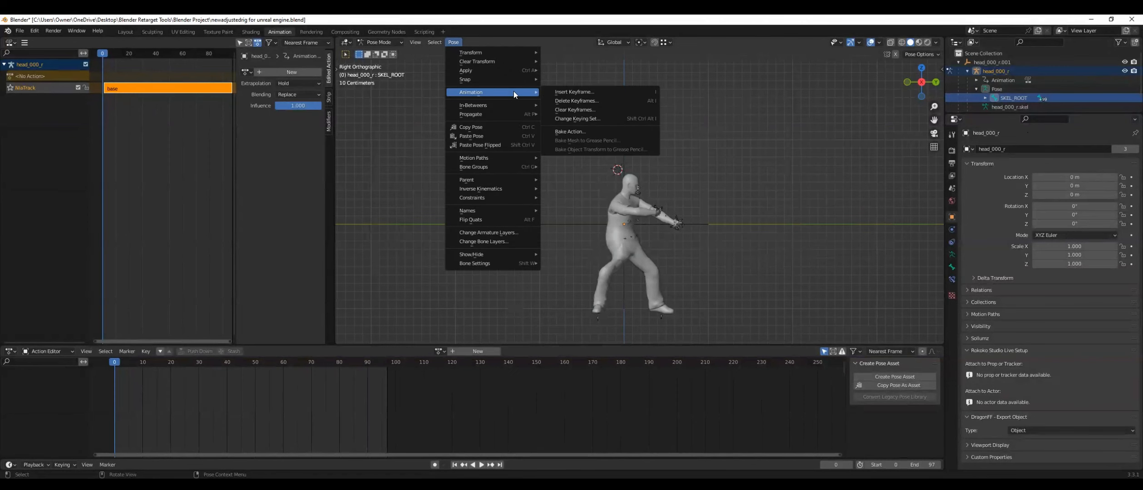
left_click(455, 42)
left_click(455, 43)
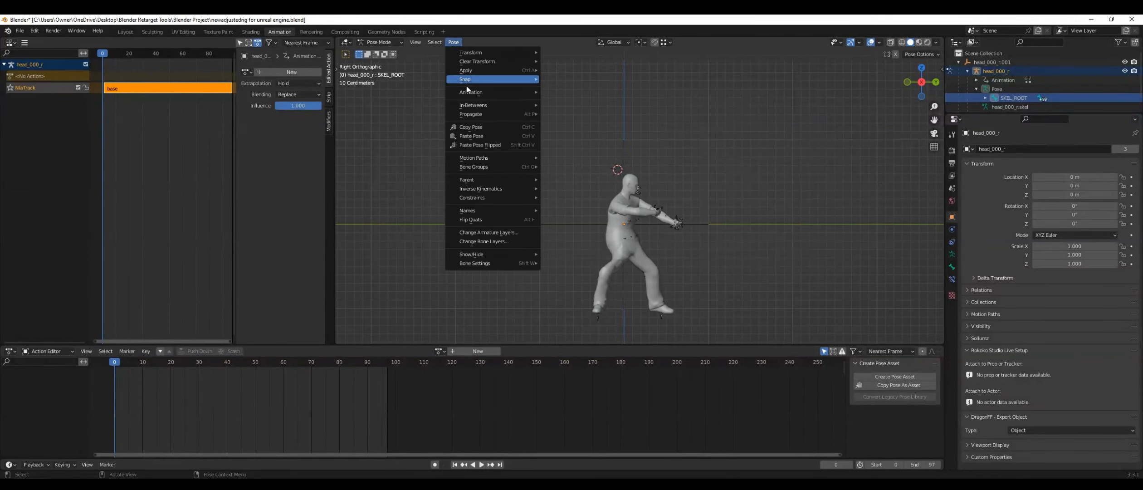
mouse_move(476, 93)
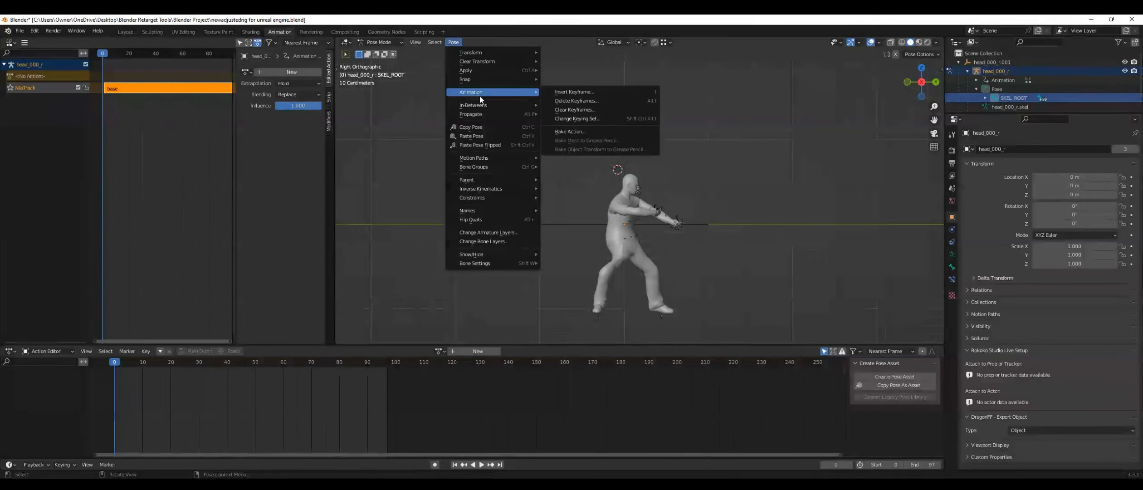
left_click(571, 131)
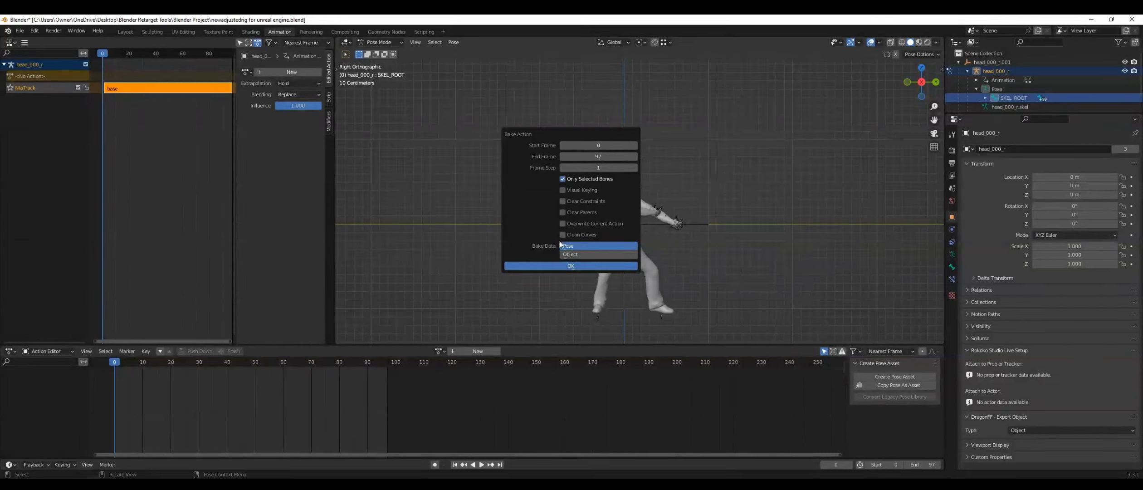
left_click(542, 265)
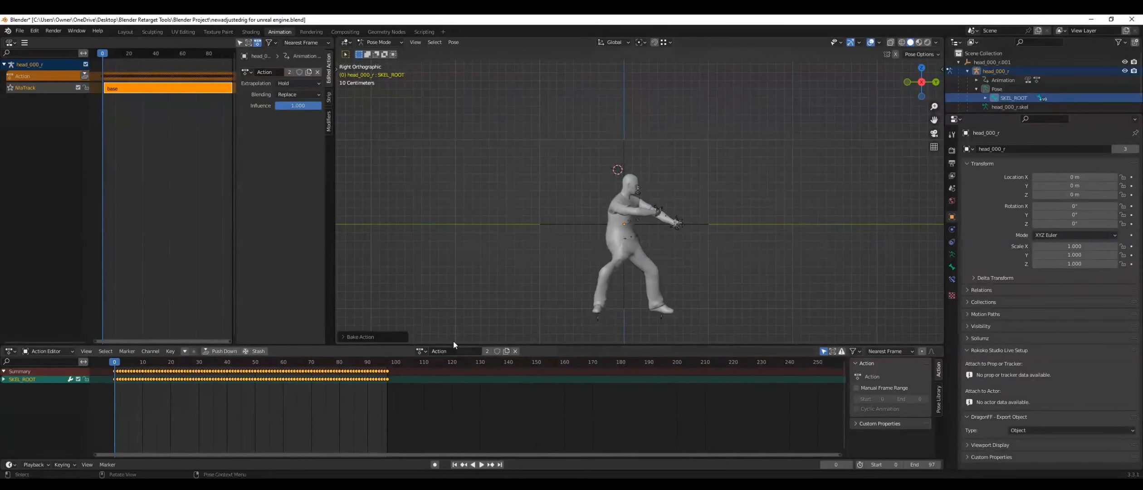
Rename the newly baked action as position
left_click(441, 352)
type("position")
key("Return")
Lock SKEL_ROOT's X, Y and Z Location channels and delete the keyframes of its rotation and scale channels
left_click(4, 380)
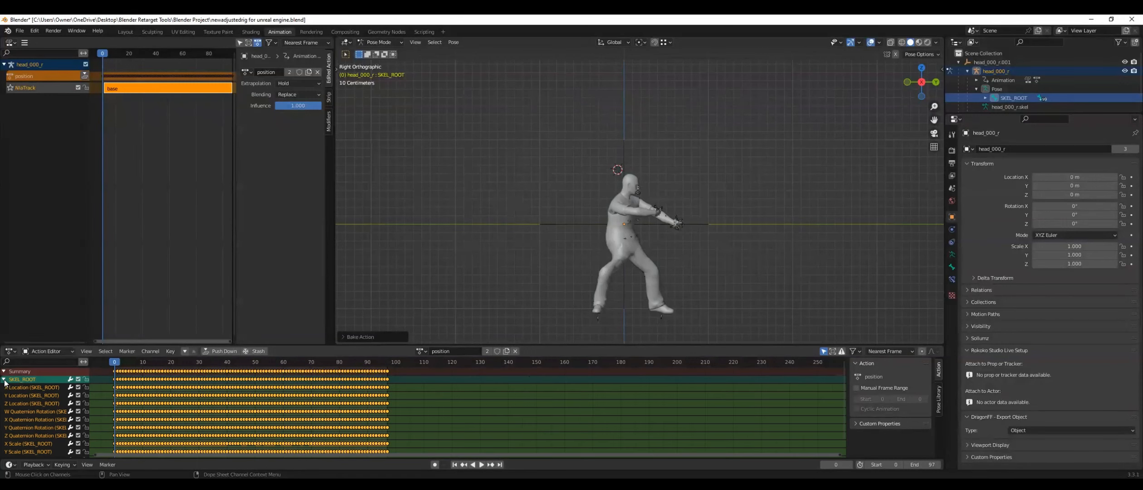
left_click(87, 388)
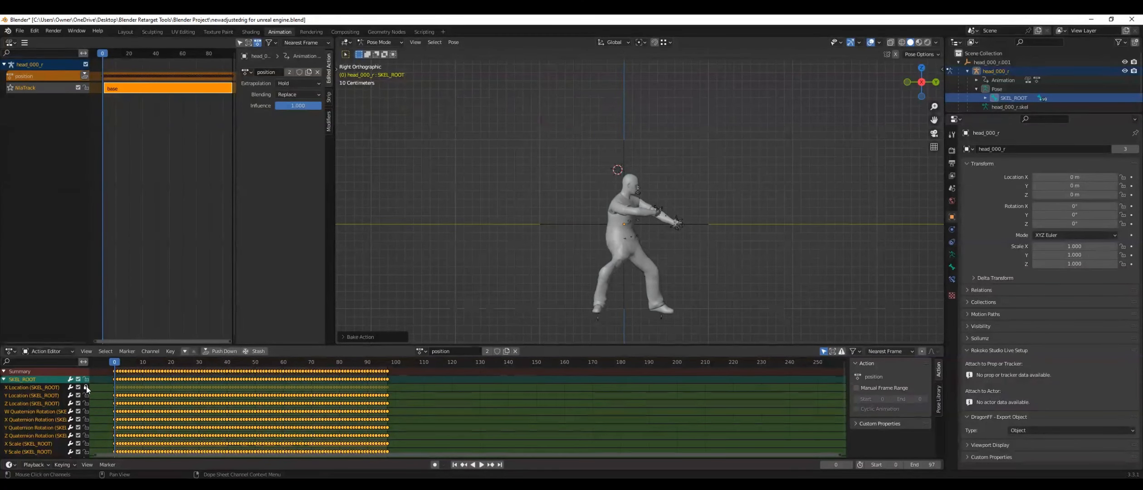
left_click(87, 395)
left_click(87, 403)
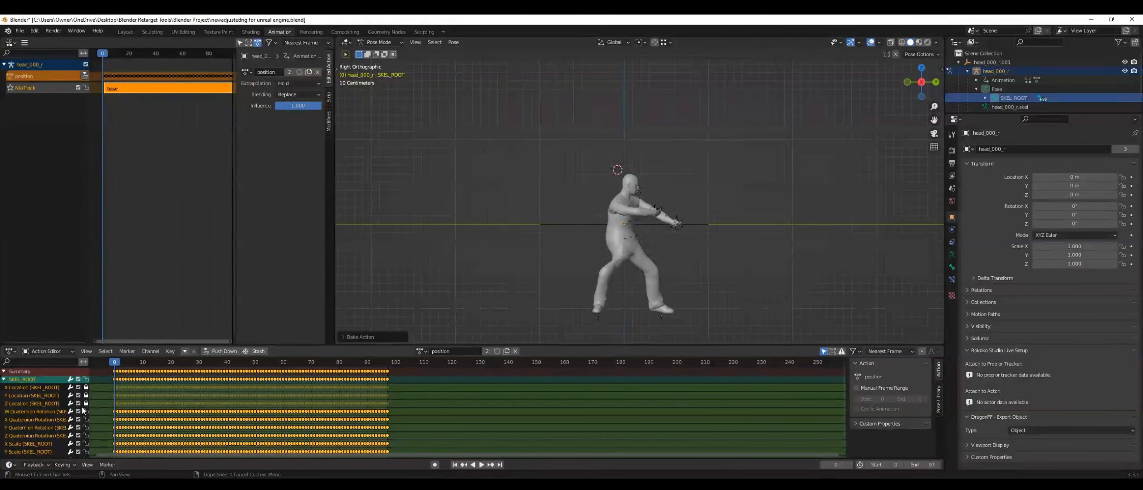
right_click(410, 412)
right_click(395, 403)
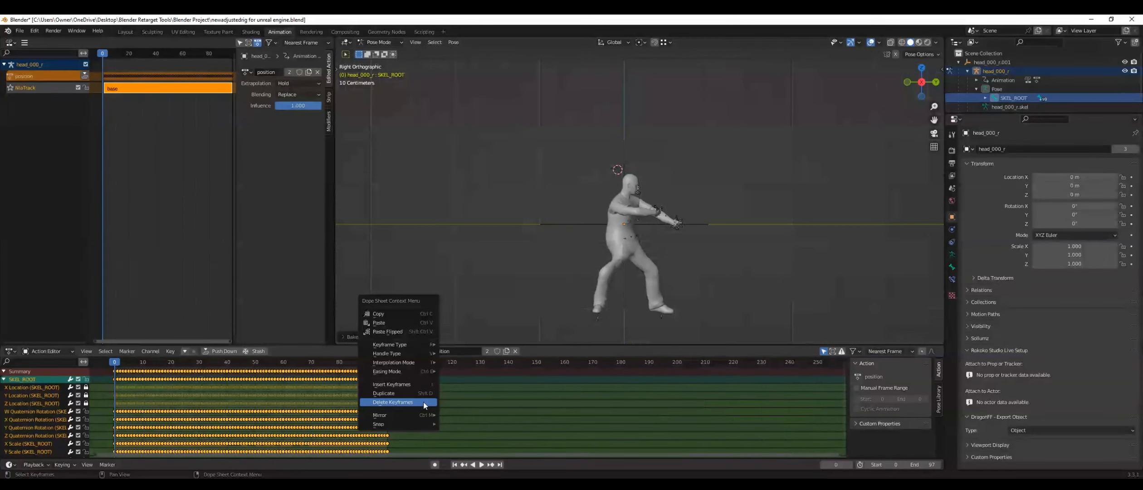
left_click(393, 402)
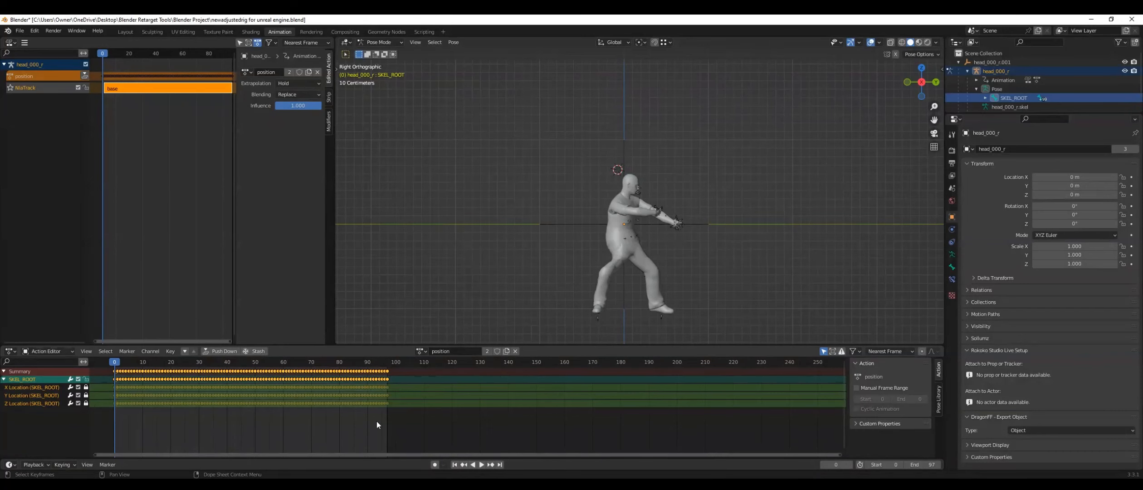
Unlock SKEL_ROOT's Z Location channel and delete all its keyframes except the one at frame 0
left_click(86, 403)
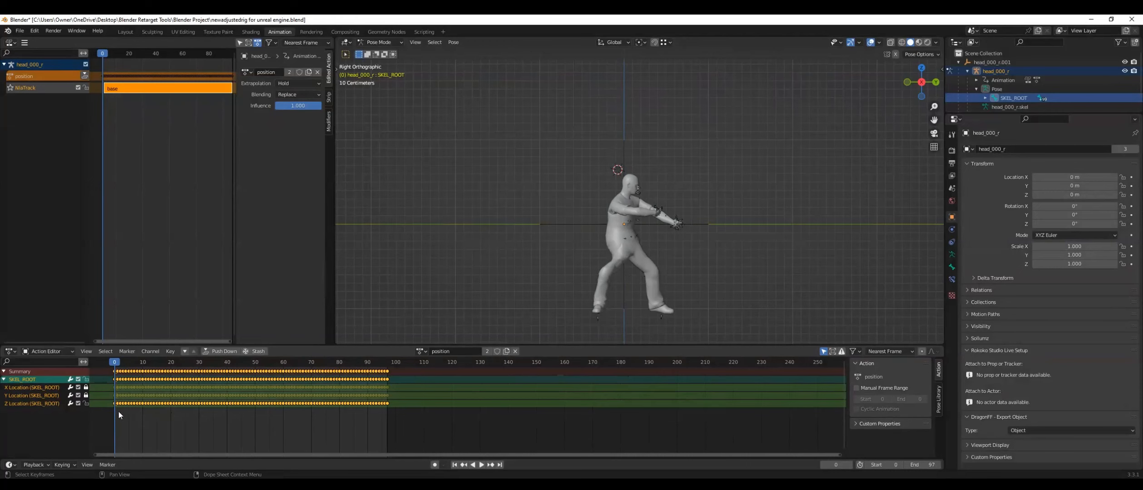
left_click_drag(117, 412, 286, 398)
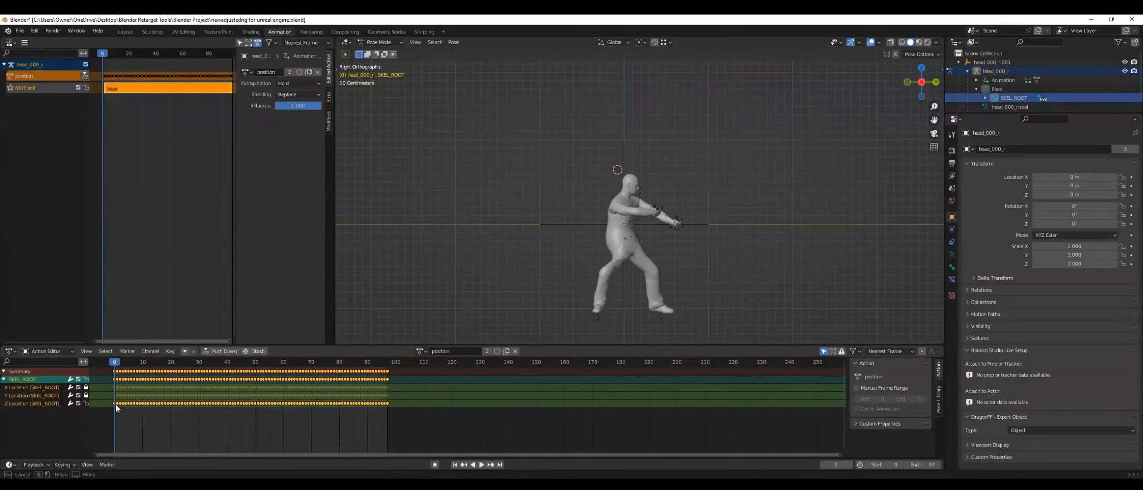
left_click_drag(127, 405, 407, 400)
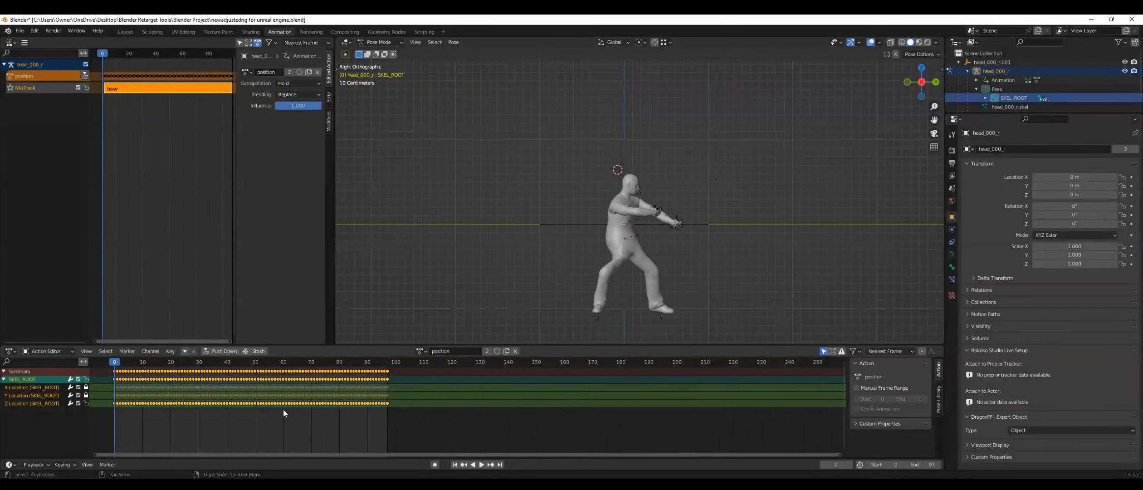
right_click(150, 416)
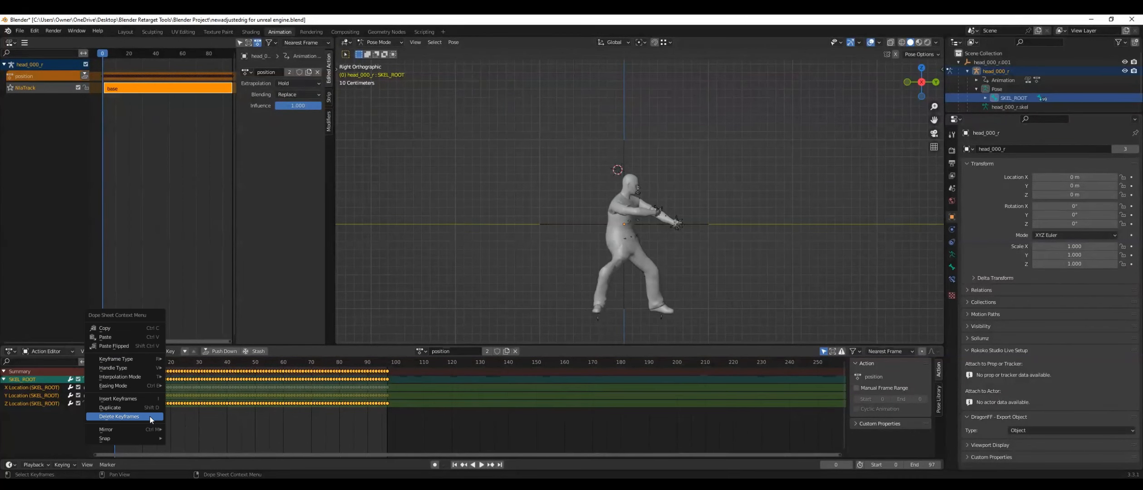
left_click(150, 416)
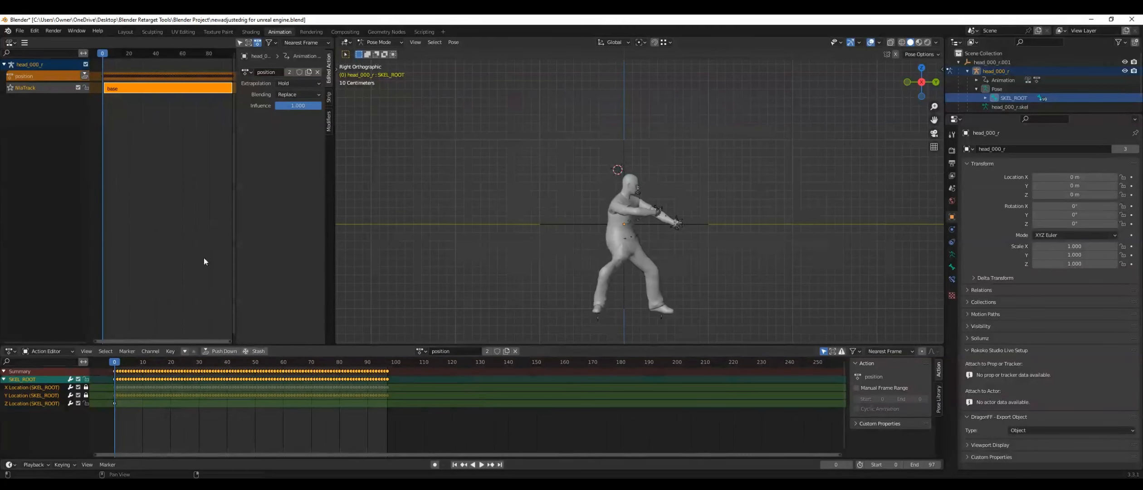
Delete the base strip from the NLA track
right_click(170, 228)
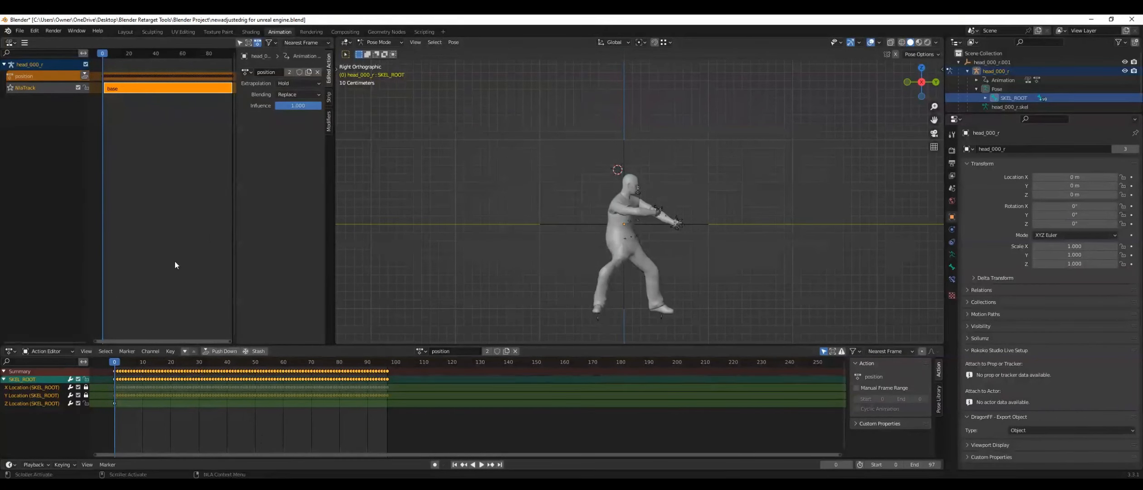
right_click(187, 230)
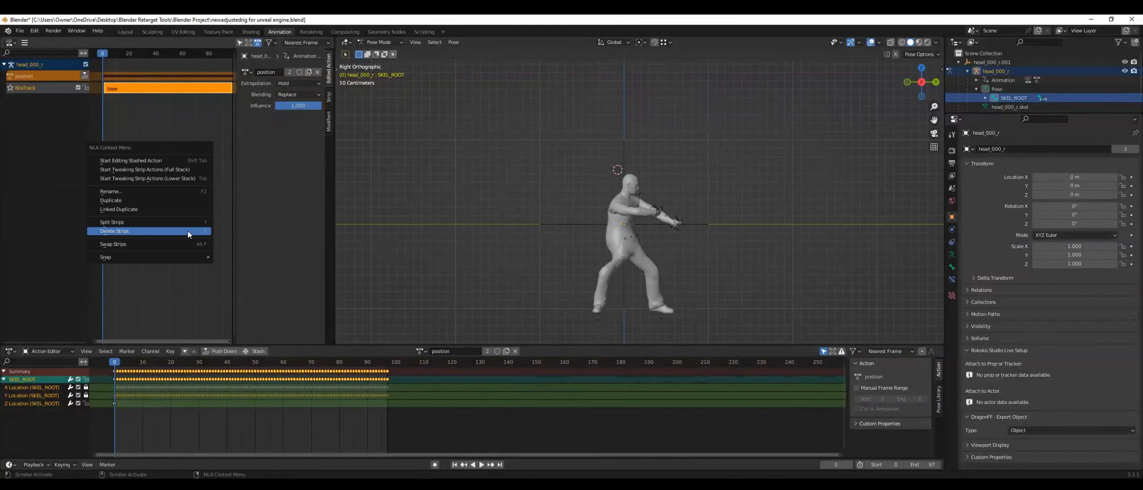
left_click(110, 231)
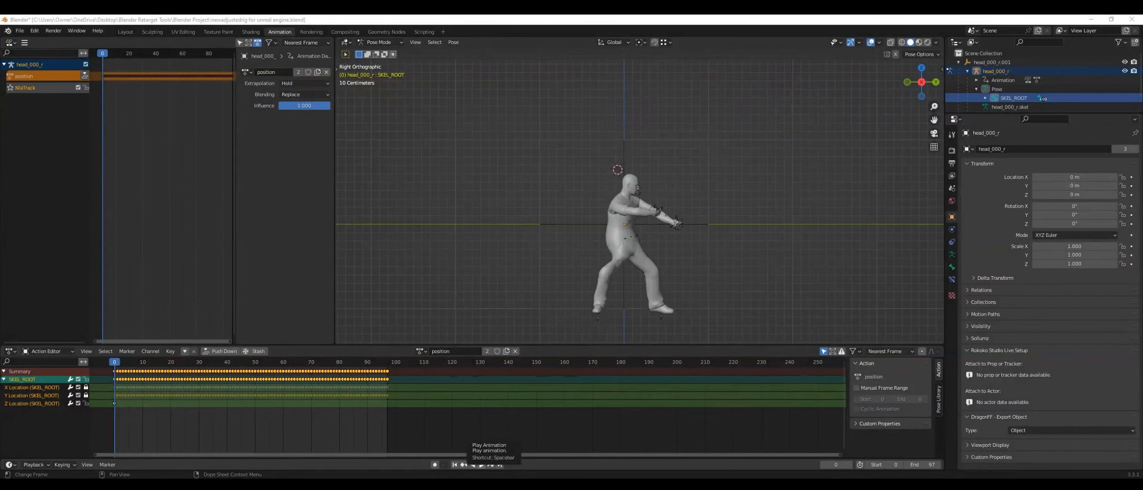
Reselect the SKEL_ROOT bone, play the position action to check the root movement, and return to frame 0
left_click(393, 323)
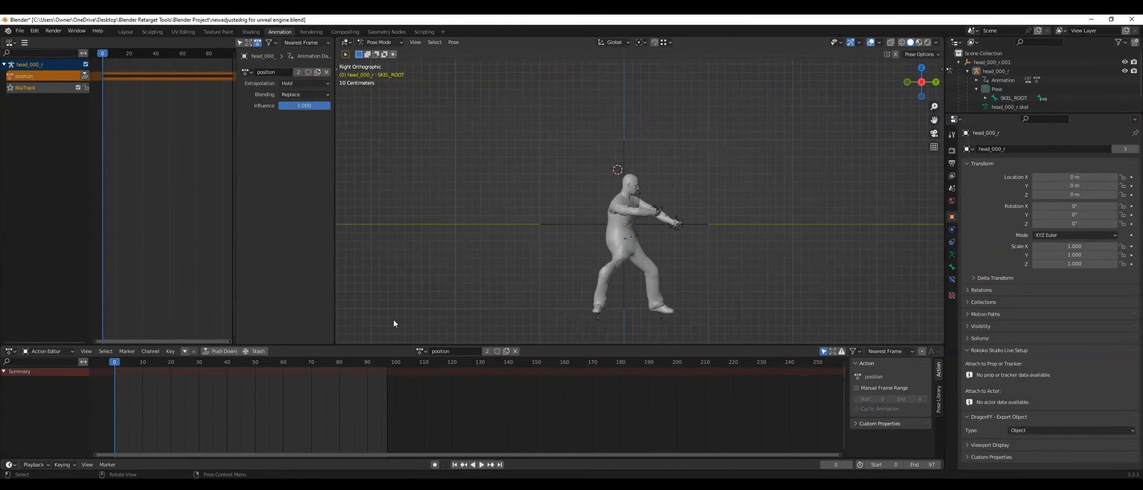
left_click(1014, 98)
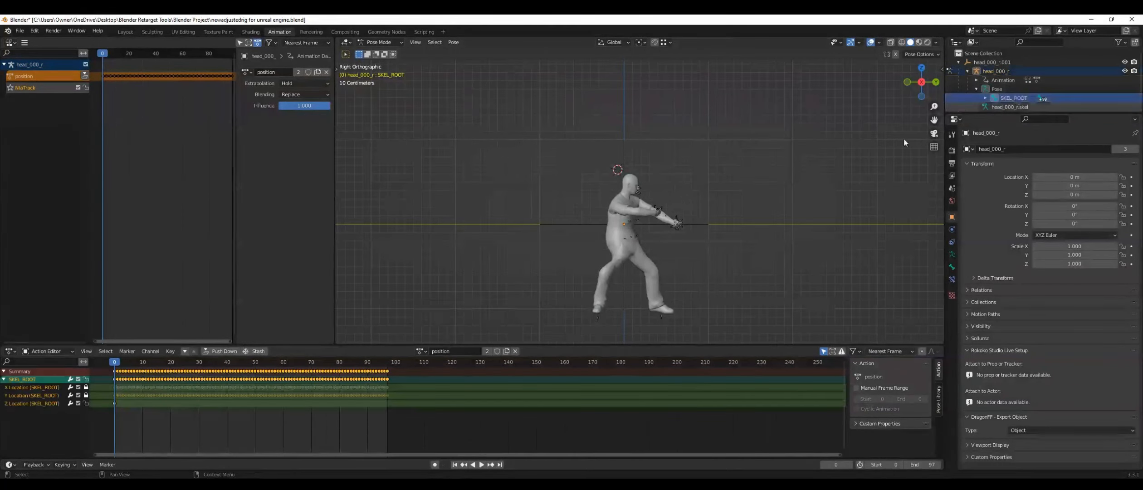
key("space")
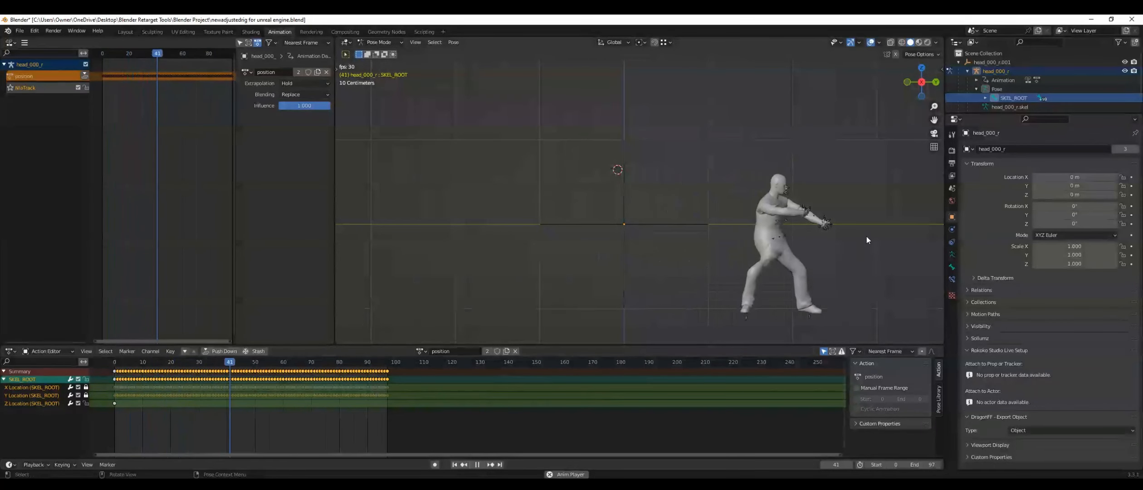
key("space")
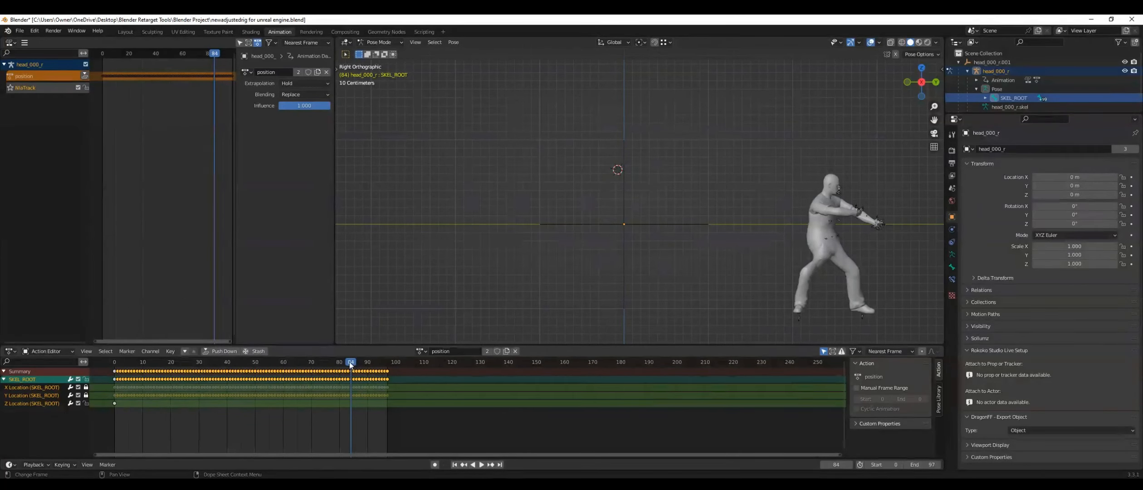
key("space")
left_click_drag(160, 391, 108, 399)
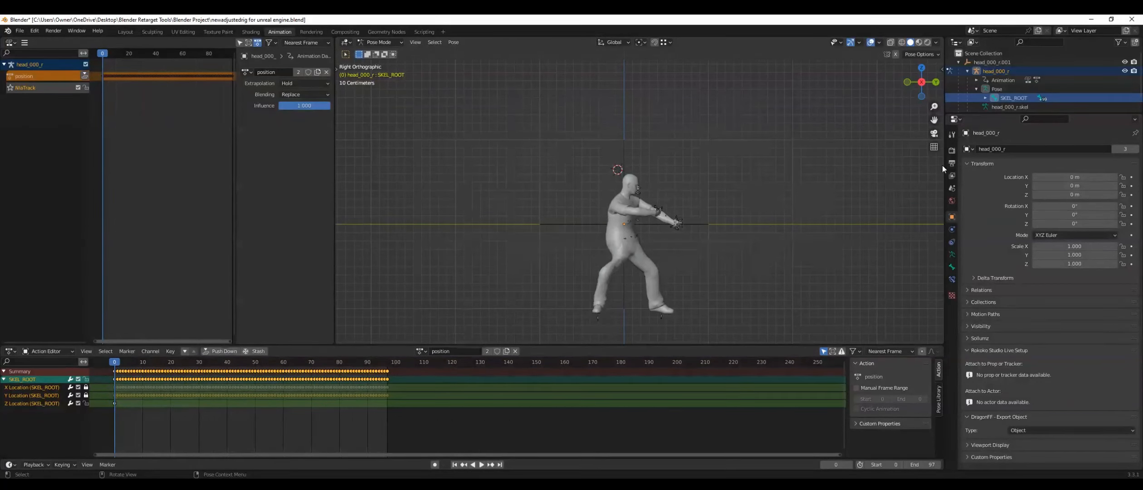
Make base the active action of head_000_r in the Action Editor
left_click(421, 352)
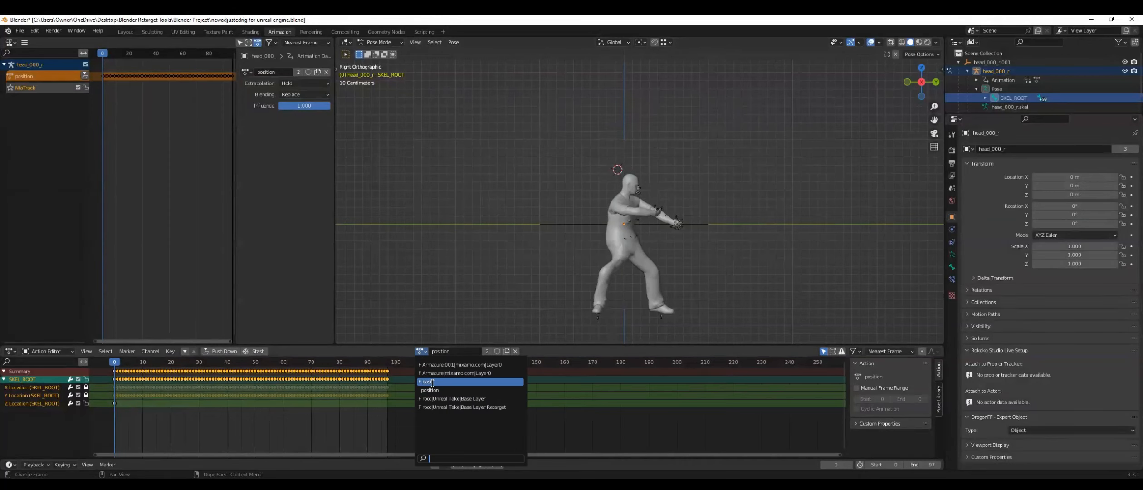
left_click(424, 351)
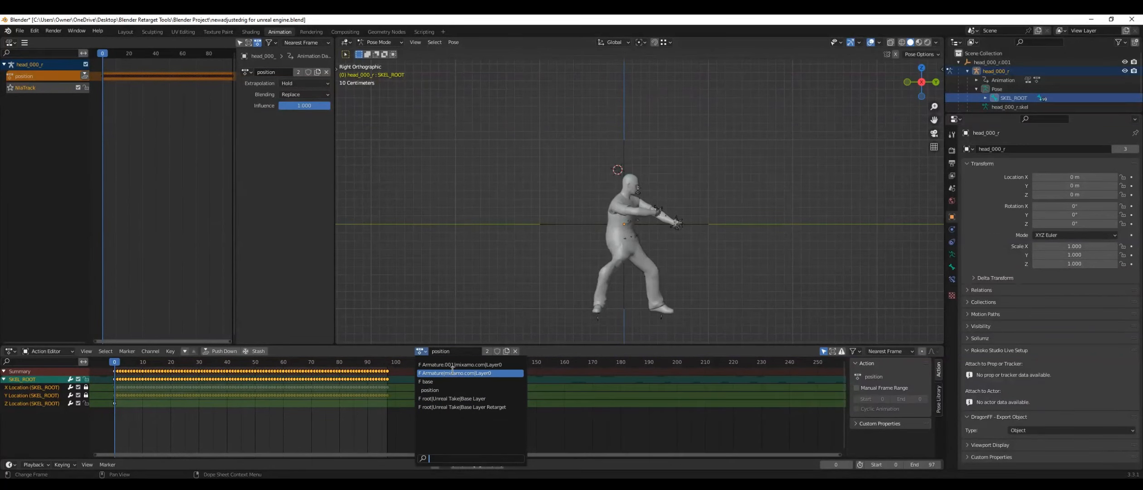
left_click(433, 381)
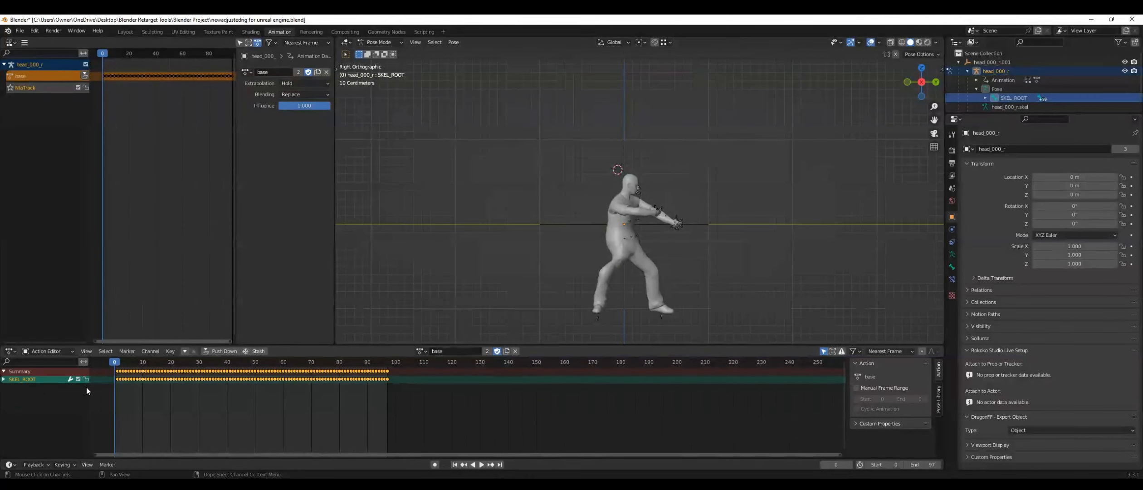
Expand SKEL_ROOT's channels in the base action and try to delete the X and Y Location keyframes
left_click(3, 379)
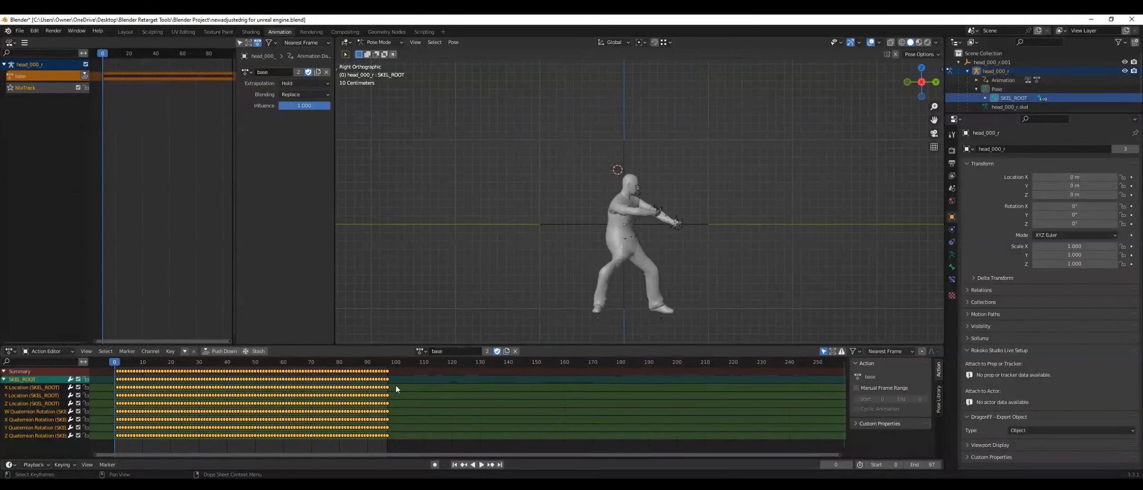
key("b")
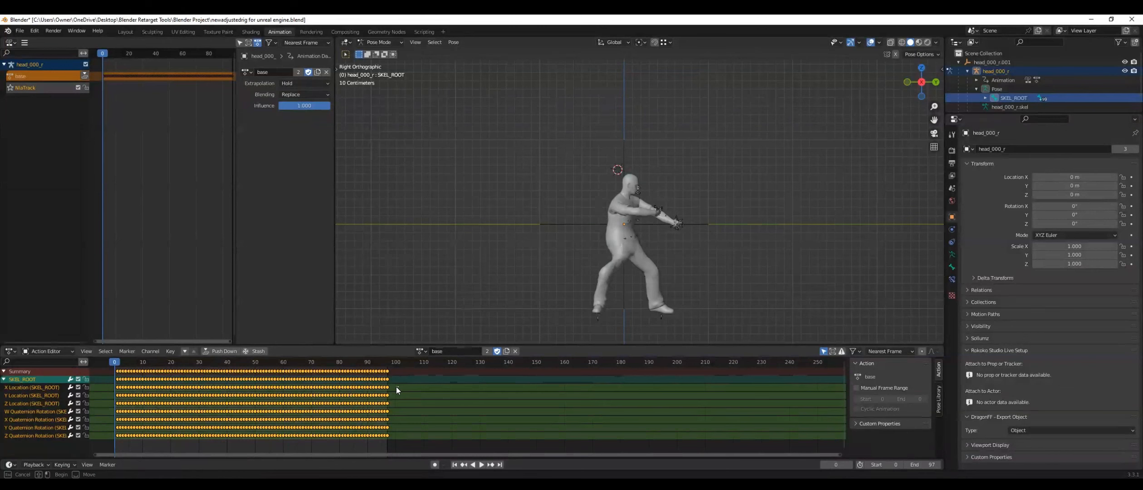
left_click_drag(396, 388, 121, 400)
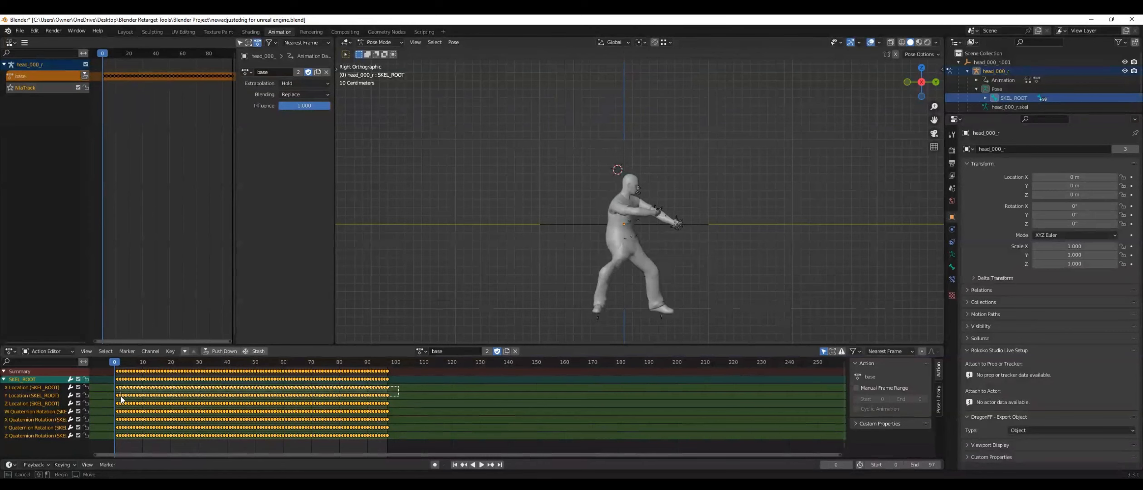
left_click_drag(122, 399, 114, 399)
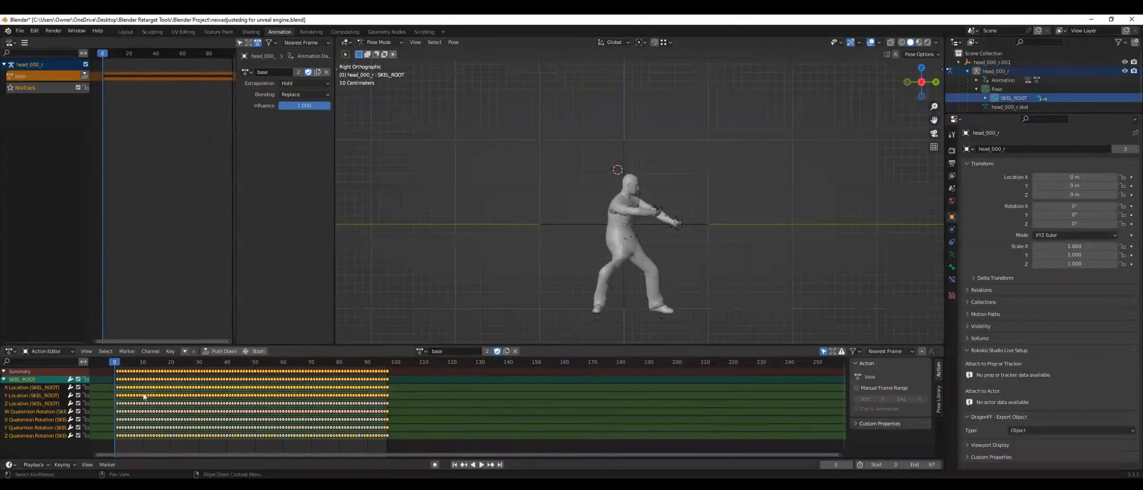
right_click(428, 387)
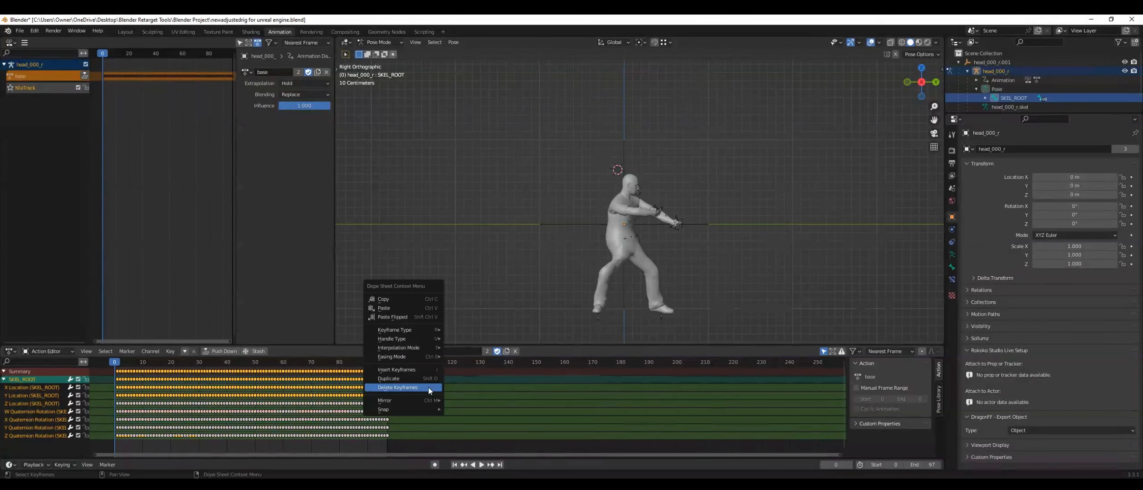
left_click(428, 387)
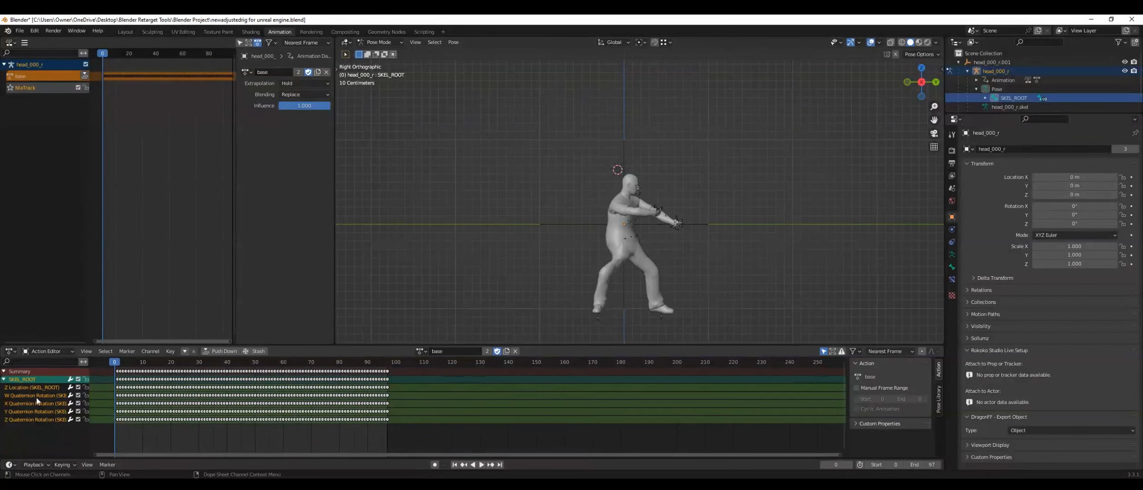
Undo the deletion of SKEL_ROOT's X and Y Location keyframes
left_click(34, 30)
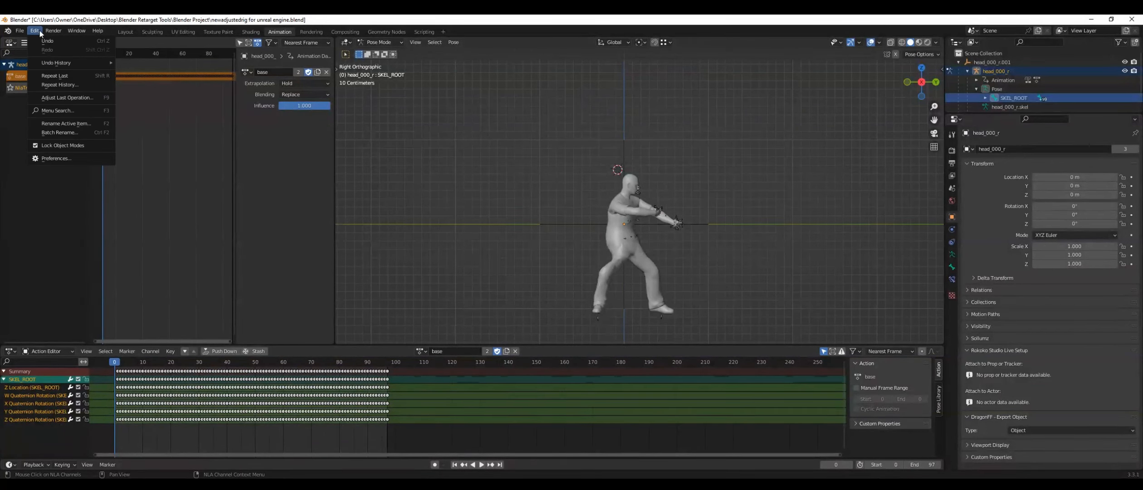
left_click(45, 40)
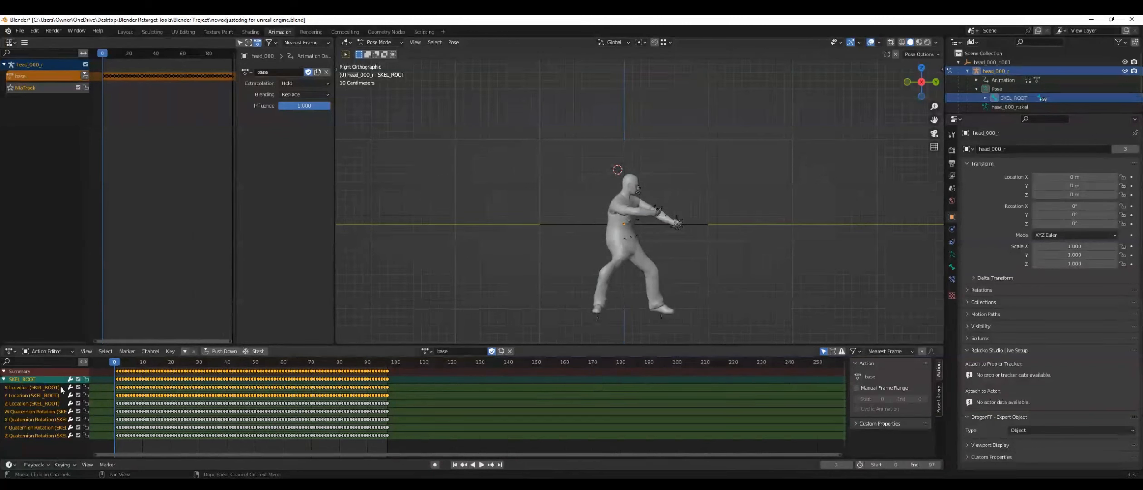
left_click(35, 31)
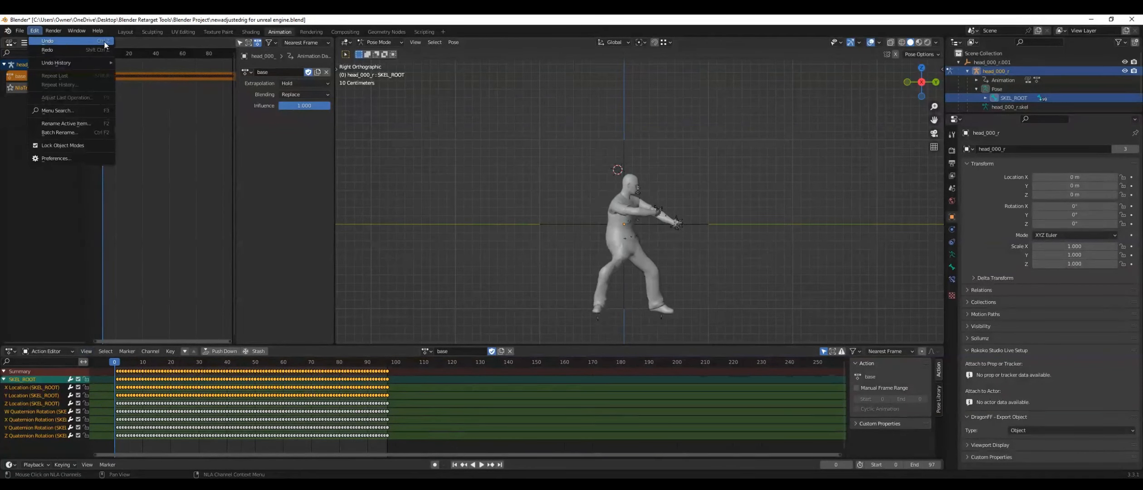
left_click(68, 41)
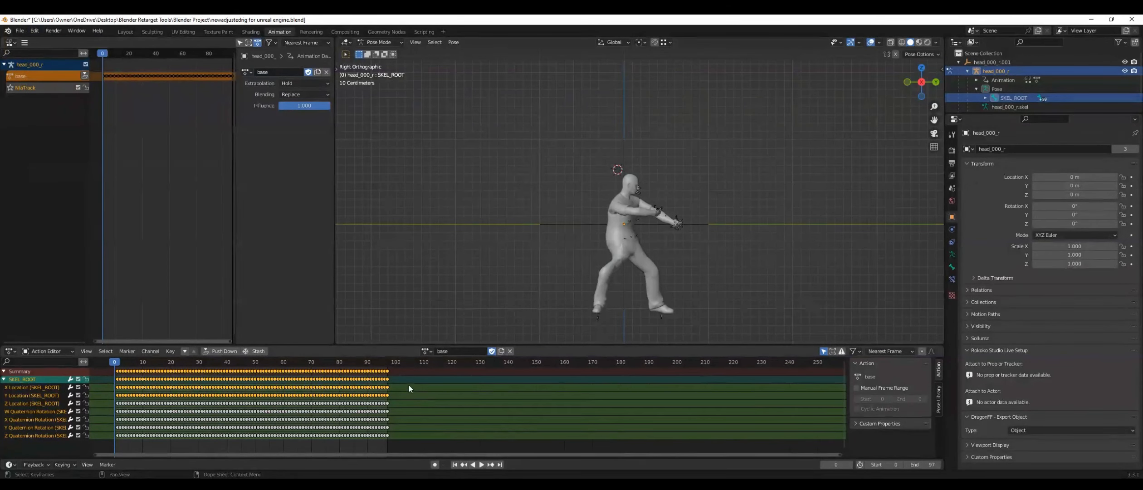
Delete all of SKEL_ROOT's X and Y Location keyframes in the base action except those at frame 0
left_click_drag(401, 385, 120, 398)
right_click(320, 393)
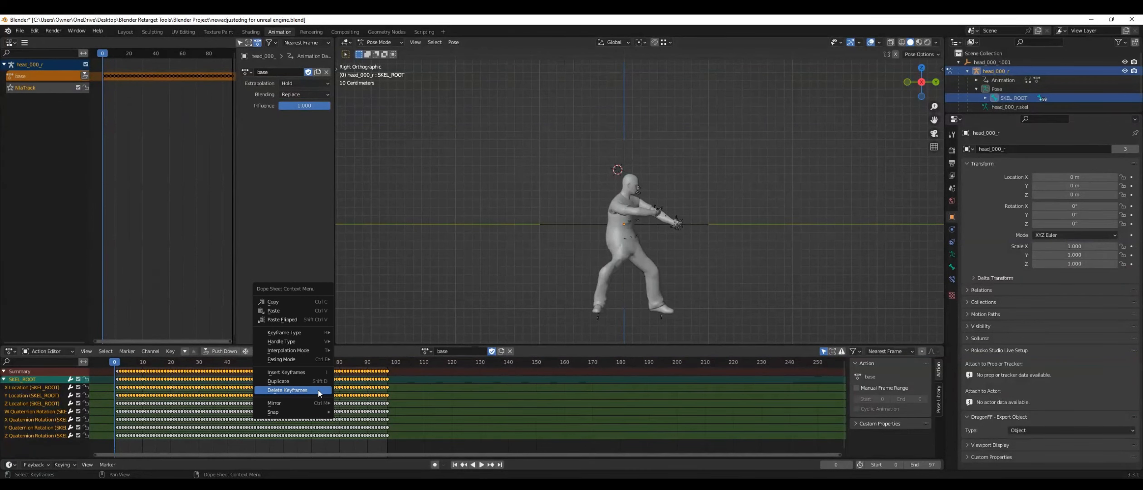
left_click(295, 390)
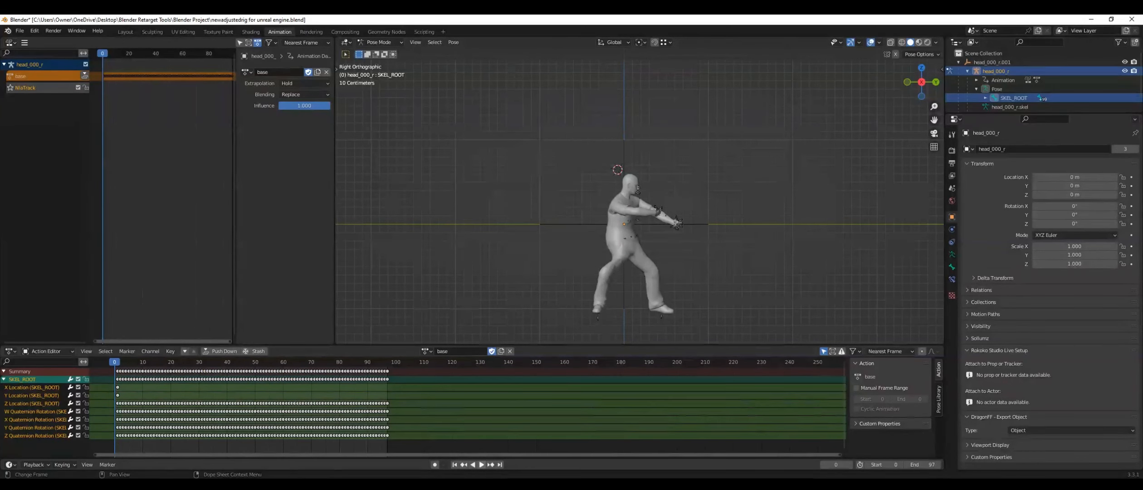
Play the base action to check that the character stays in place, and return to frame 0
key("alt+Tab")
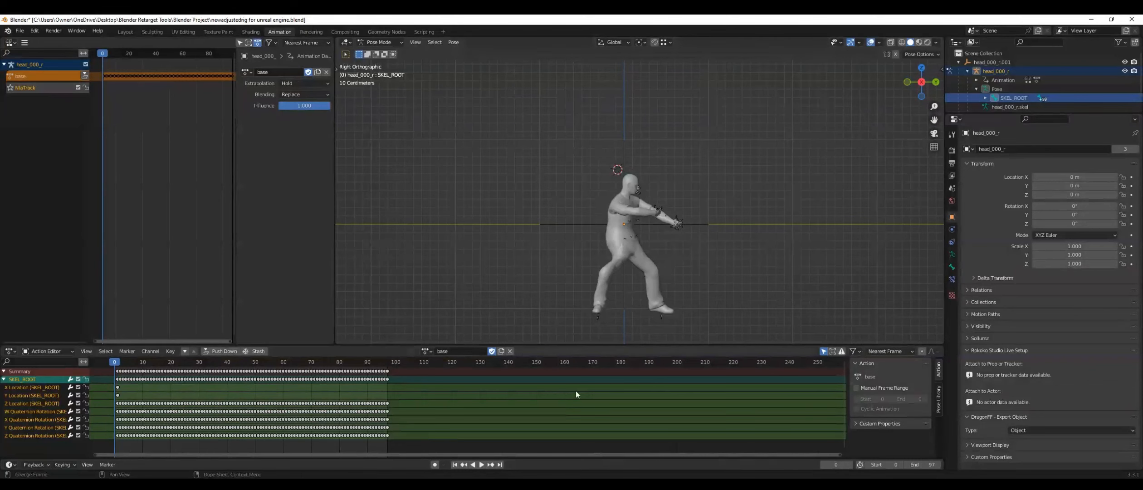
key("space")
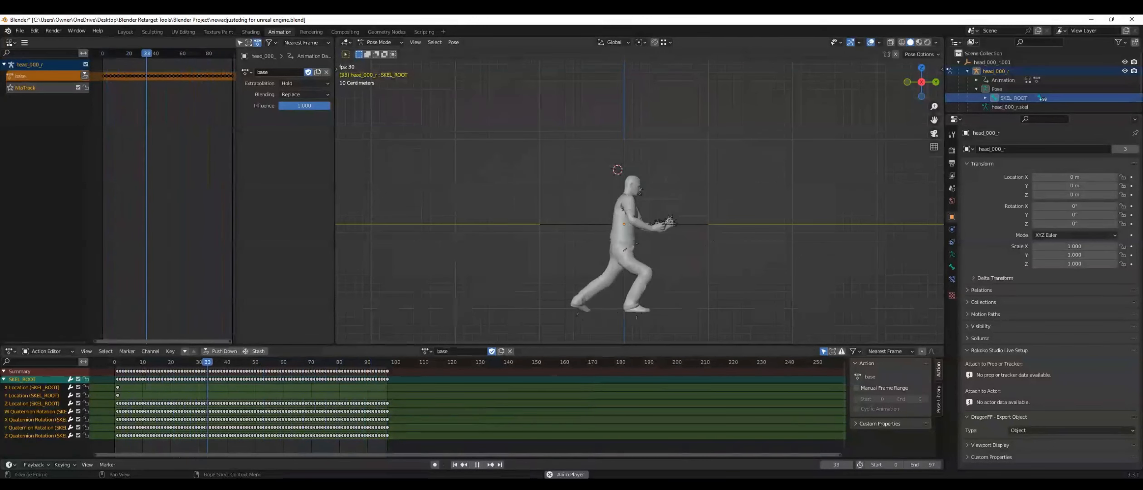
left_click(477, 464)
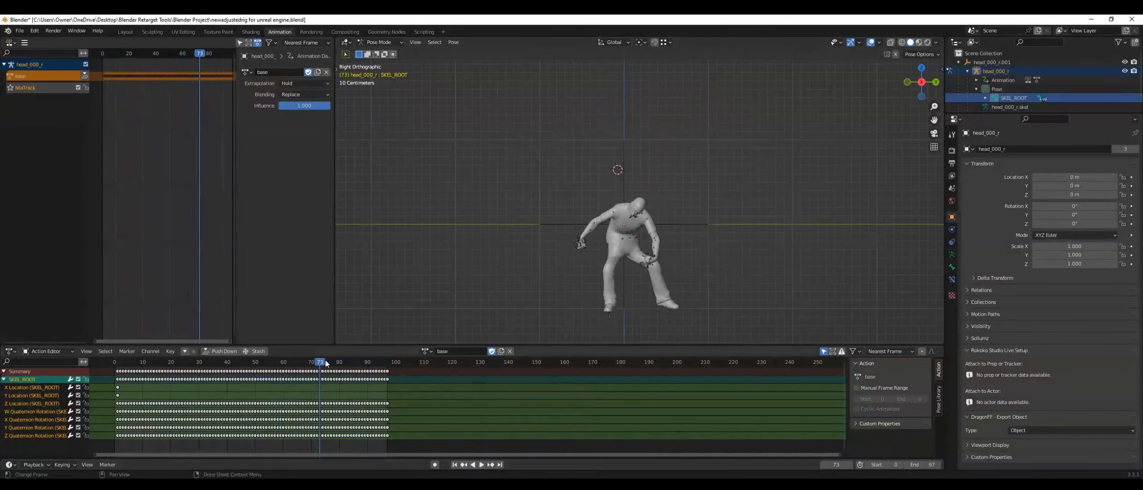
left_click_drag(322, 362, 114, 362)
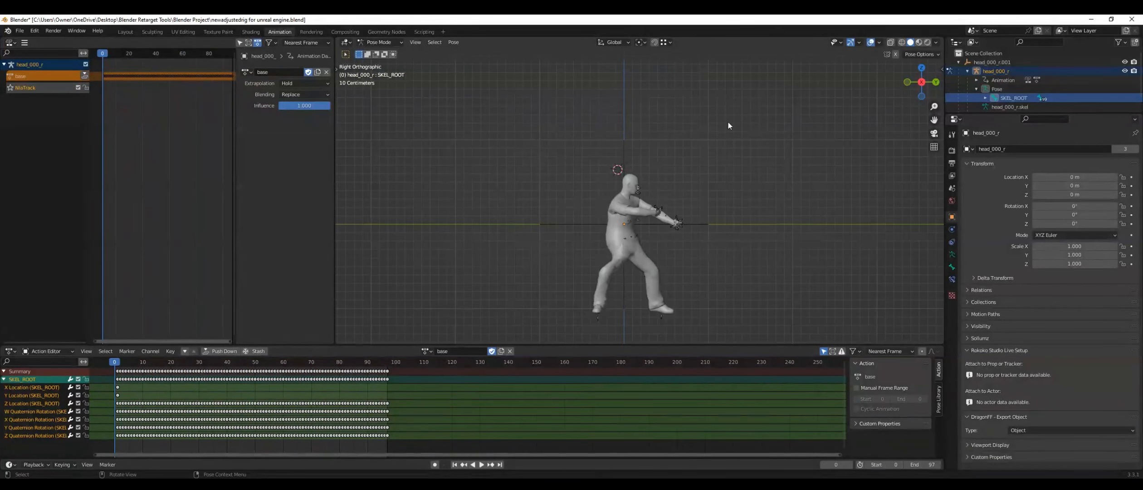
Switch to the Layout workspace and select the FB_Tongue_000 bone in the outliner's bone hierarchy
left_click(125, 32)
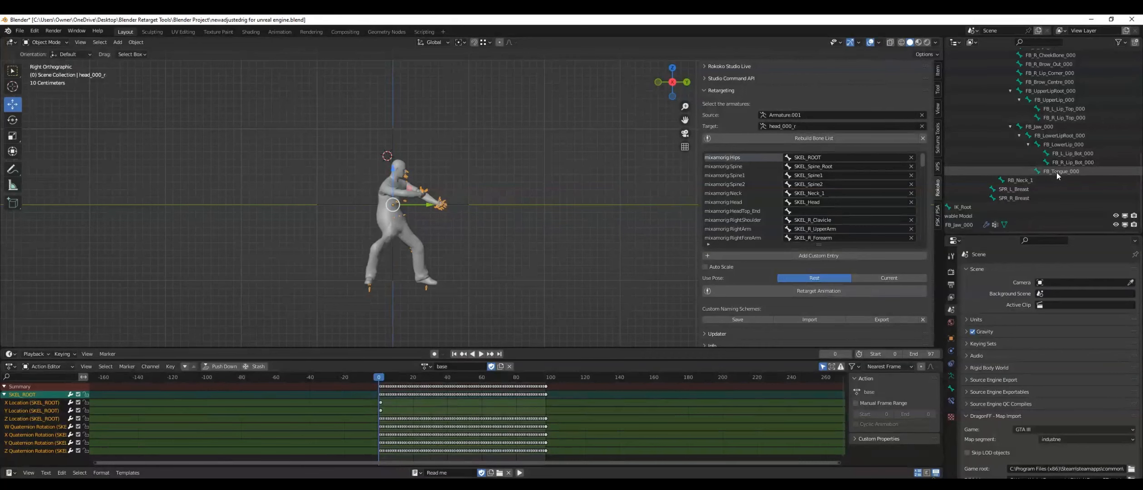
scroll(1056, 172, "up", 2)
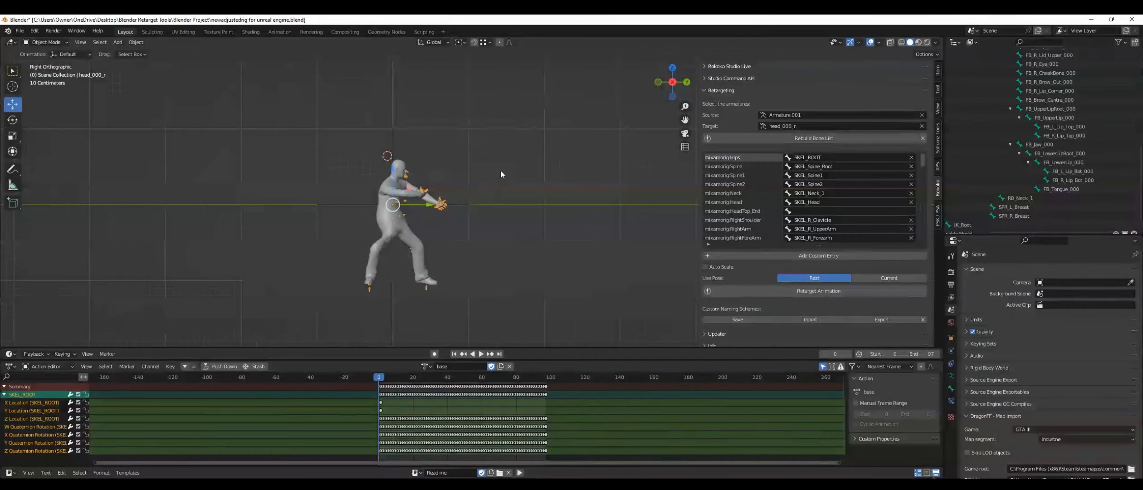
left_click(1061, 190)
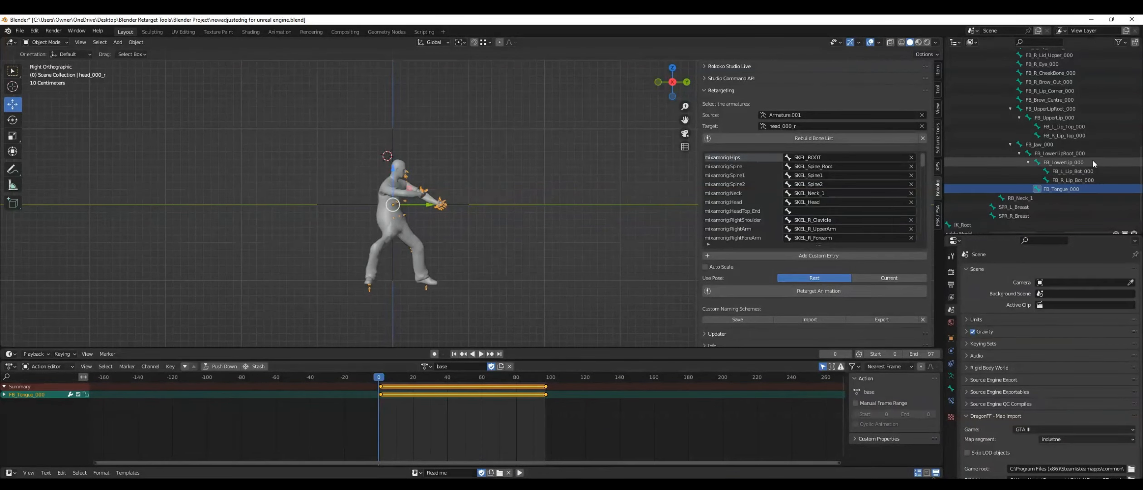
scroll(1083, 145, "up", 2)
scroll(1083, 146, "down", 1)
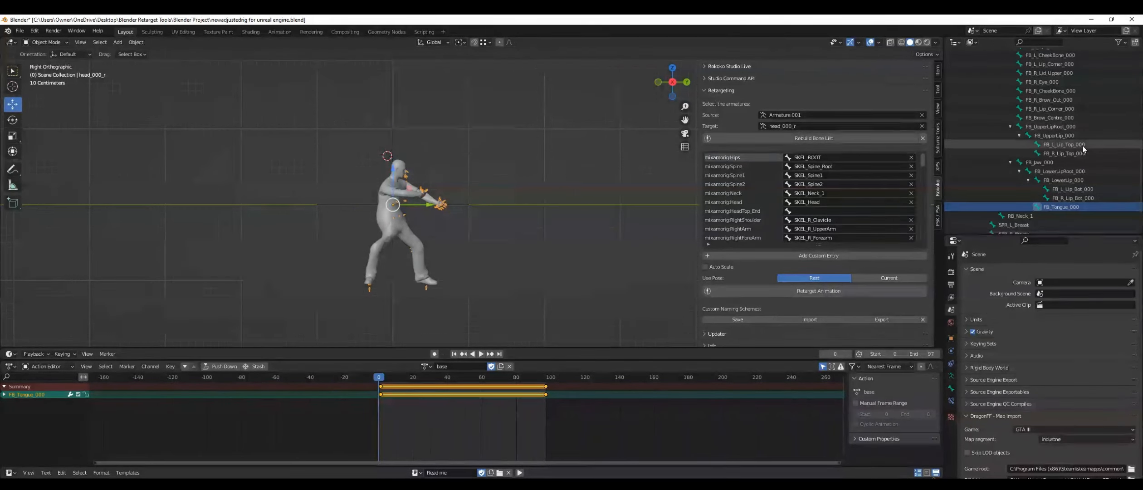
scroll(1083, 146, "up", 1)
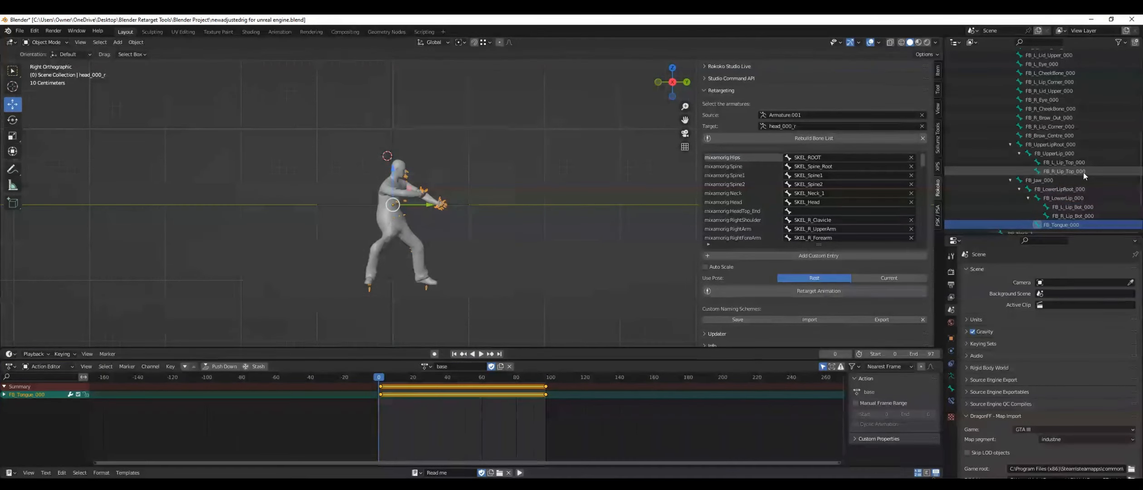
scroll(1083, 174, "down", 1)
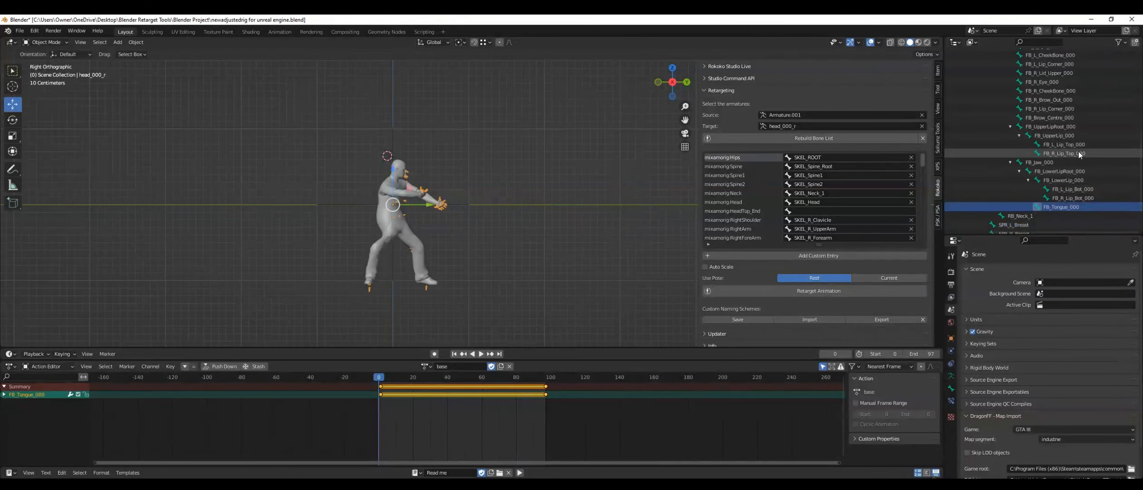
Extend the bone selection from FB_Tongue_000 up through the lower lip bones to FB_Jaw_000
left_click(1073, 199, "shift")
left_click(1074, 188, "shift")
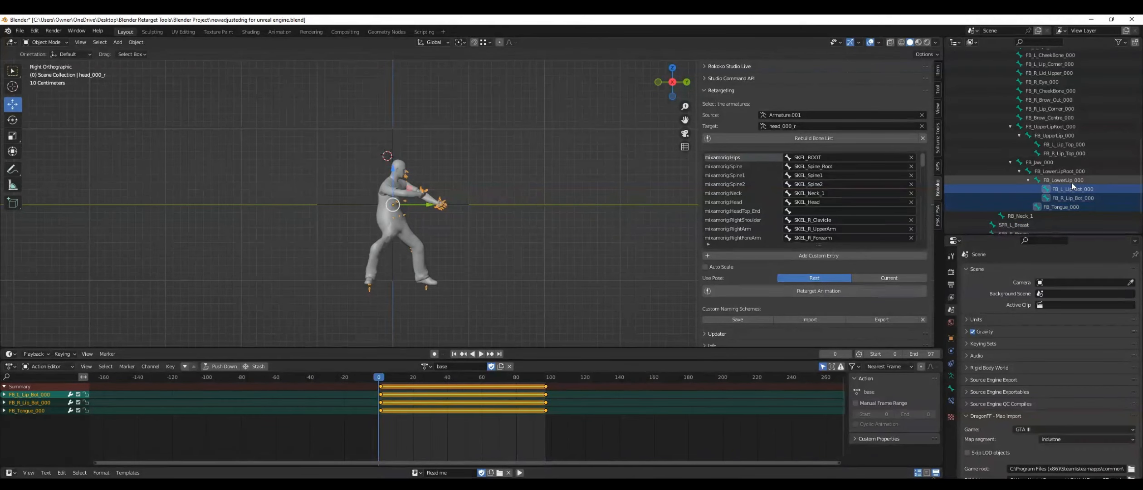
left_click(1072, 180, "shift")
left_click(1071, 171, "shift")
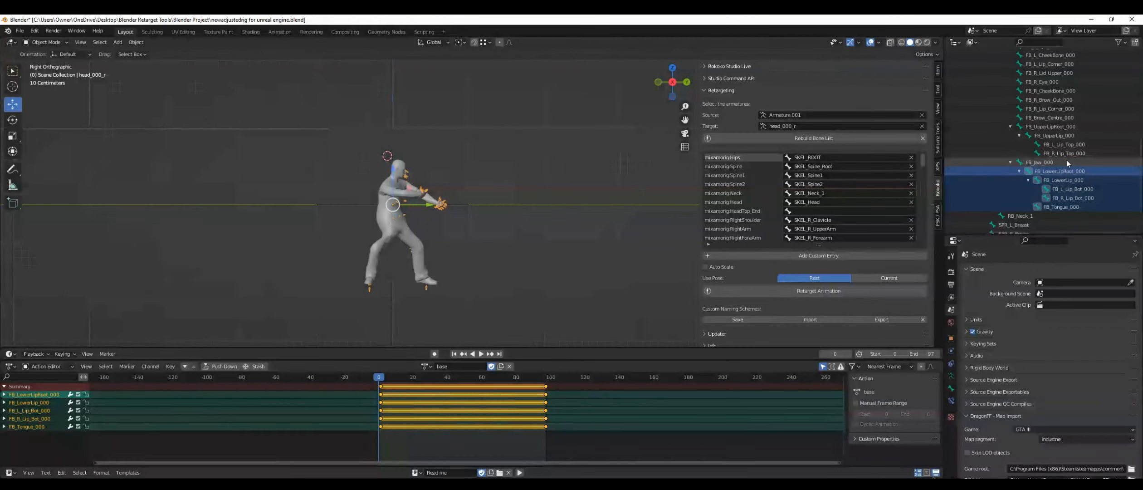
left_click(1066, 162, "shift")
Extend the selection to the upper lip, brow, eyelid, eye, cheek and lip corner bones, including FACIAL_facialRoot
scroll(1076, 168, "up", 3)
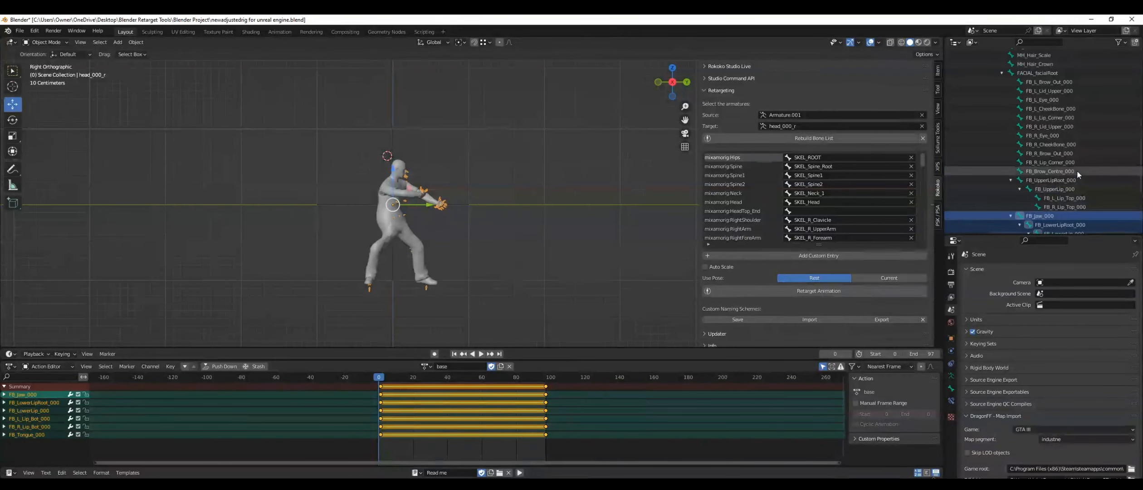
scroll(1078, 169, "down", 2)
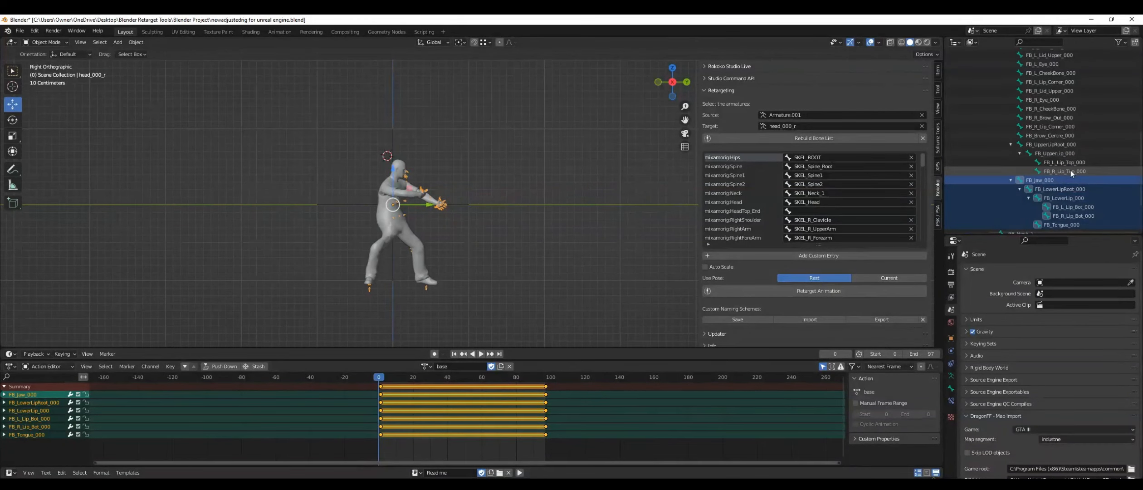
scroll(1082, 186, "up", 1)
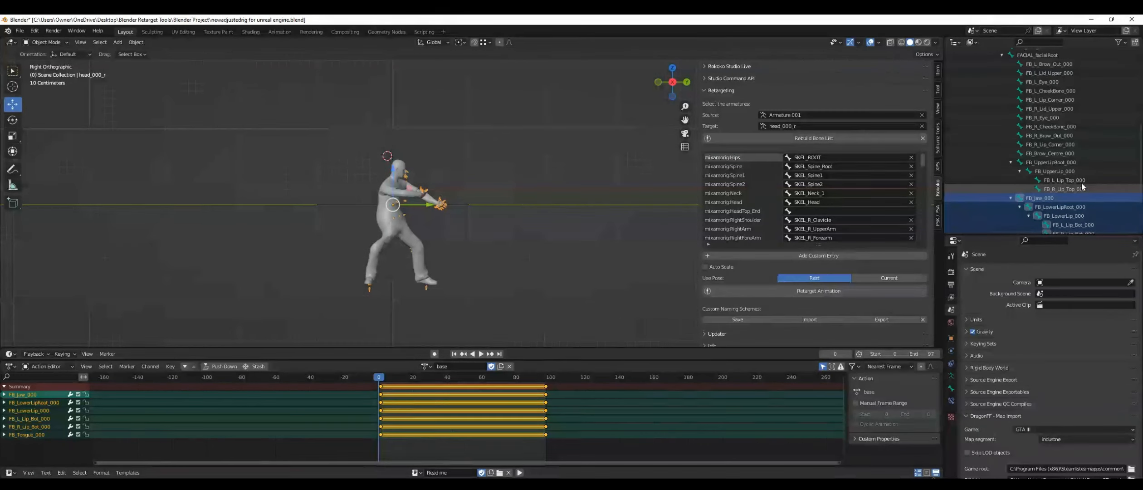
scroll(1078, 181, "up", 1)
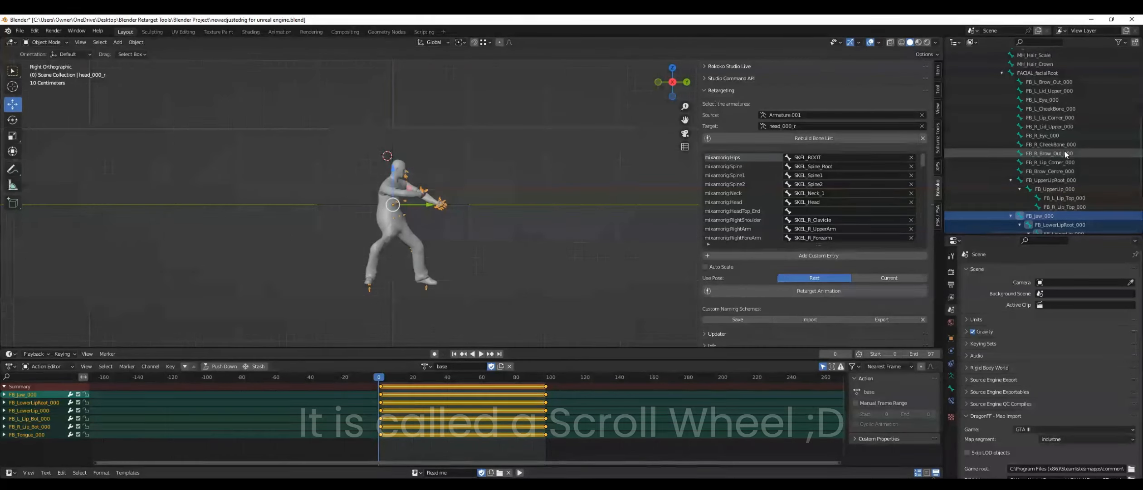
scroll(1098, 147, "down", 1)
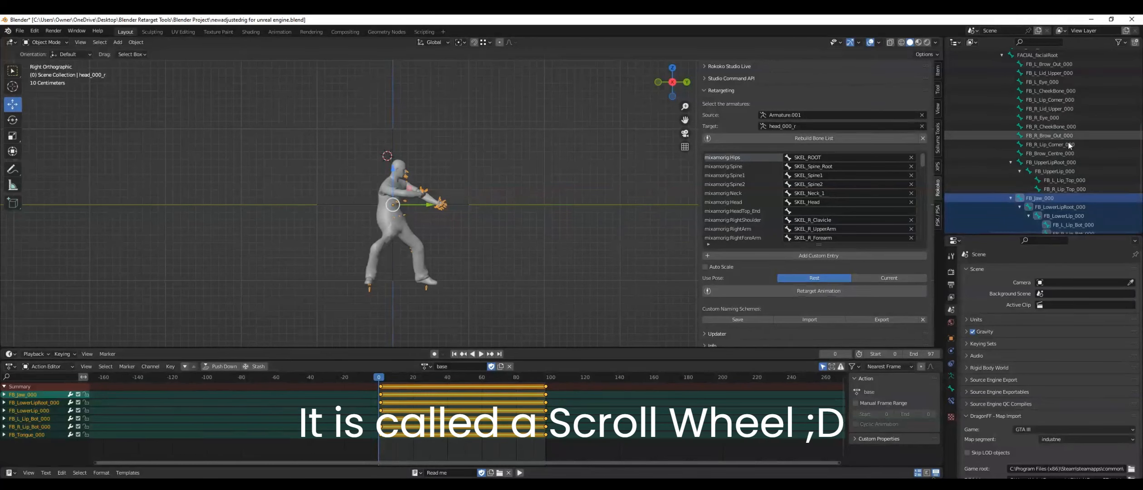
scroll(1071, 150, "up", 1)
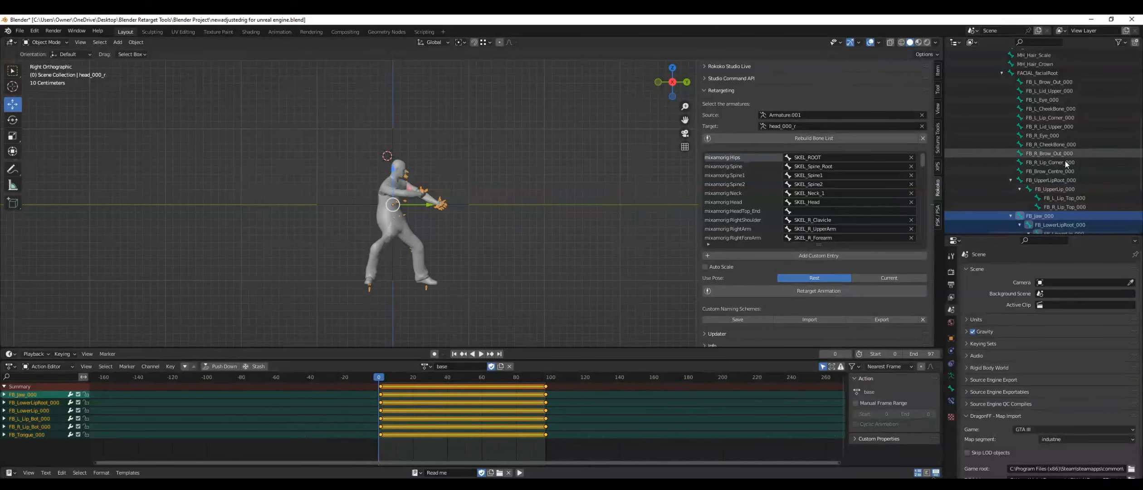
scroll(1065, 181, "up", 1)
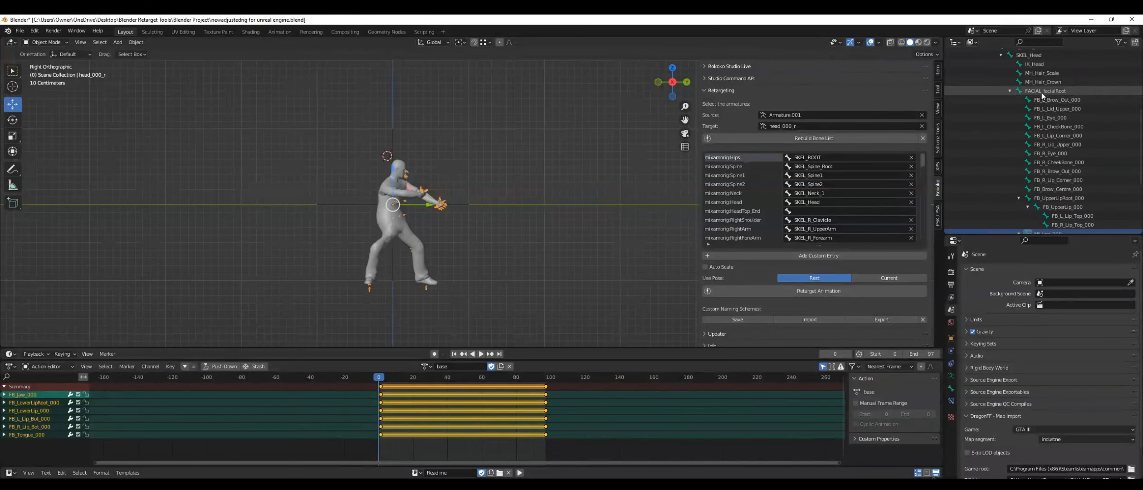
scroll(1082, 163, "down", 2)
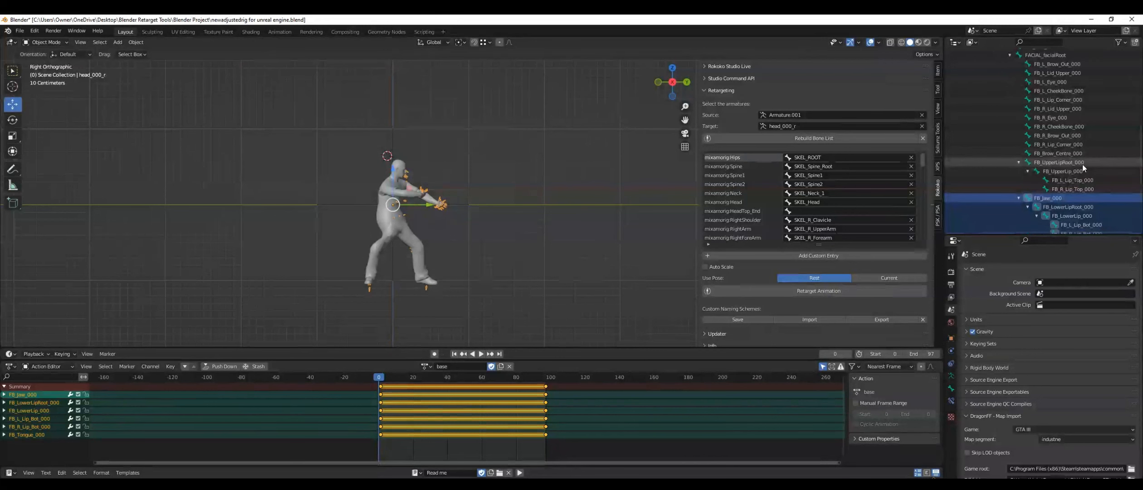
left_click_drag(1070, 190, 1065, 58)
scroll(1084, 144, "up", 2)
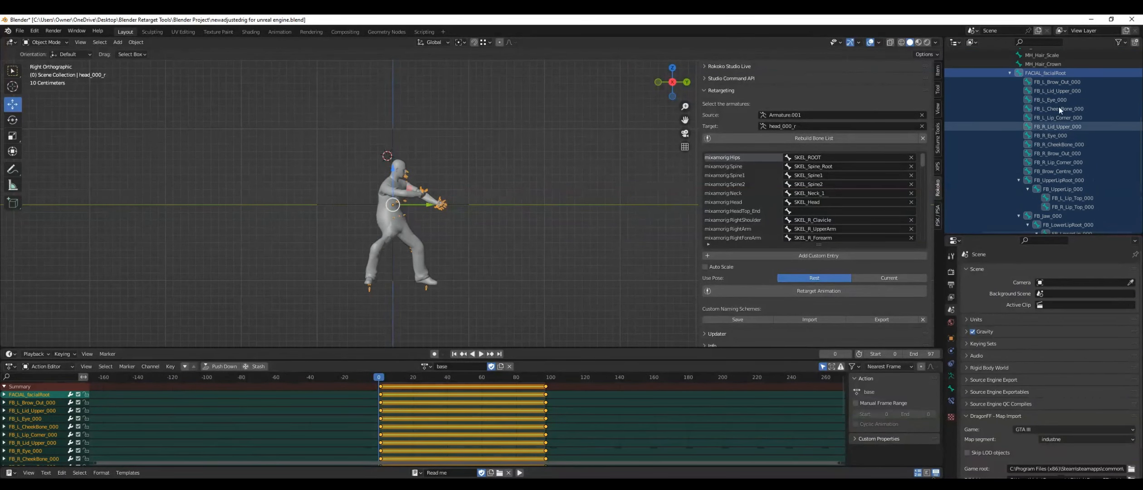
left_click(1052, 73, "ctrl")
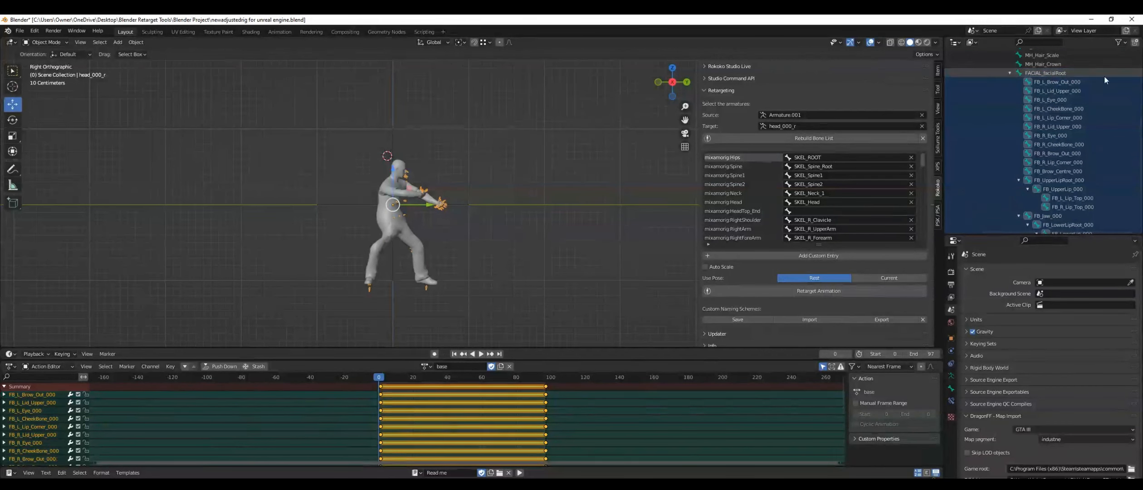
left_click(1036, 75, "ctrl")
scroll(1059, 174, "down", 4)
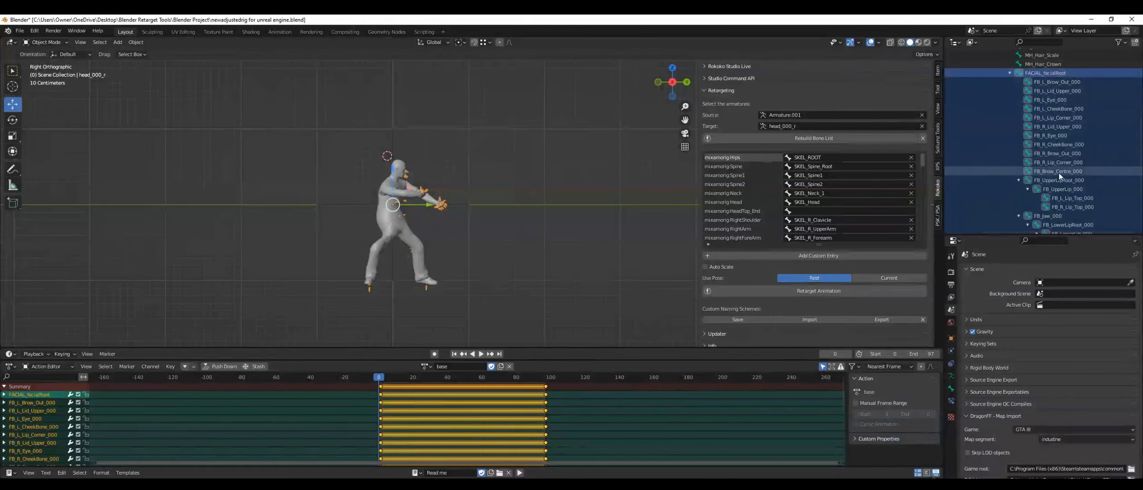
Delete all keyframes of the selected facial bones, from FACIAL_facialRoot down to FB_Tongue_000, from the base action
scroll(1062, 125, "up", 3)
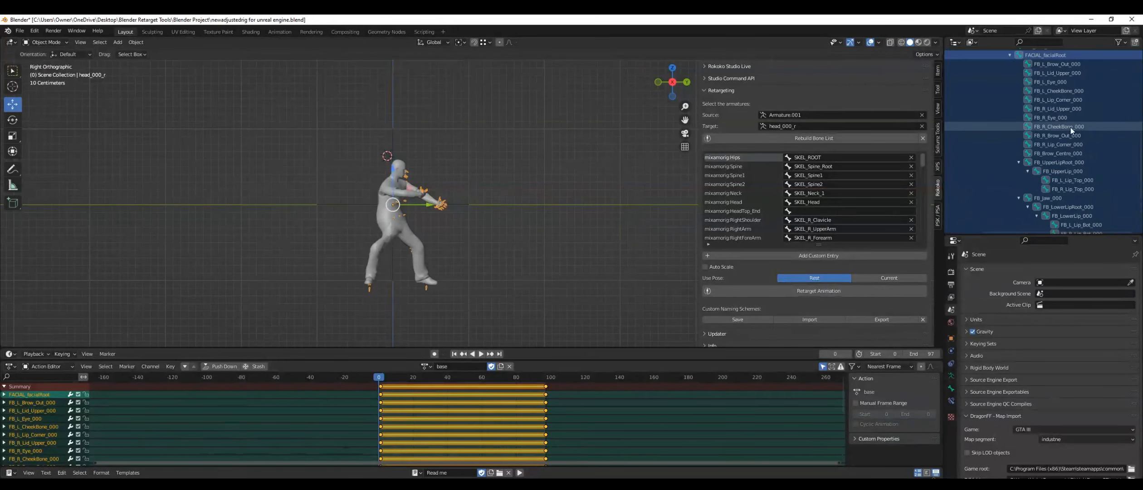
scroll(1090, 83, "down", 2)
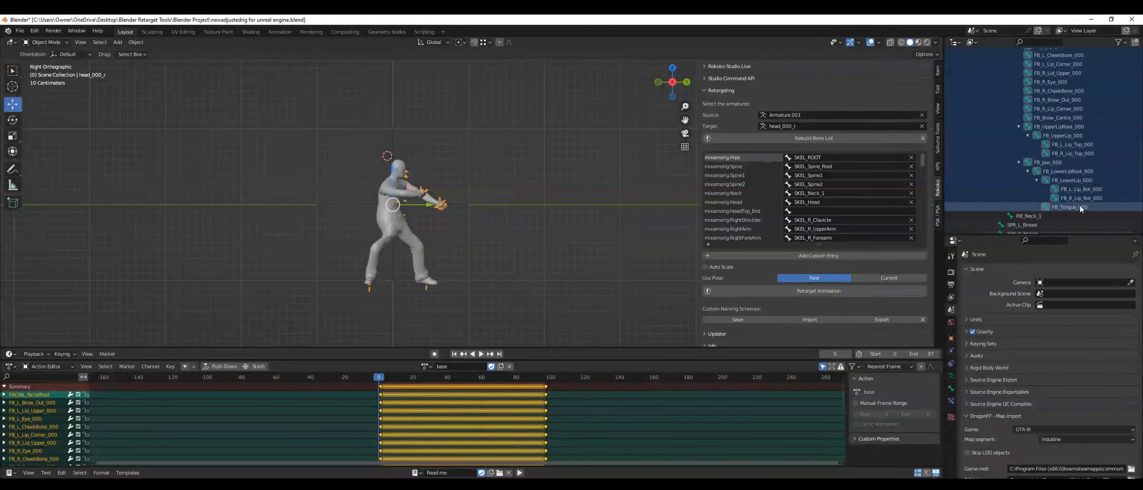
scroll(1077, 90, "up", 3)
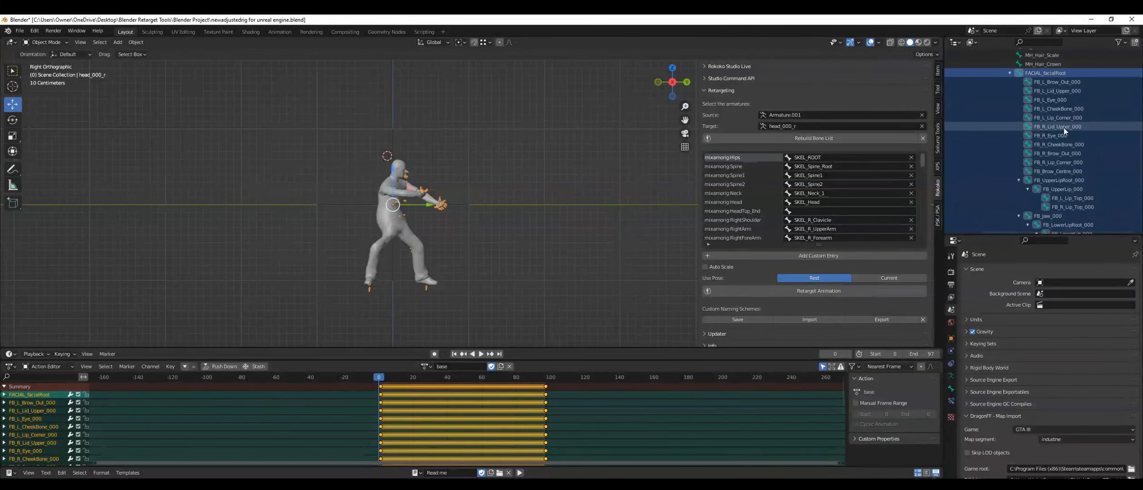
scroll(1064, 128, "down", 1)
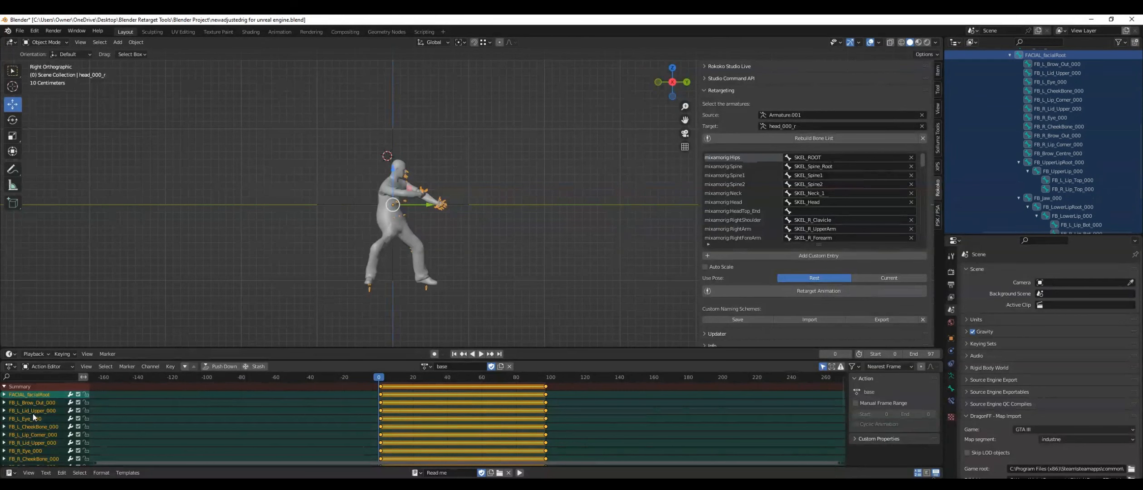
scroll(46, 391, "down", 3)
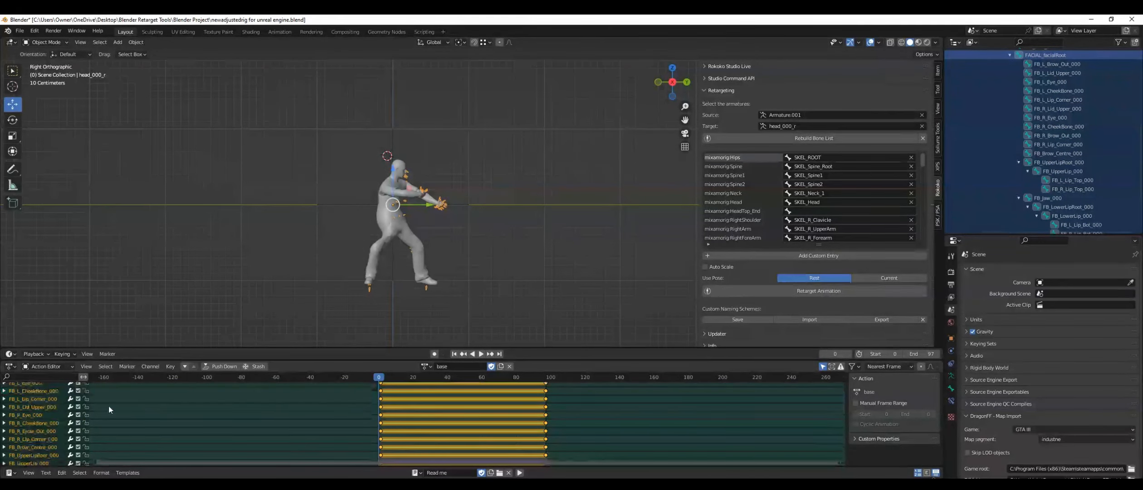
scroll(108, 405, "down", 2)
scroll(36, 437, "down", 4)
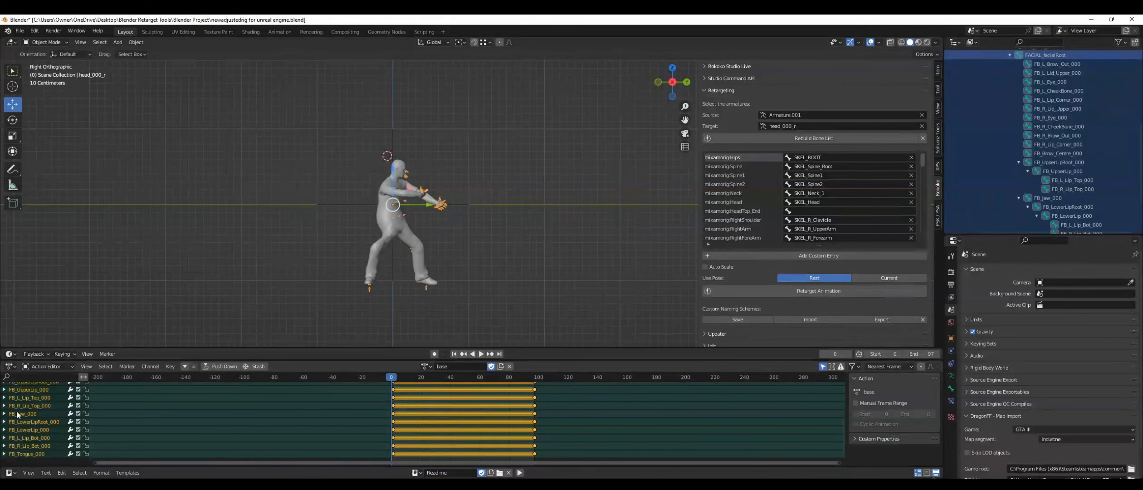
scroll(18, 413, "up", 8)
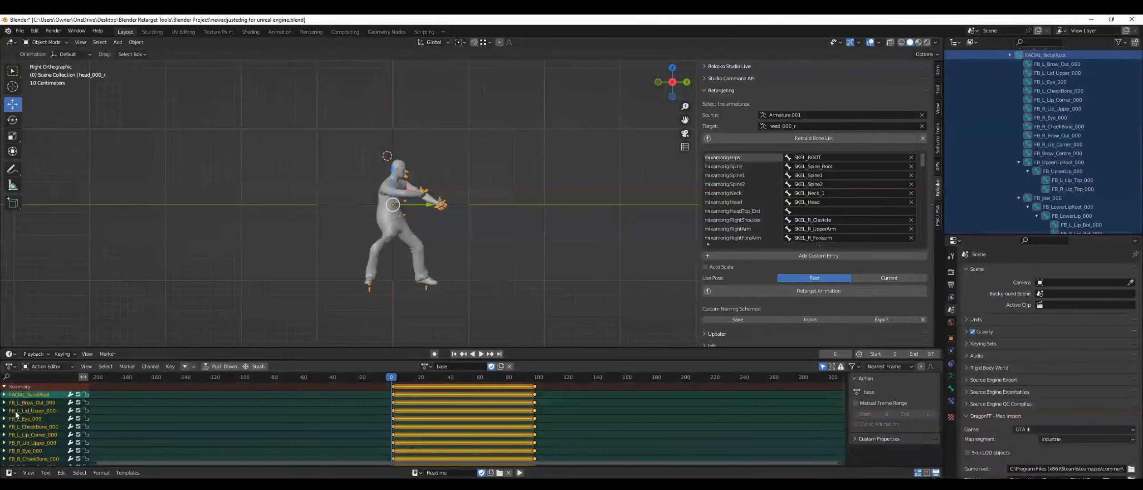
scroll(15, 423, "down", 6)
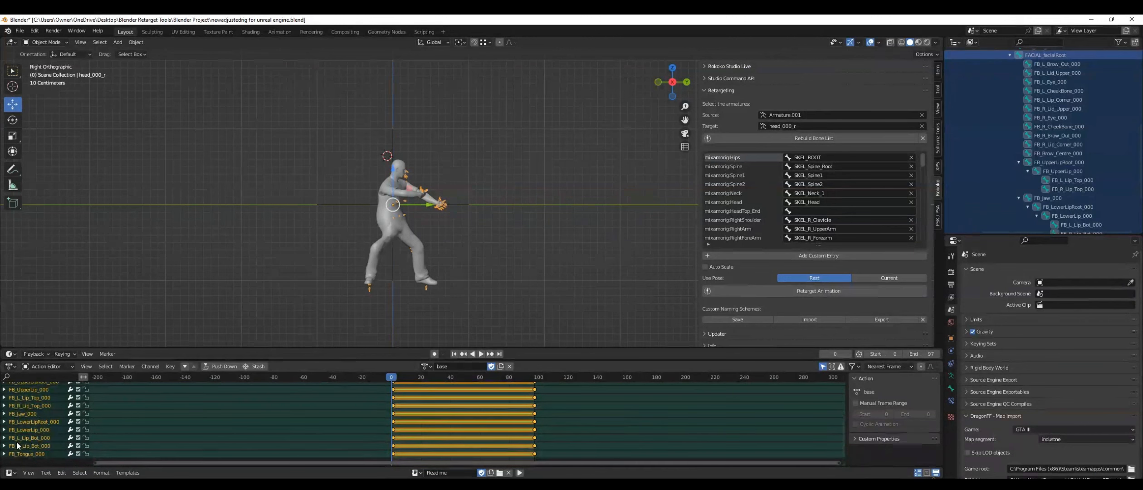
scroll(32, 432, "up", 5)
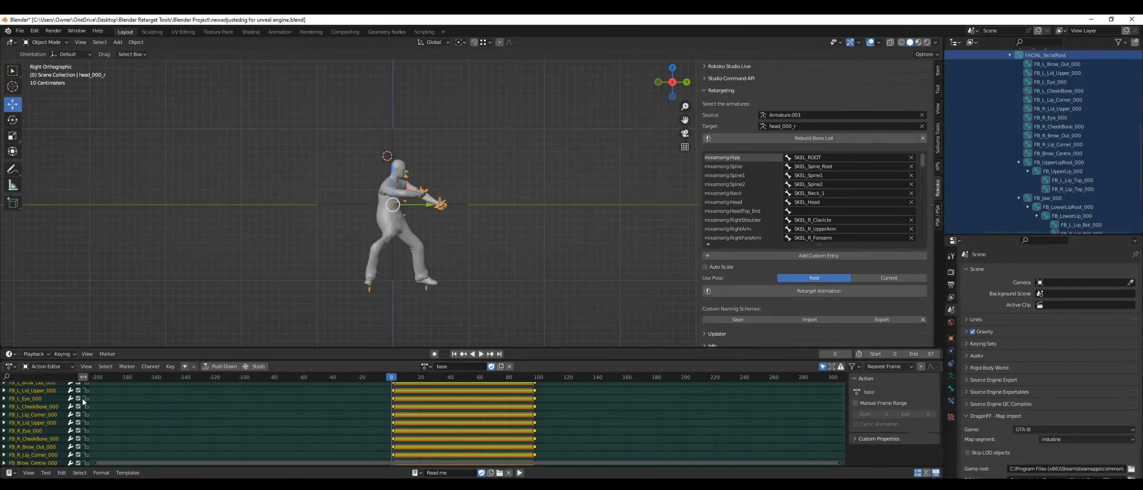
scroll(32, 432, "up", 1)
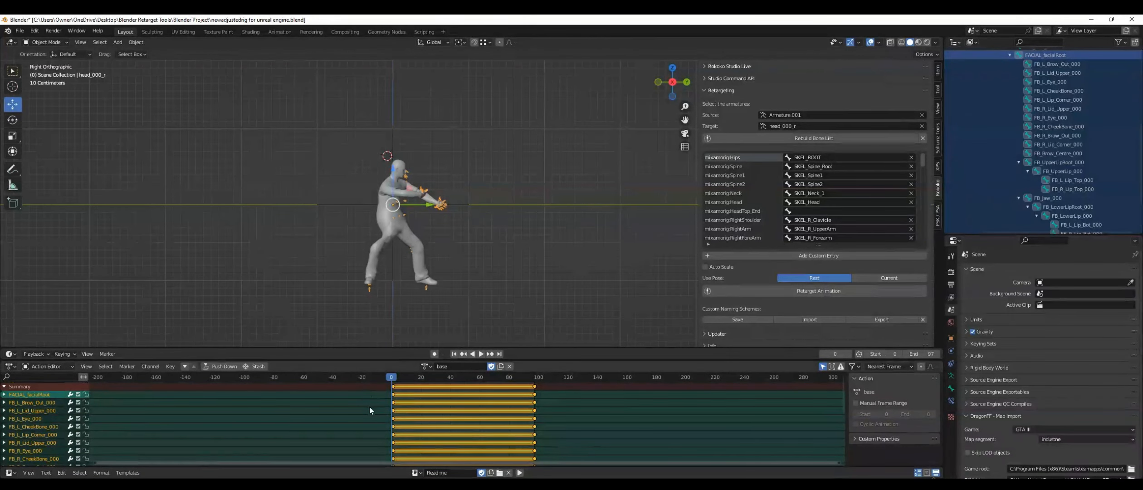
right_click(373, 393)
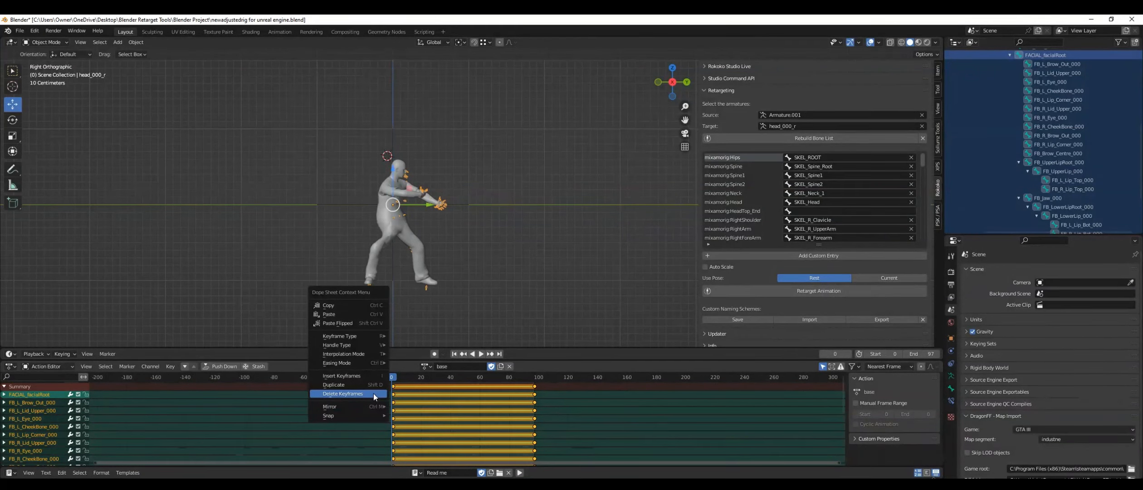
left_click(373, 393)
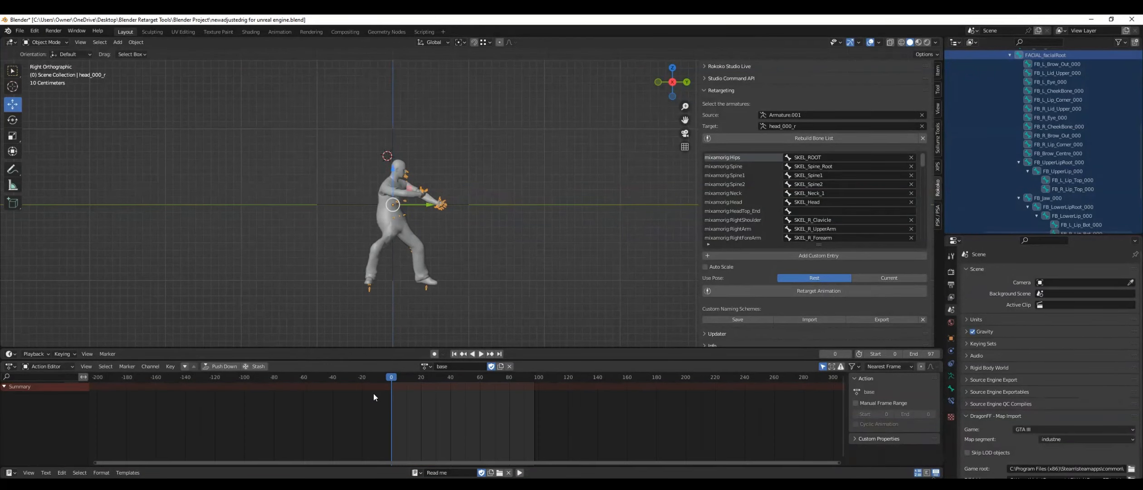
Select the SKEL_ROOT bone in head_000_r's hierarchy to check its remaining keyframes in the base action
scroll(1022, 158, "down", 2)
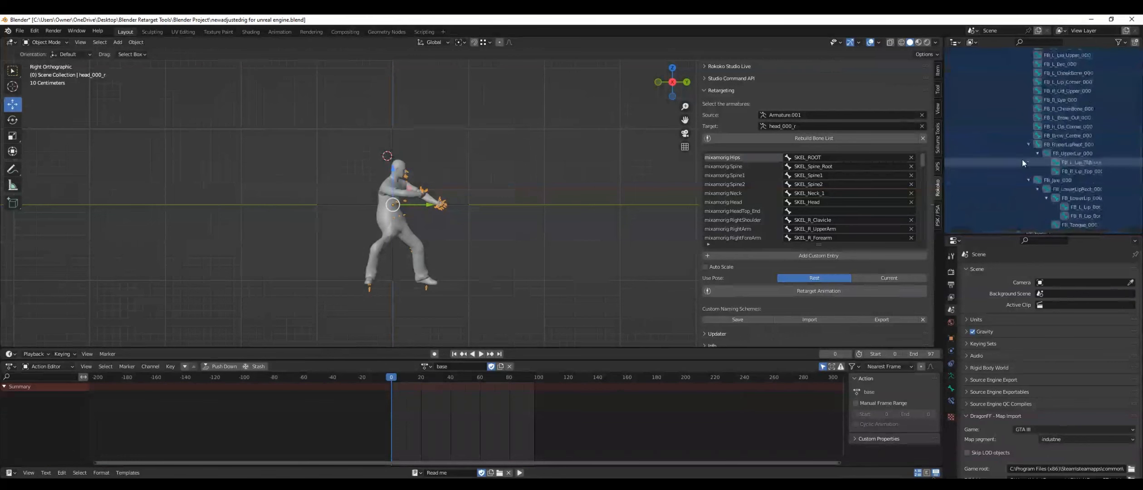
scroll(1027, 136, "up", 3)
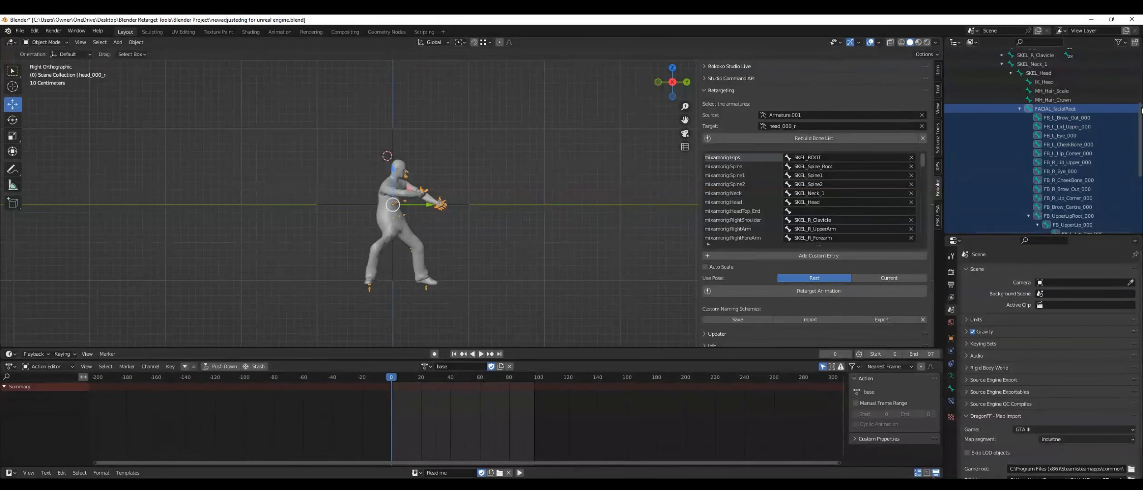
scroll(1071, 139, "up", 5)
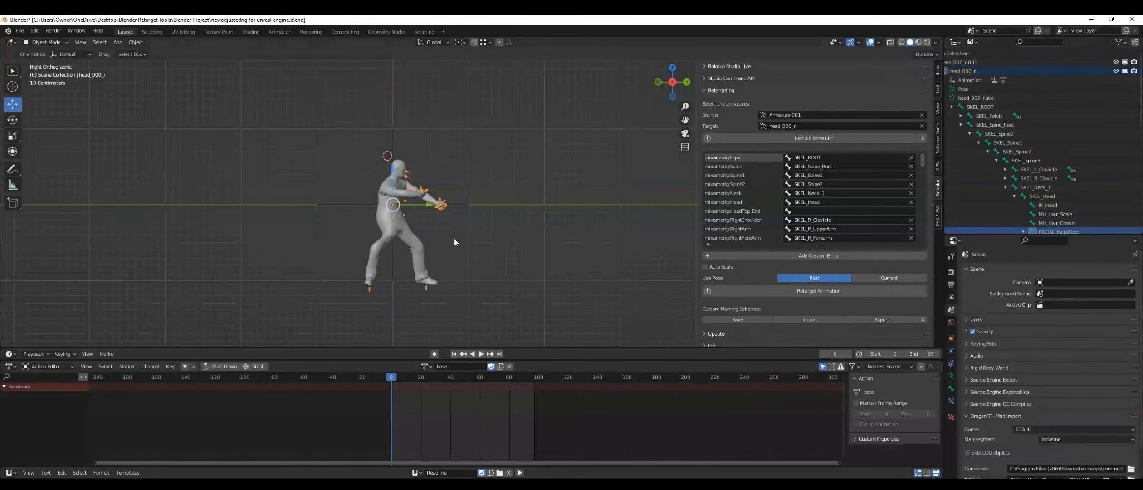
left_click(982, 109)
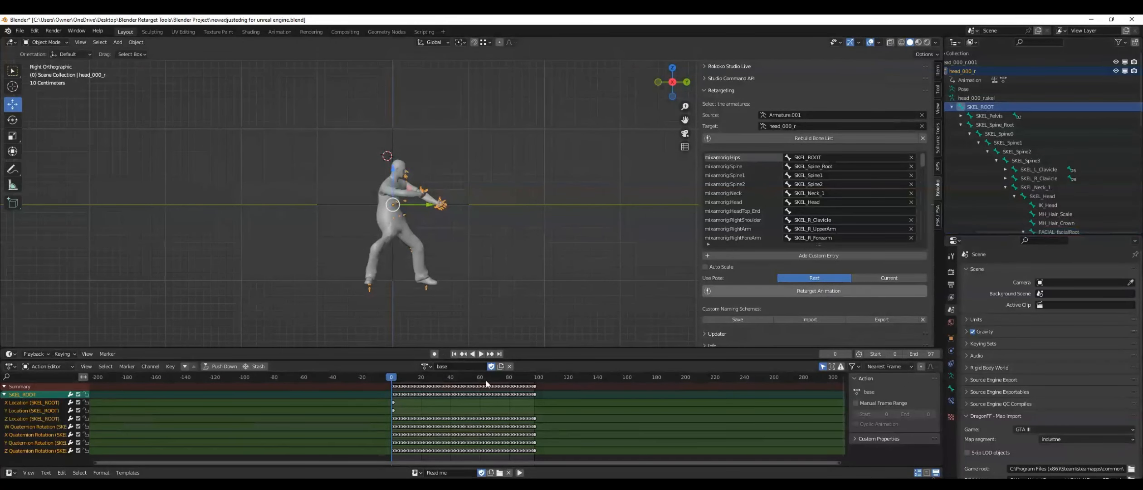
Create a clip dictionary template of type Regular with the Sollumz animation tools
left_click(939, 138)
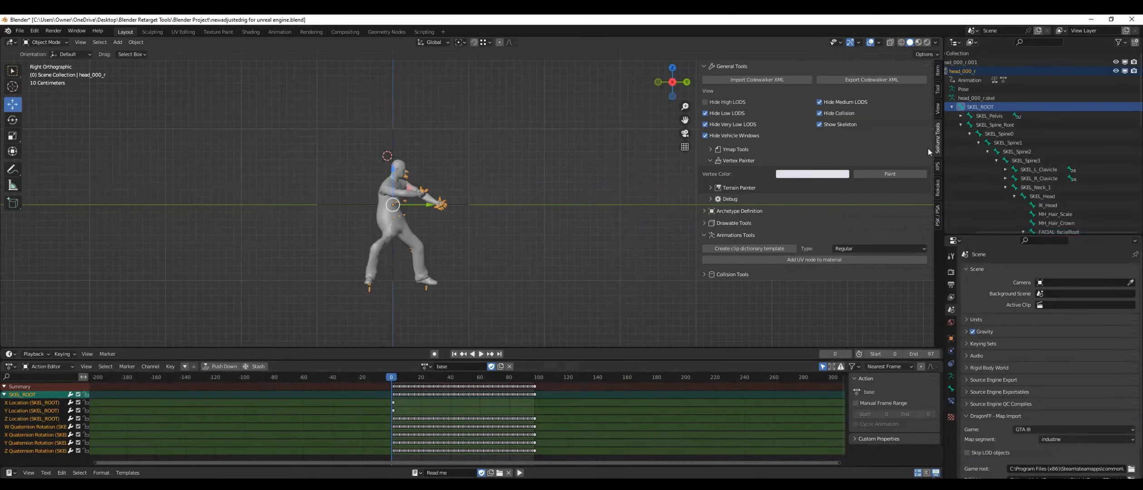
left_click(724, 235)
left_click(726, 235)
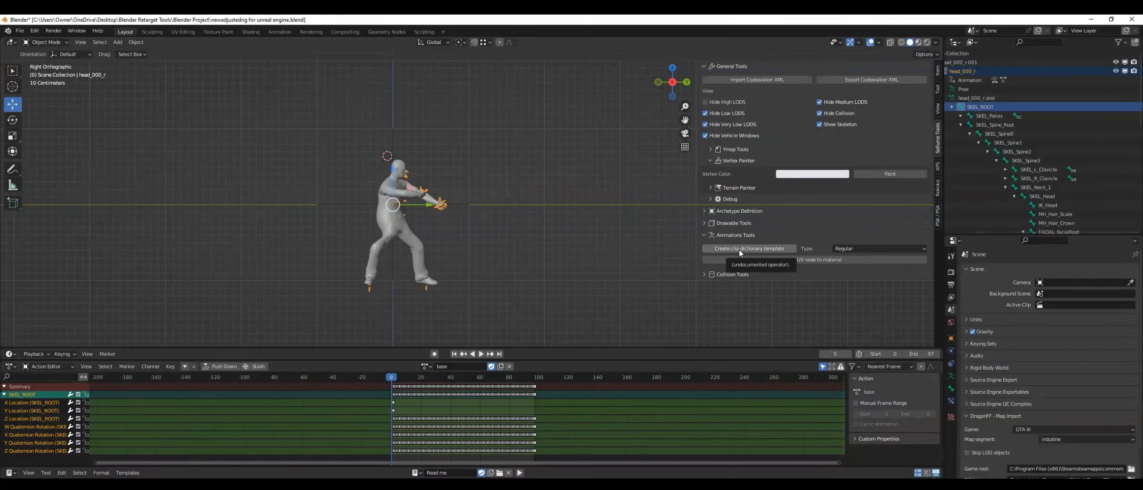
left_click(741, 250)
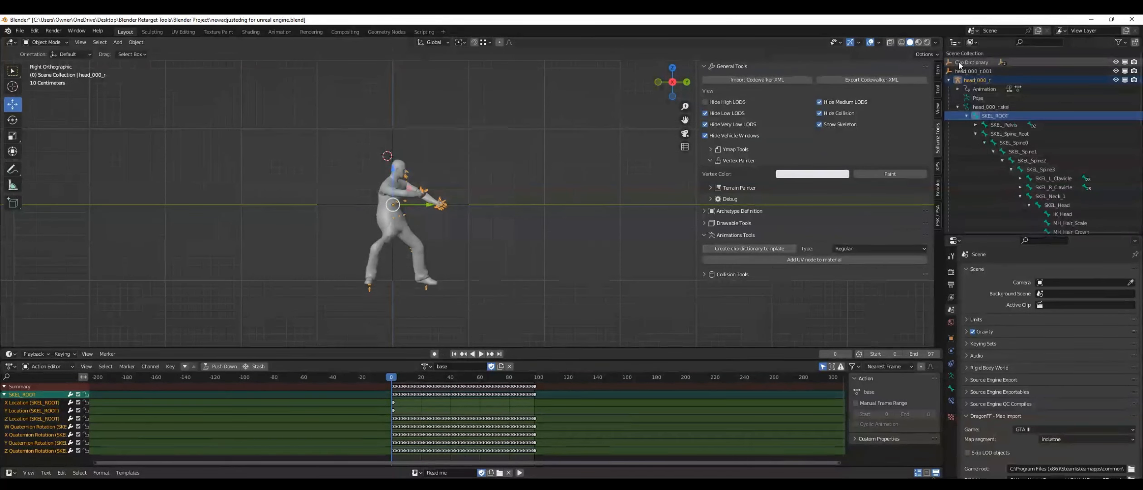
Rename the new clip dictionary as wfire_dm_paired_takdeown_attack
double_click(974, 63)
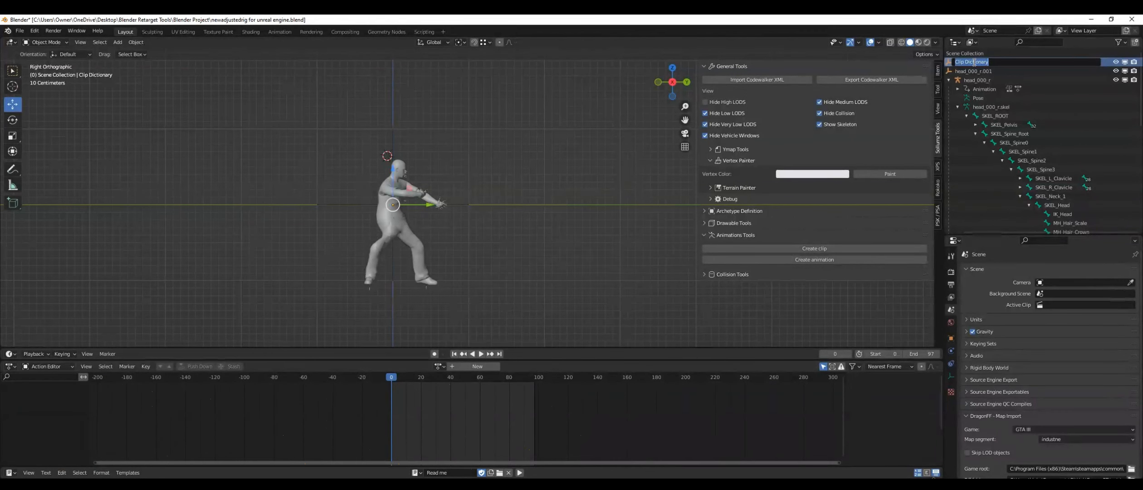
type("wfire_")
key("BackSpace")
key("BackSpace")
type("n")
type("ran")
key("BackSpace")
key("BackSpace")
key("BackSpace")
type("_dm")
type("_pair_takedowr")
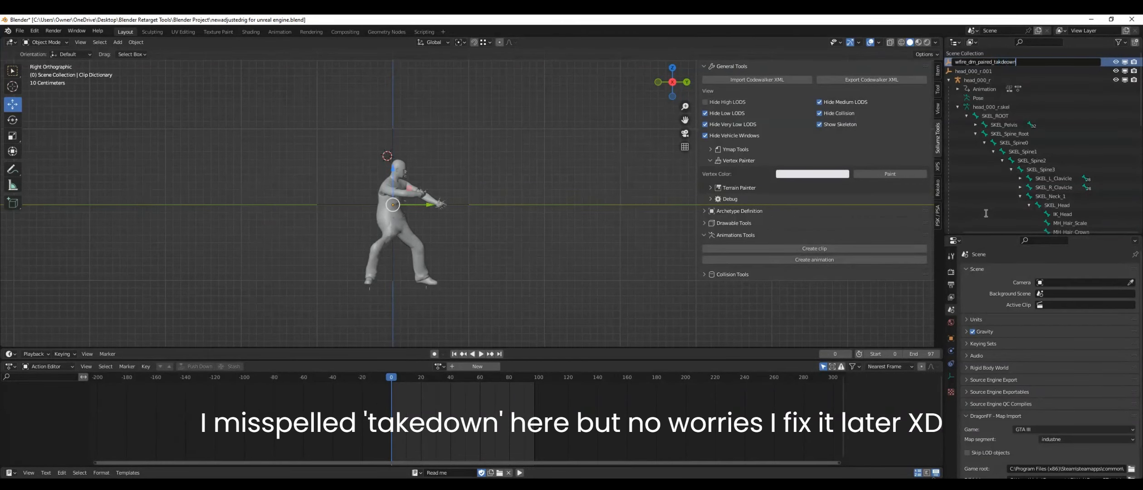
type("_attack")
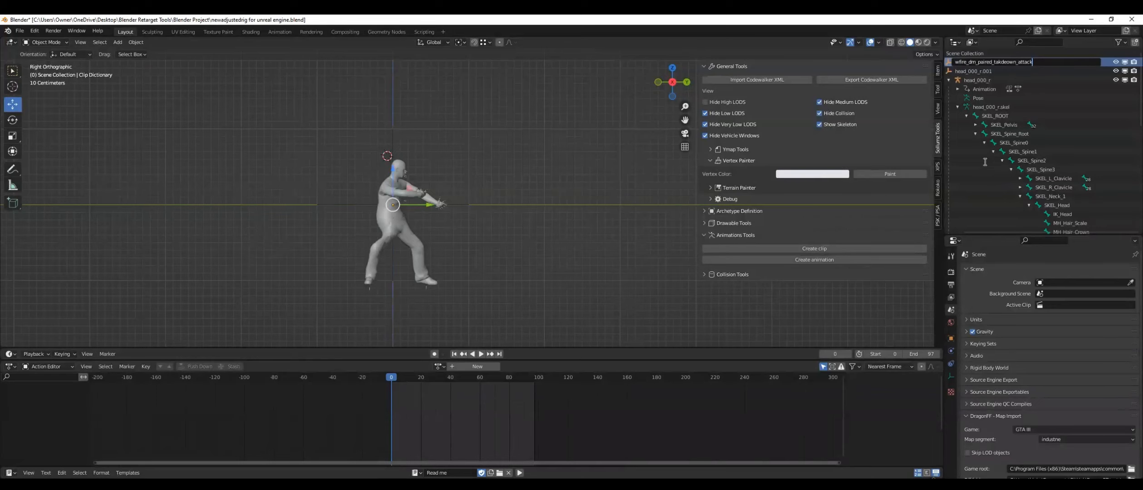
key("Return")
Locate the renamed clip dictionary in the outliner and expand it to show its Animations and Clips groups
scroll(985, 160, "down", 20)
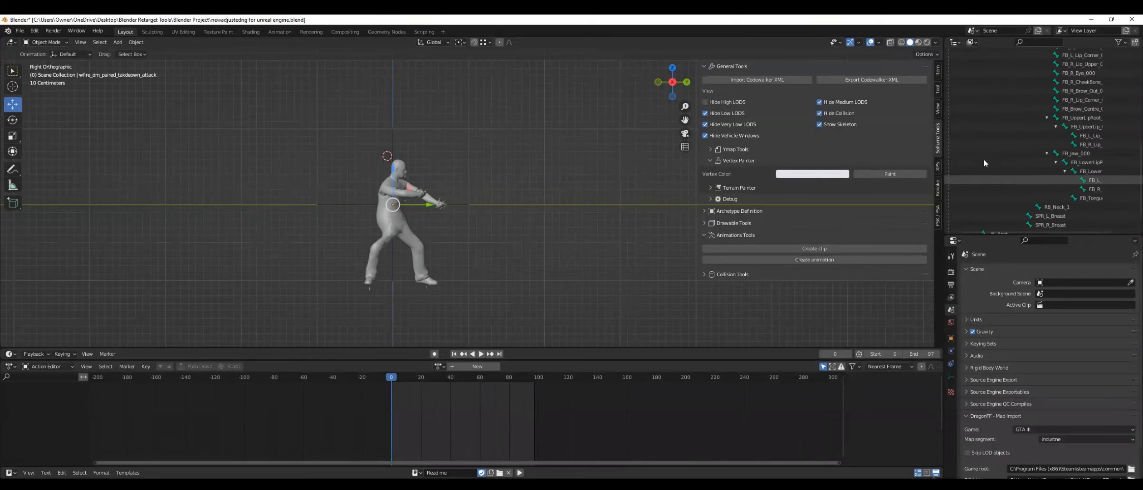
scroll(984, 159, "up", 20)
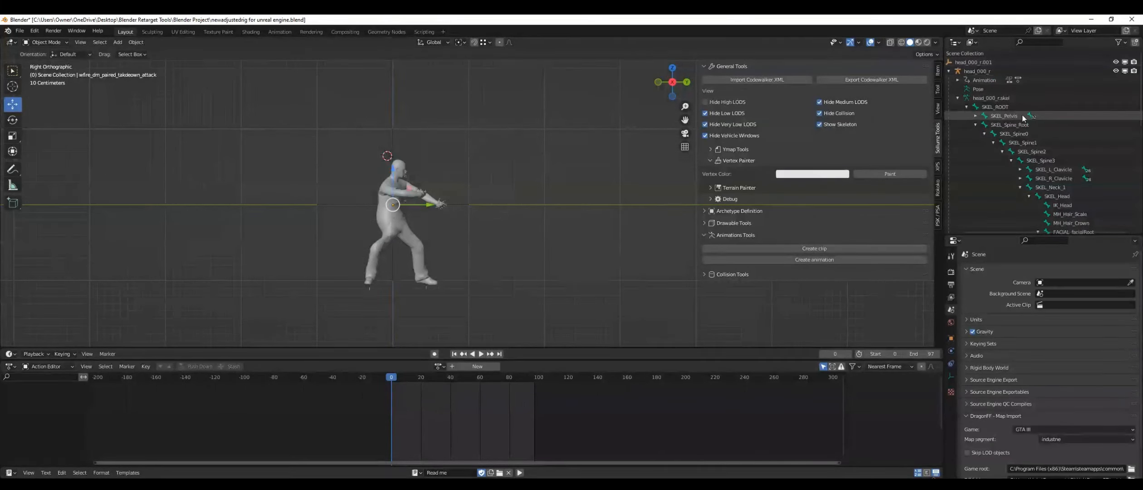
scroll(1023, 117, "down", 20)
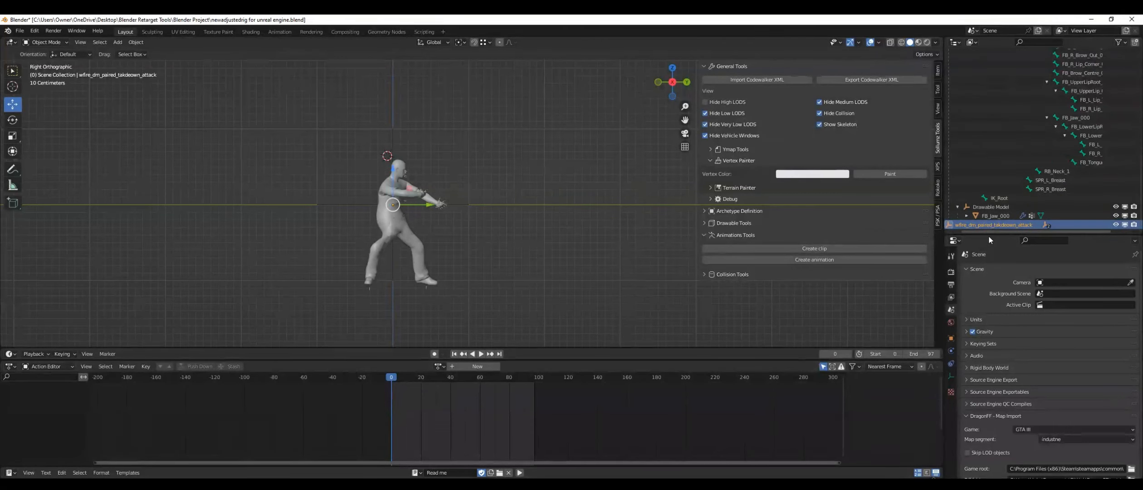
left_click_drag(995, 231, 965, 228)
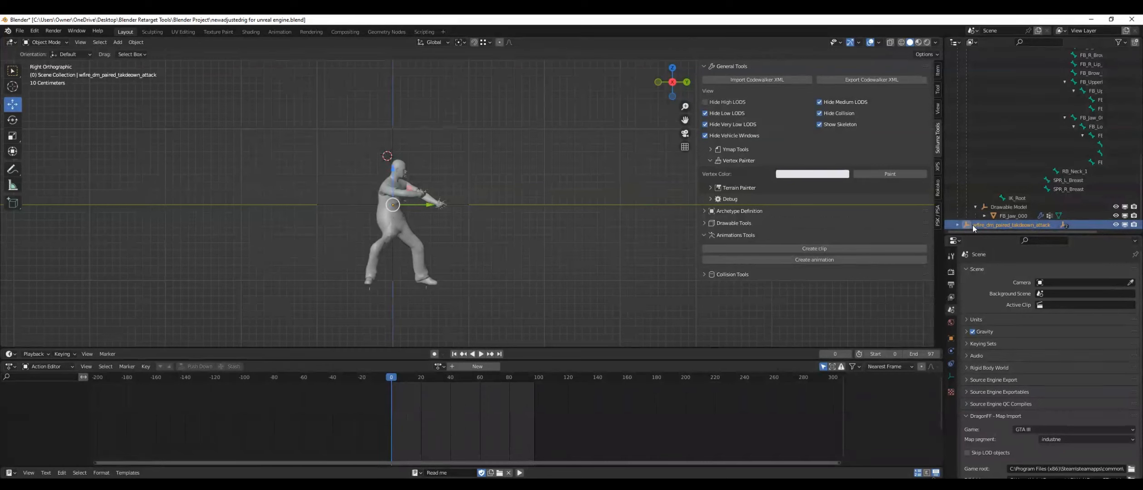
left_click(958, 228)
scroll(958, 227, "down", 1)
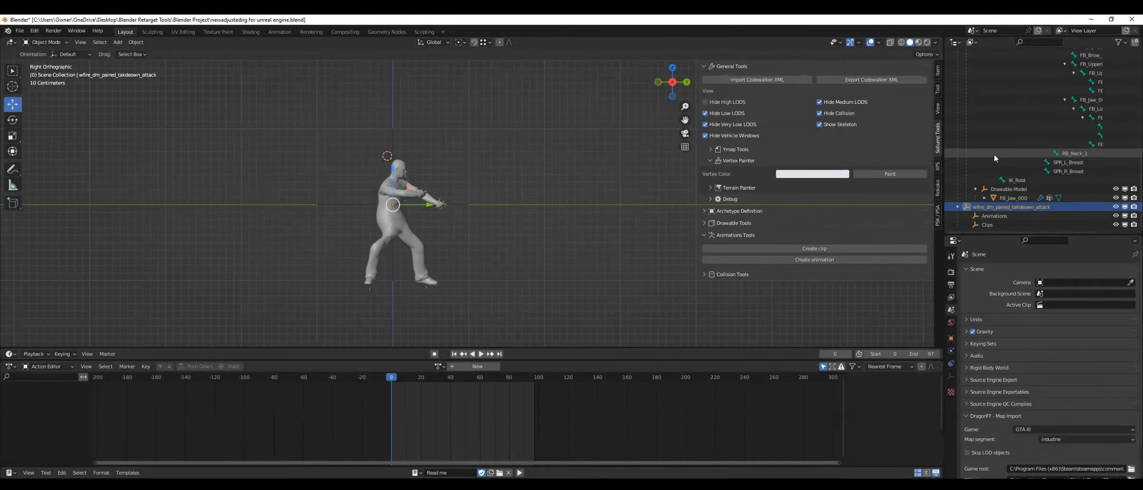
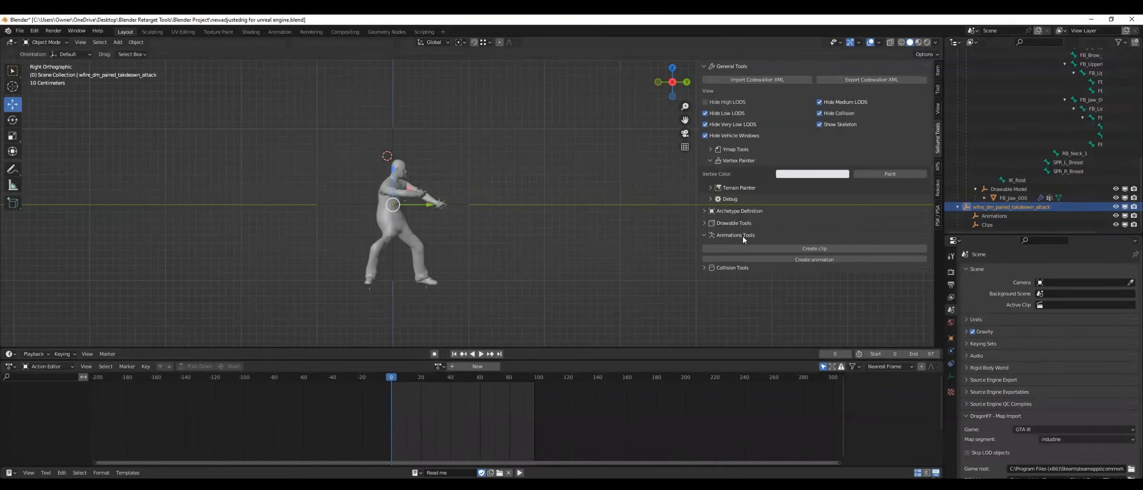
Create one clip and one animation in the clip dictionary, and expand the Animations and Clips groups
left_click(815, 249)
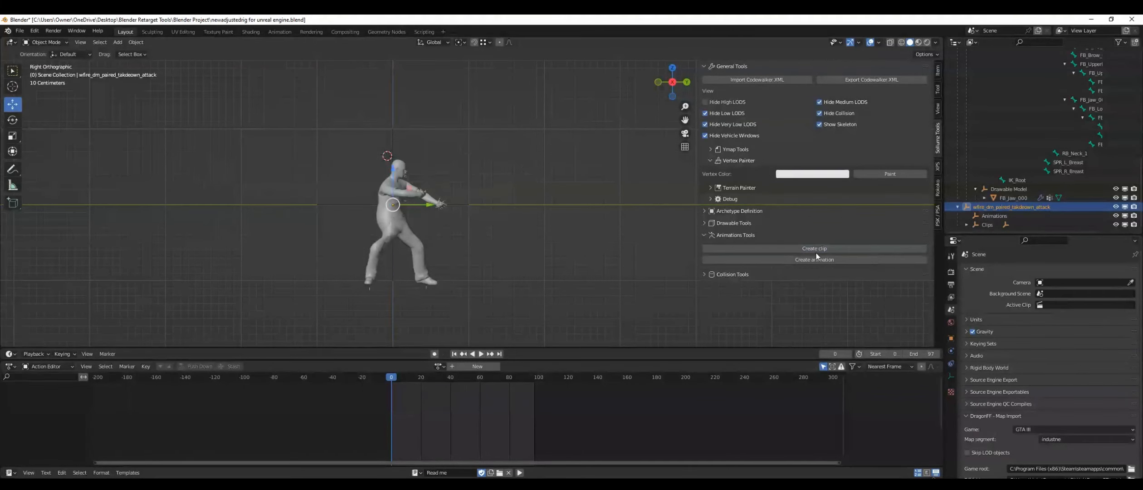
left_click(817, 258)
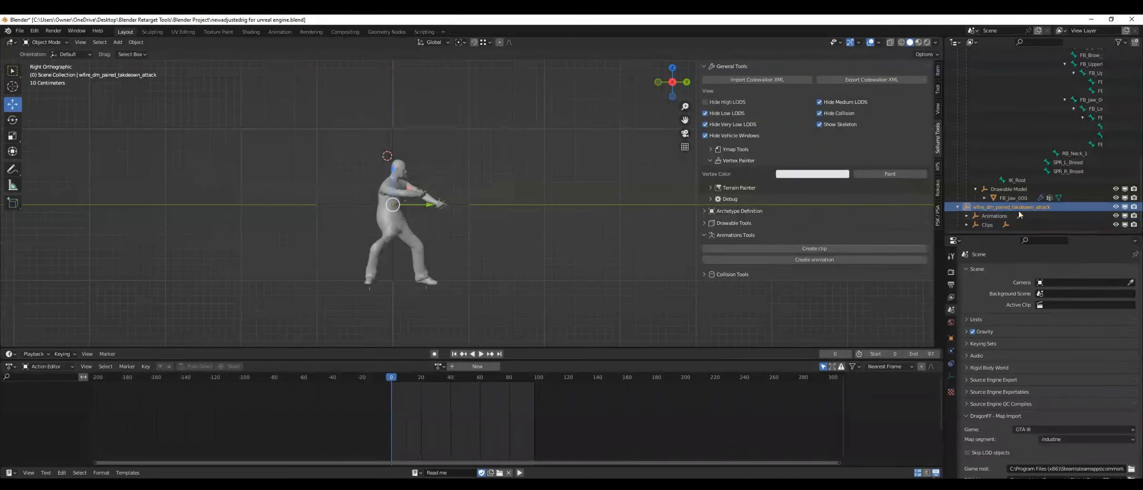
left_click(966, 216)
scroll(978, 210, "down", 1)
left_click(967, 225)
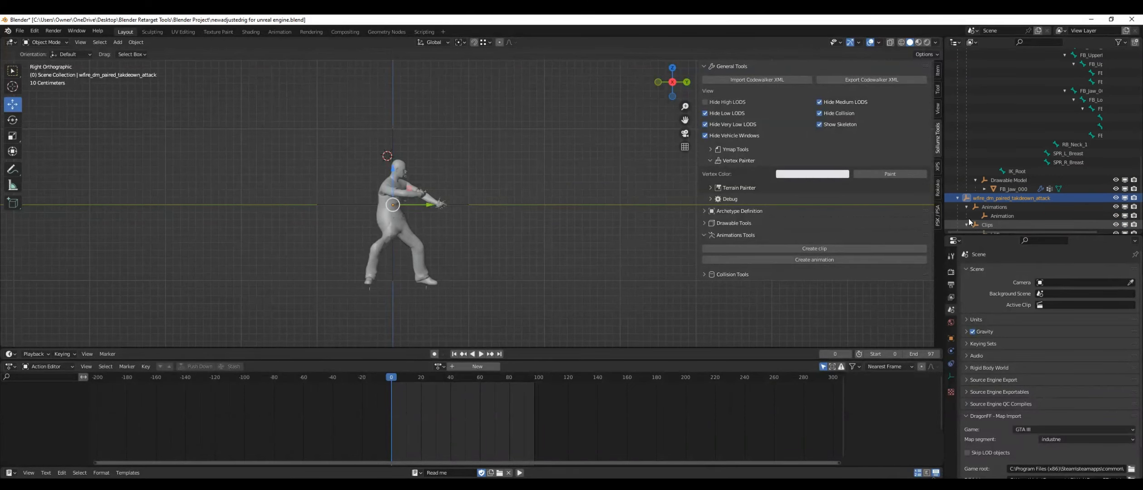
scroll(971, 223, "down", 1)
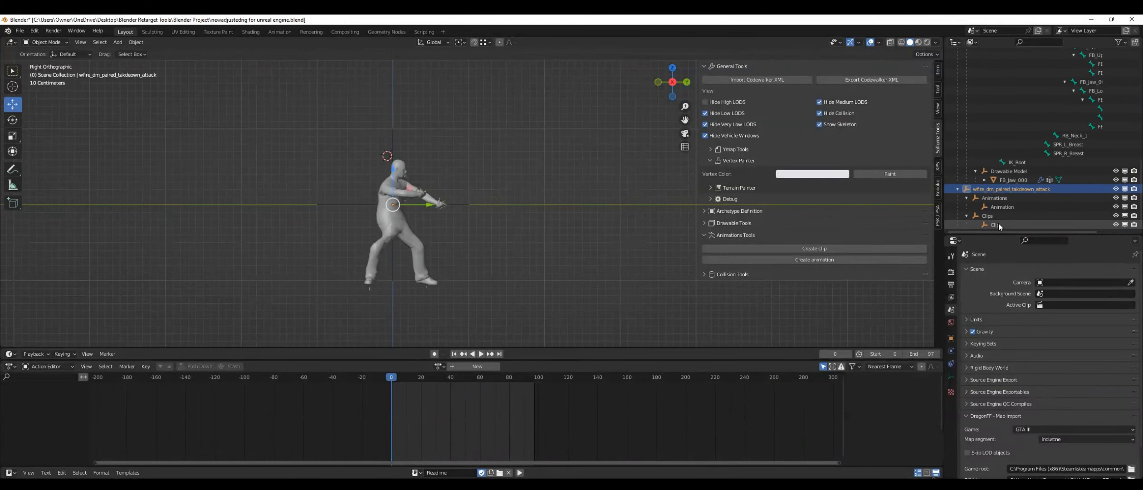
Copy the clip dictionary's name and rename the Animation object as wfire_dm_paired_takdeown_attack_anim
double_click(1006, 190)
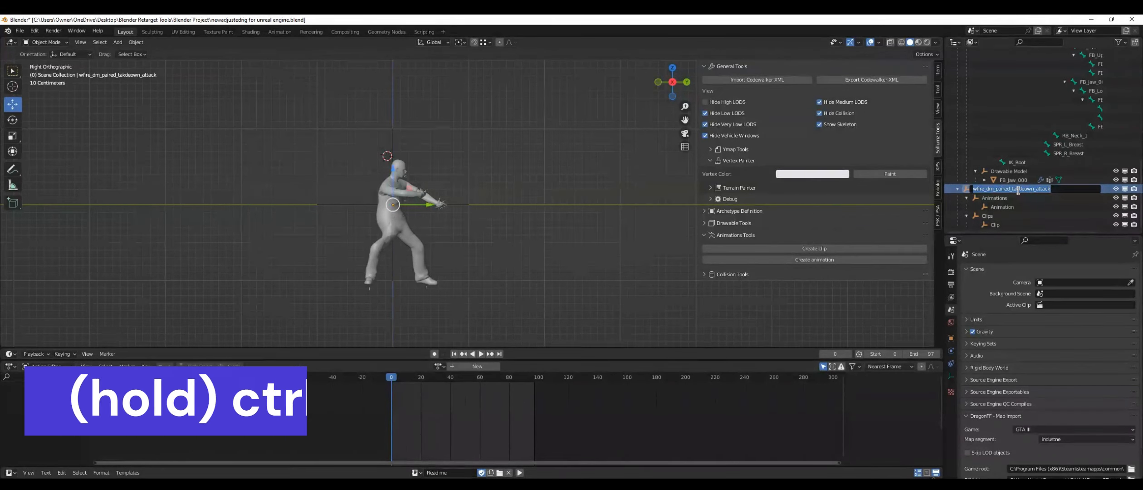
key("ctrl+c")
key("Return")
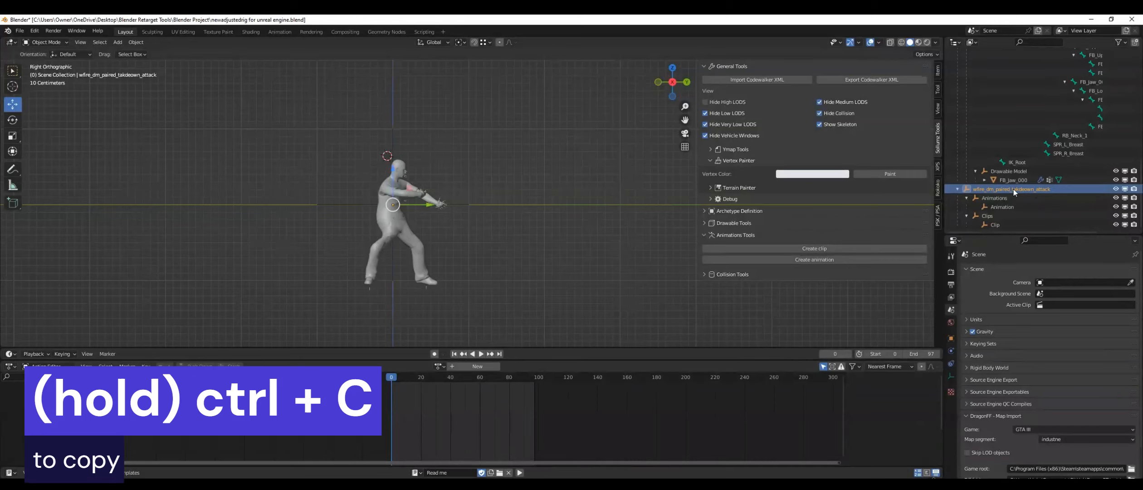
double_click(1016, 190)
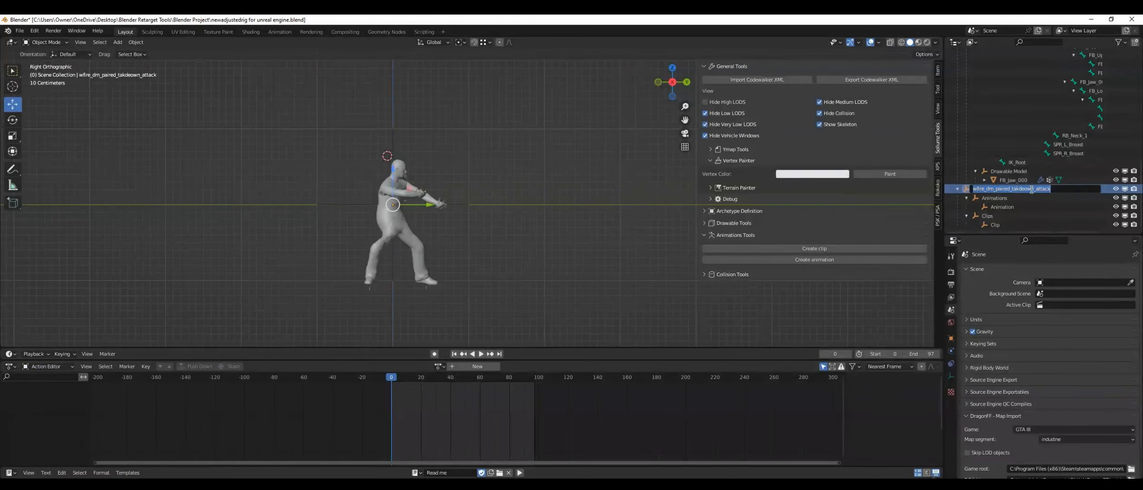
key("Return")
double_click(1002, 208)
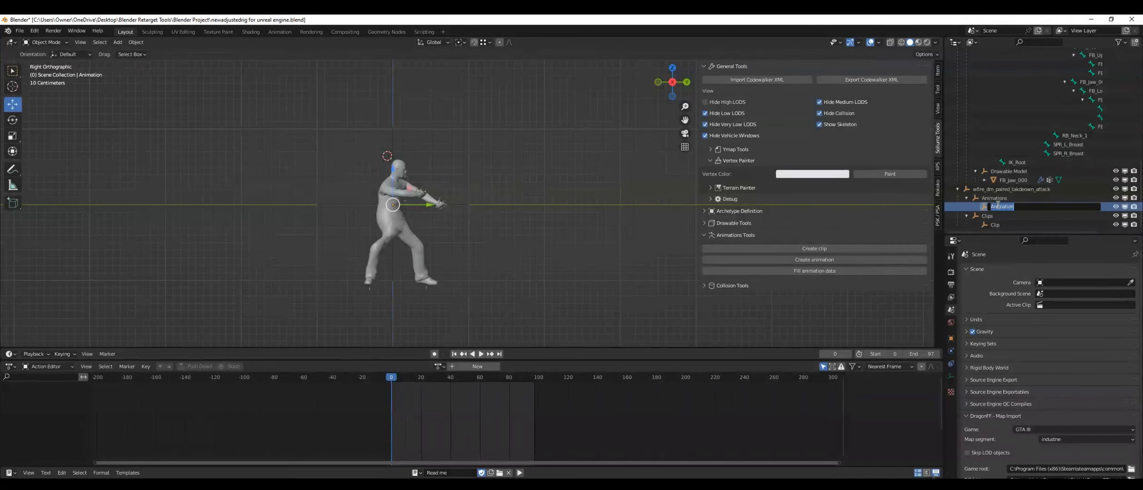
key("ctrl+v")
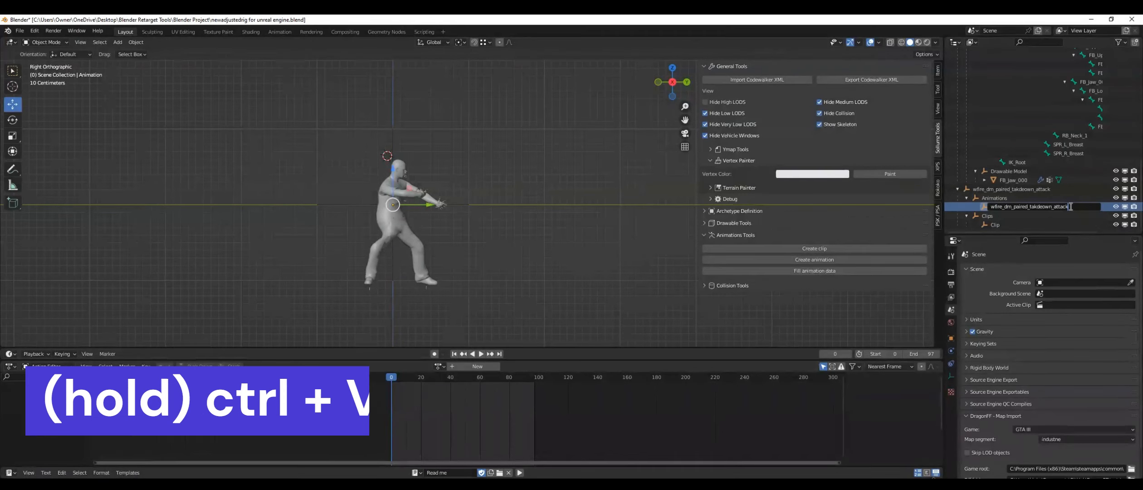
type("_anim")
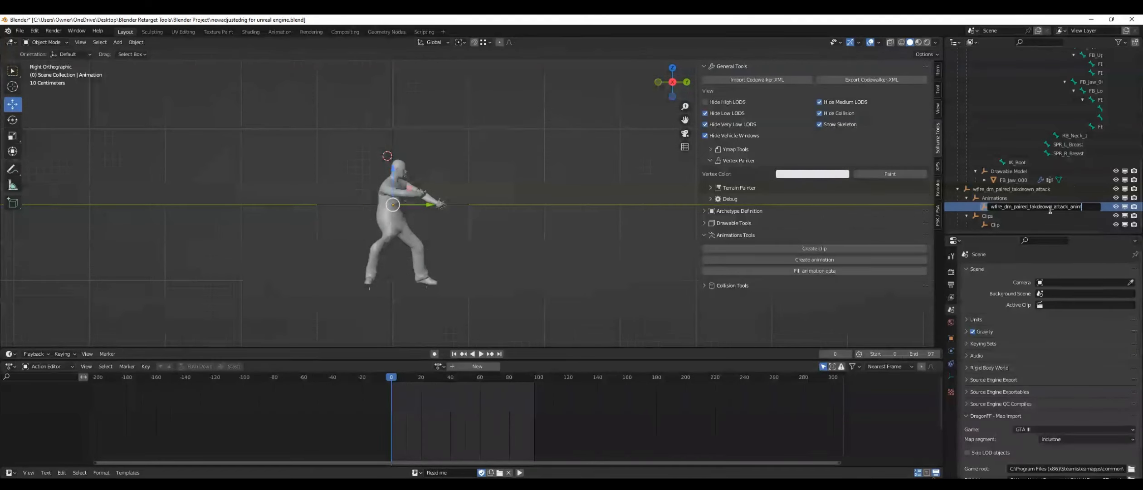
key("Return")
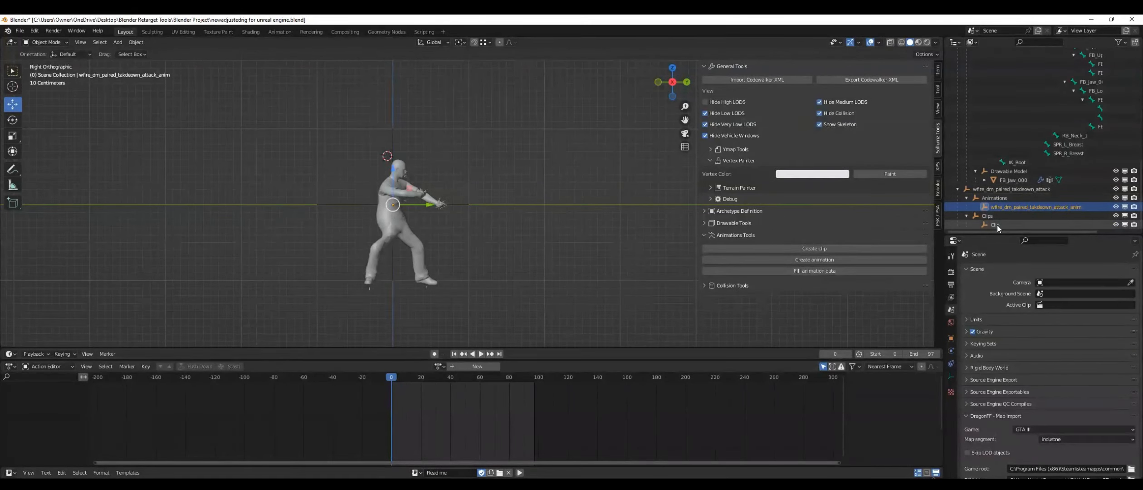
Rename the Clip object as wfire_dm_paired_takdeown_attack_clip, reusing the copied dictionary name
double_click(996, 225)
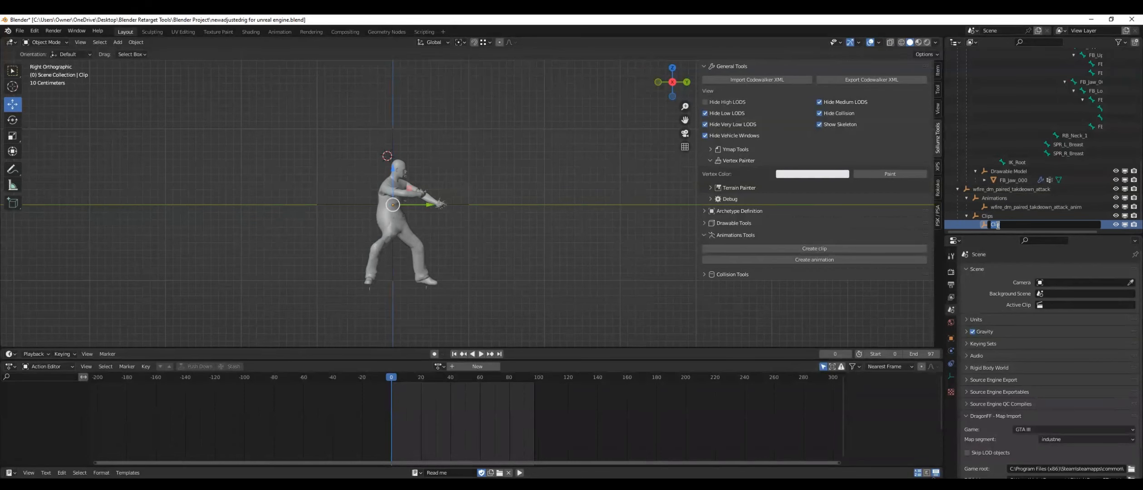
key("ctrl+v")
type("_clip")
key("Return")
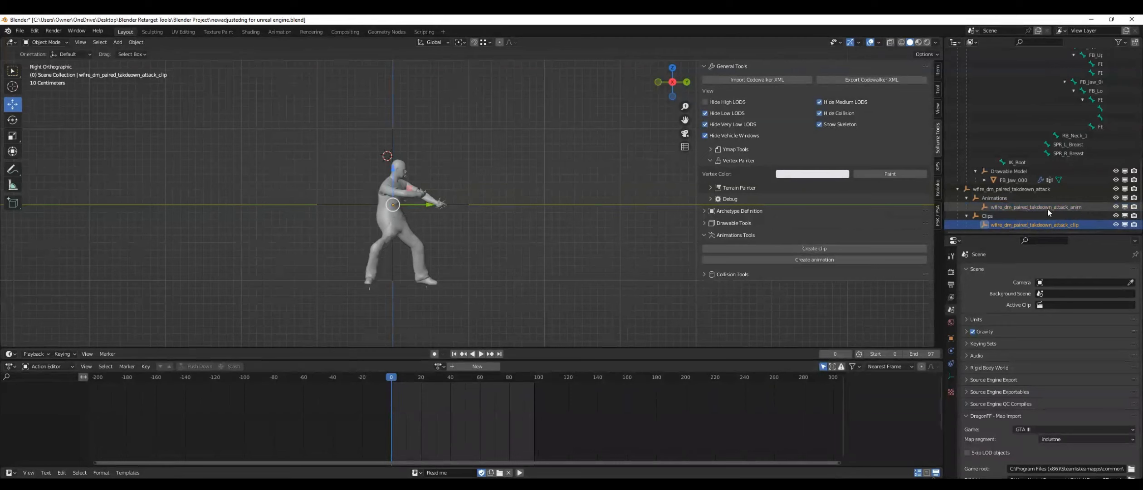
Set the animation object's Sollumz hash to its own name, wfire_dm_paired_takdeown_attack_anim
left_click(1048, 208)
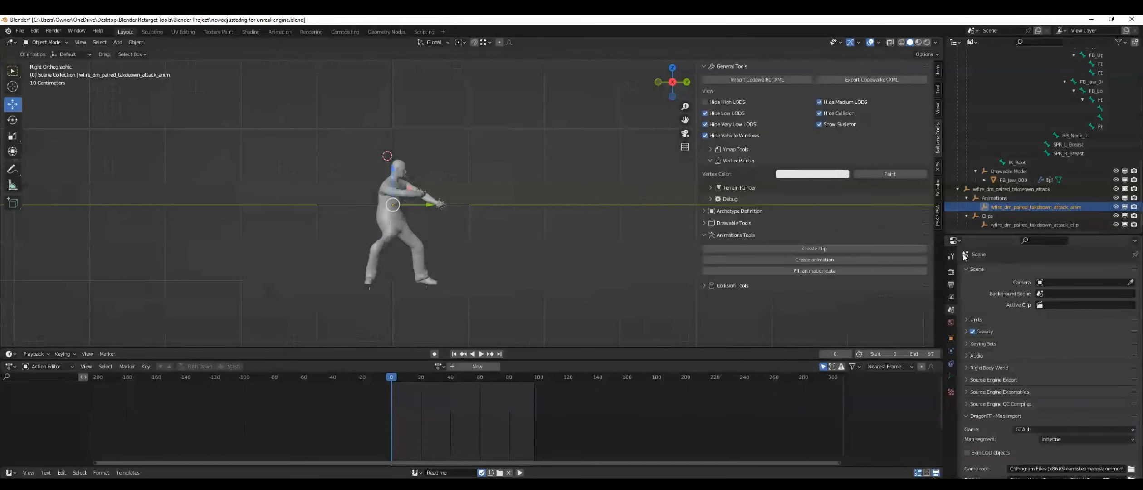
left_click(952, 338)
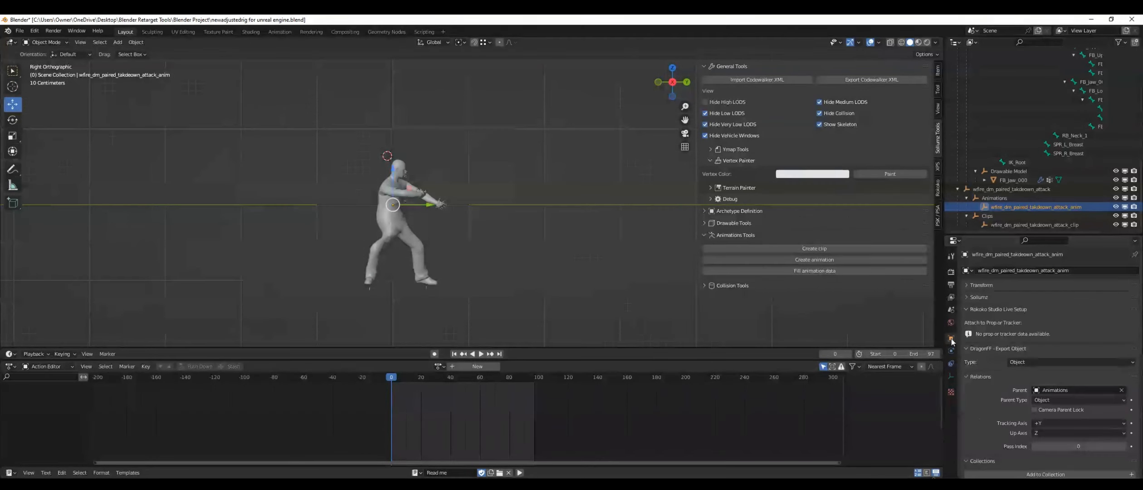
left_click(984, 295)
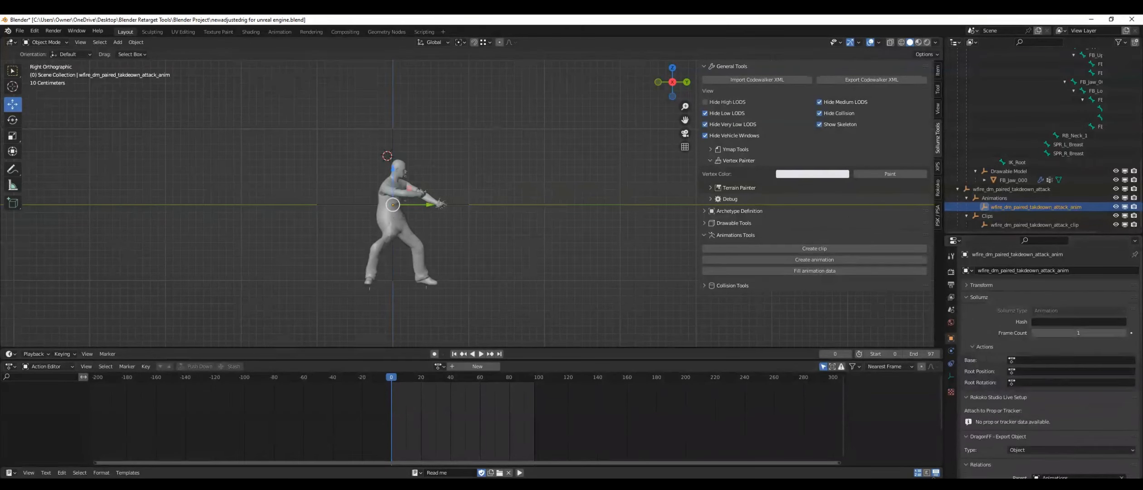
double_click(1023, 207)
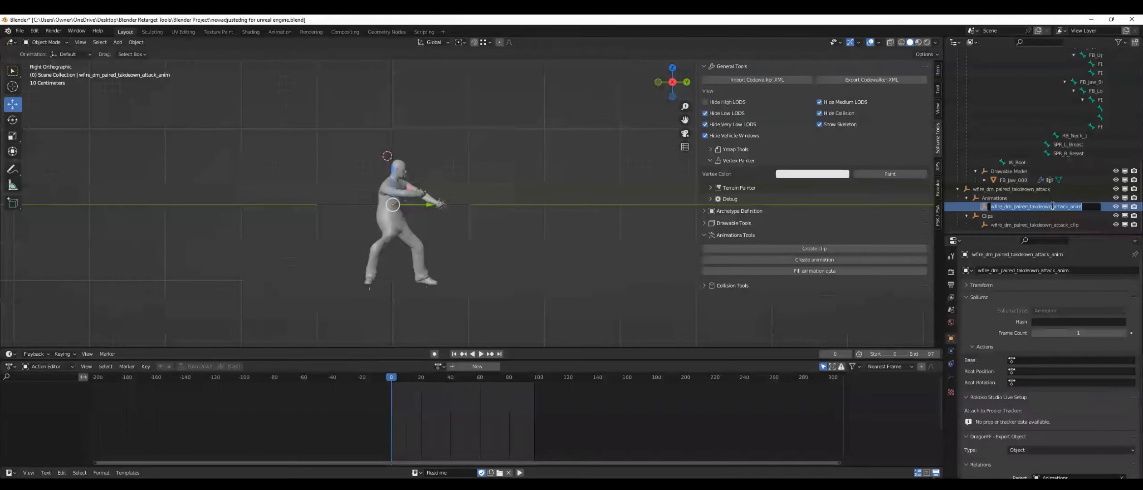
left_click(1045, 320)
left_click(1052, 320)
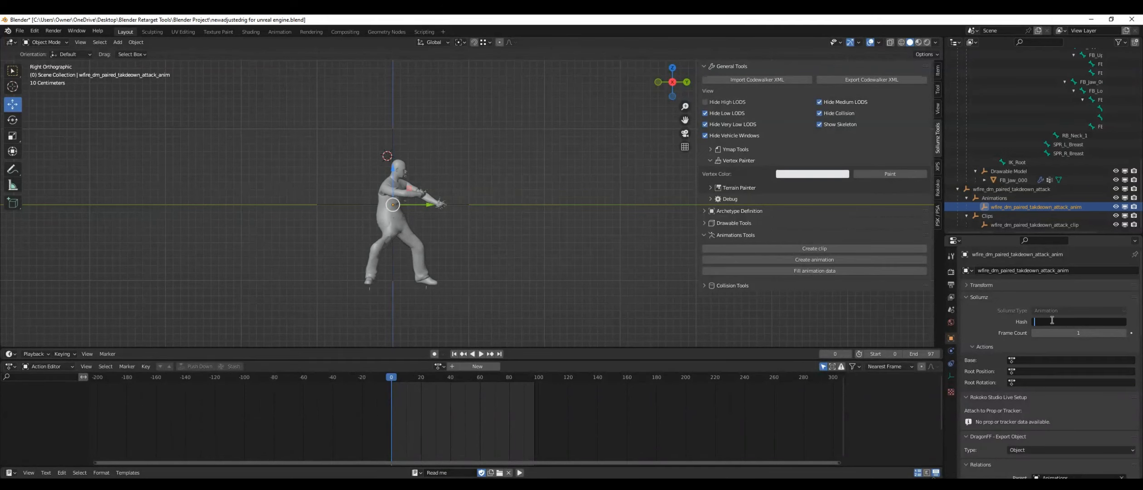
key("ctrl+v")
key("Return")
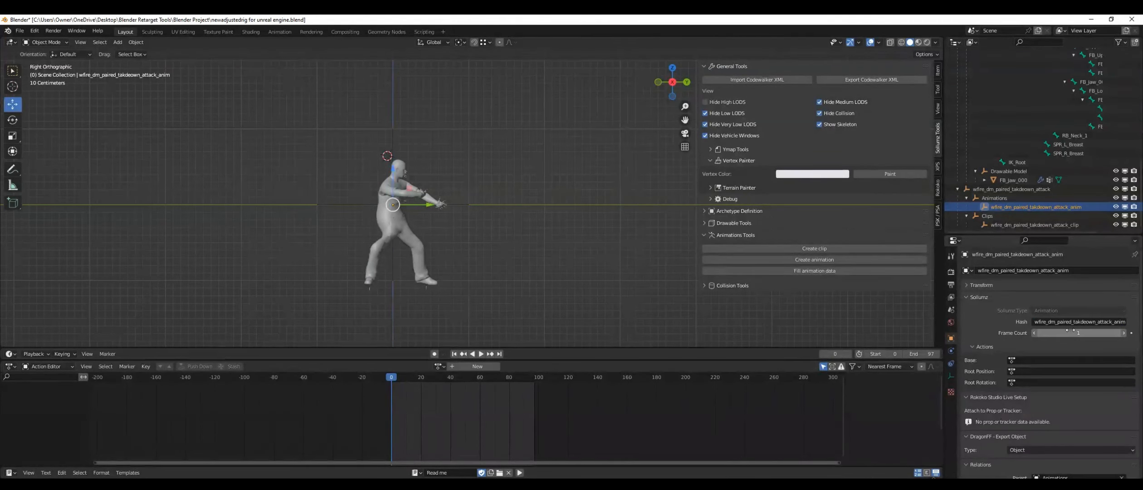
Set the animation's frame count to 97 to match the timeline's end frame
left_click(1070, 333)
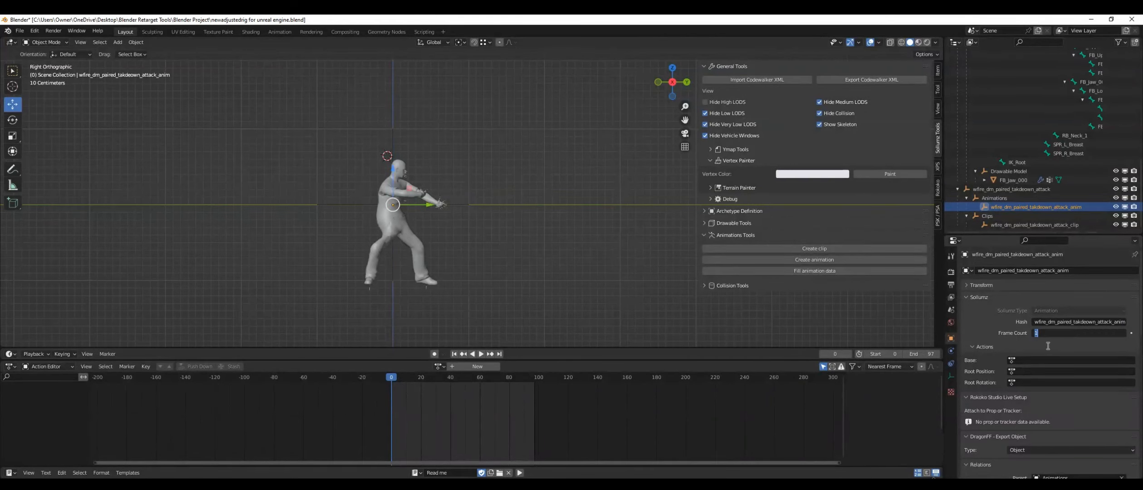
key("Return")
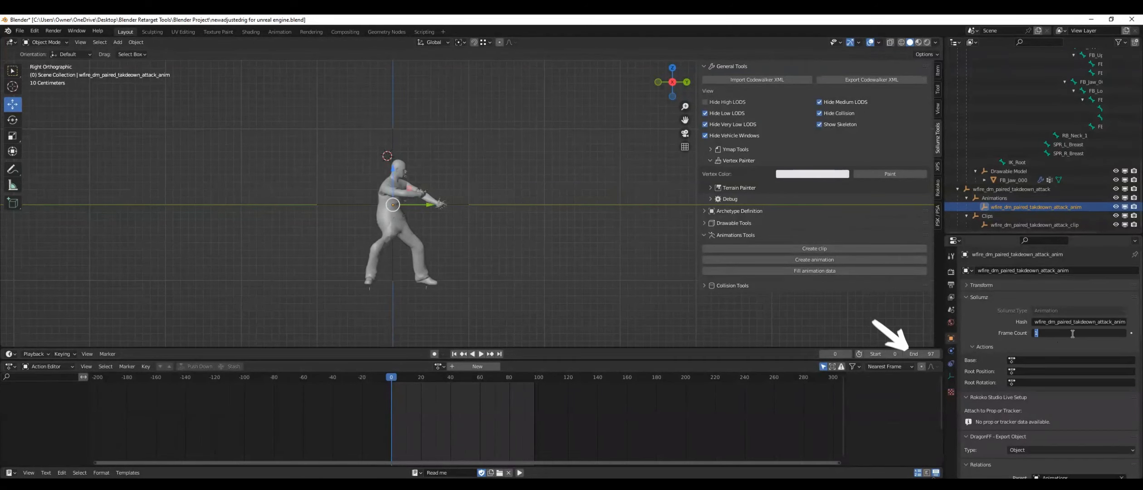
type("97")
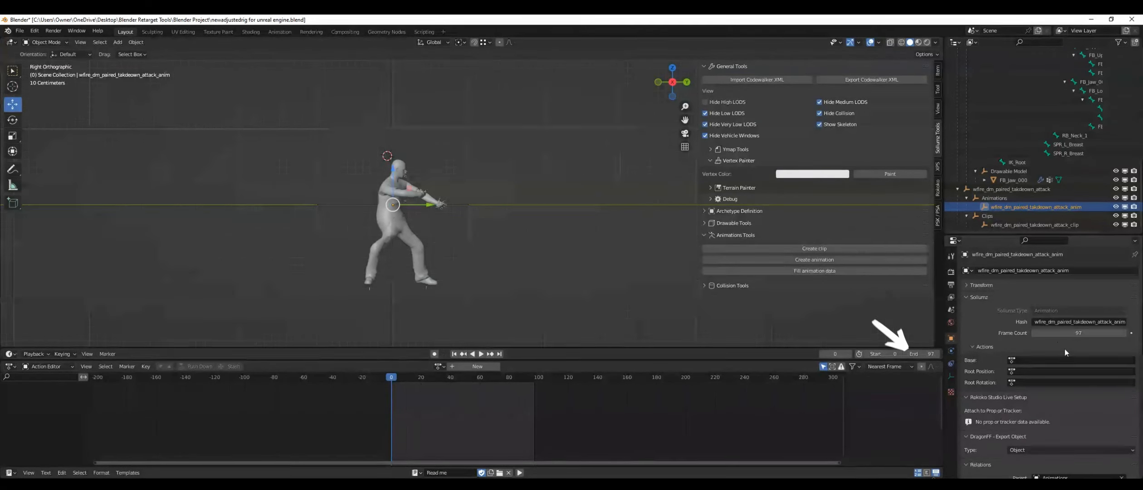
key("Return")
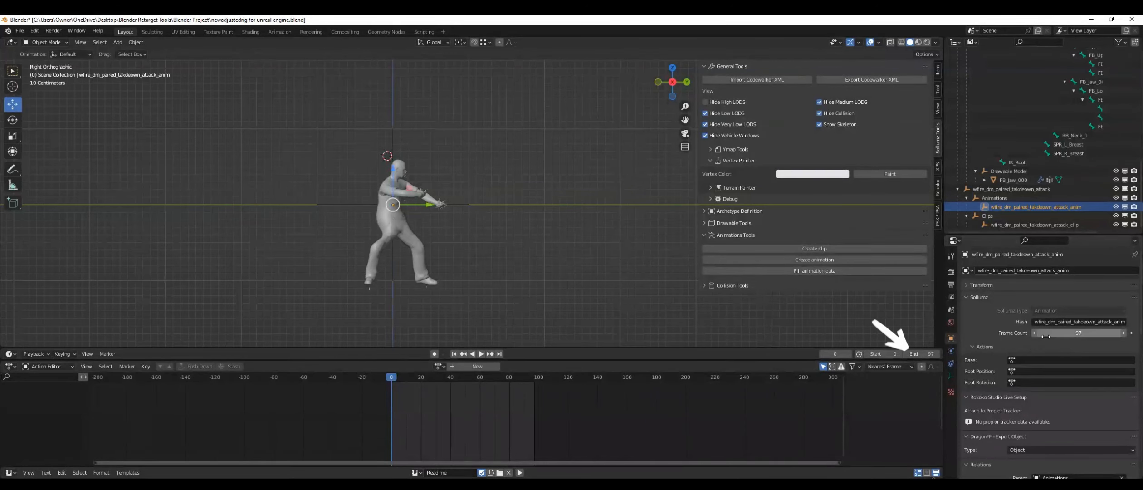
Assign the base action as the animation's Base and the position action as its Root Position
left_click(1035, 358)
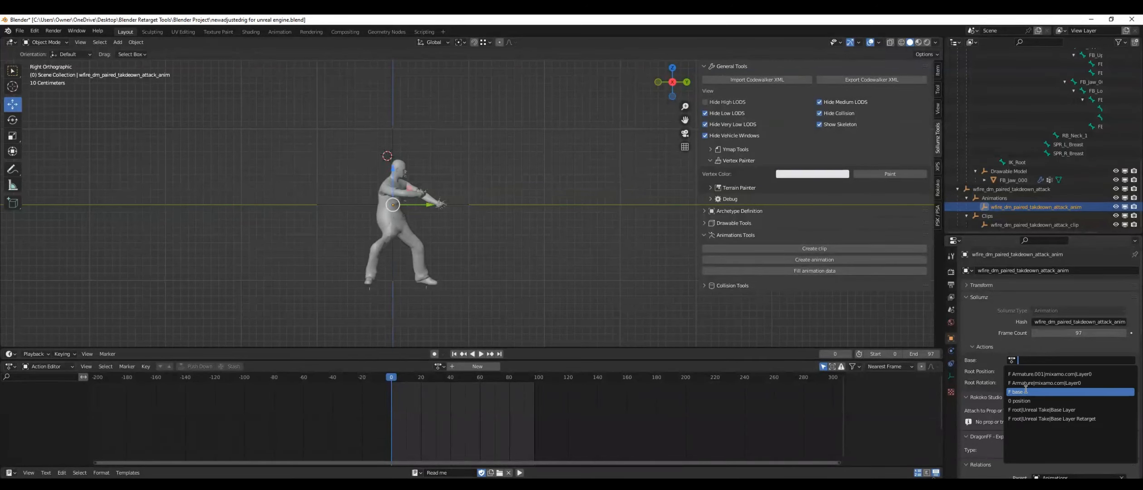
left_click(1016, 337)
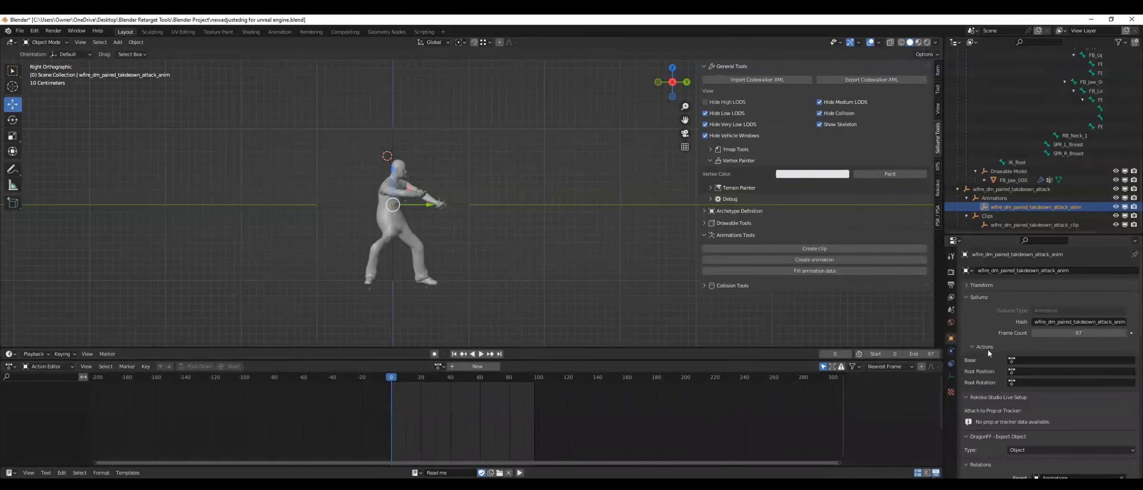
left_click(1023, 360)
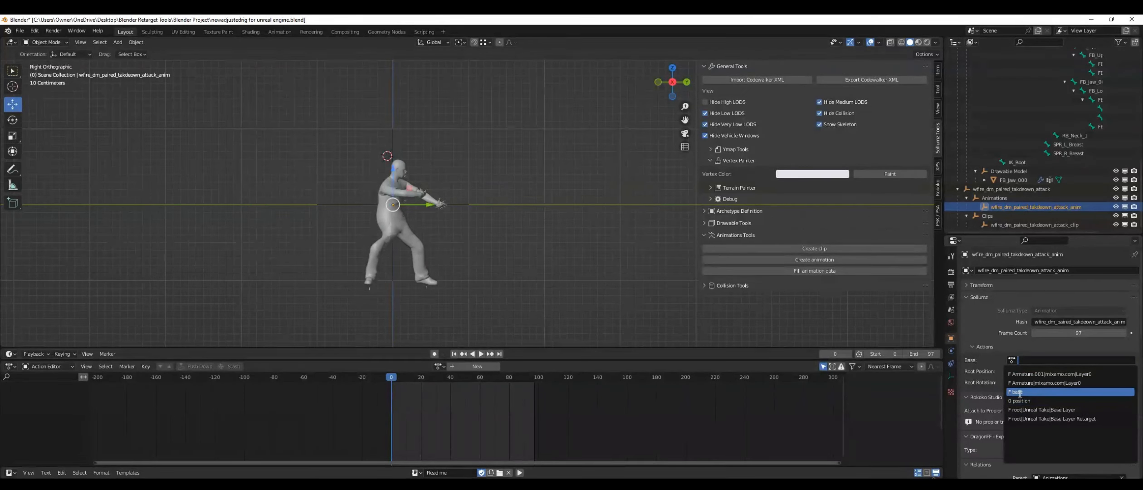
left_click(1025, 392)
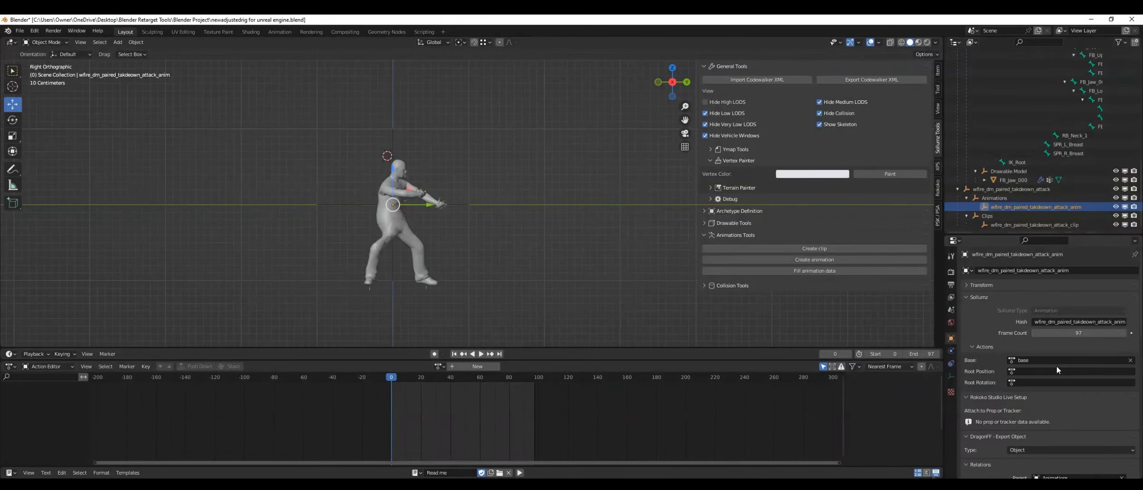
left_click(1027, 371)
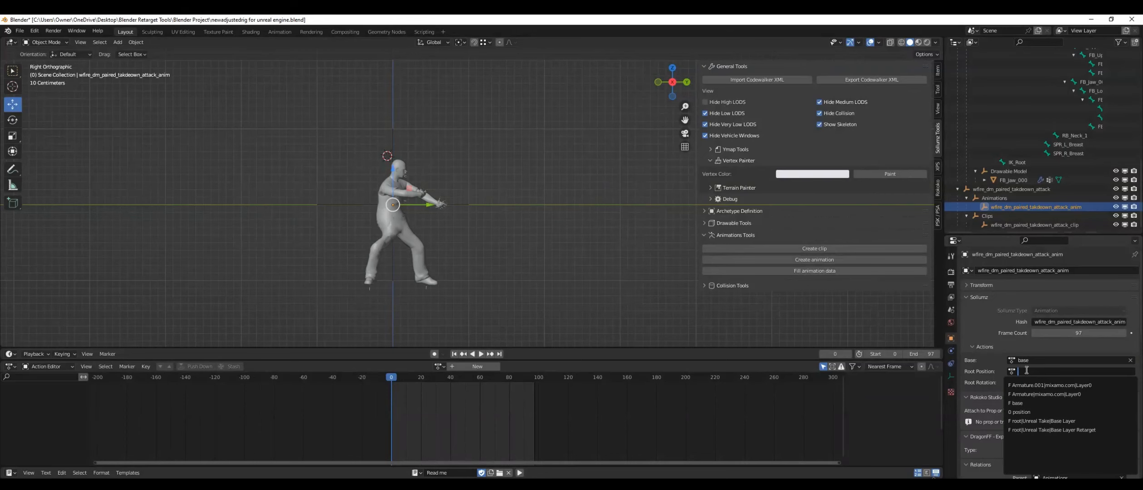
left_click(1032, 406)
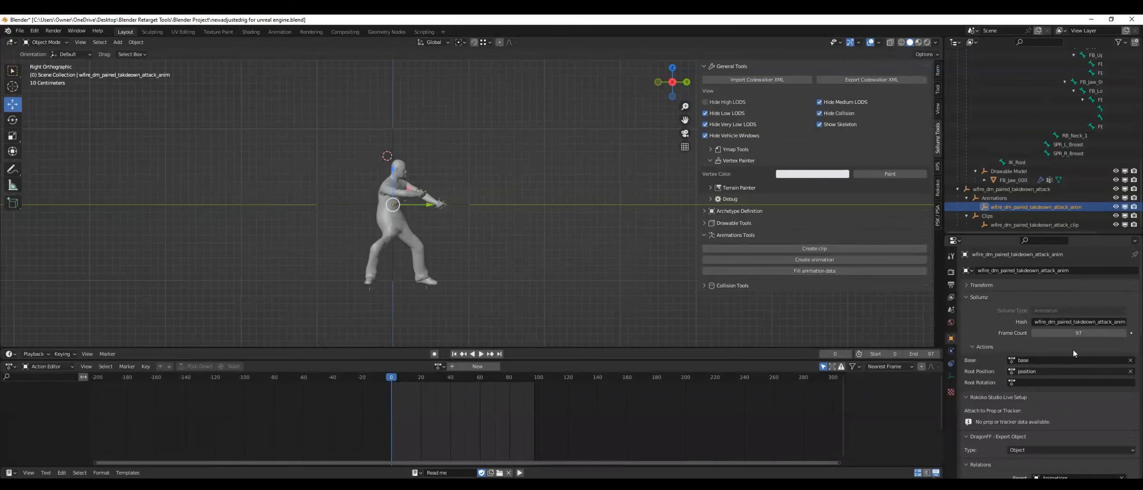
Set both the hash and the name of the clip object to wfire_dm_paired_takdeown_attack_clip
left_click(1057, 226)
double_click(1053, 225)
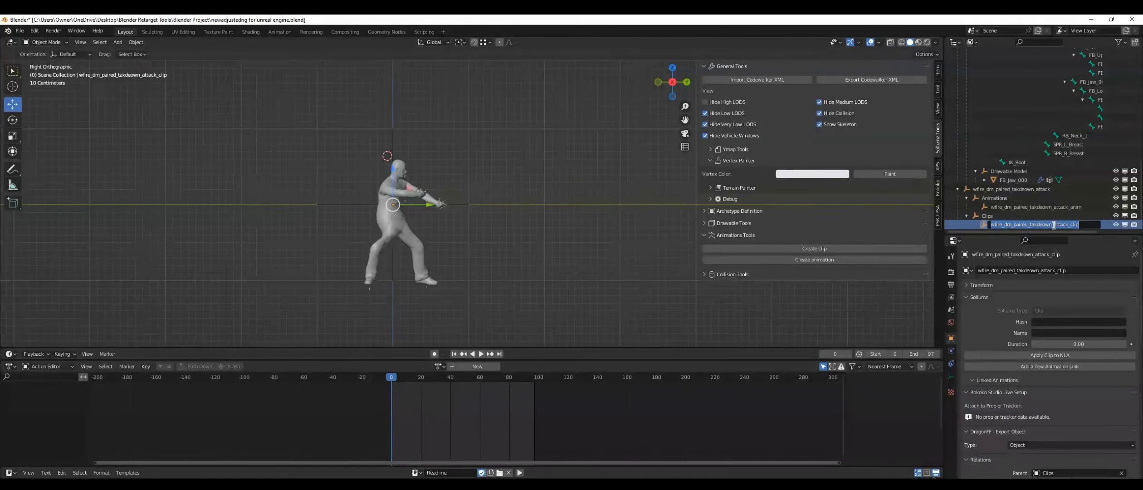
key("ctrl+c")
left_click(1058, 326)
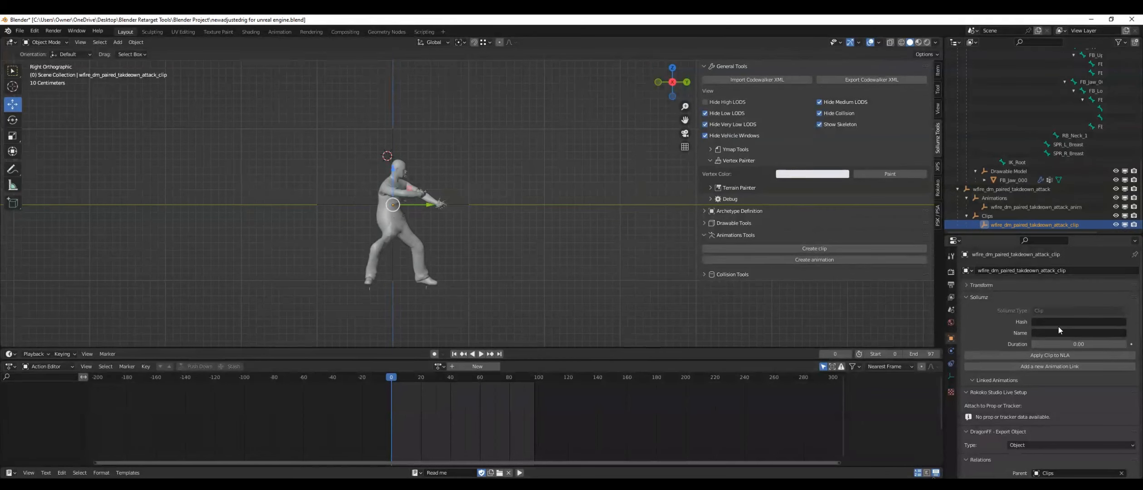
key("ctrl+v")
key("ctrl+v")
key("Return")
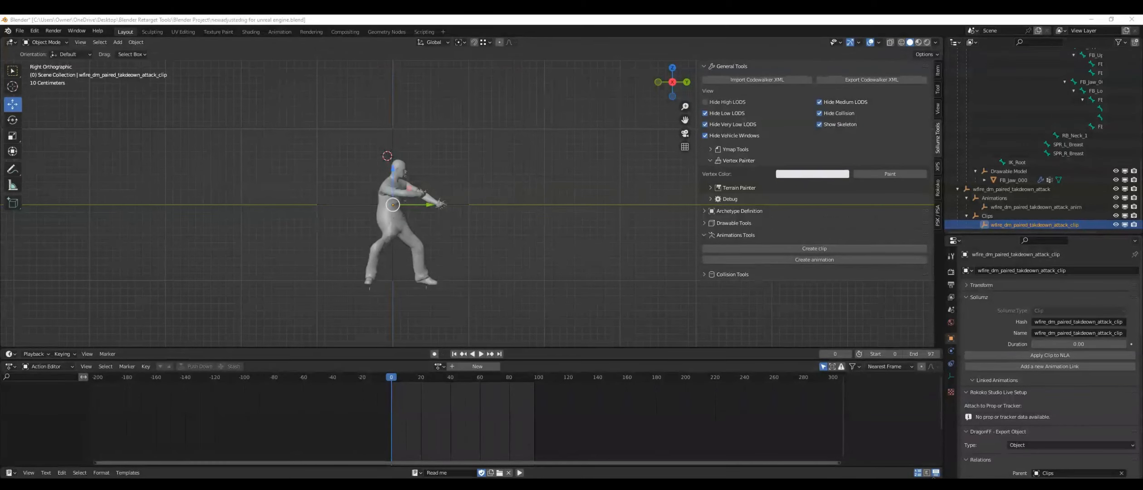
Set the clip's duration to 3.23
left_click(1066, 344)
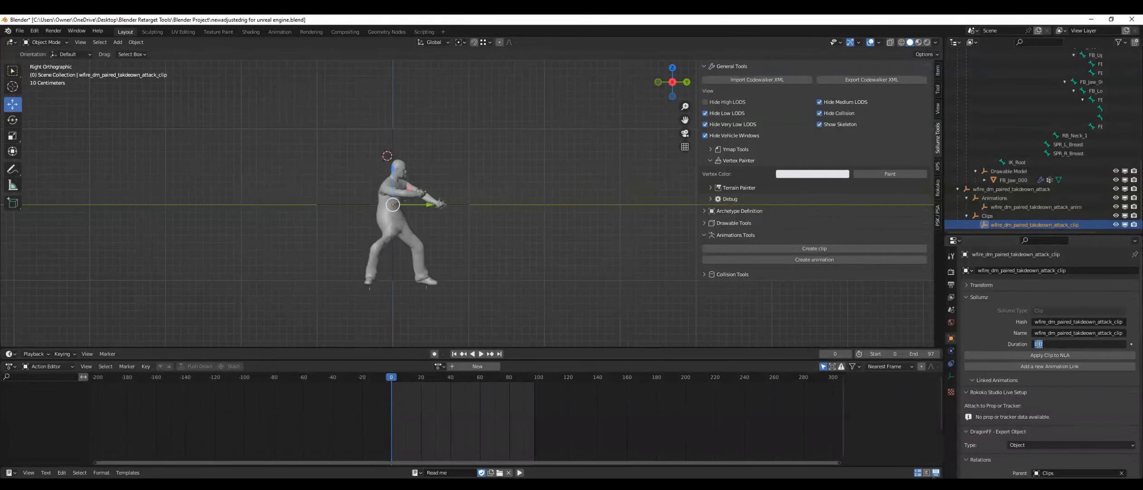
left_click(1007, 341)
left_click(1064, 344)
key("ctrl+v")
key("Return")
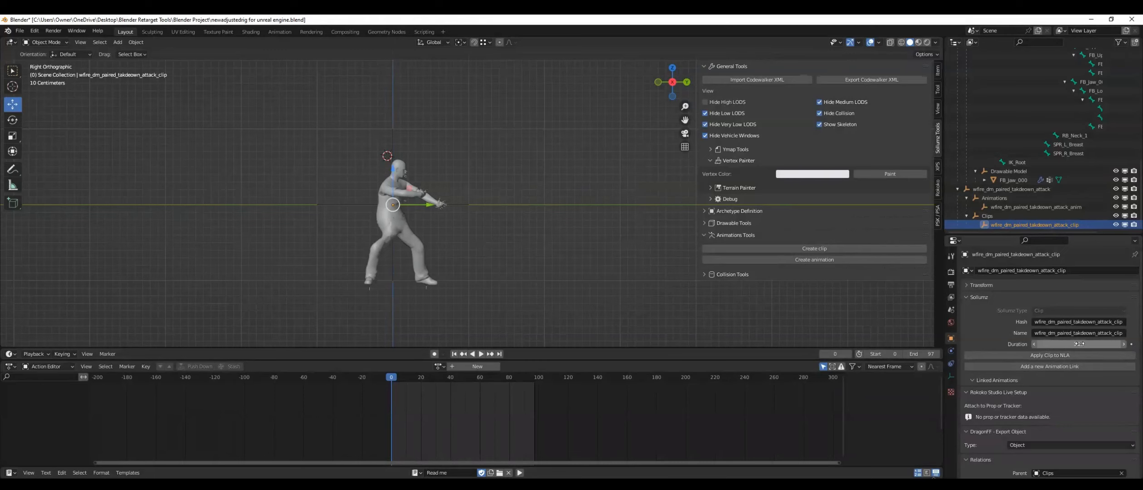
scroll(994, 326, "down", 2)
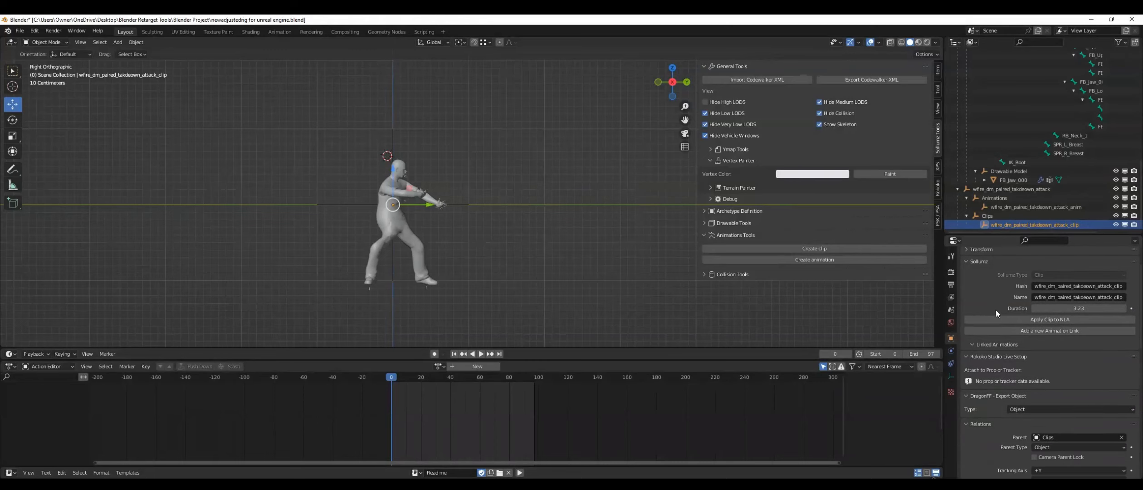
scroll(1014, 291, "up", 2)
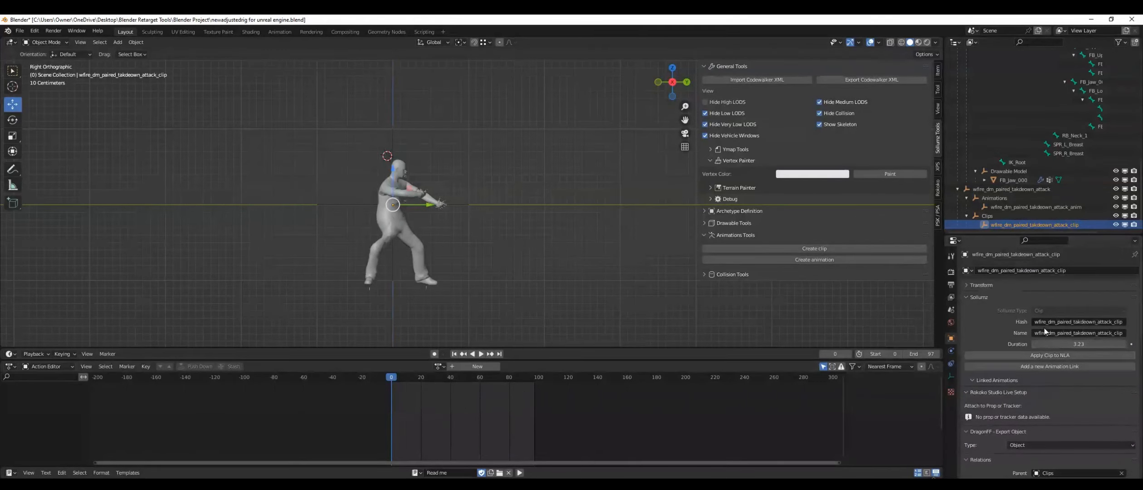
Add a new animation link to the clip and point it to wfire_dm_paired_takdeown_attack_anim
left_click(1050, 366)
scroll(1016, 390, "down", 2)
scroll(1017, 390, "up", 1)
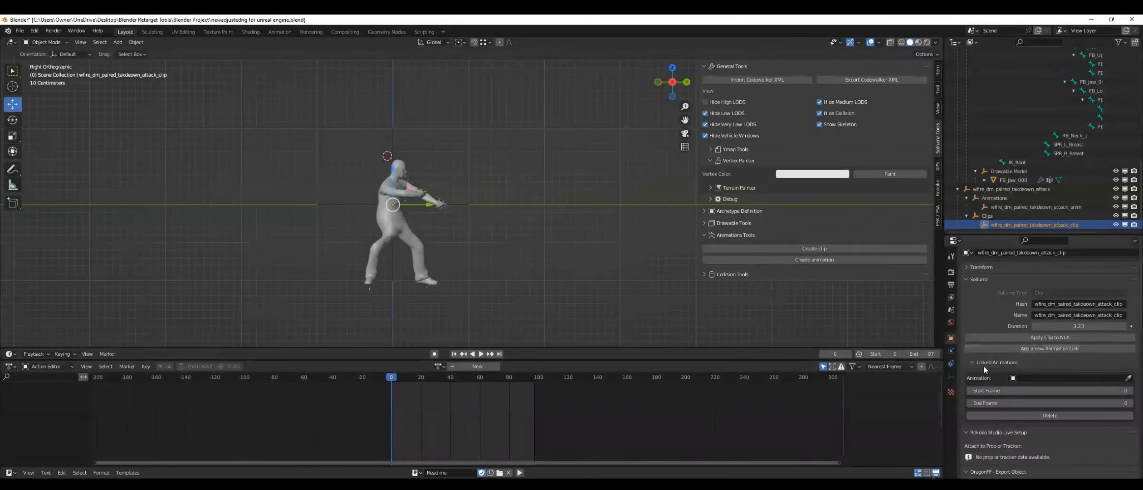
left_click(1037, 378)
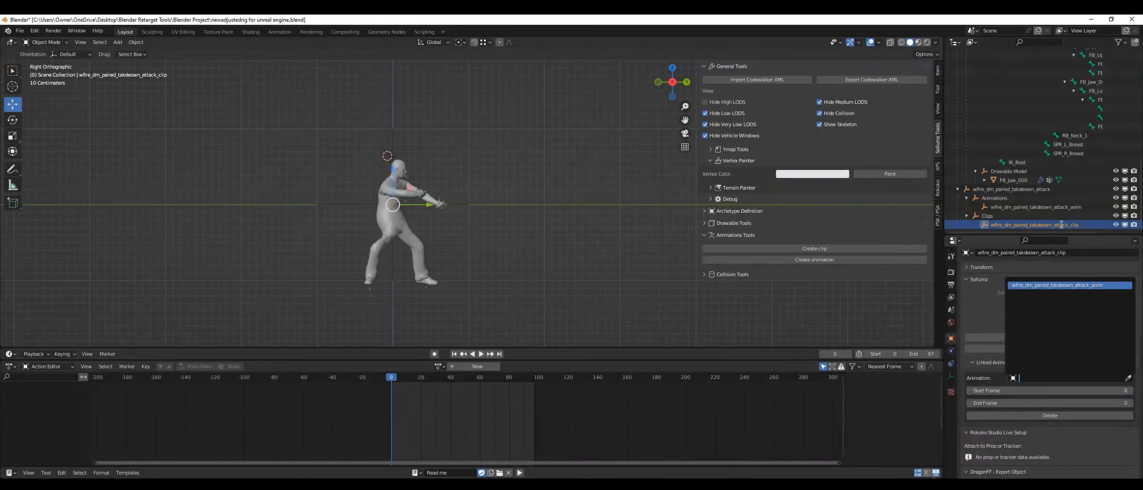
left_click(1078, 284)
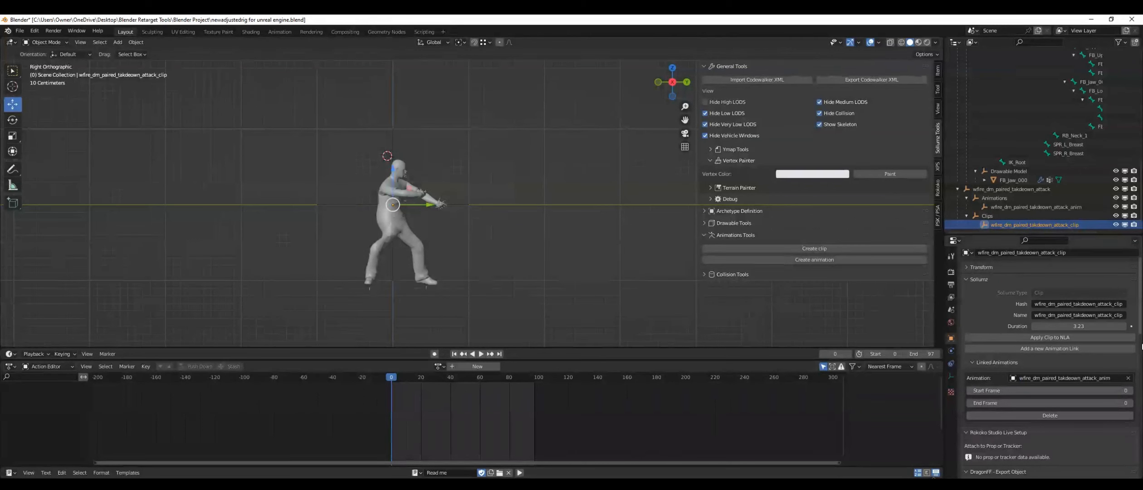
Set the end frame of the clip's linked animation to 97
left_click(1035, 403)
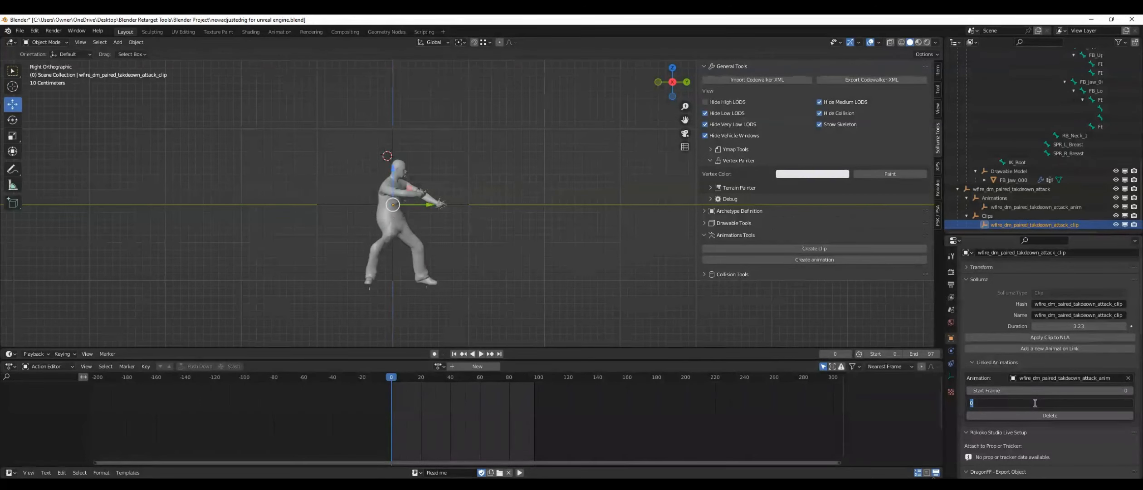
type("97")
key("Return")
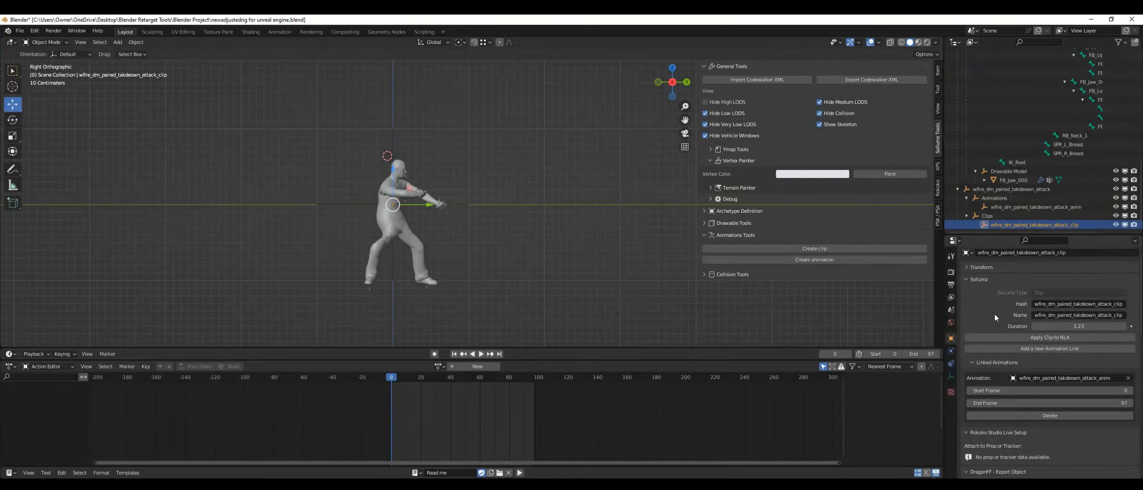
Select the full hierarchy of the wfire_dm_paired_takdeown_attack clip dictionary
left_click(1013, 189)
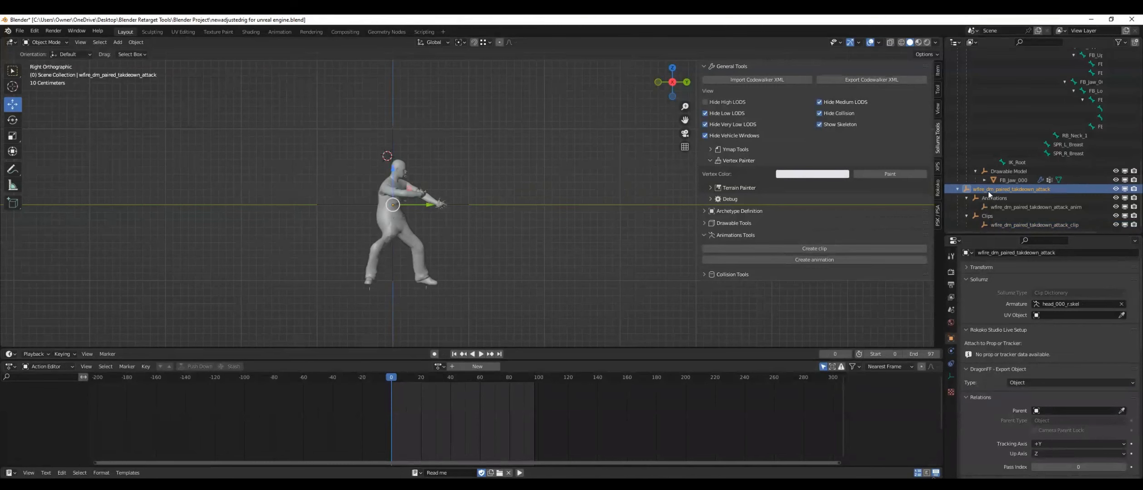
right_click(1014, 188)
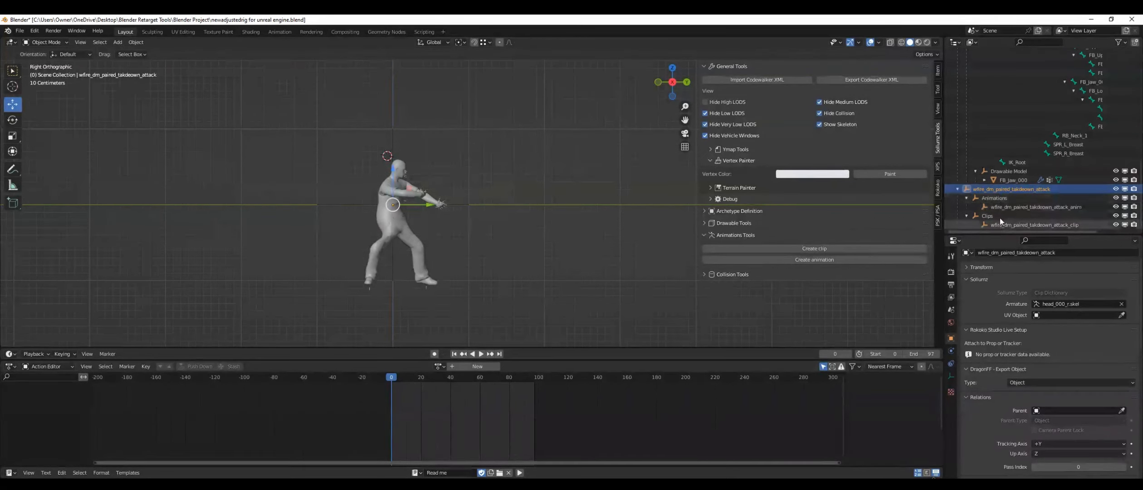
right_click(993, 192)
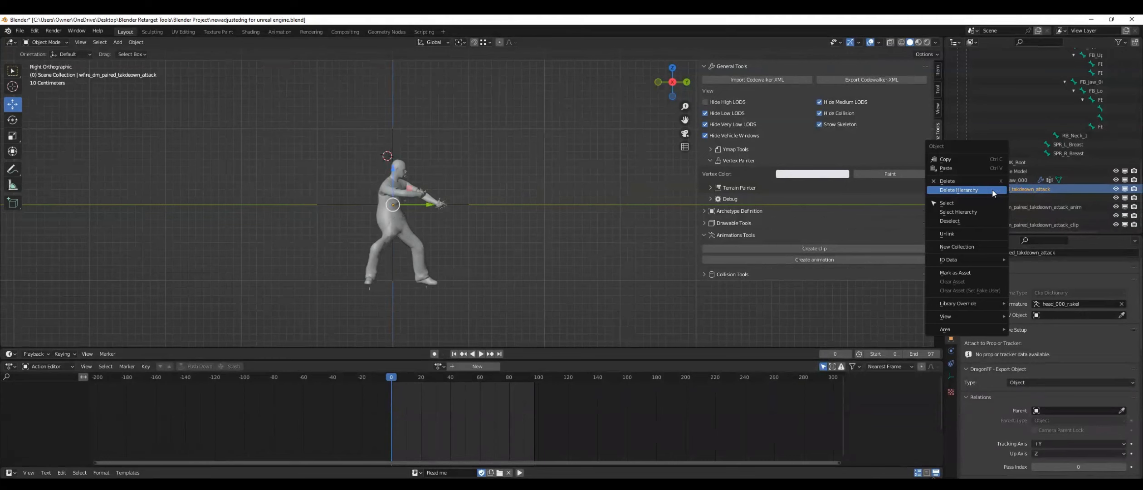
right_click(1014, 189)
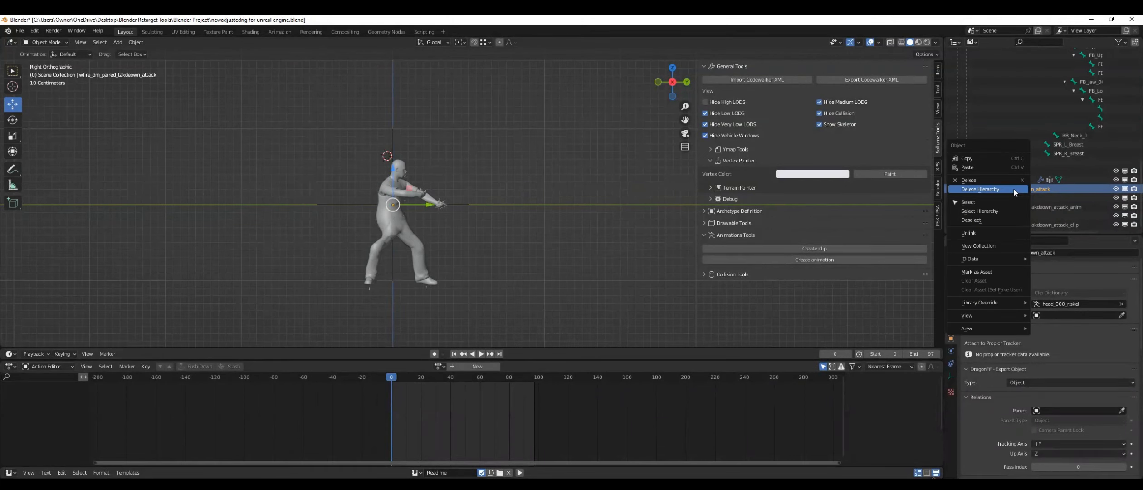
left_click(984, 212)
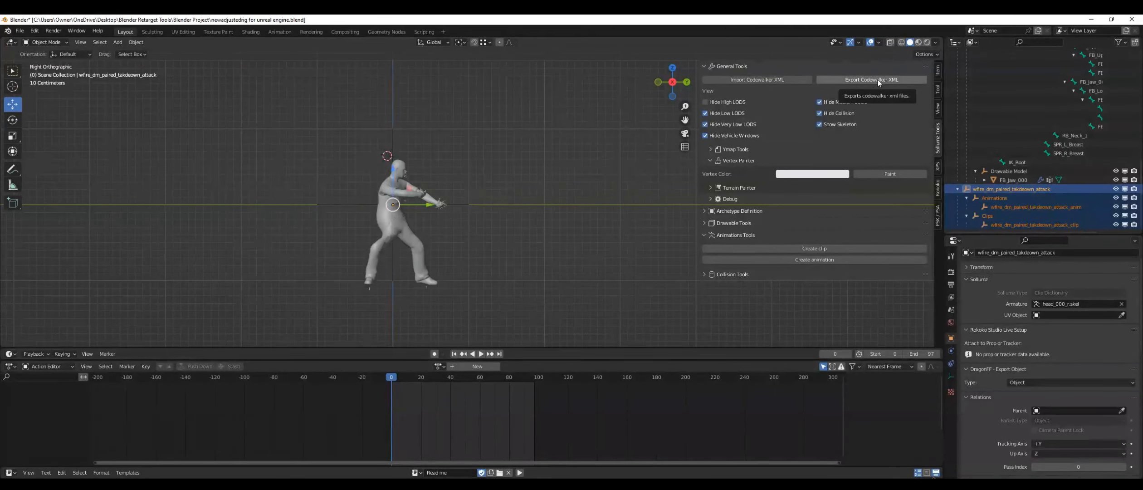
Start a Codewalker XML export and create the folder "drunken master animation pack" inside Blender Retarget Tools\Blender Project
left_click(863, 82)
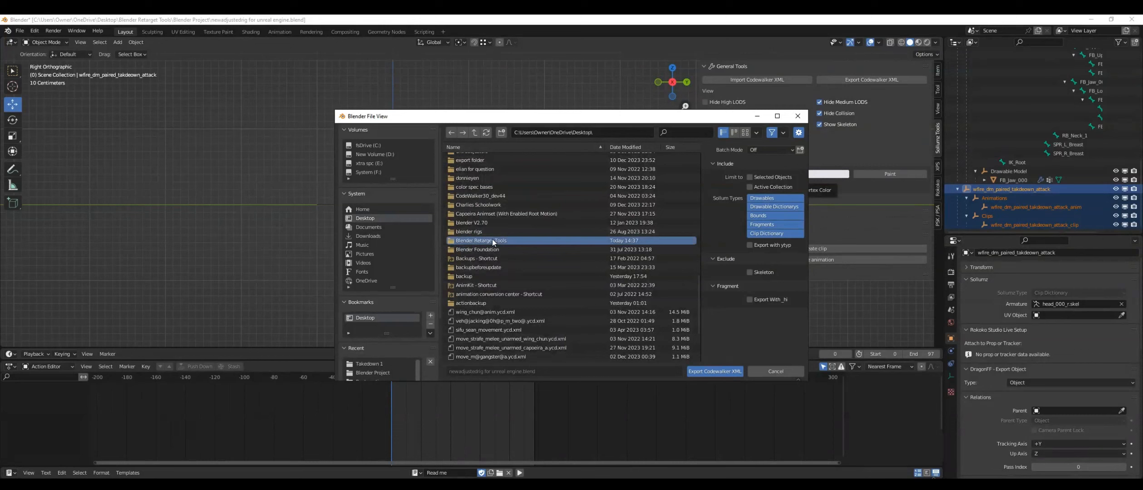
double_click(493, 241)
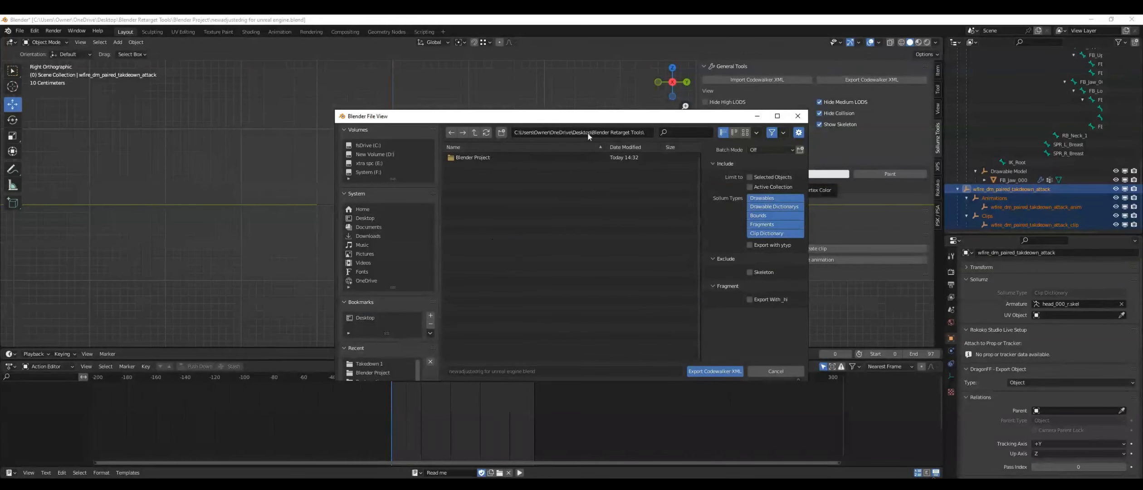
double_click(477, 158)
left_click(451, 135)
double_click(482, 158)
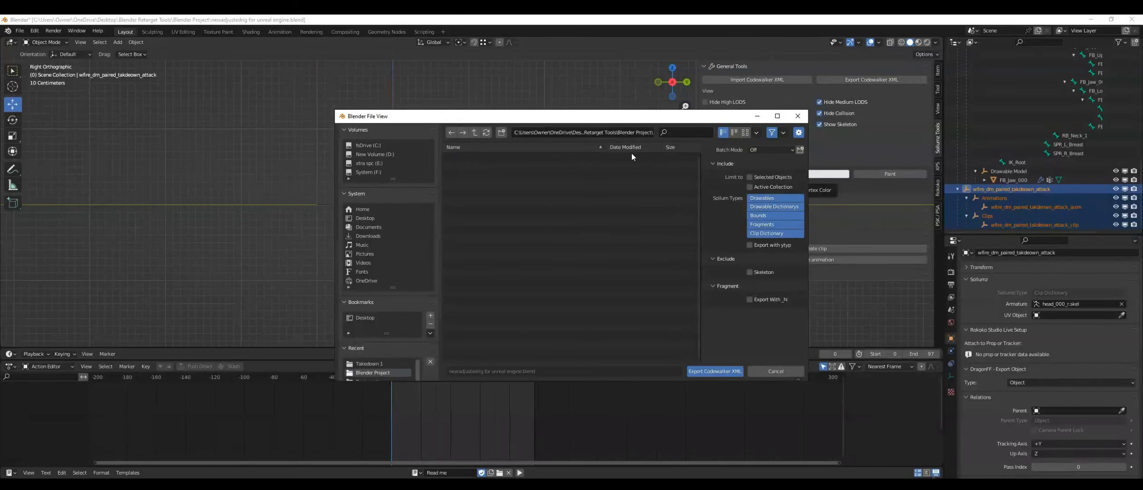
left_click(501, 134)
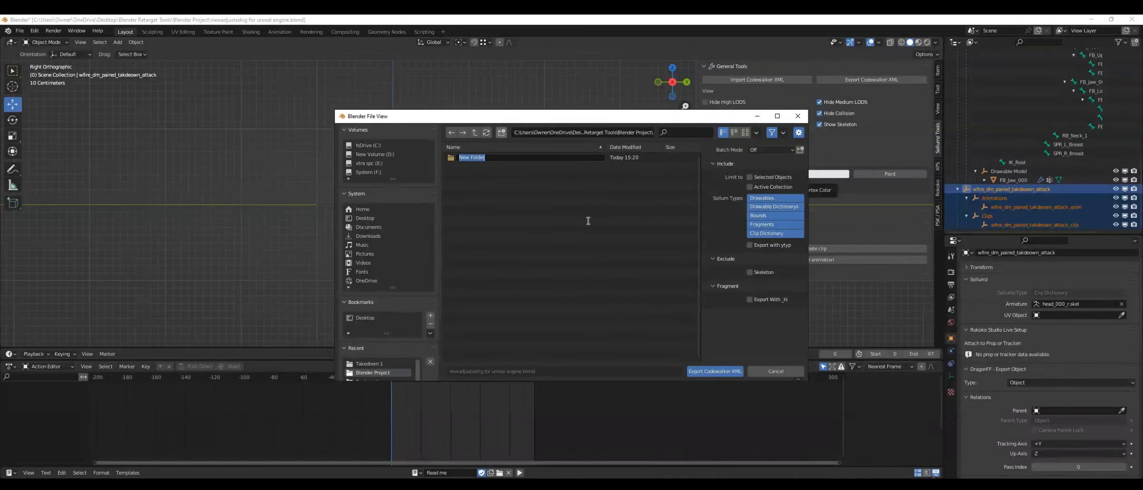
type("drunken master animation pack")
key("Return")
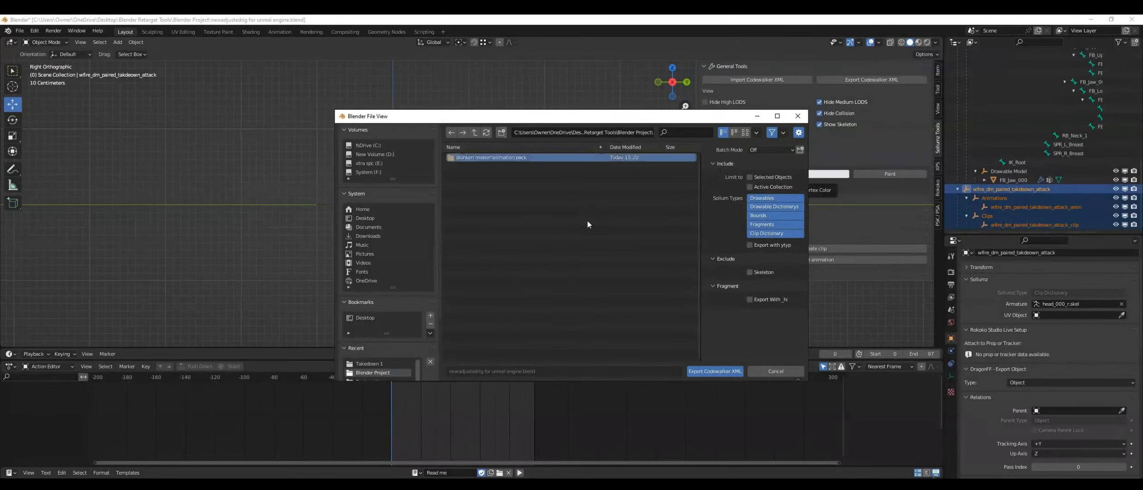
Export the Codewalker XML into the drunken master animation pack folder, limited to selected objects
left_click(516, 157)
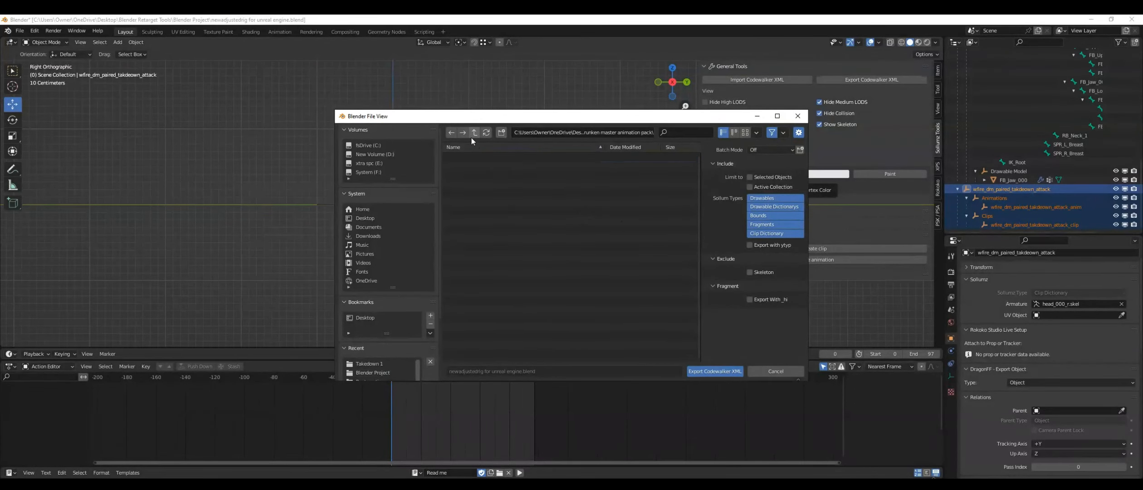
left_click(452, 133)
left_click(480, 157)
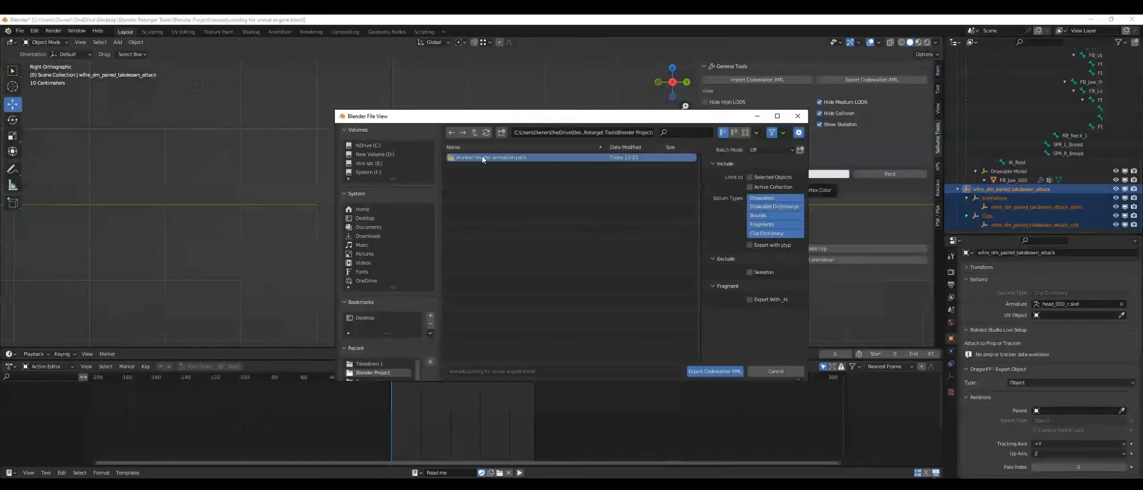
double_click(518, 157)
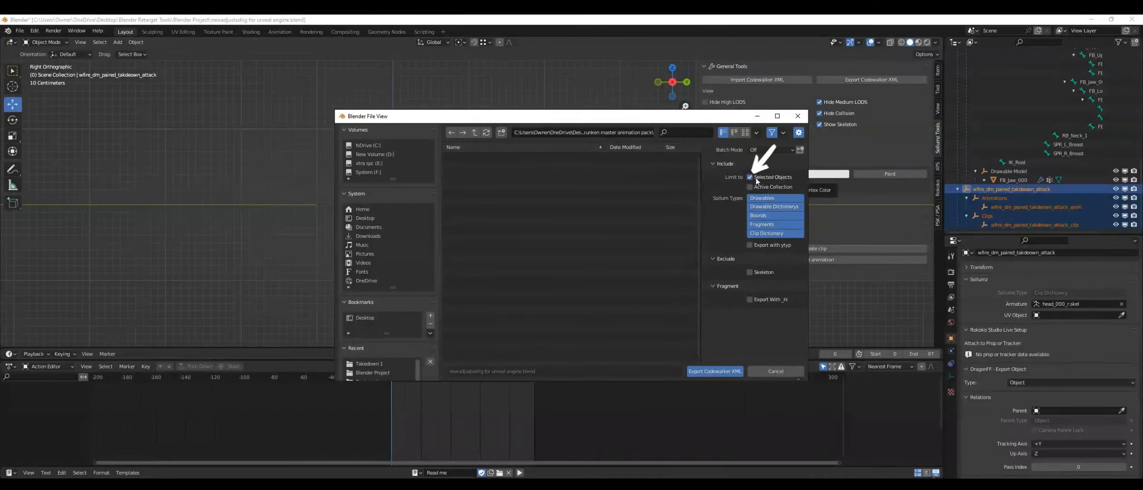
left_click(750, 177)
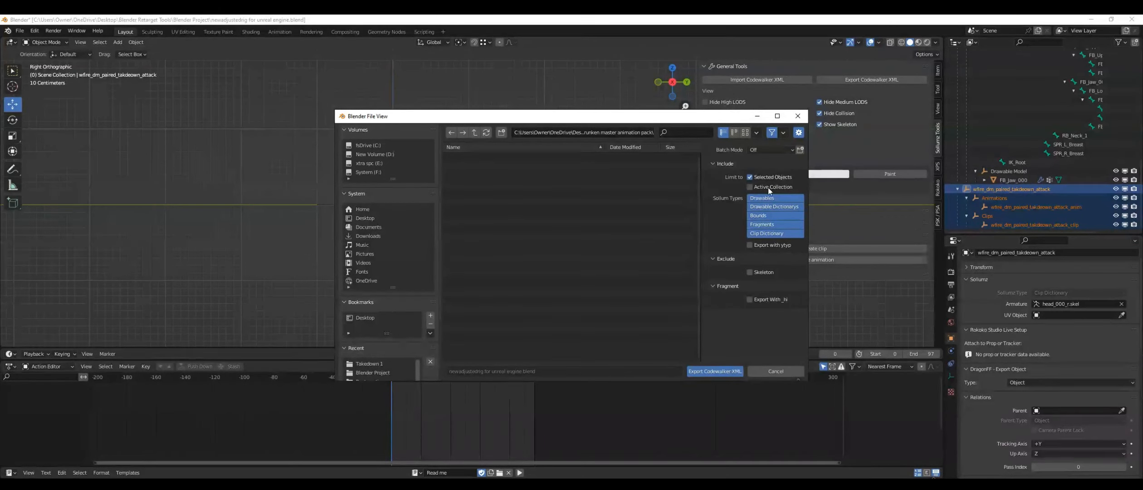
left_click(719, 373)
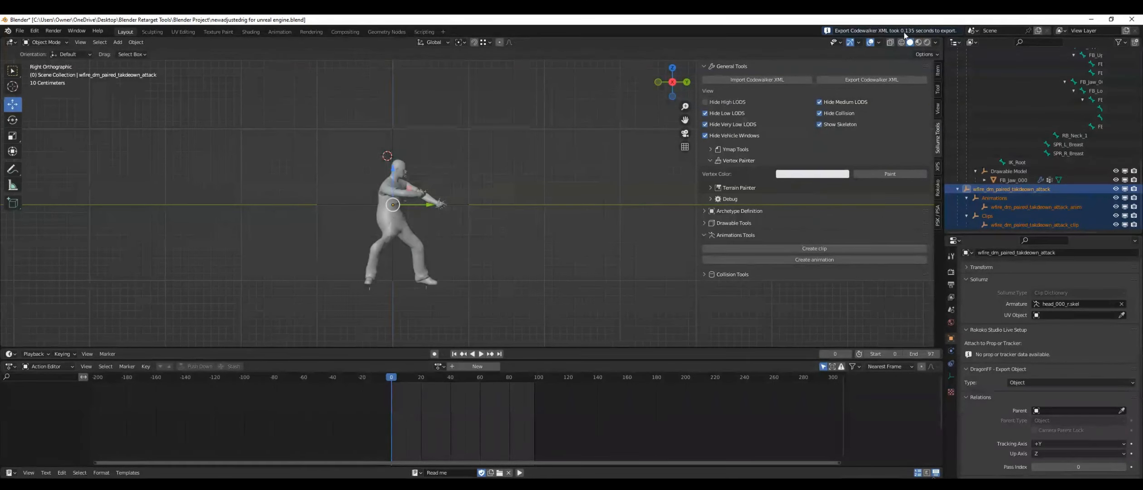
Review the Sollumz properties of the takedown attack's animation, clip and clip dictionary objects
left_click(1034, 207)
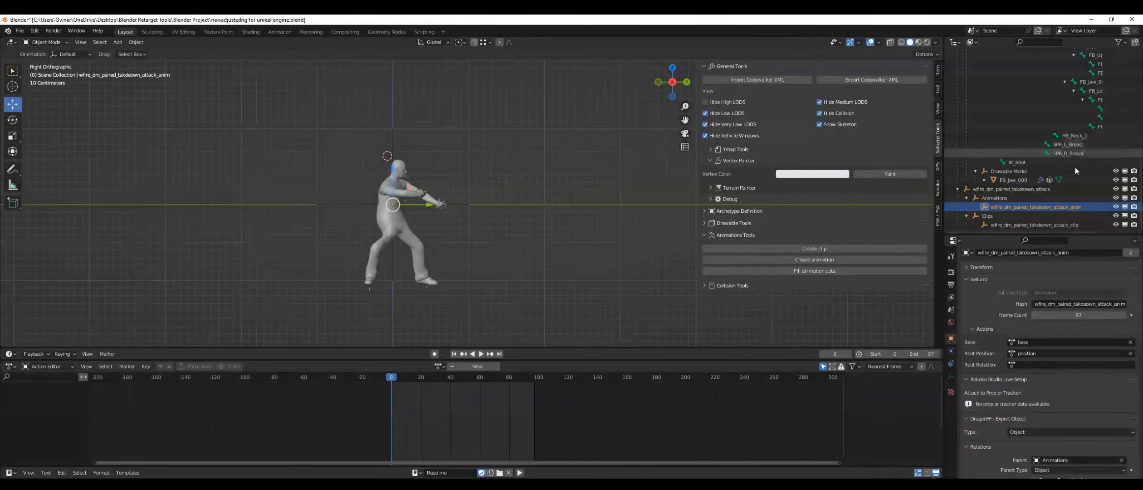
left_click(1015, 225)
left_click(1010, 206)
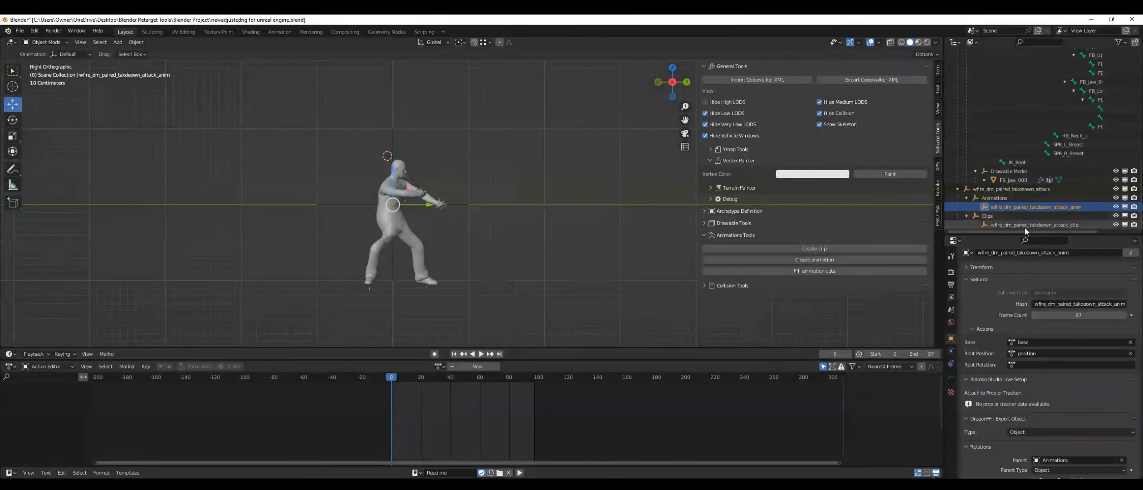
left_click(1026, 225)
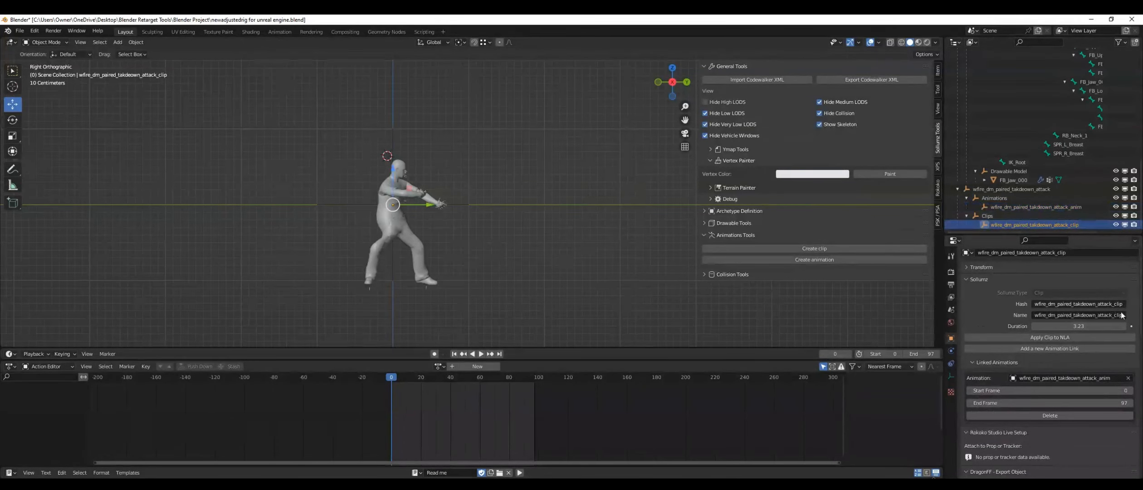
left_click(1014, 191)
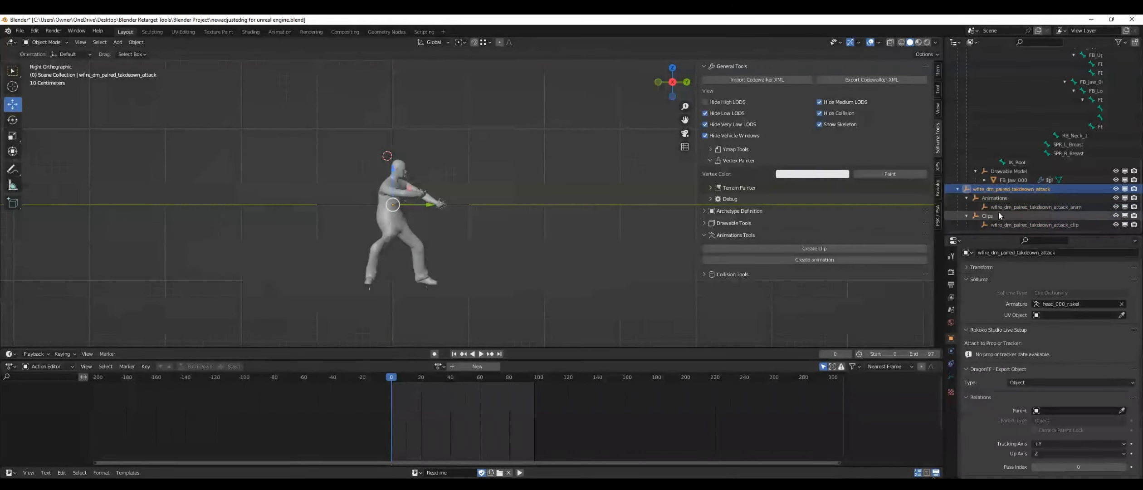
Try position as the Base action of the wfire_dm_paired_takdeown_attack_anim object
left_click(1034, 207)
left_click(1028, 344)
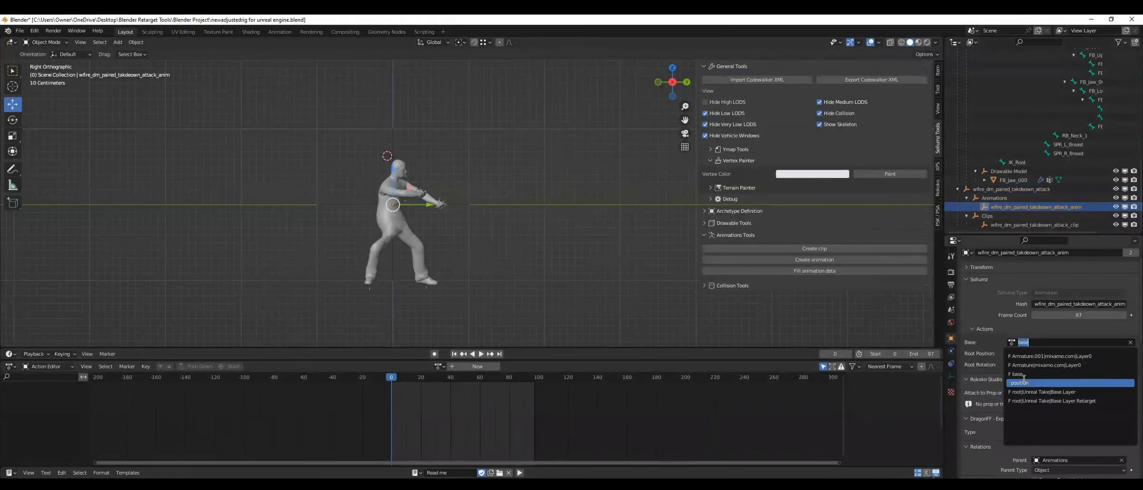
left_click(1030, 379)
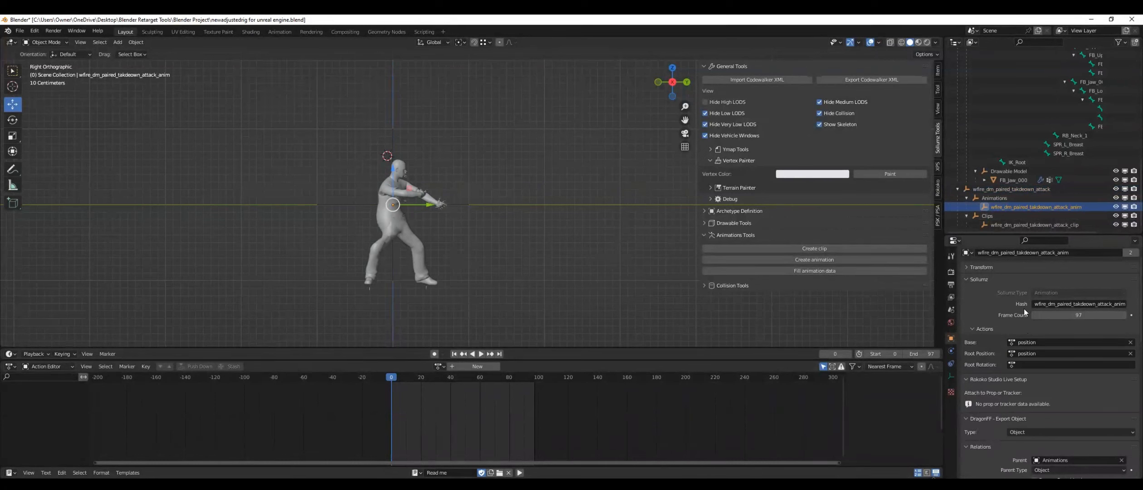
left_click(1027, 343)
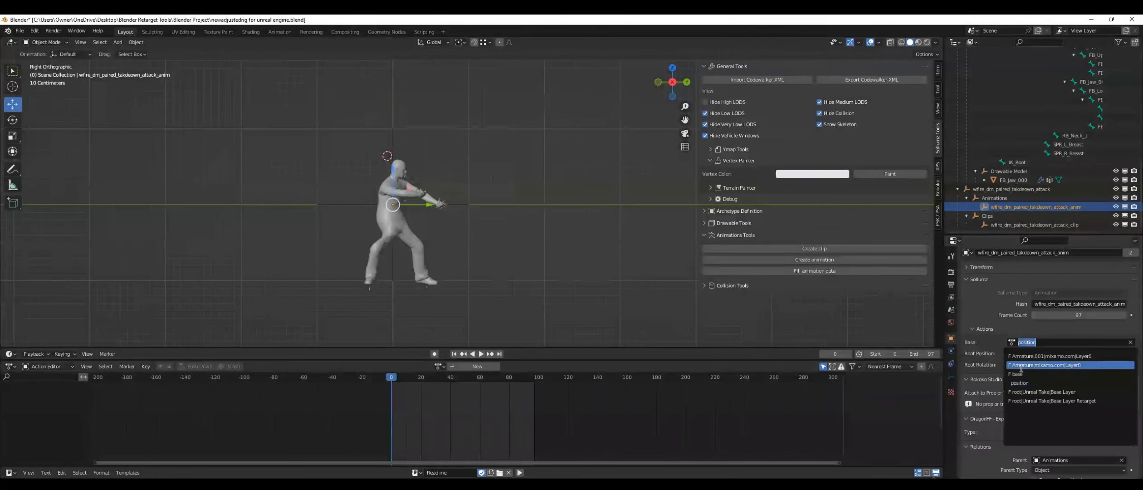
Select the wfire_dm_paired_takdeown_attack hierarchy and export it again as Codewalker XML into the drunken master animation pack folder
left_click(1012, 189)
right_click(1012, 188)
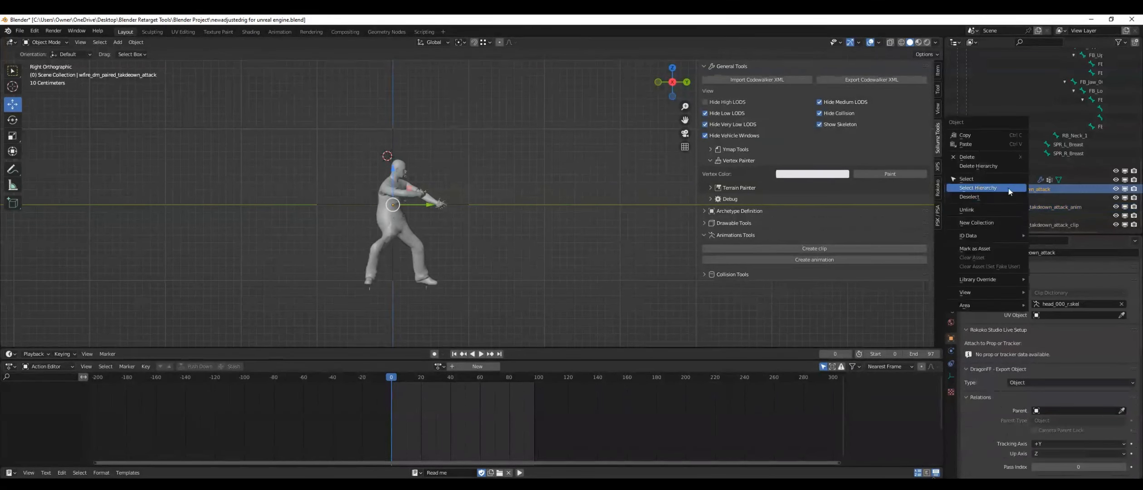
left_click(1008, 187)
left_click(872, 79)
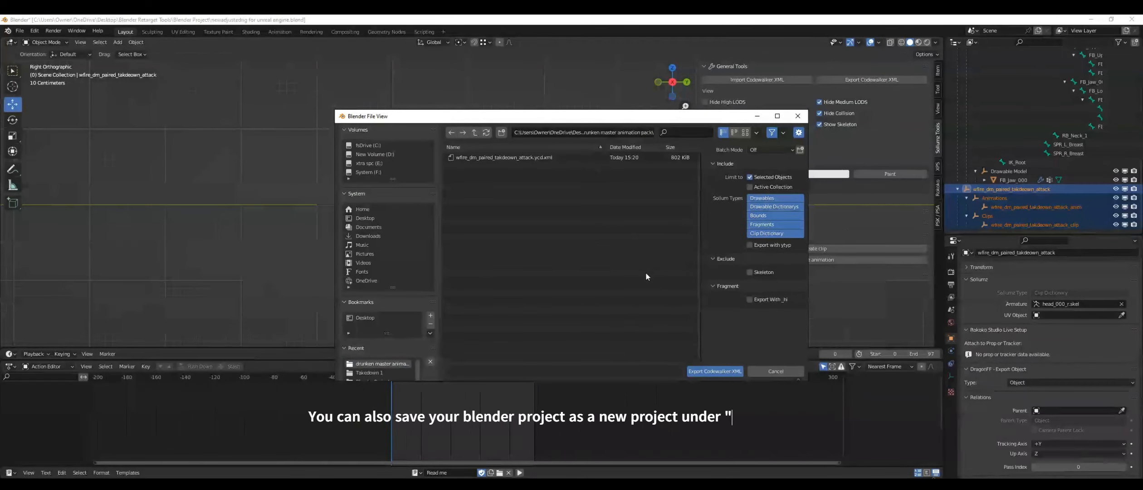
left_click(715, 371)
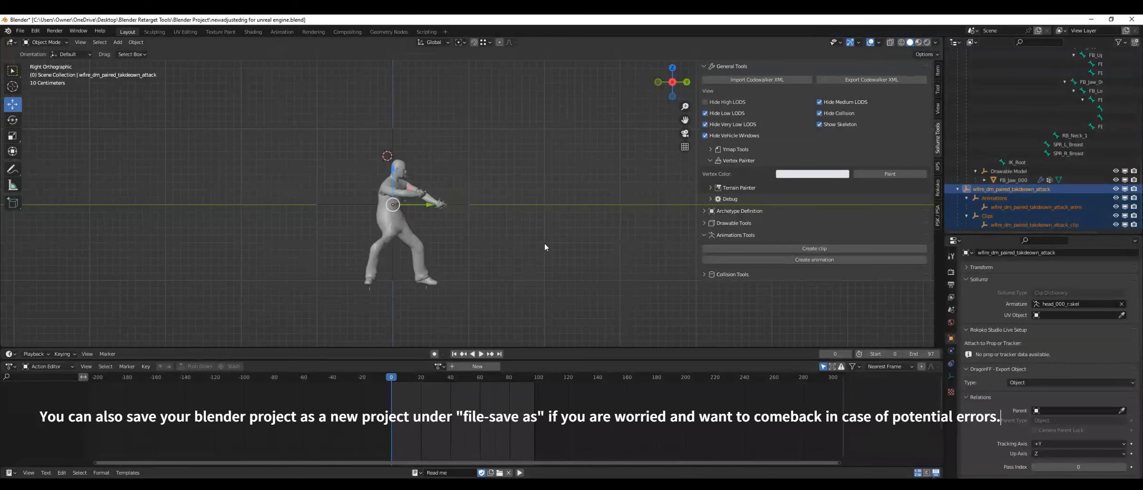
Play the takedown attack animation in the viewport and stop the playback
left_click(481, 354)
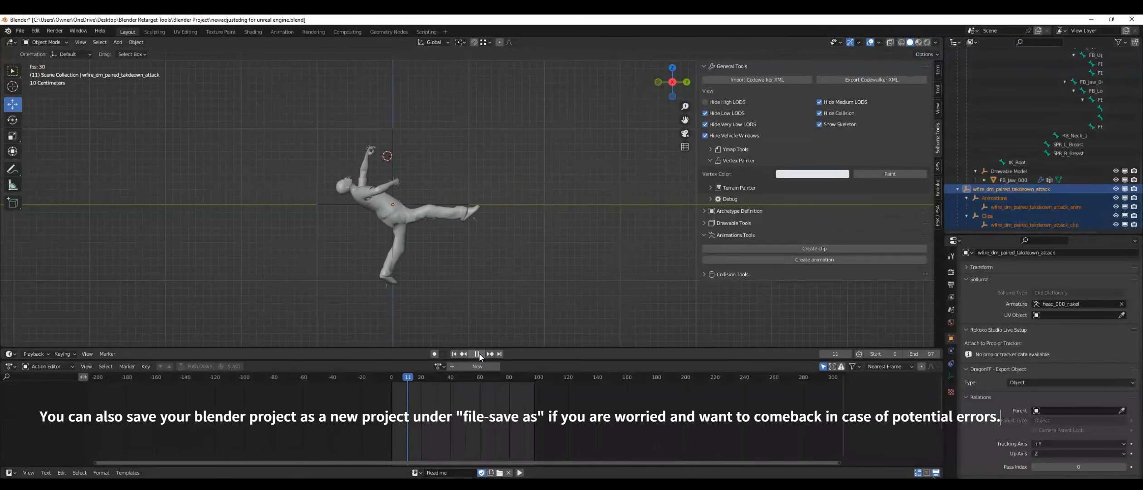
key("Escape")
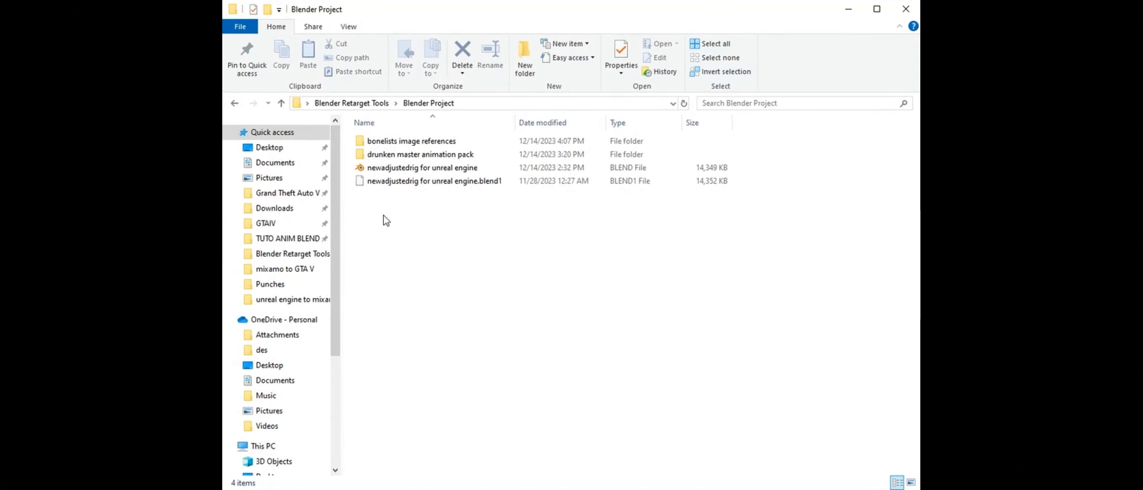
In File Explorer, examine the mixamo to GTA V images in bonelists image references and return to the Blender Project folder
double_click(411, 145)
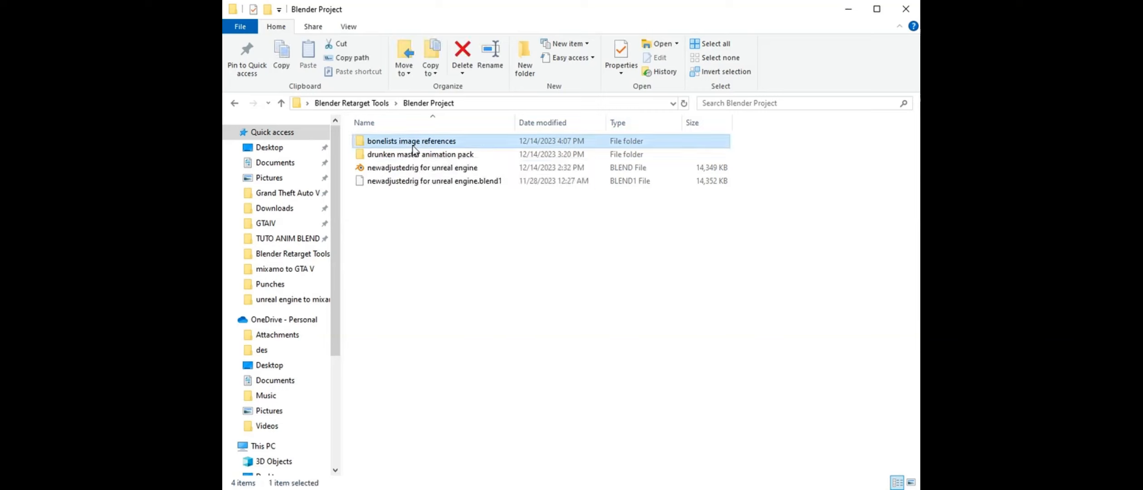
left_click(421, 143)
double_click(421, 144)
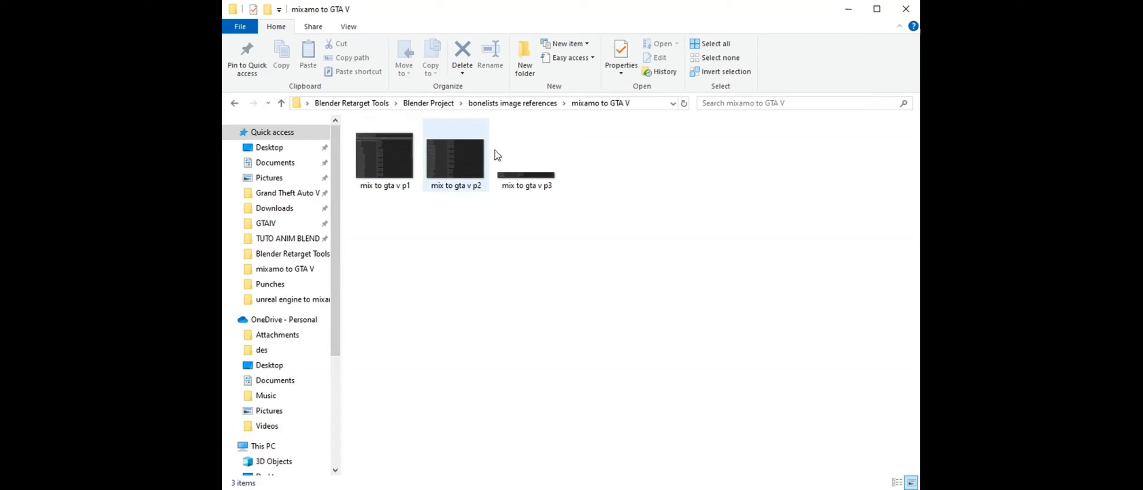
left_click(532, 103)
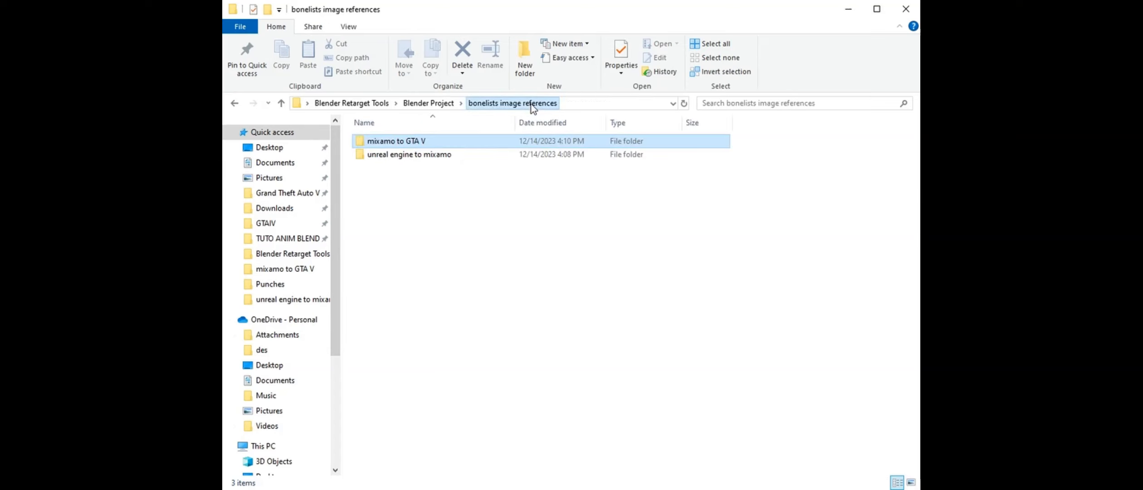
left_click(435, 104)
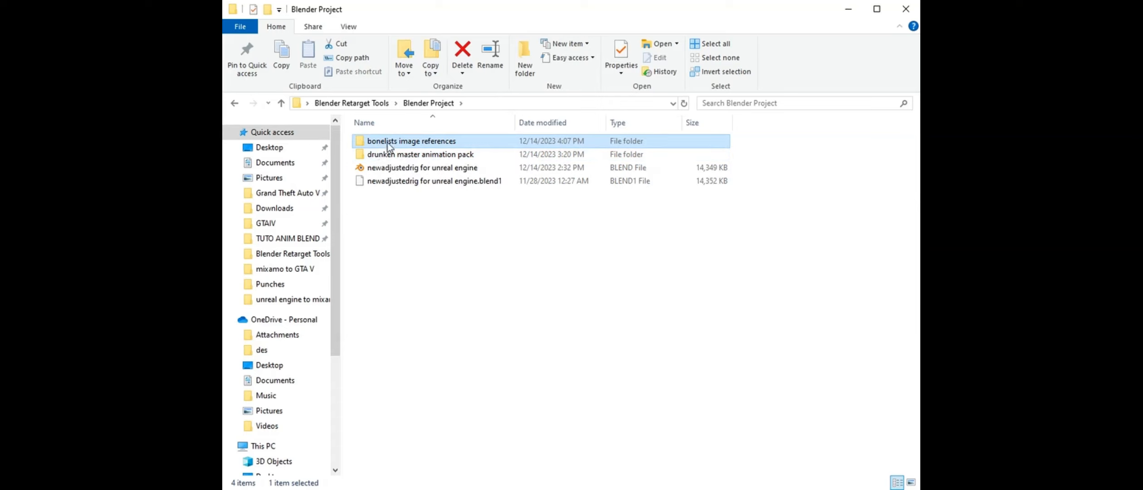
Check the exported file in the drunken master animation pack folder and open the Links text document in Blender Retarget Tools
double_click(416, 157)
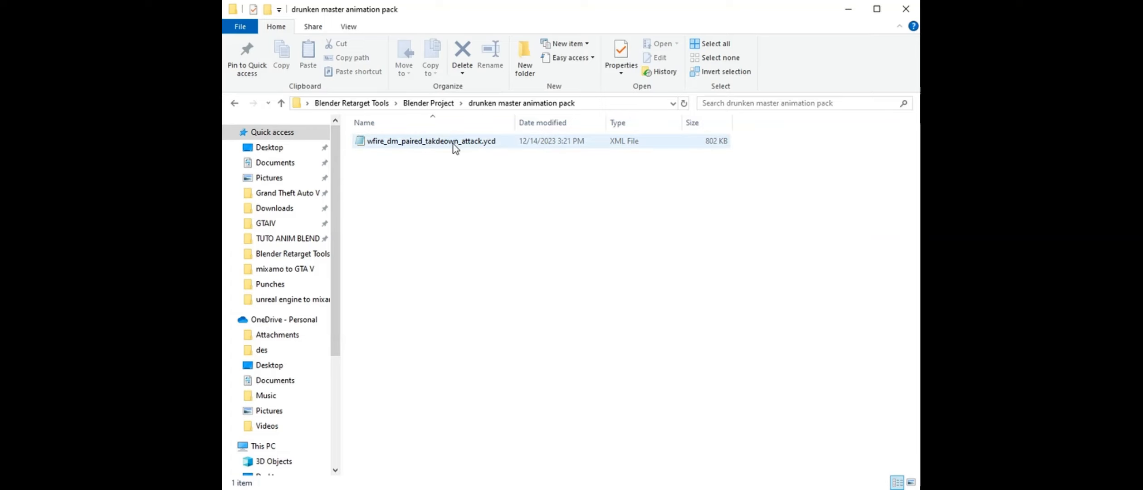
left_click(434, 104)
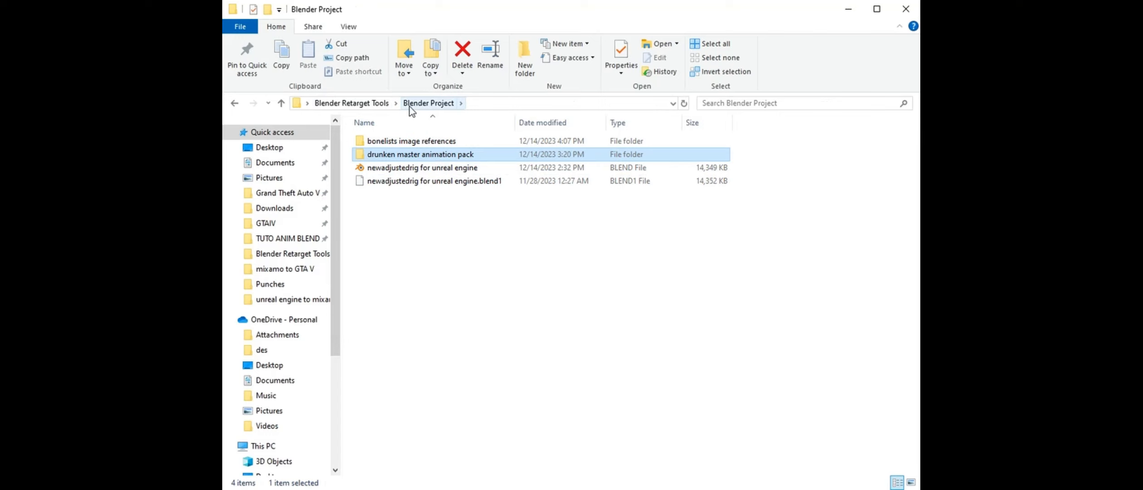
left_click(386, 108)
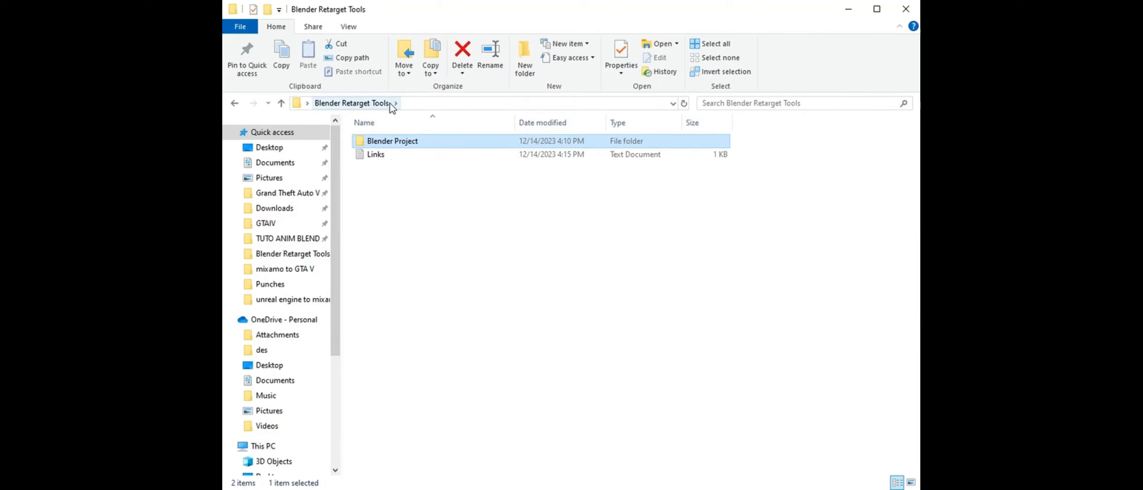
double_click(383, 156)
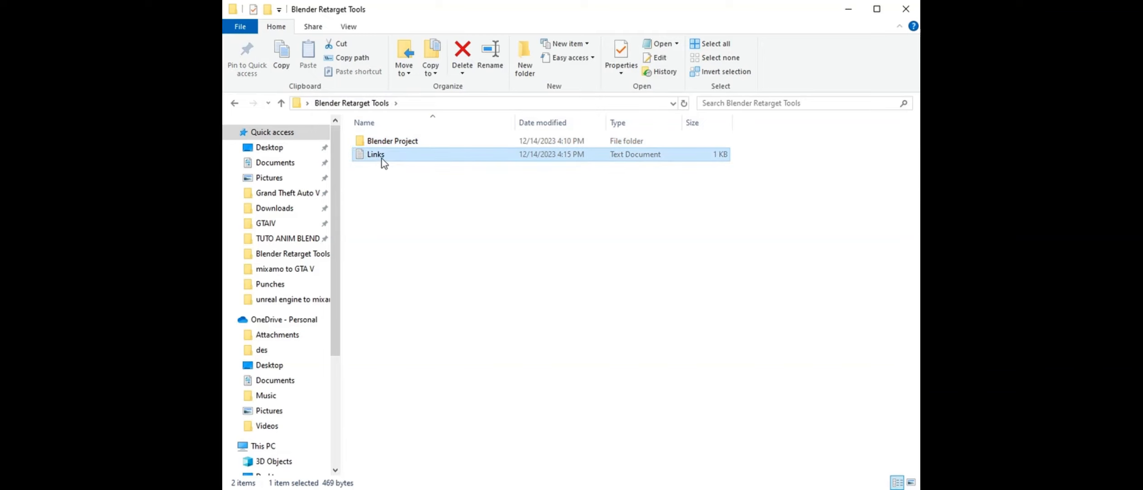
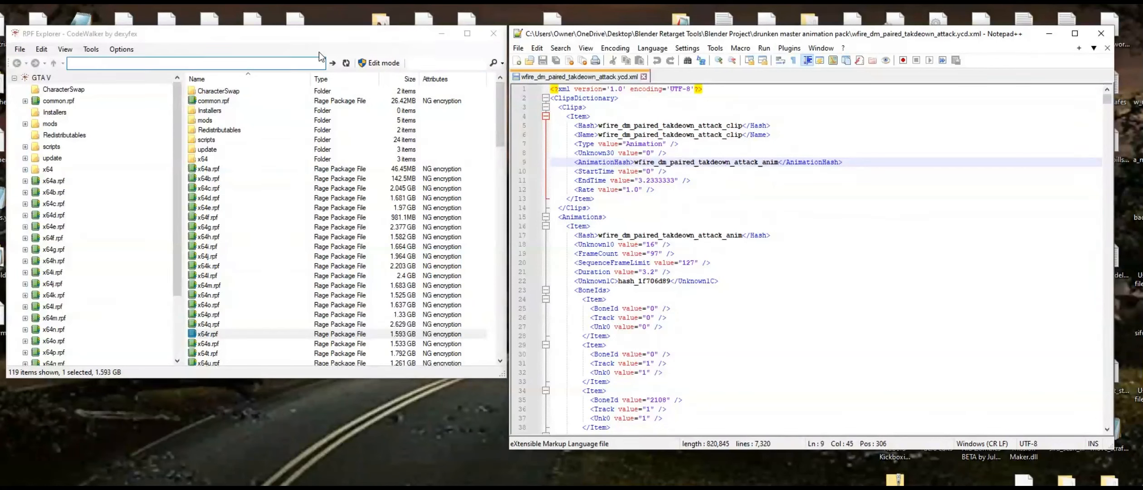
Close the animation XML in Notepad++ and place the drunken master animation pack folder window beside RPF Explorer
left_click(698, 192)
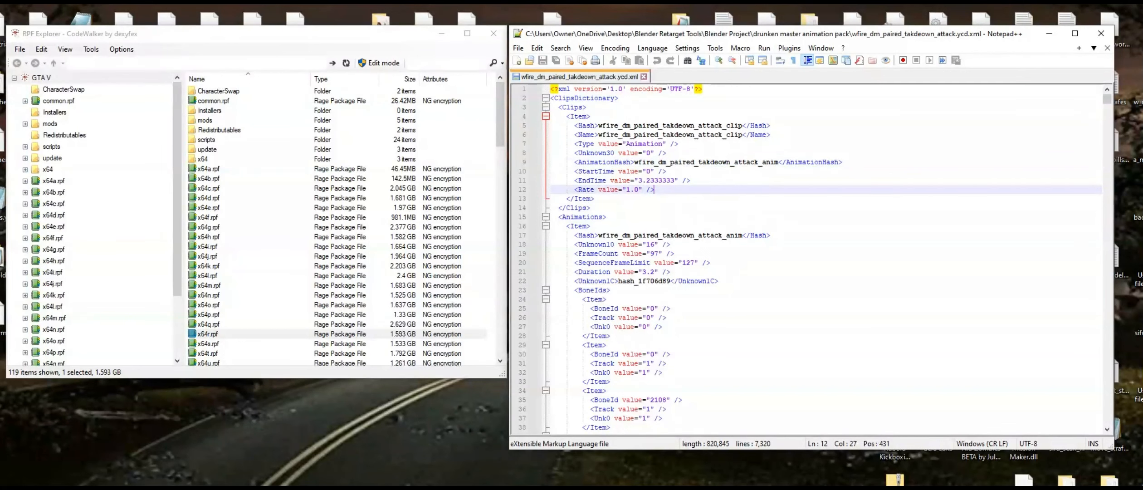
key("alt+Tab")
left_click(743, 217)
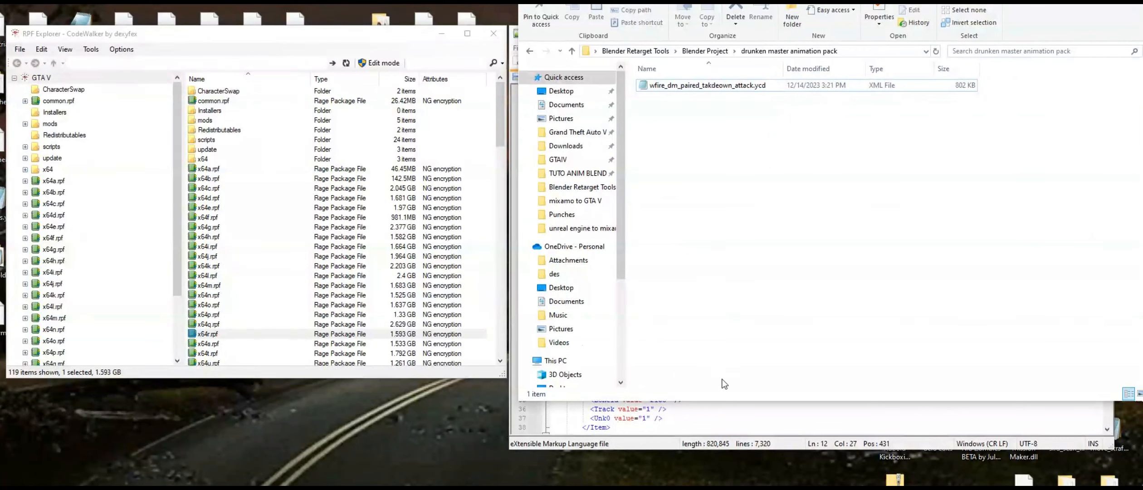
left_click(730, 413)
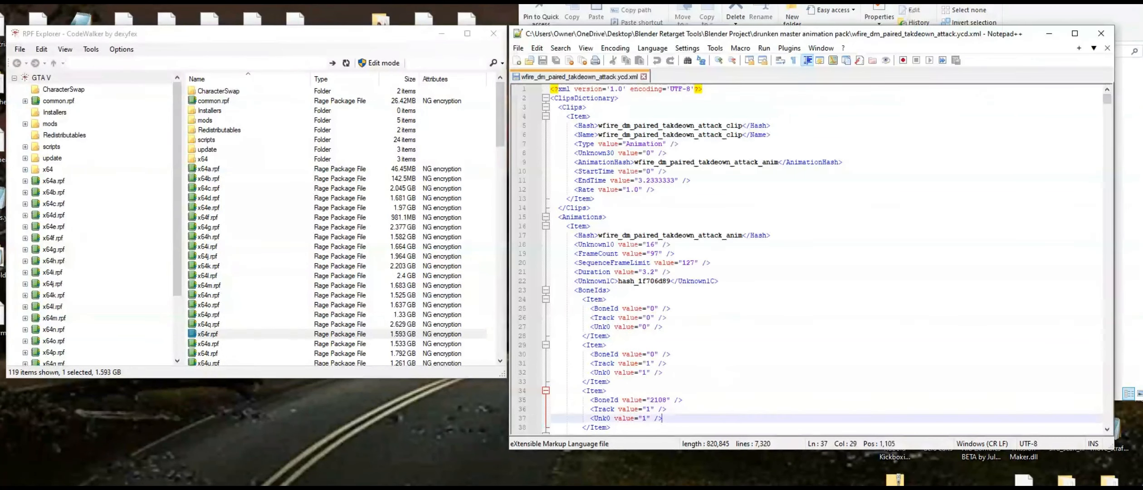
left_click(1099, 34)
left_click_drag(690, 5, 676, 32)
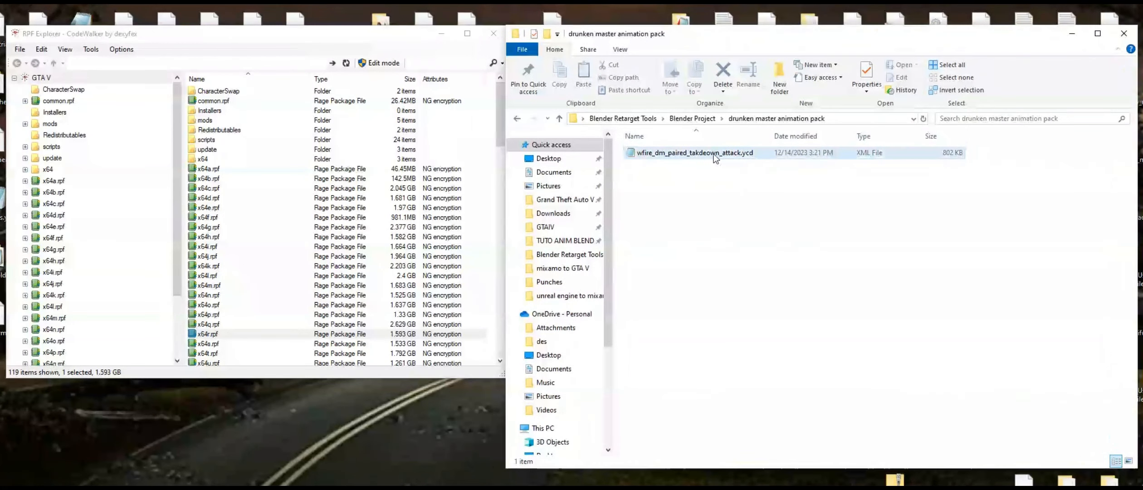
Open wfire_dm_paired_takdeown_attack.ycd from the drunken master animation pack folder in Notepad++
right_click(669, 157)
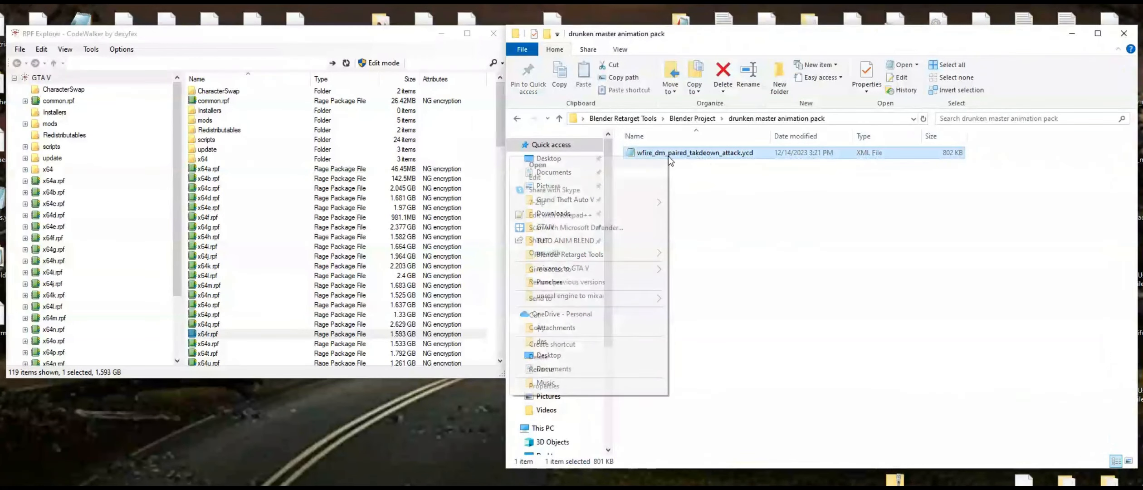
left_click(578, 215)
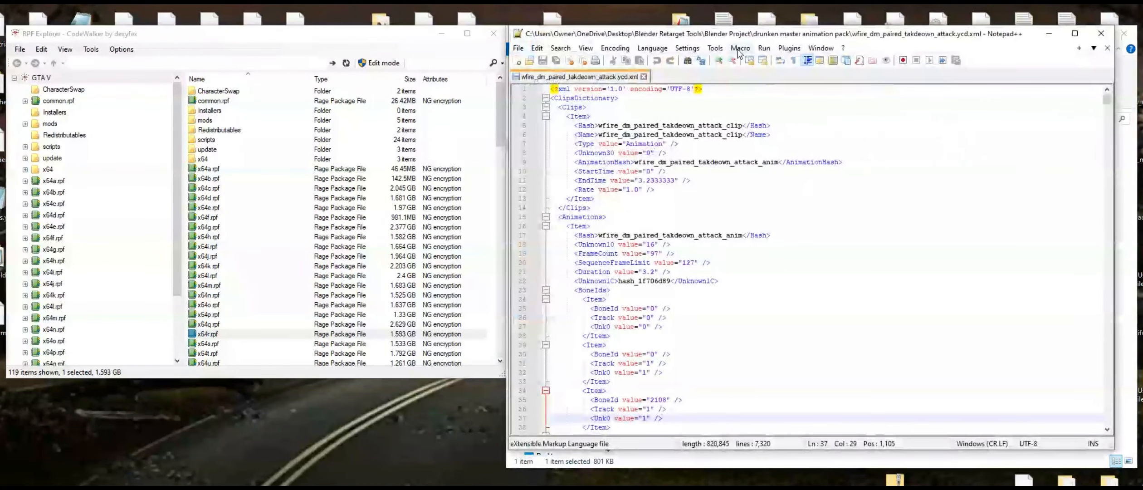
left_click_drag(731, 35, 730, 30)
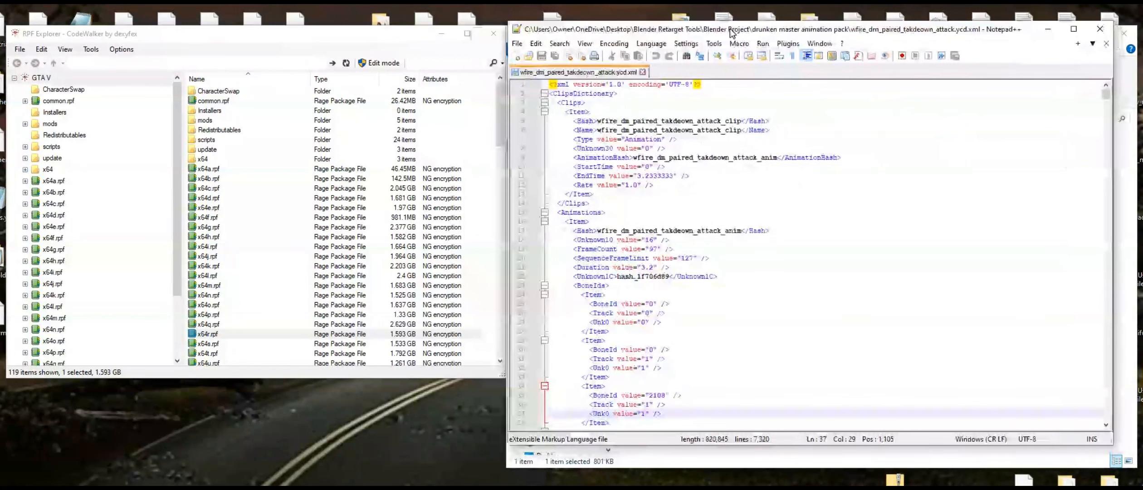
Examine the structure of the Clips and Animations sections by collapsing and expanding them and their Item blocks
left_click(616, 111)
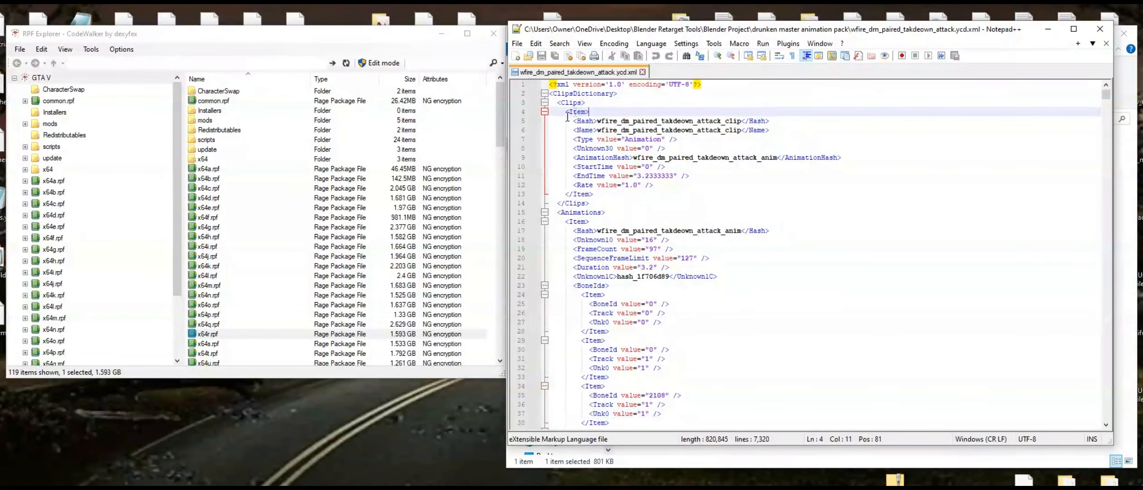
left_click(544, 102)
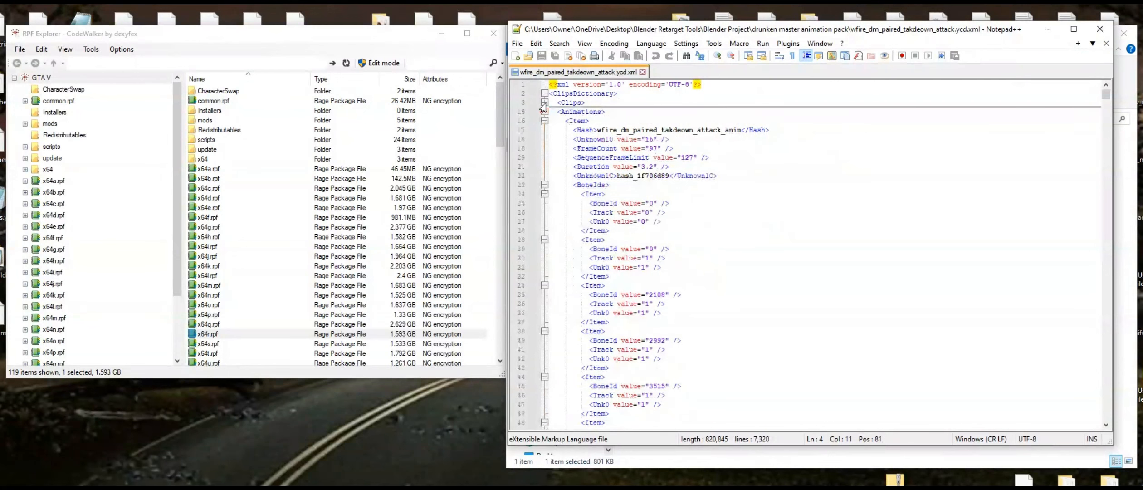
left_click(544, 111)
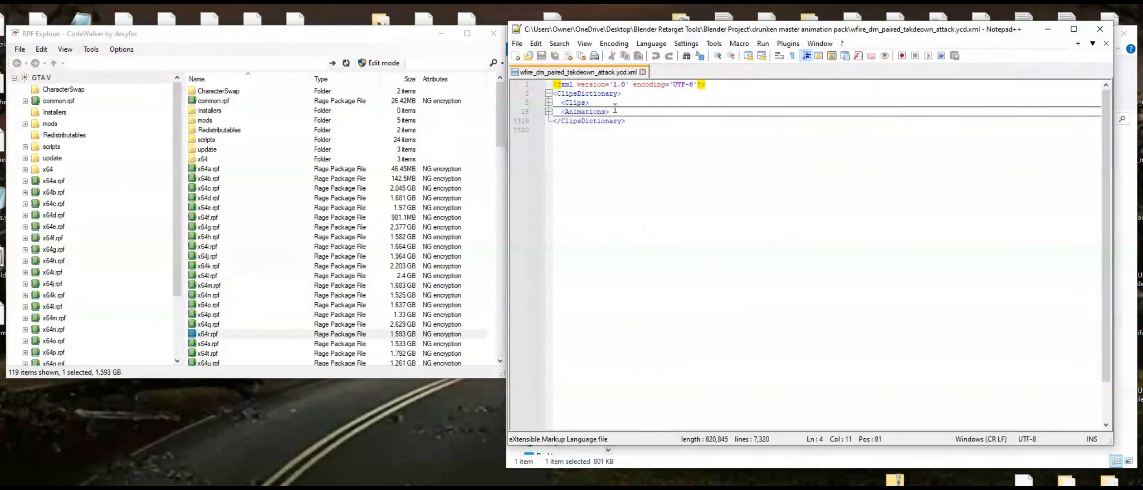
left_click(548, 112)
left_click(546, 102)
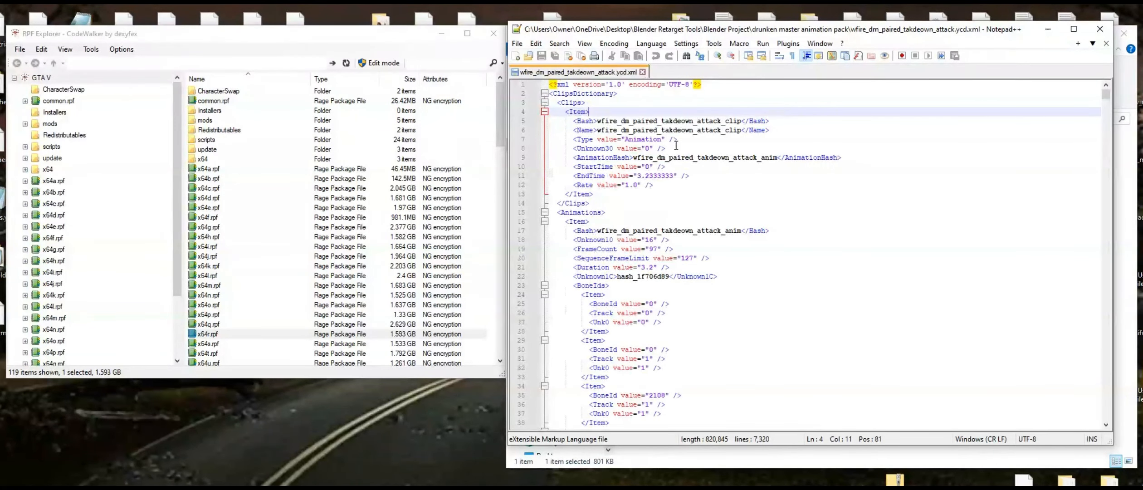
left_click(544, 112)
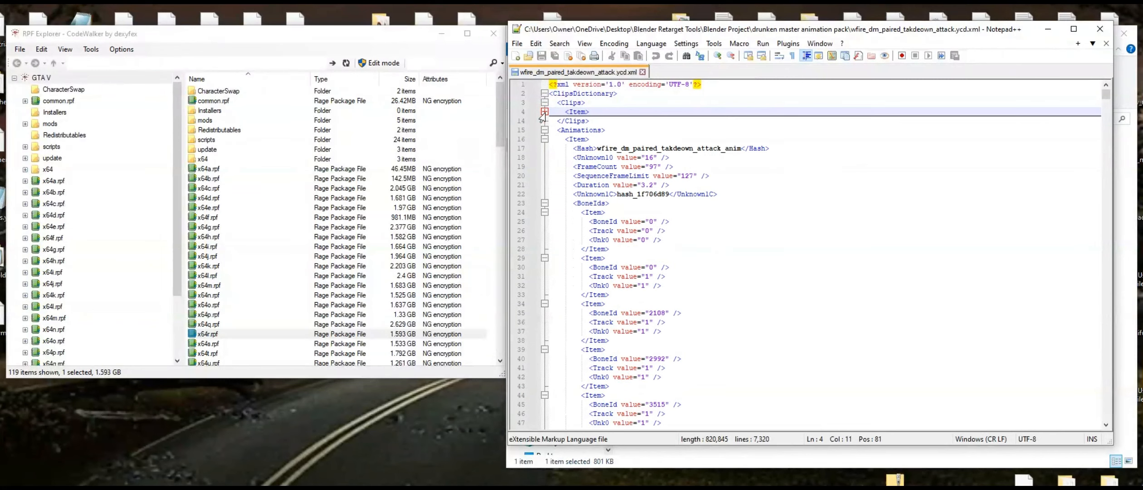
left_click(544, 139)
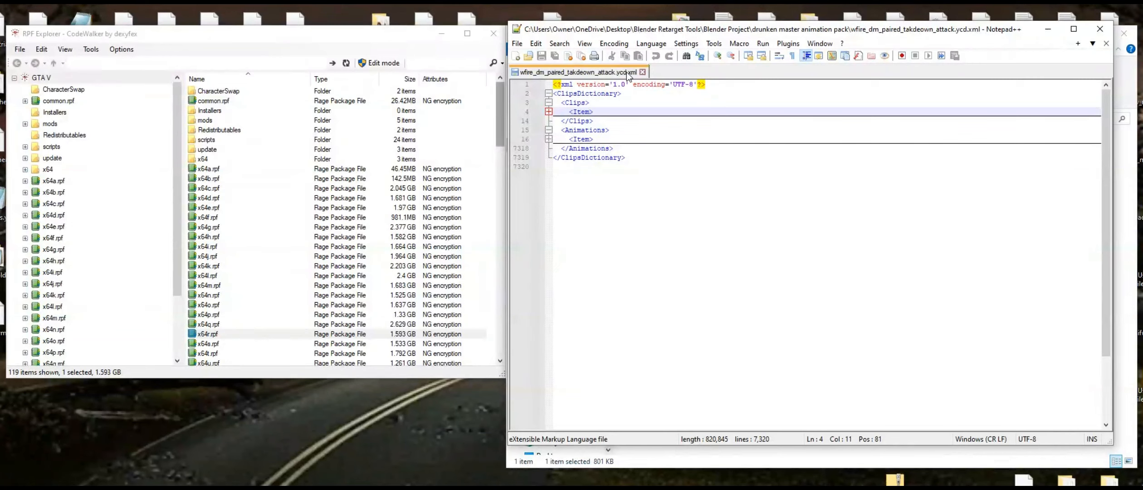
left_click(548, 112)
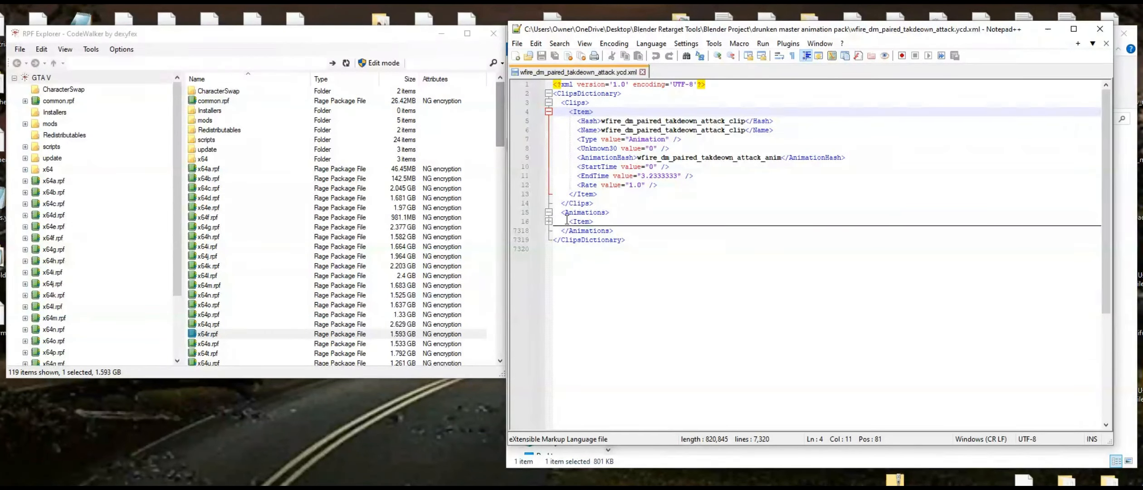
left_click(548, 221)
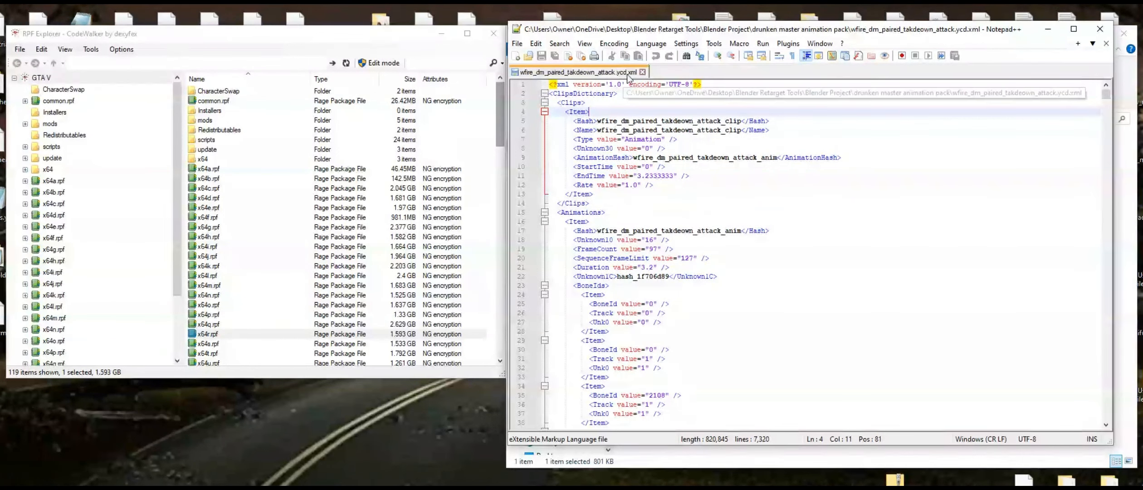
left_click(544, 112)
left_click(544, 112)
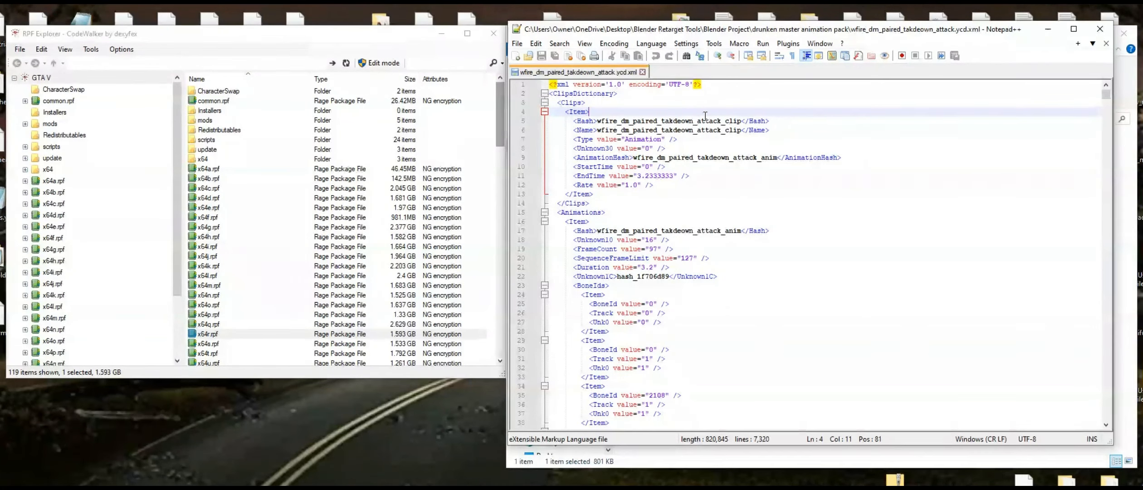
Correct the misspelled Hash value of the clip item to wfire_dm_paired_takedown_attack_clip
left_click(673, 121)
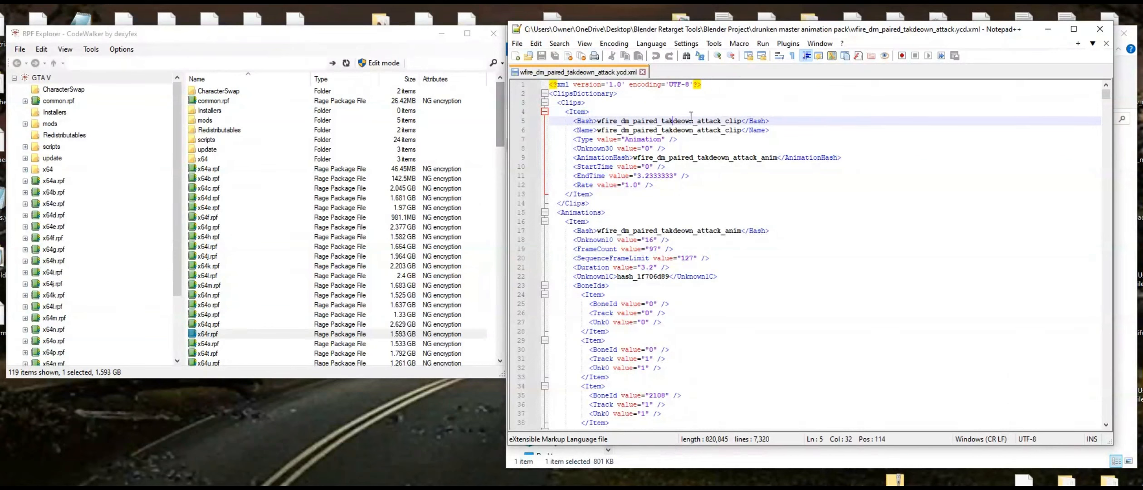
left_click(677, 111)
left_click(674, 122)
key("Left")
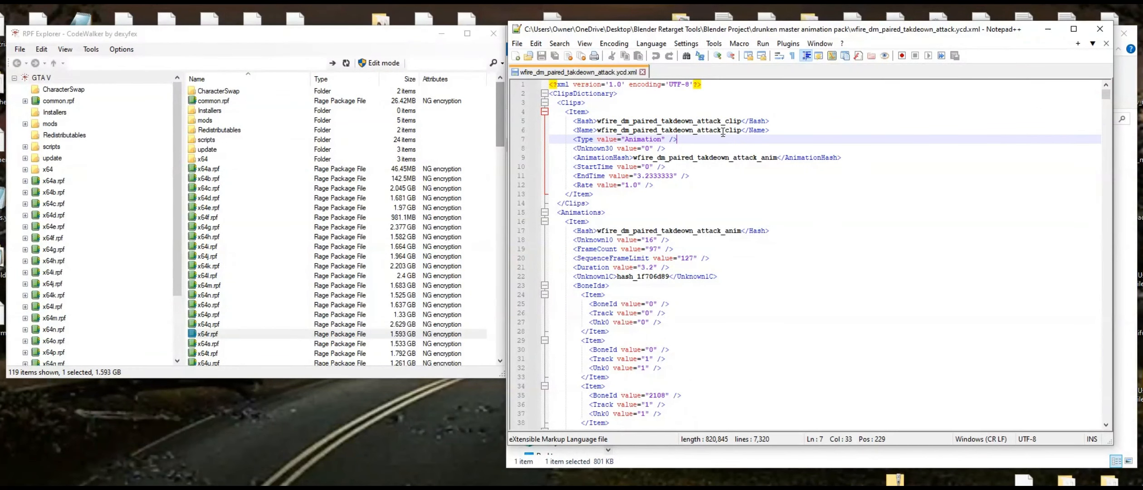
double_click(691, 120)
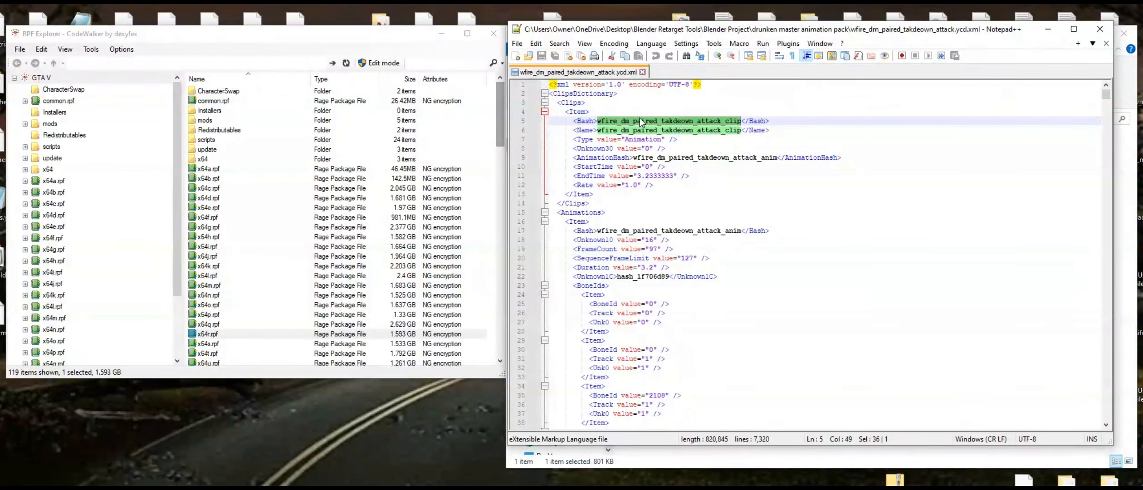
left_click(691, 121)
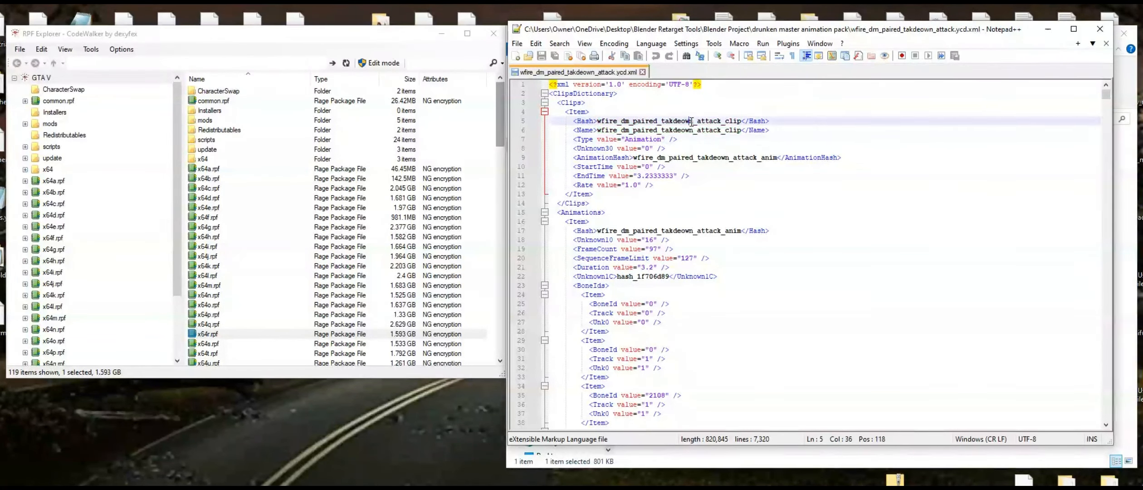
key("Left")
key("BackSpace")
key("BackSpace")
key("BackSpace")
key("BackSpace")
key("BackSpace")
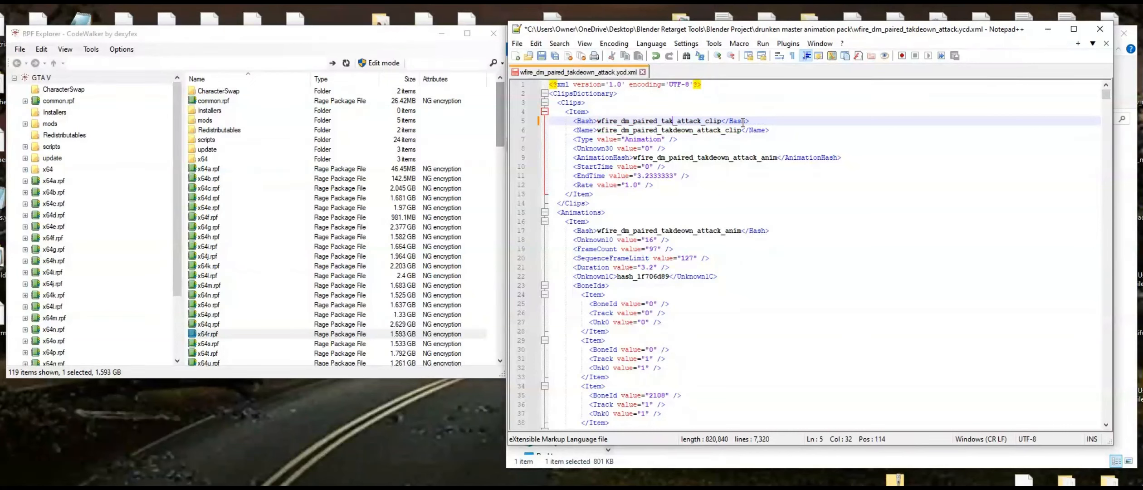
type("edown")
Copy the corrected clip Hash value and paste it over the clip's Name value
double_click(694, 130)
left_click(694, 131)
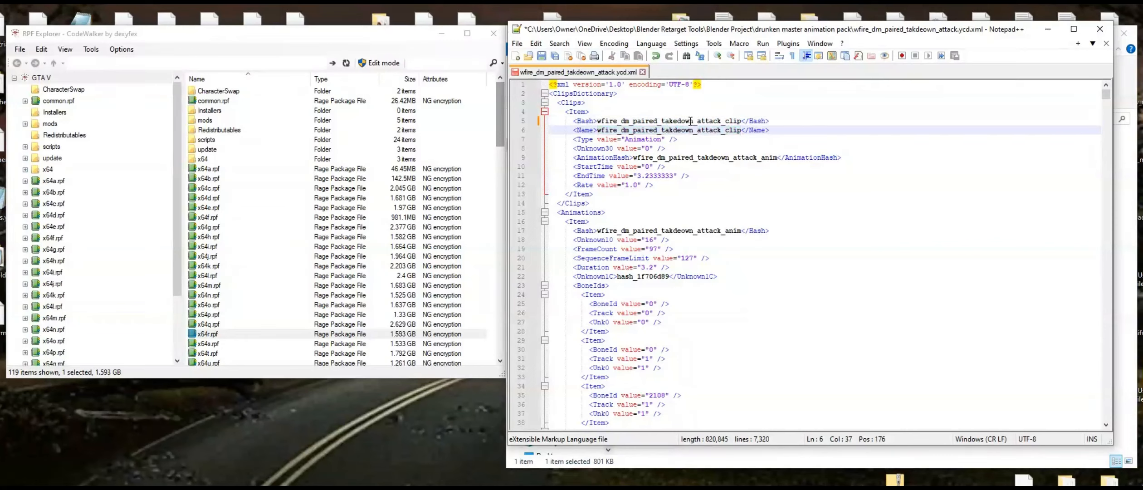
double_click(691, 122)
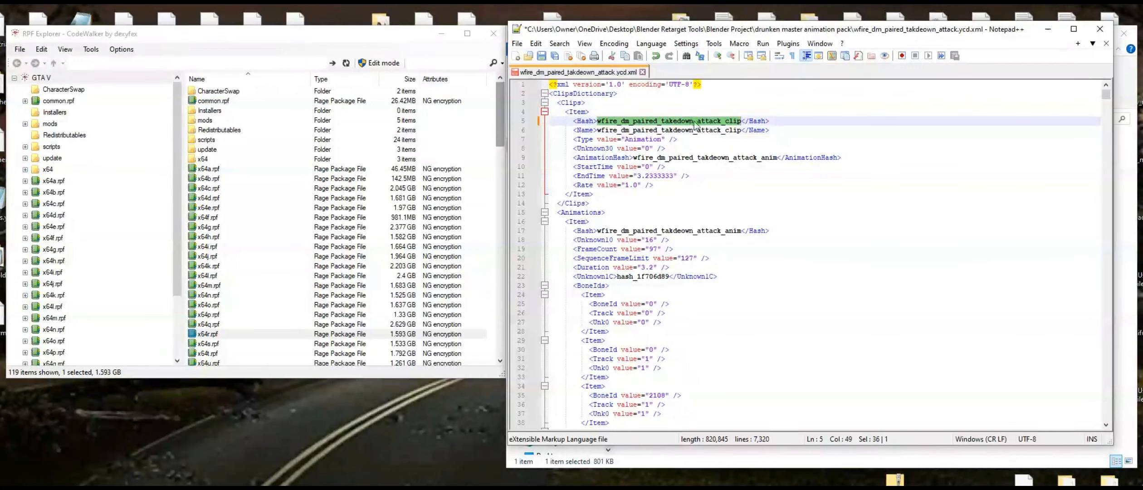
right_click(696, 123)
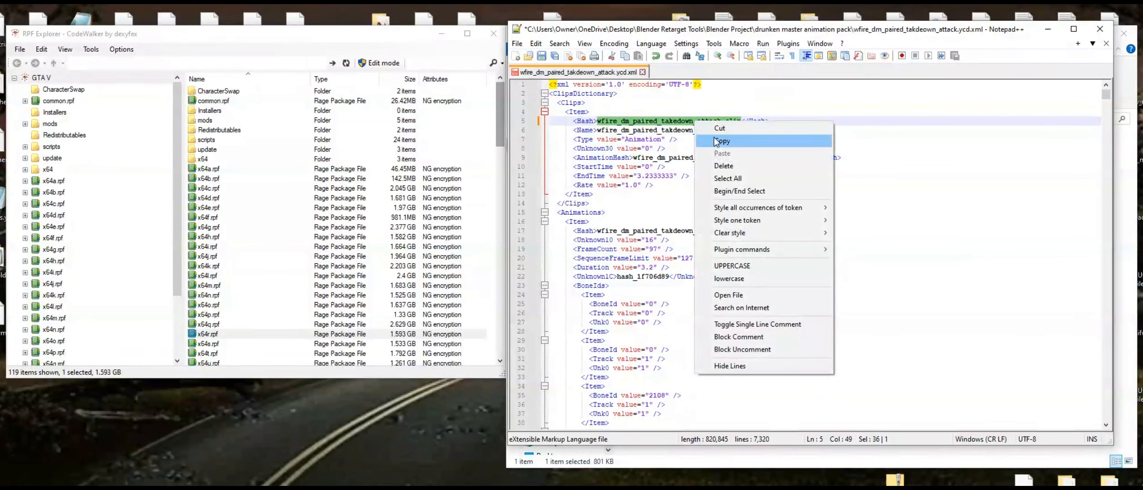
left_click(713, 133)
left_click(687, 132)
double_click(687, 131)
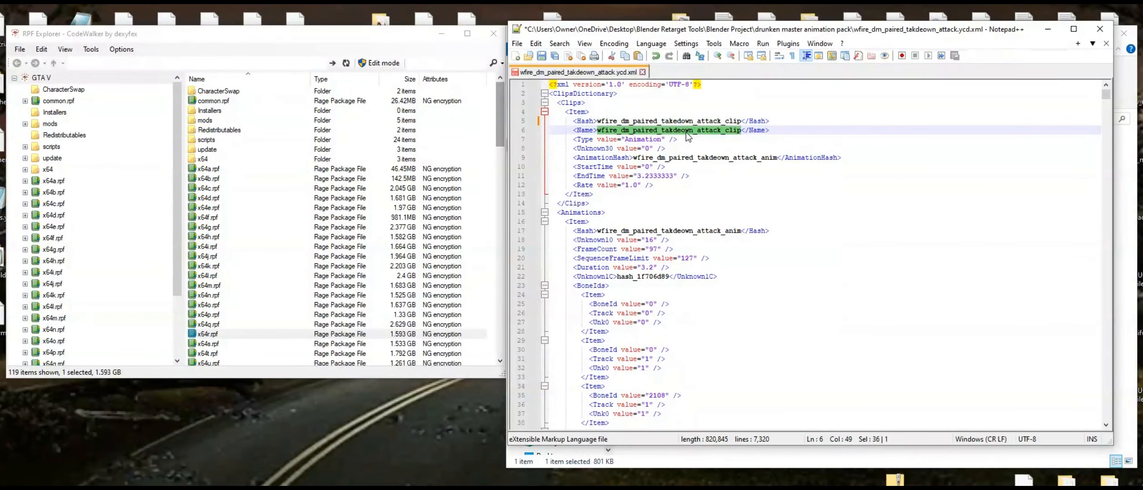
right_click(686, 132)
left_click(721, 167)
left_click(700, 142)
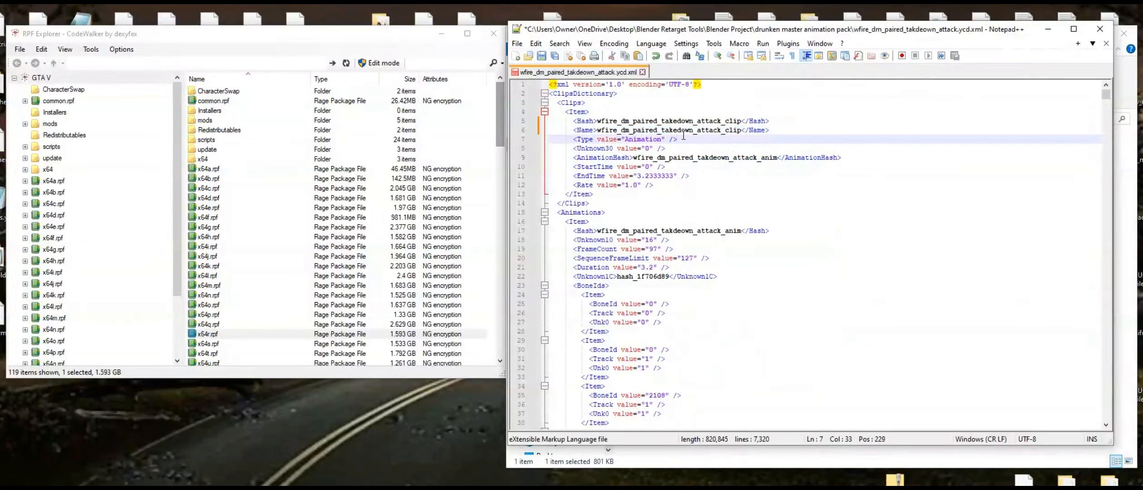
Select the clip's misspelled AnimationHash value wfire_dm_paired_takdeown_attack_anim and bring up the Replace dialog with it as the search text
left_click(704, 158)
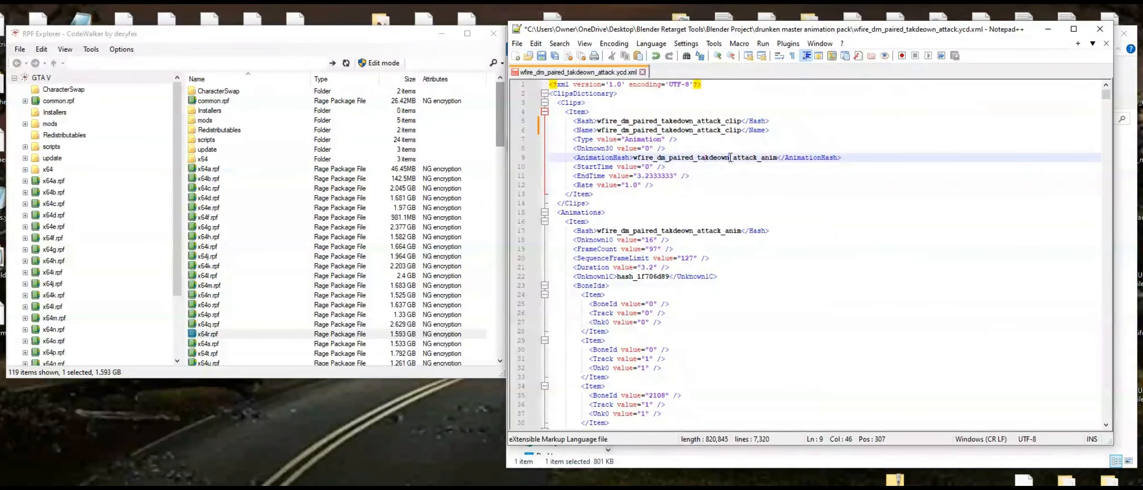
left_click_drag(730, 158, 699, 157)
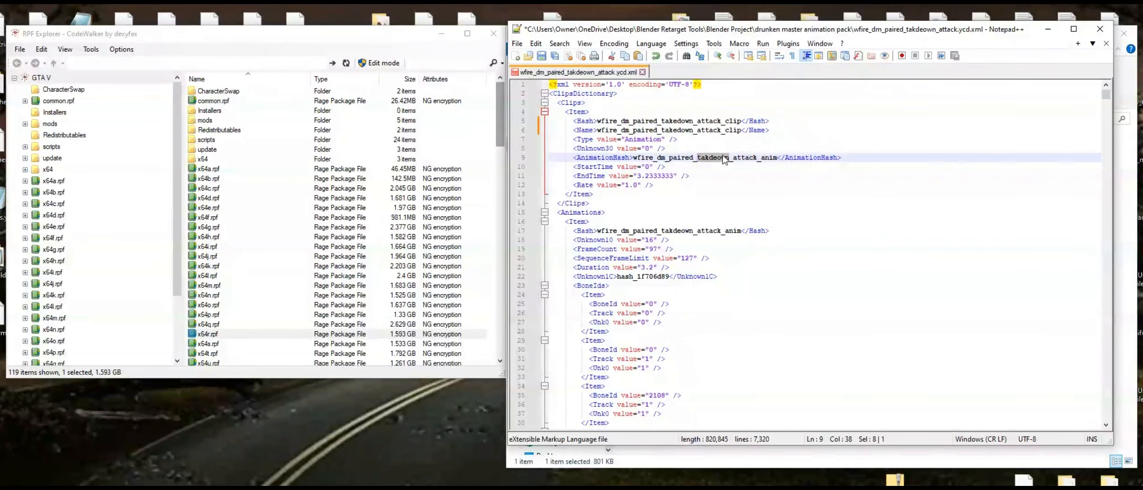
left_click(698, 148)
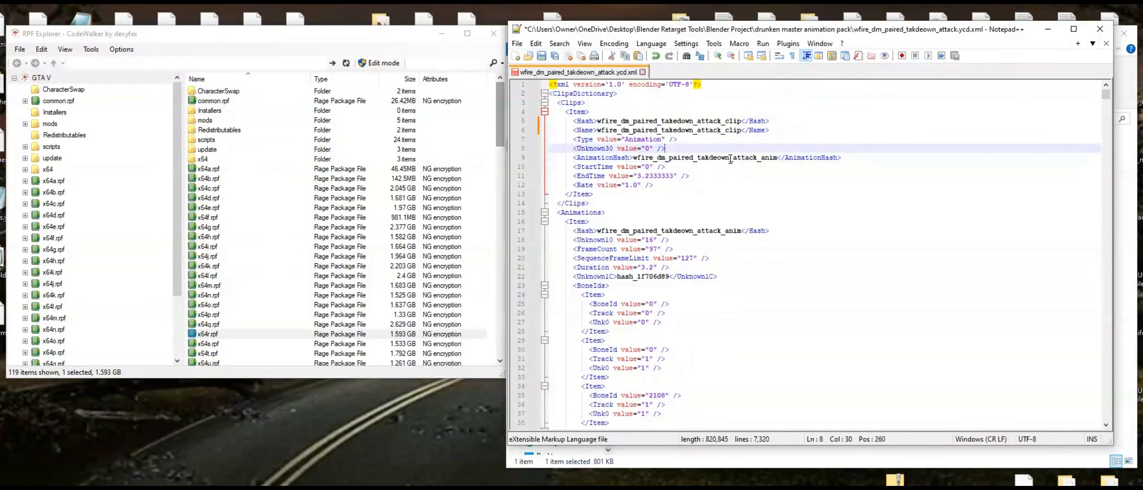
left_click_drag(730, 159, 697, 159)
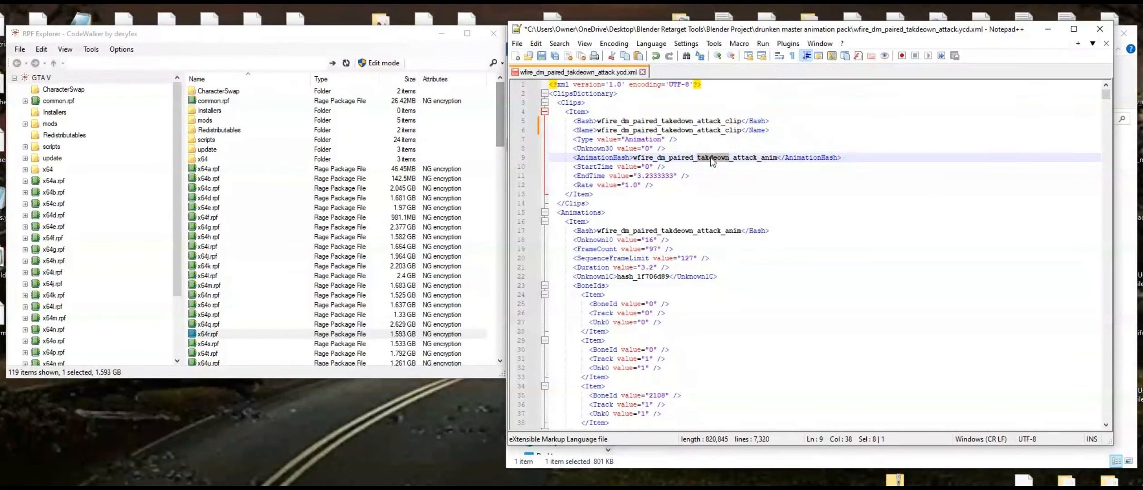
double_click(686, 158)
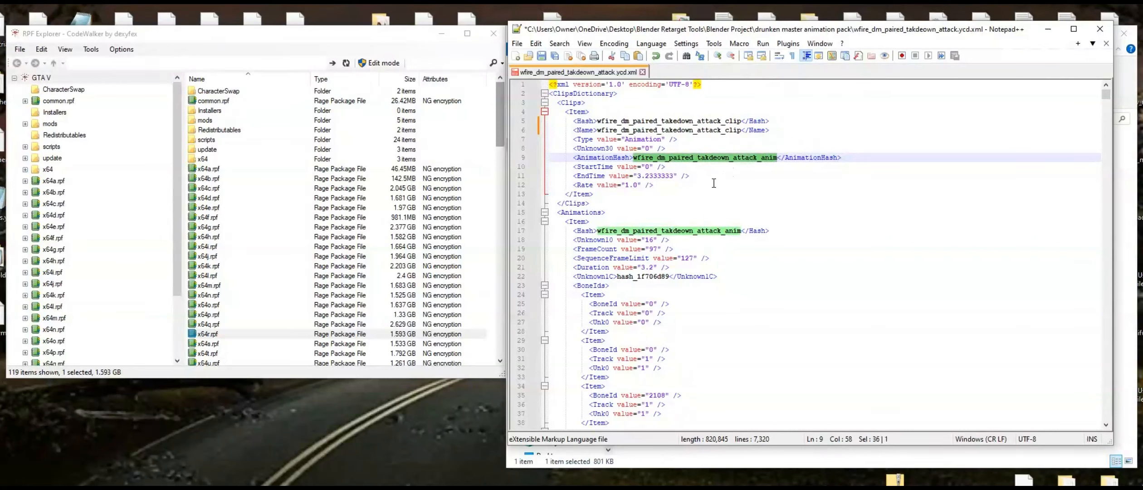
right_click(705, 157)
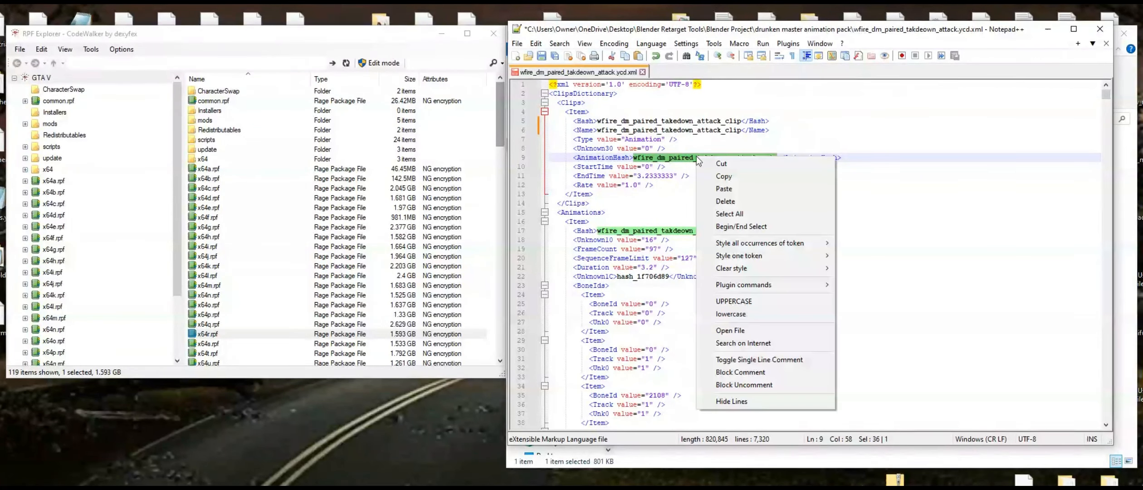
left_click(538, 44)
mouse_move(549, 46)
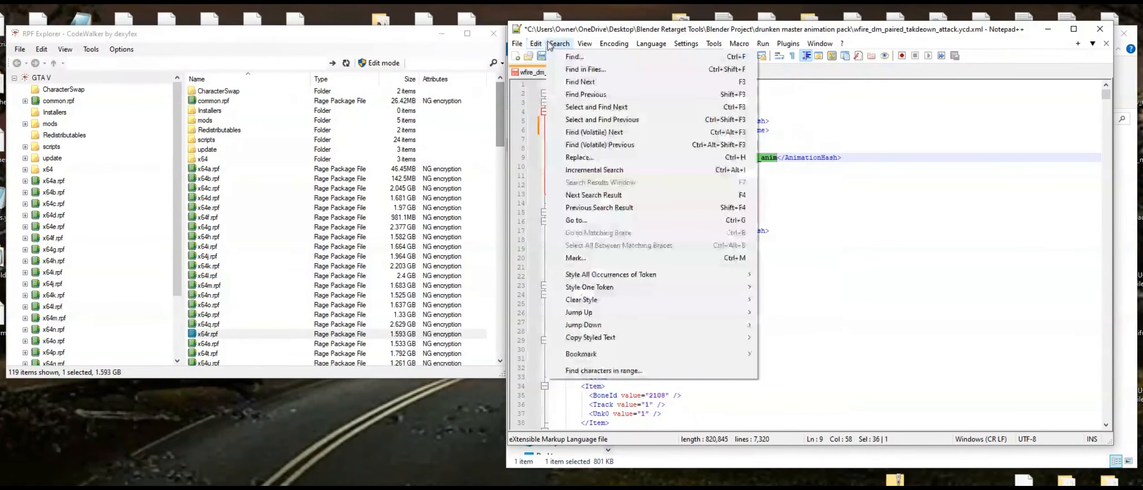
left_click(589, 57)
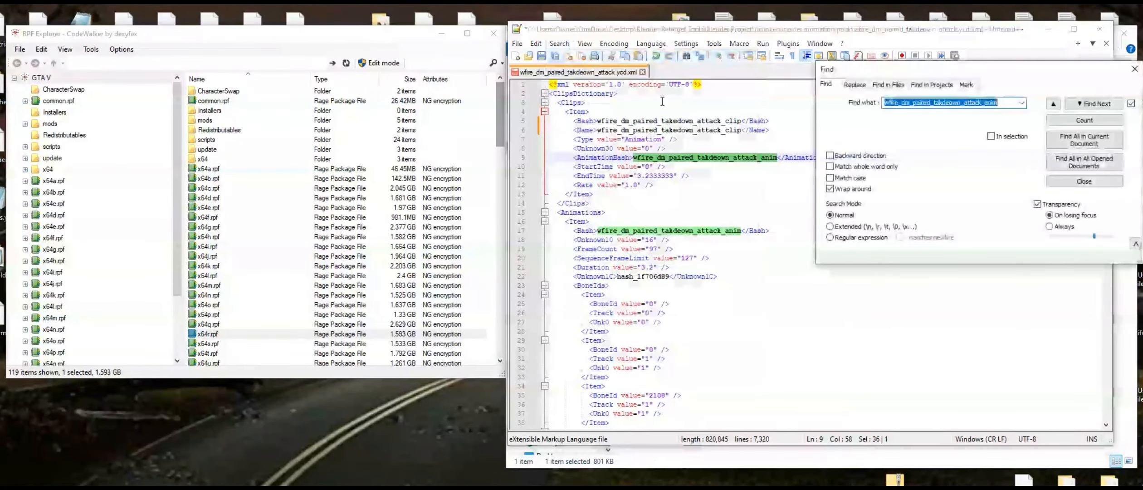
left_click(856, 86)
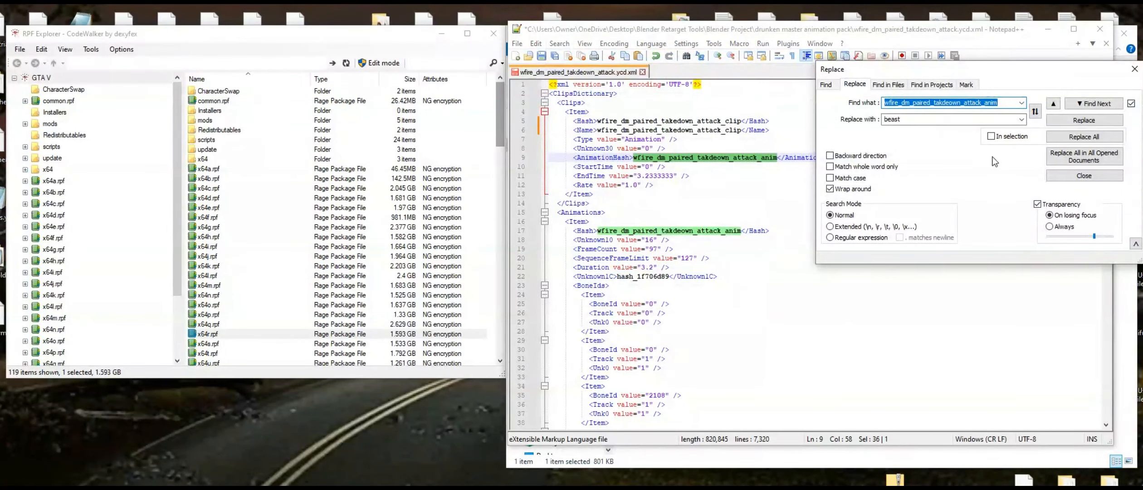
Set the replacement text to the correctly spelled wfire_dm_paired_takedown_attack_anim by copying the search text and fixing the misspelling
right_click(911, 104)
left_click(826, 137)
double_click(900, 120)
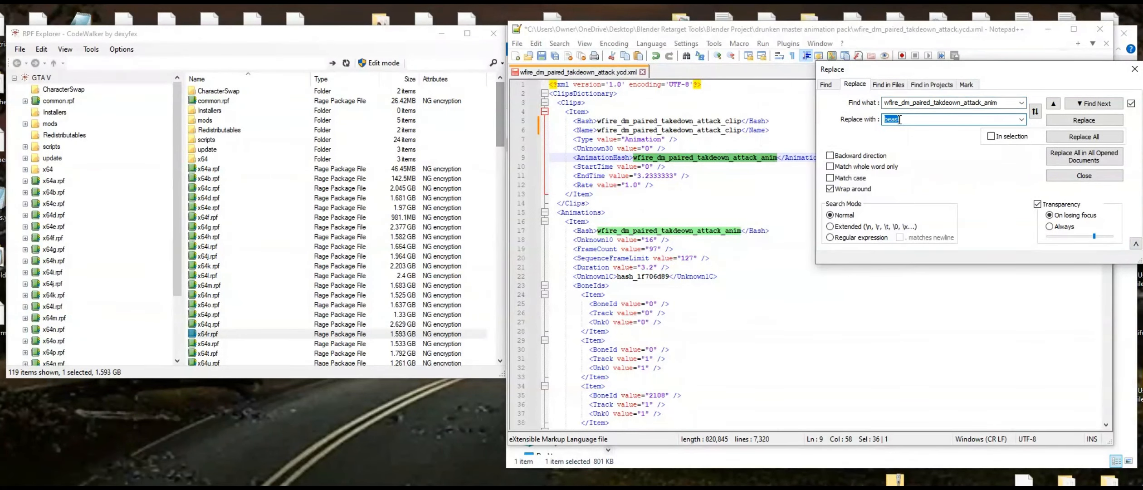
right_click(899, 119)
left_click(804, 174)
left_click_drag(962, 121, 940, 121)
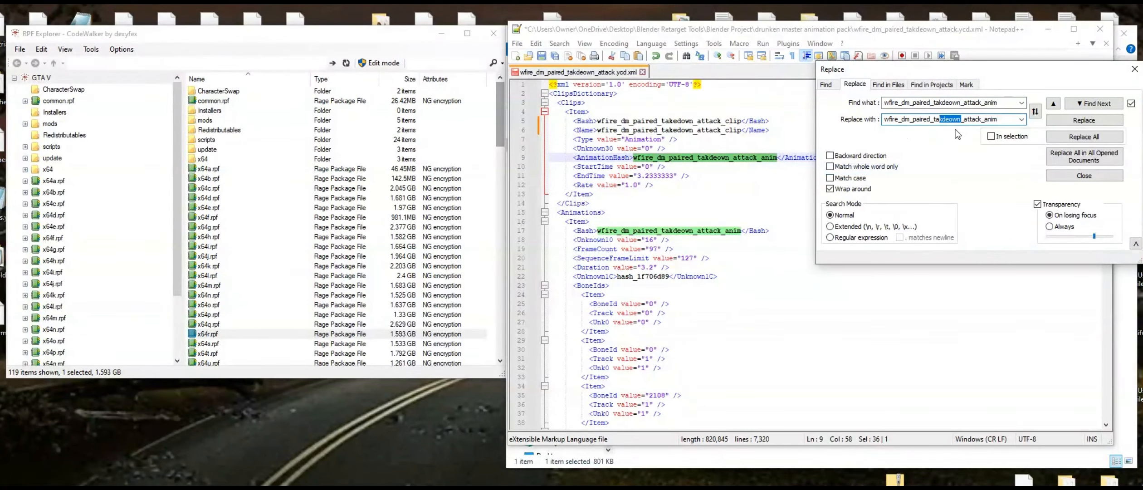
type("kedown")
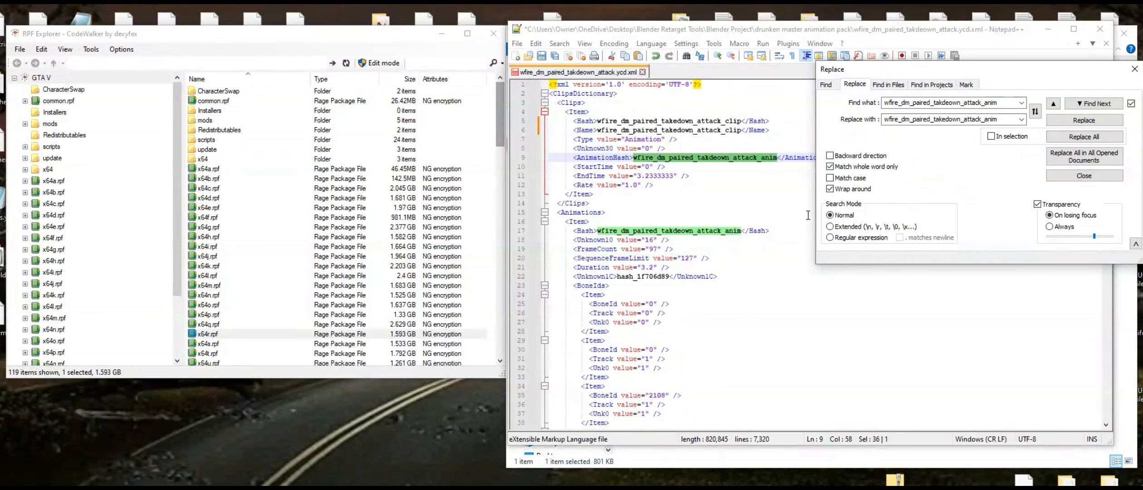
Turn off whole-word matching, replace all occurrences of the misspelled animation name in the file, and close the Replace dialog
left_click(830, 167)
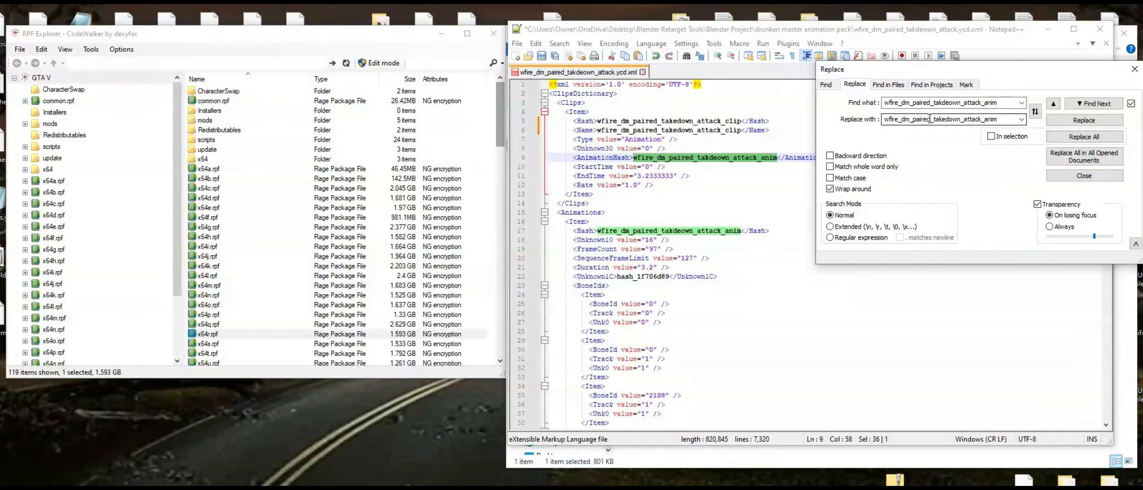
left_click(1084, 137)
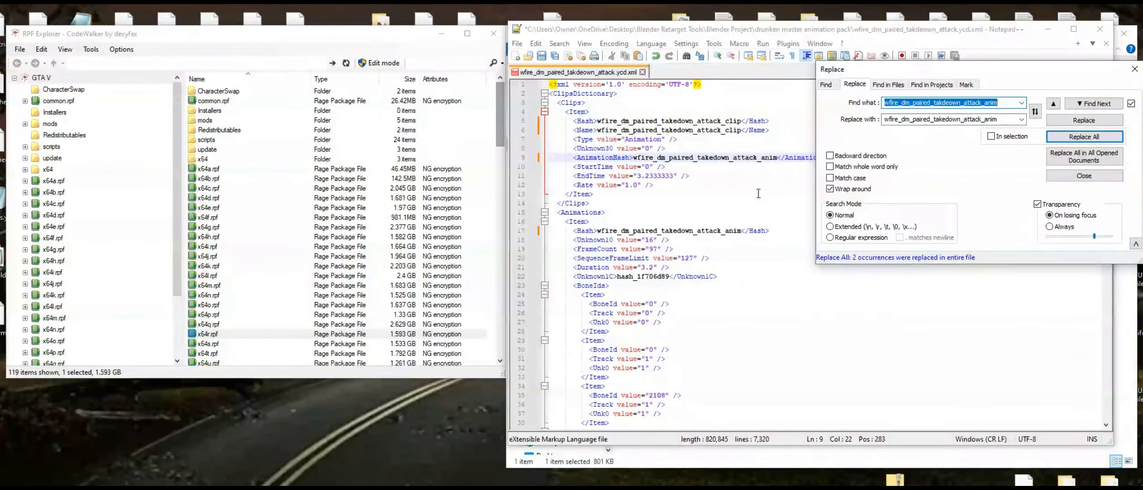
left_click(777, 159)
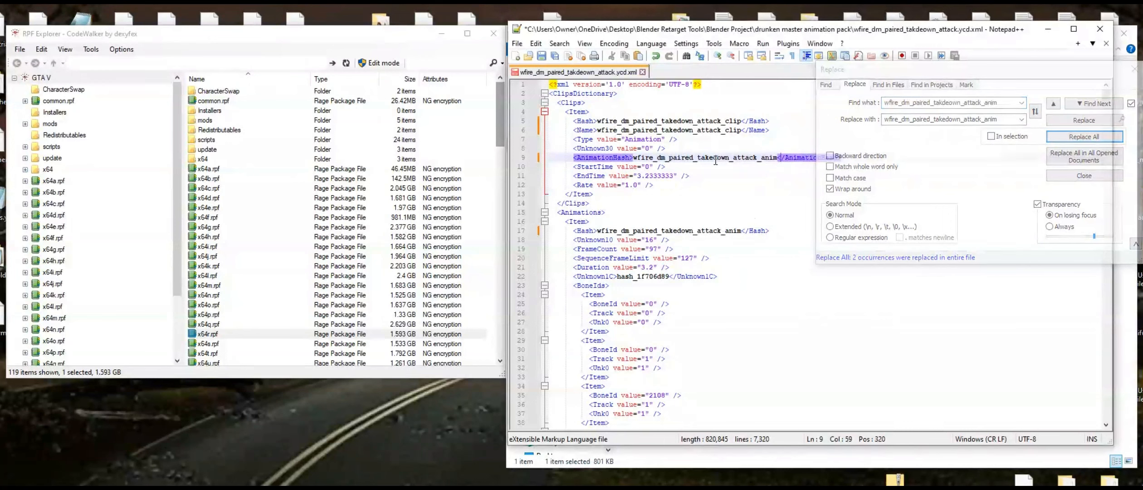
left_click(706, 149)
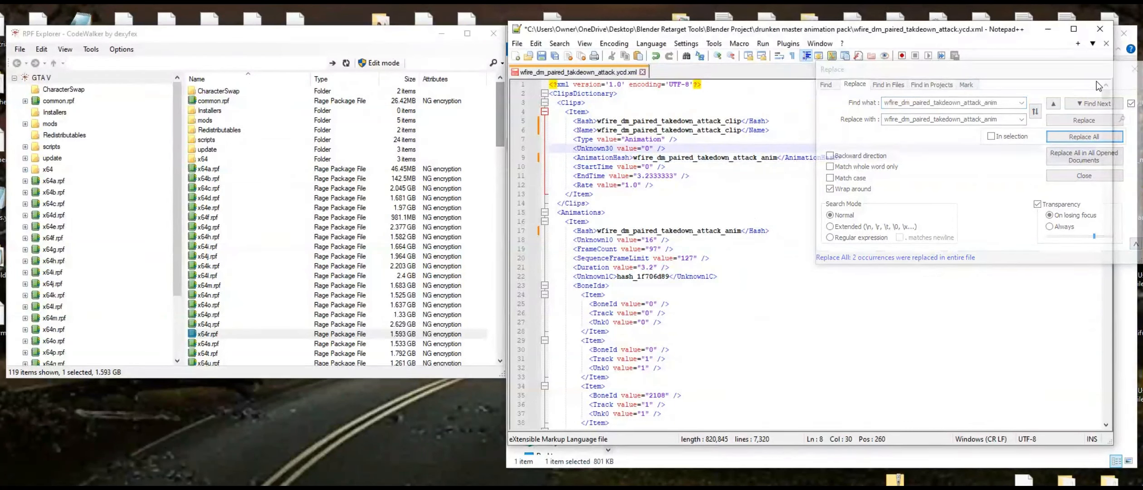
left_click(1135, 69)
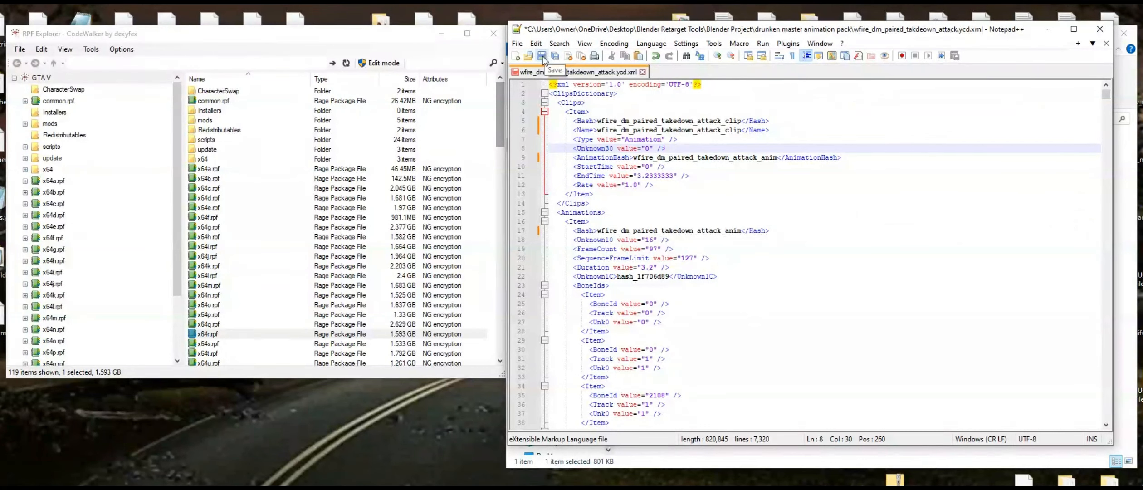
Save the corrected animation XML file
left_click(544, 56)
left_click(518, 45)
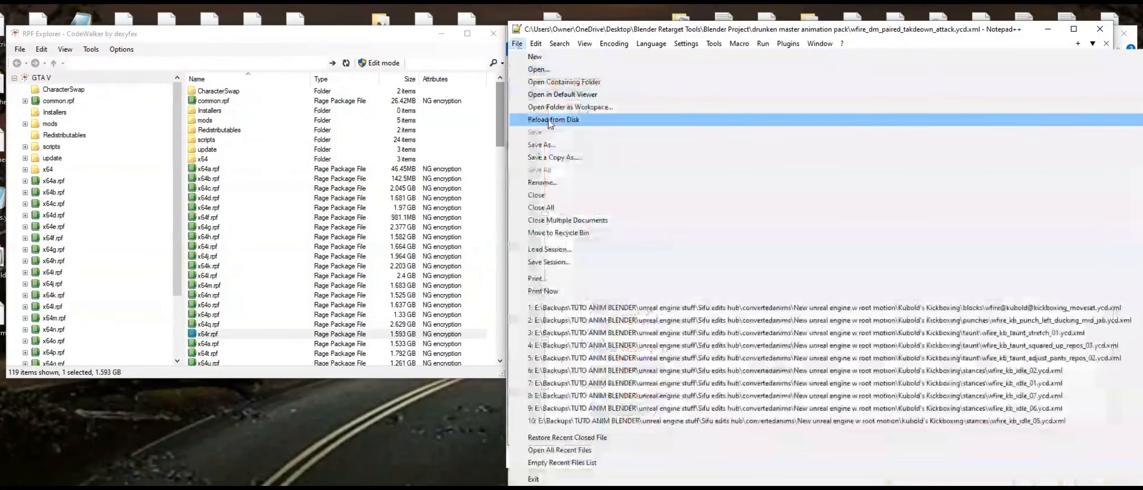
left_click(905, 35)
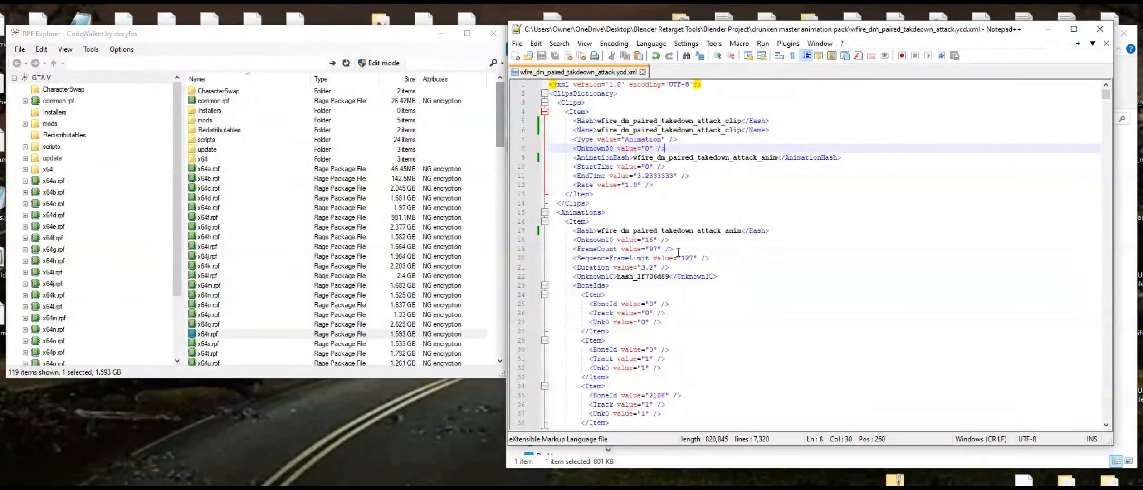
Examine the Rate value in the clip item that controls the animation's playback speed
left_click(610, 203)
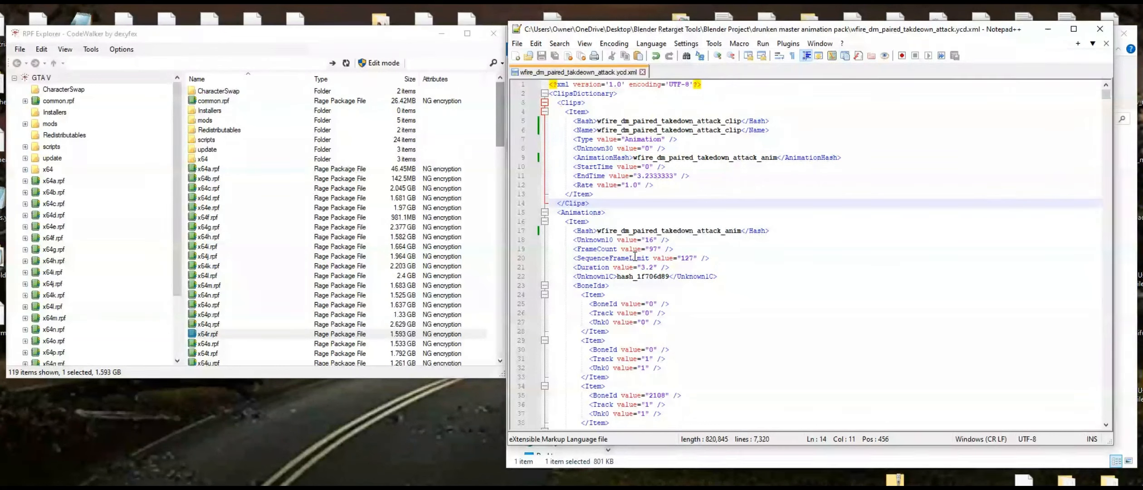
left_click_drag(638, 185, 626, 185)
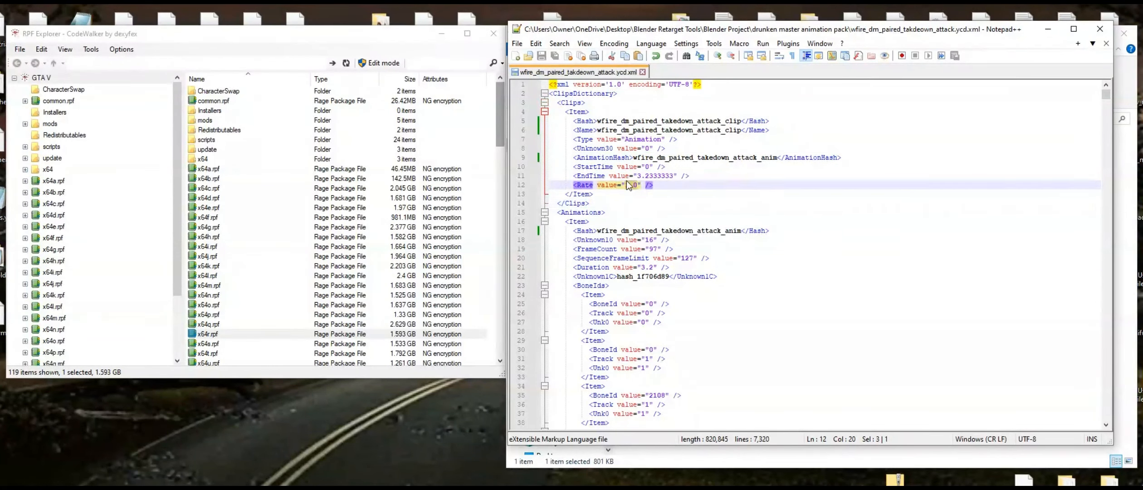
left_click(627, 184)
double_click(626, 184)
left_click(626, 185)
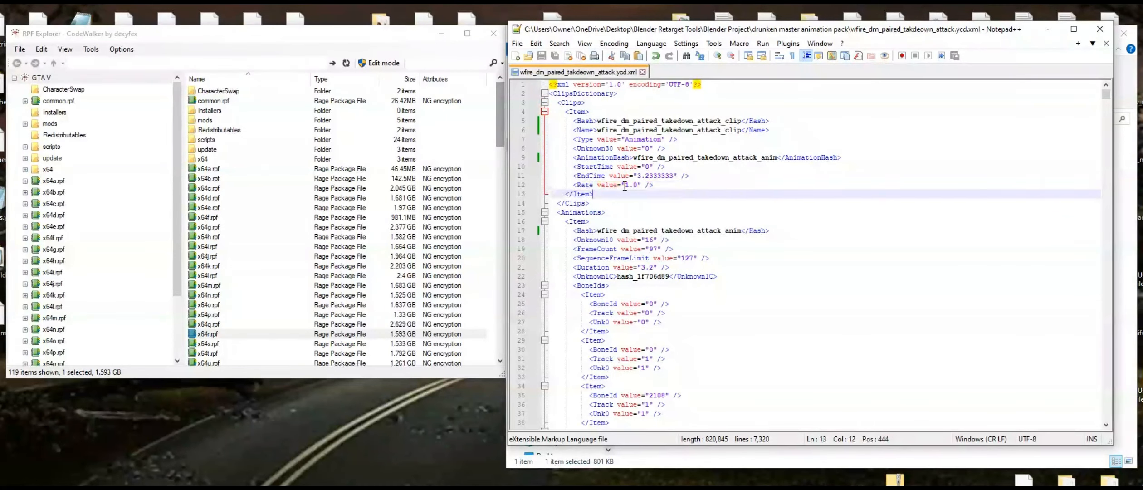
left_click_drag(637, 185, 627, 185)
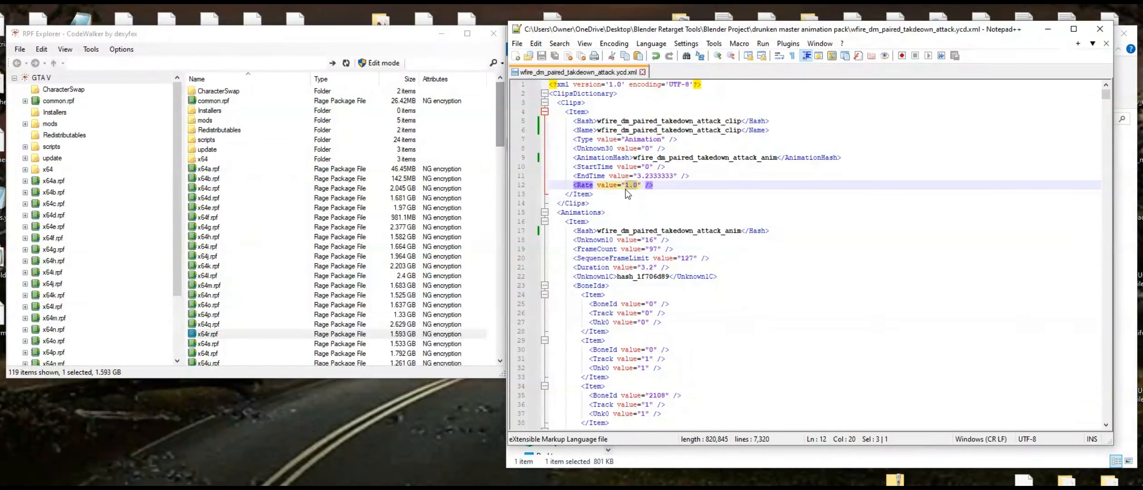
left_click(600, 191)
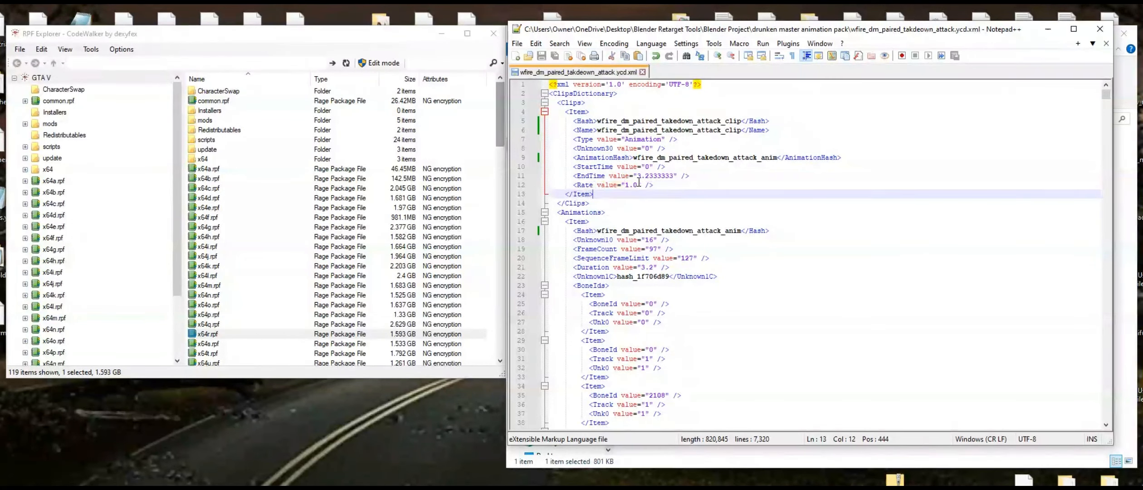
left_click_drag(637, 185, 625, 186)
left_click_drag(625, 185, 638, 185)
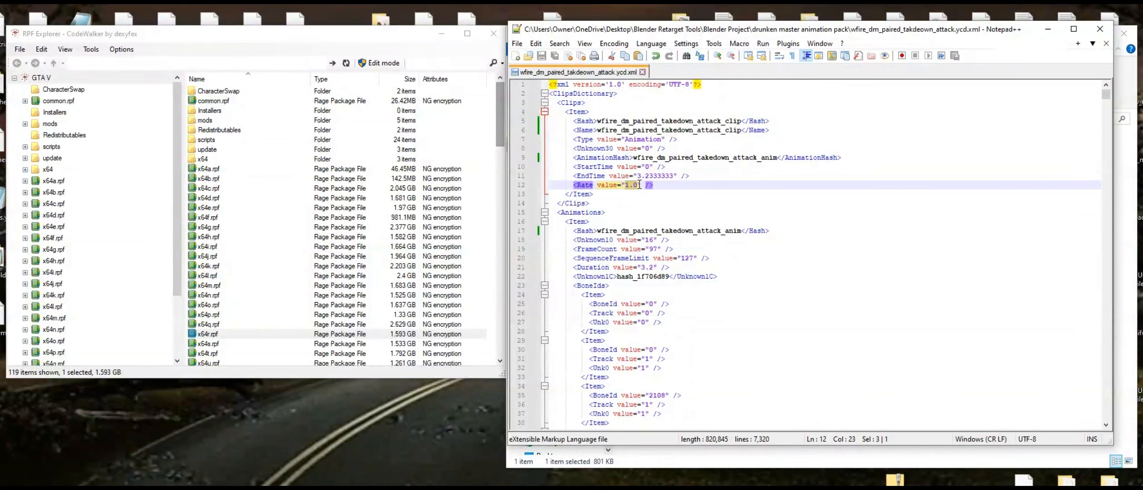
left_click(707, 179)
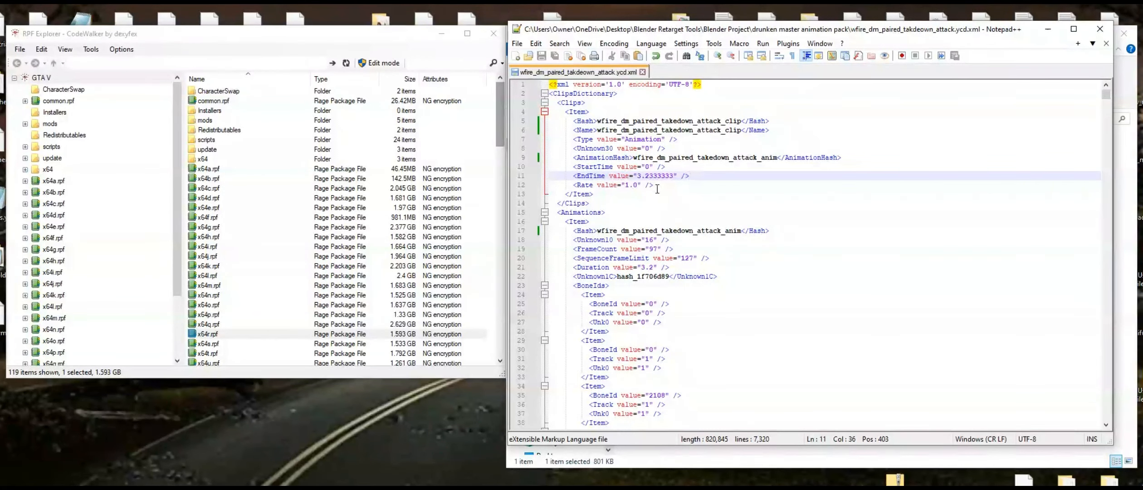
left_click_drag(641, 187, 629, 187)
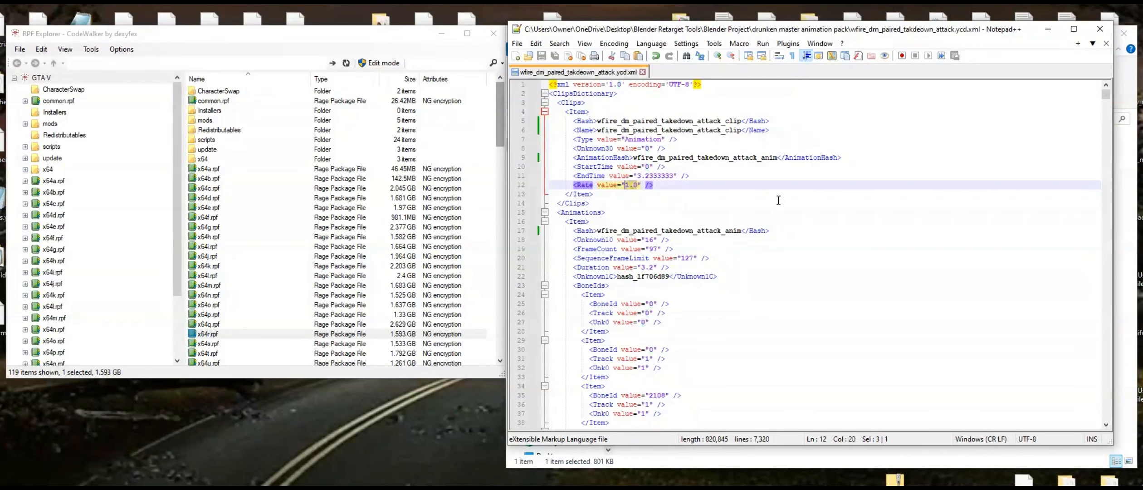
left_click(652, 201)
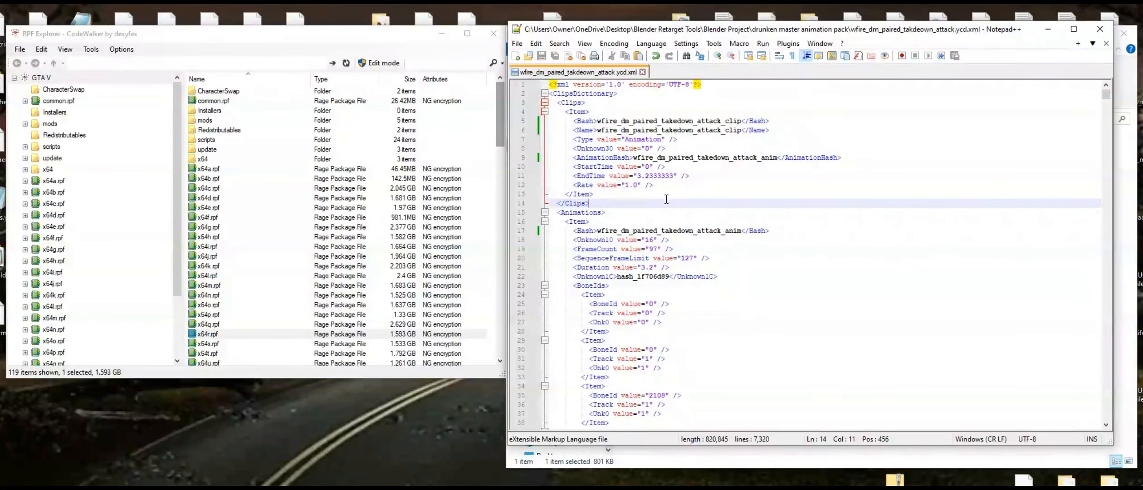
left_click(670, 191)
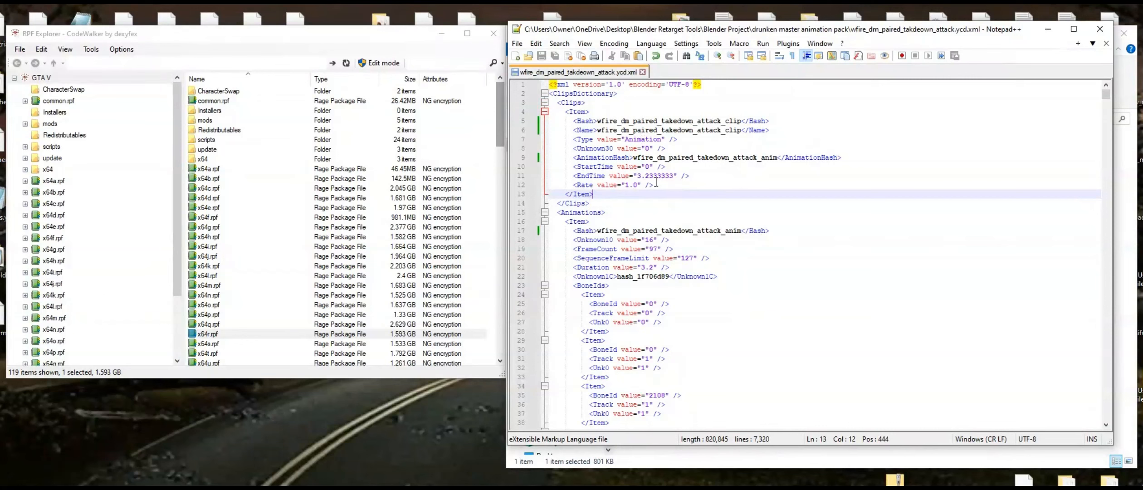
left_click(640, 186)
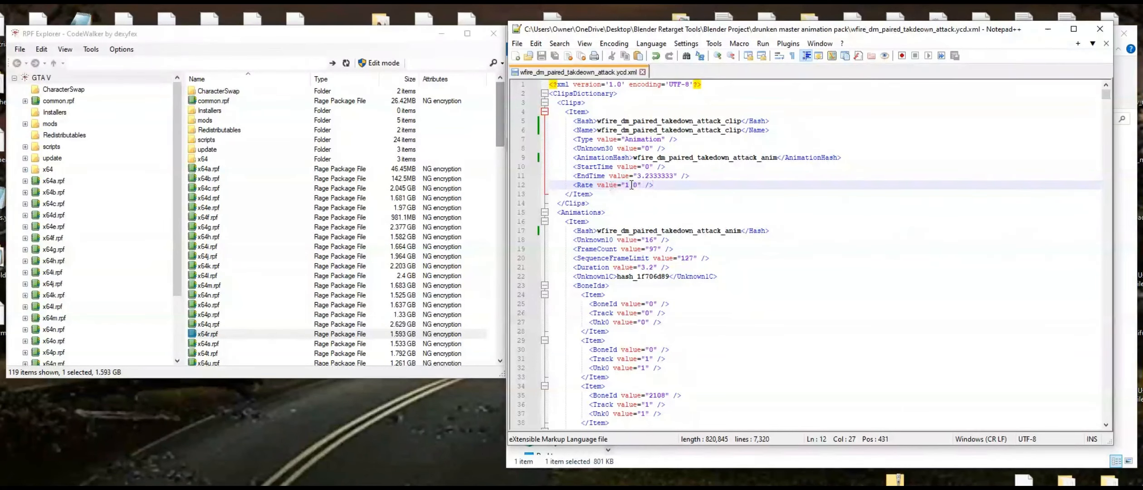
left_click_drag(639, 185, 625, 185)
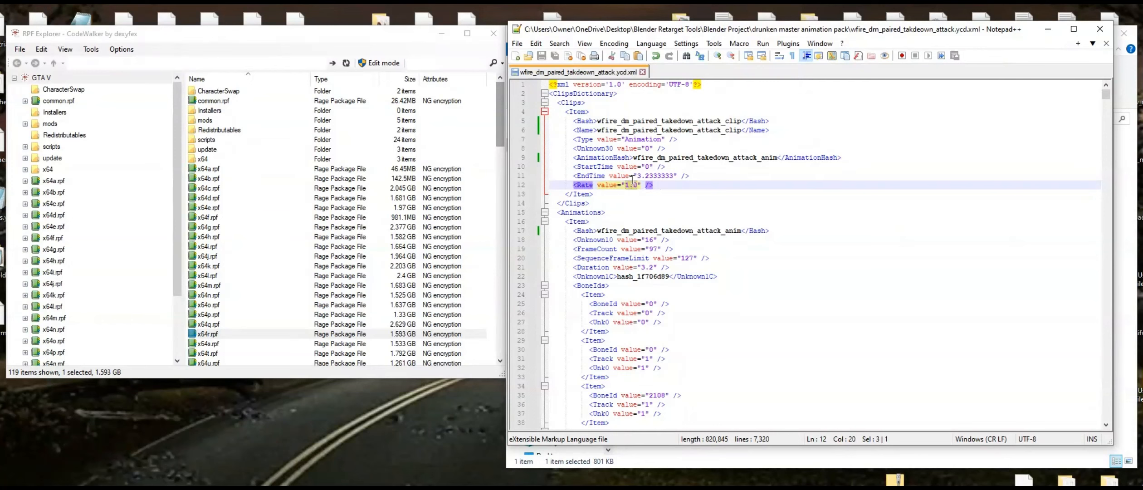
left_click(641, 202)
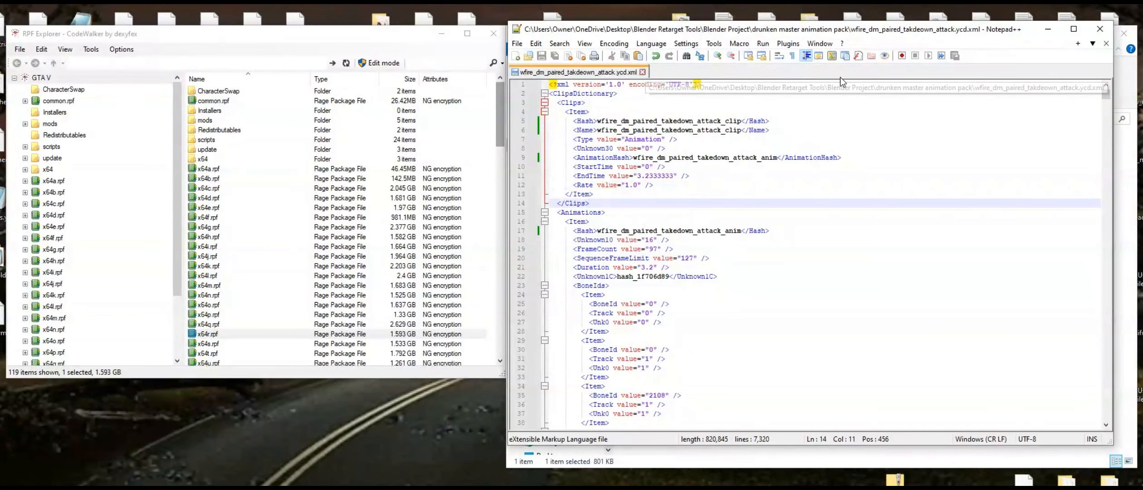
Close the XML file and Notepad++, and open the mods folder in CodeWalker's RPF Explorer
left_click(642, 72)
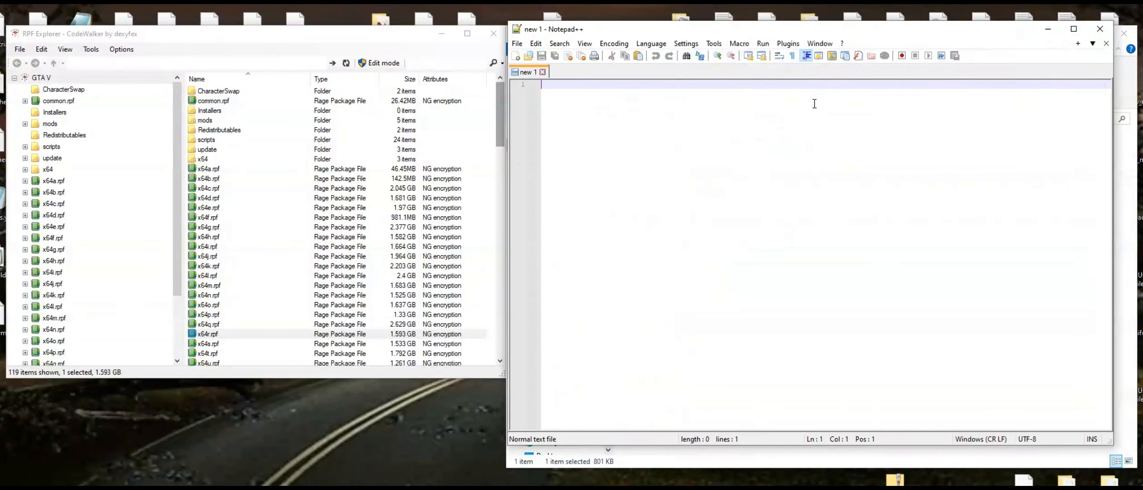
left_click(1110, 30)
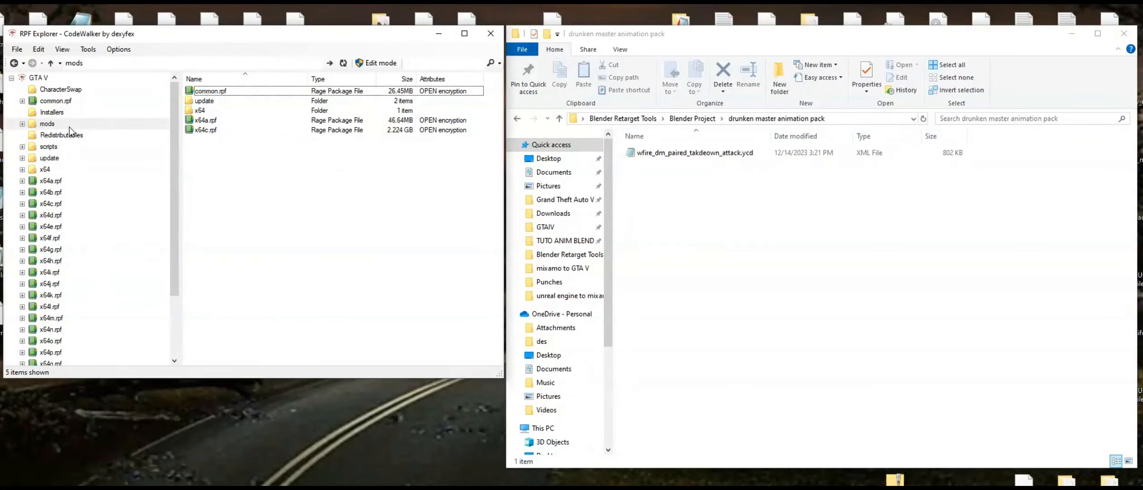
left_click(58, 126)
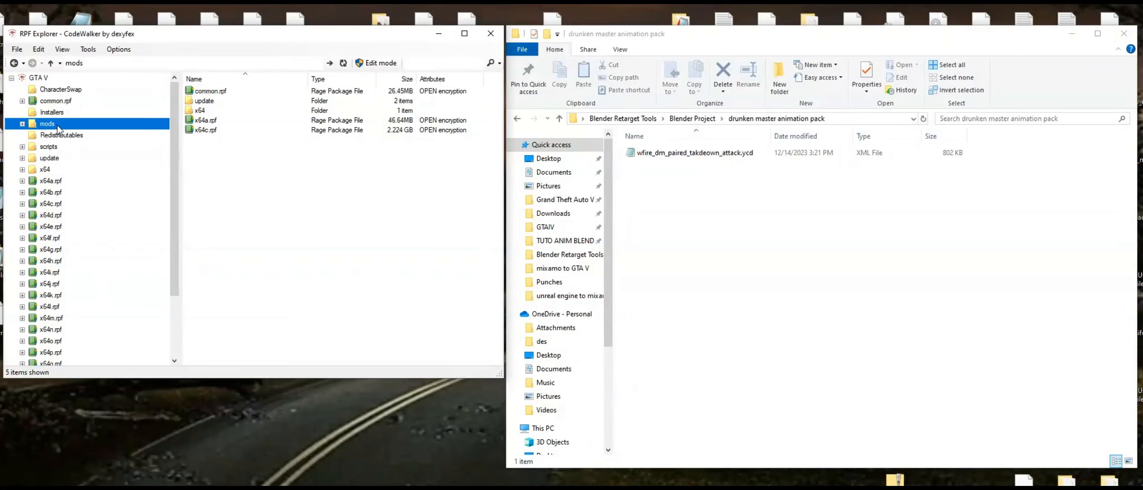
Browse inside the mods folder to x64c.rpf\anim\ingame\clip_melee@.rpf and go through its clip dictionaries
double_click(58, 127)
double_click(65, 181)
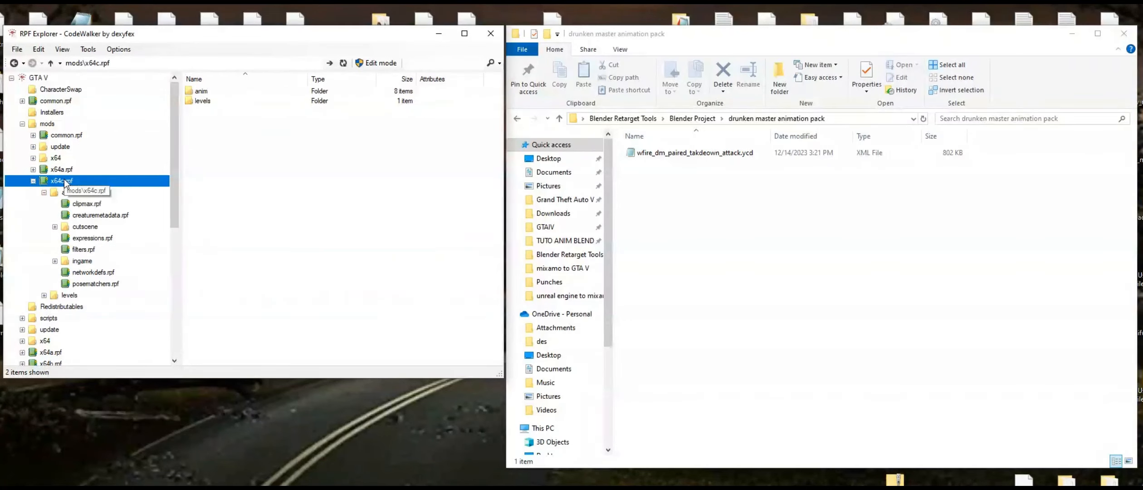
scroll(100, 200, "down", 2)
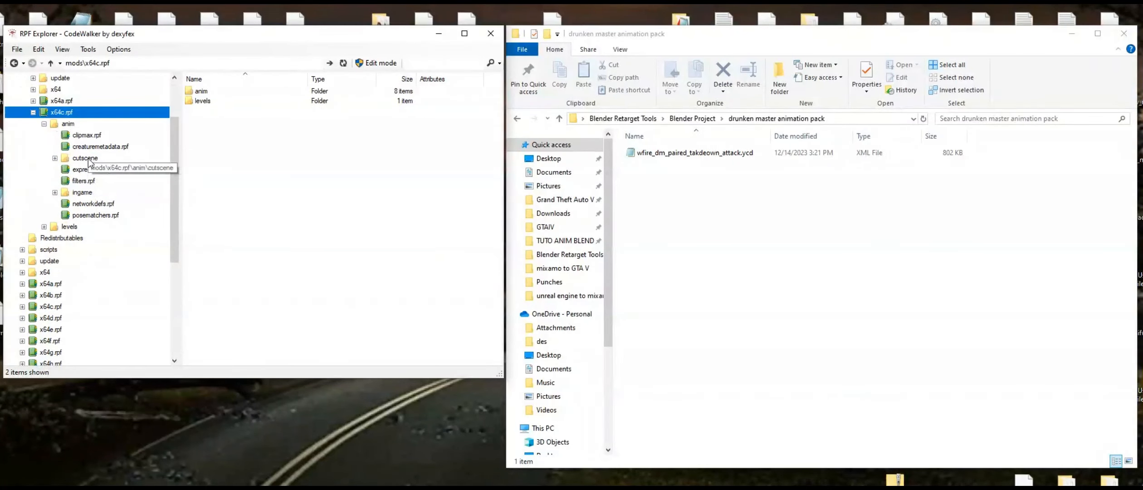
double_click(83, 192)
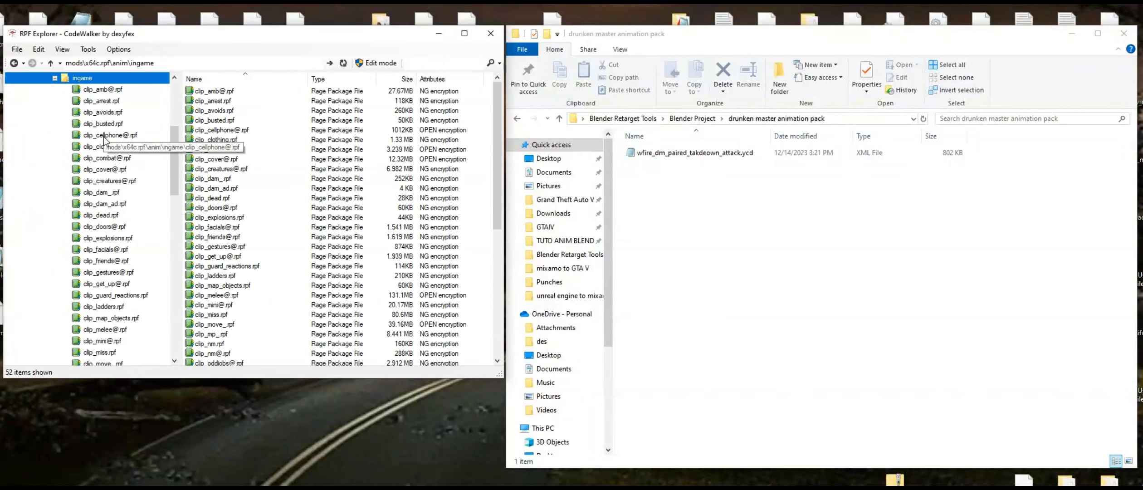
left_click(115, 331)
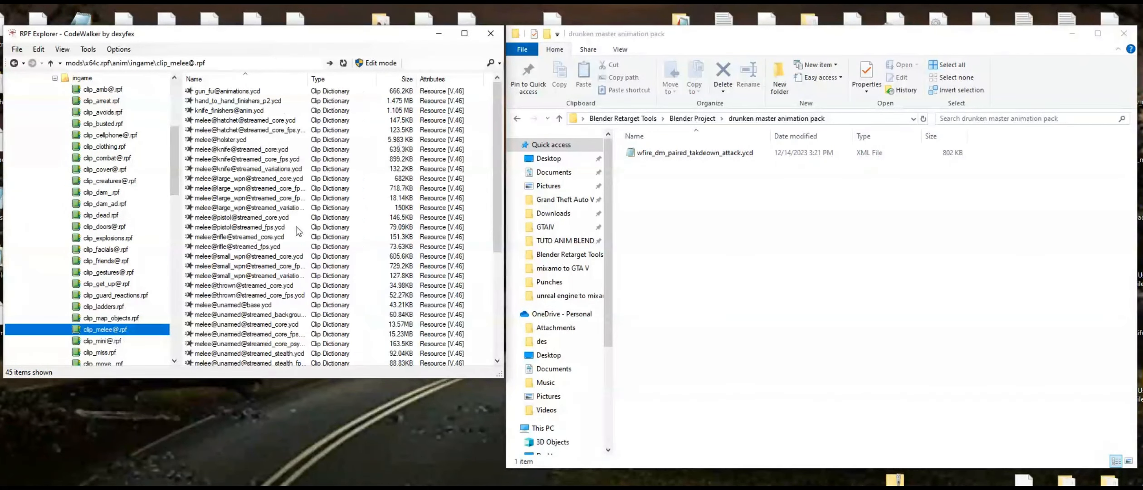
scroll(297, 226, "down", 6)
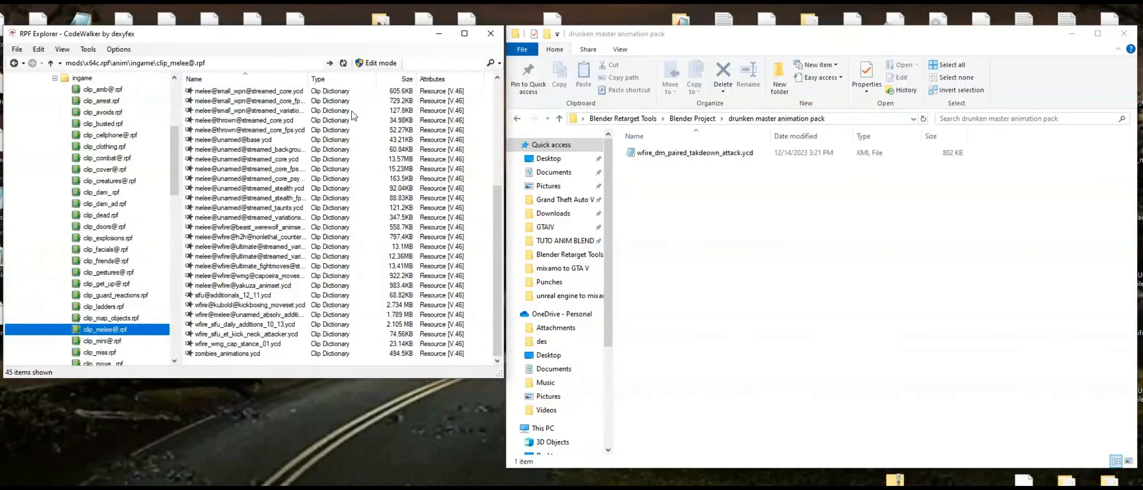
Enable edit mode, accepting the warning, and import the wfire_dm_paired_takdeown_attack.ycd XML file into clip_melee@.rpf
left_click(382, 64)
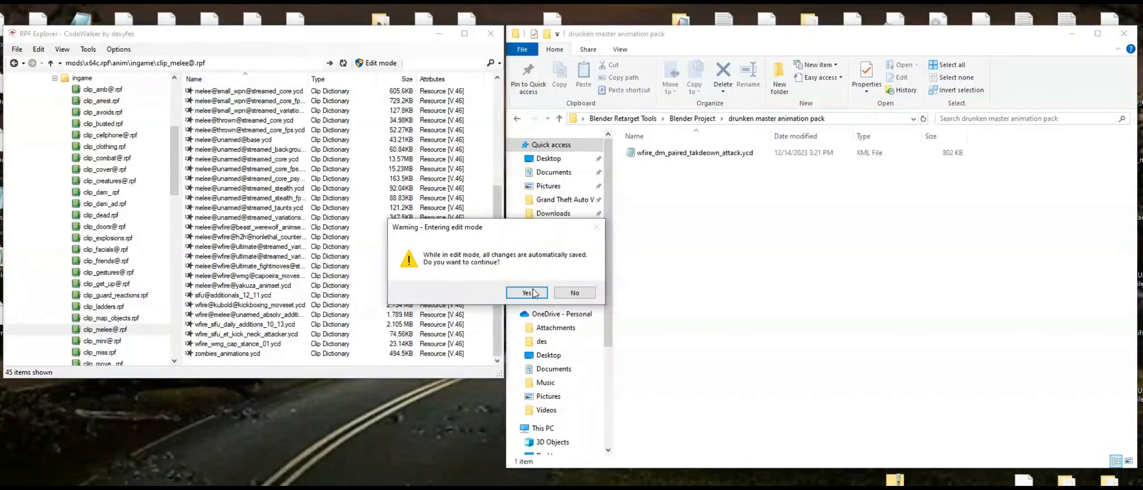
left_click(536, 300)
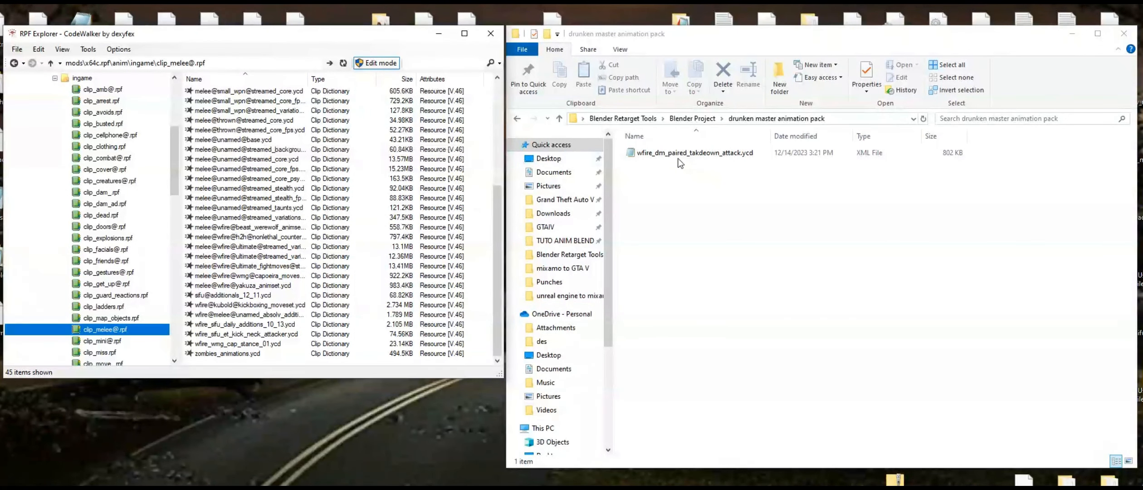
left_click_drag(680, 154, 472, 170)
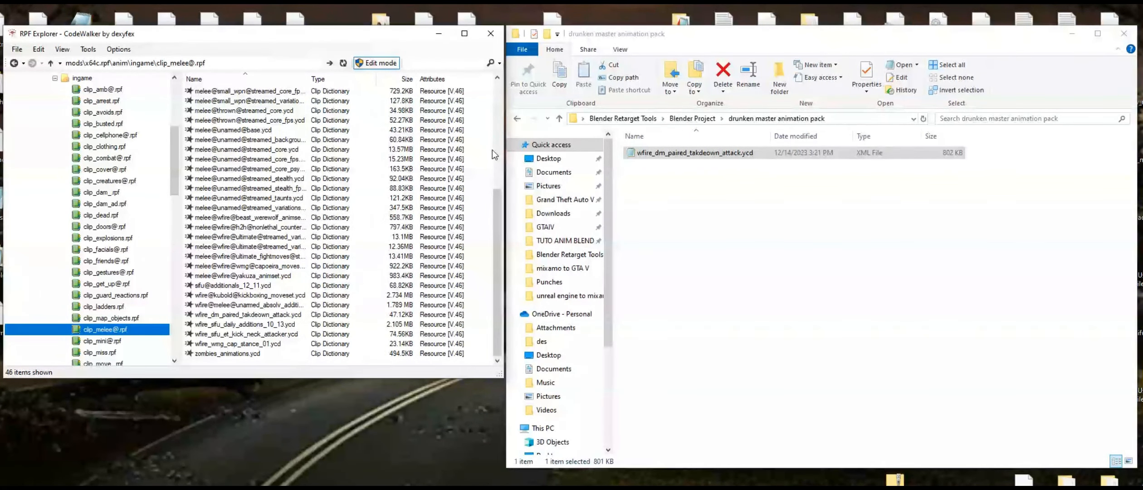
right_click(477, 158)
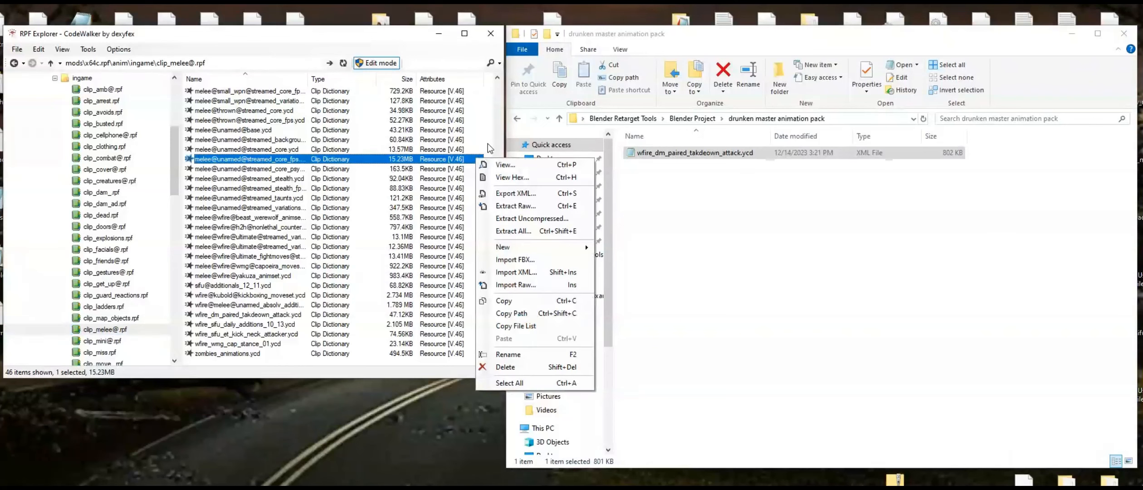
left_click(488, 145)
right_click(487, 146)
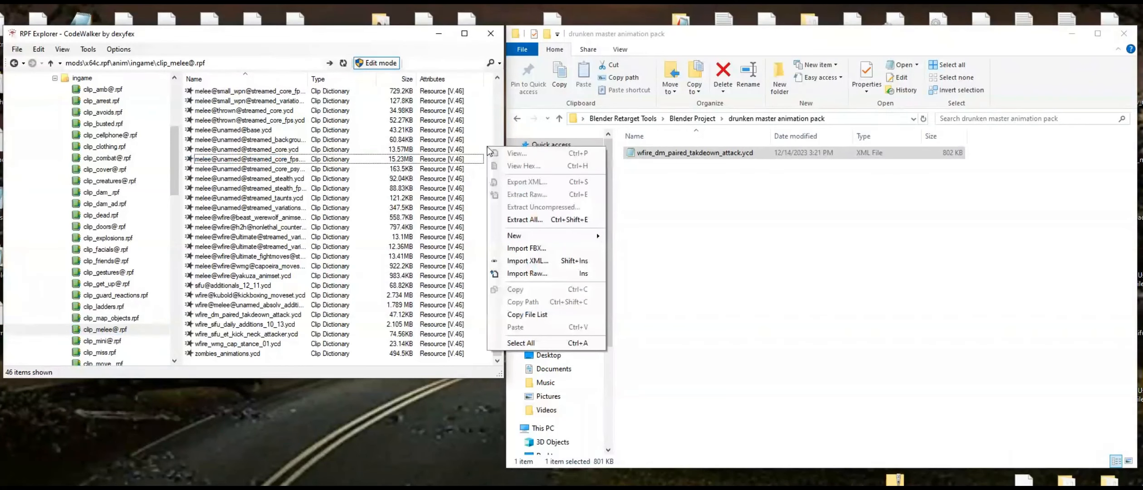
left_click(518, 260)
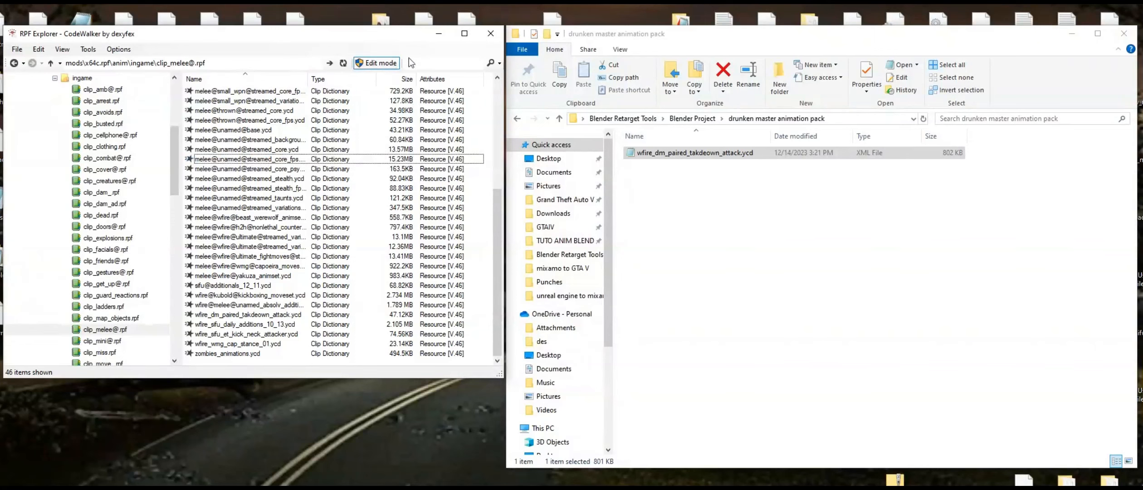
left_click(380, 64)
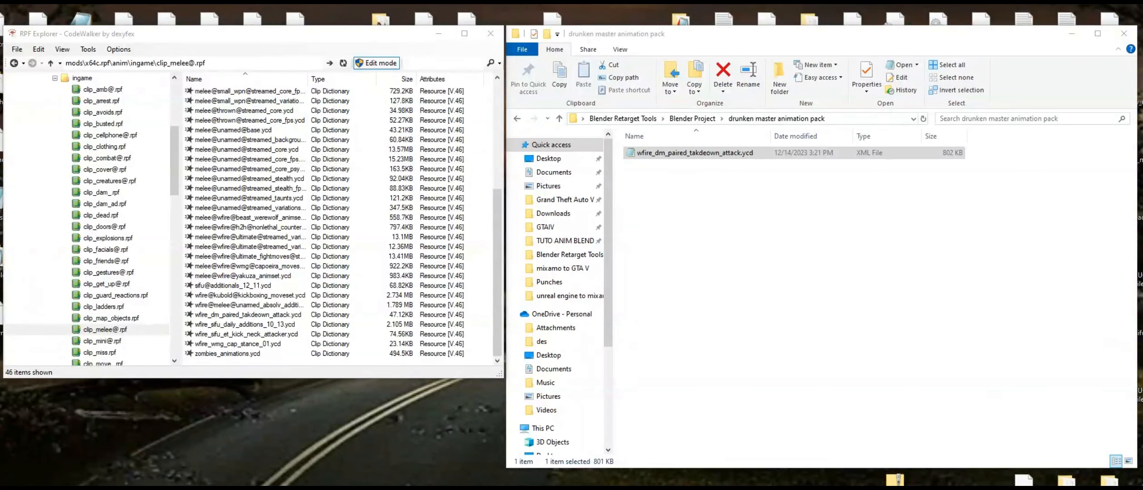
Switch to CodeWalker's Ped Viewer, show its tools panel, and load the A_M_M_Golfer_01 ped
left_click_drag(226, 18, 383, 28)
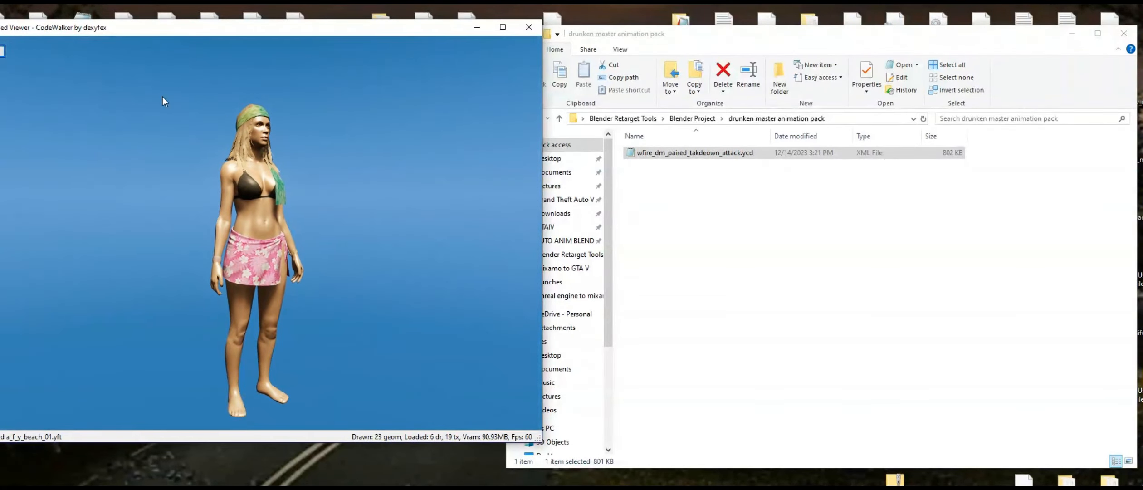
left_click(3, 51)
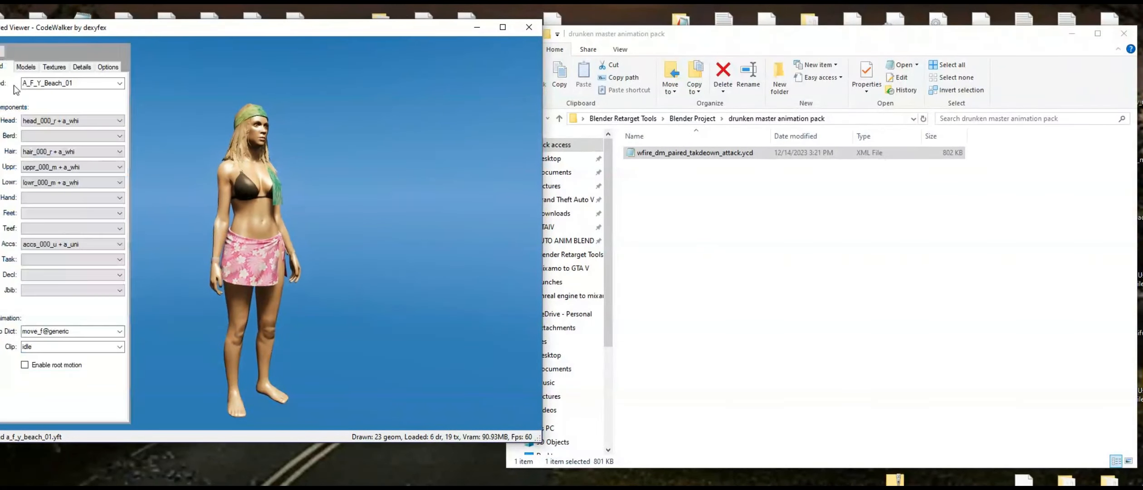
left_click(119, 83)
scroll(121, 127, "down", 18)
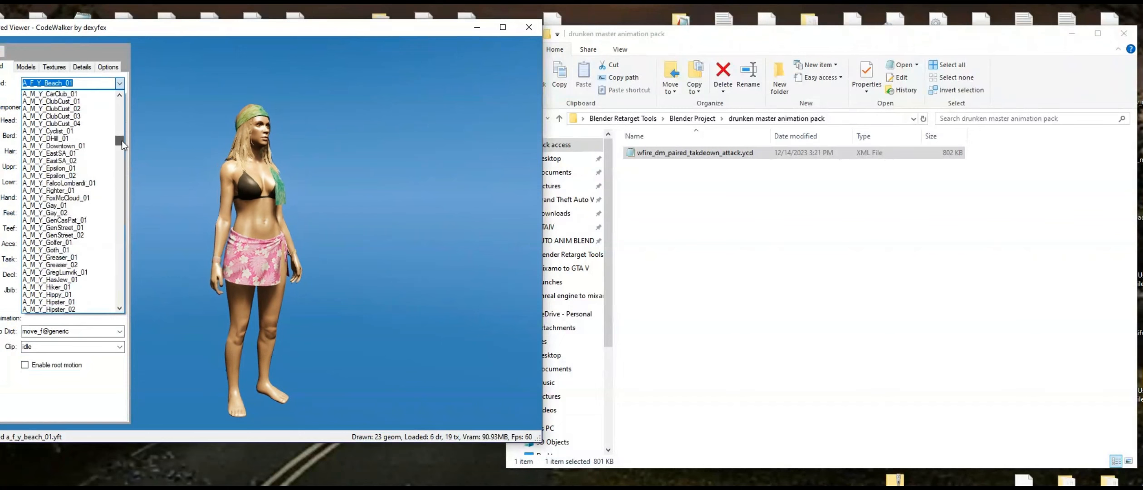
scroll(123, 125, "up", 7)
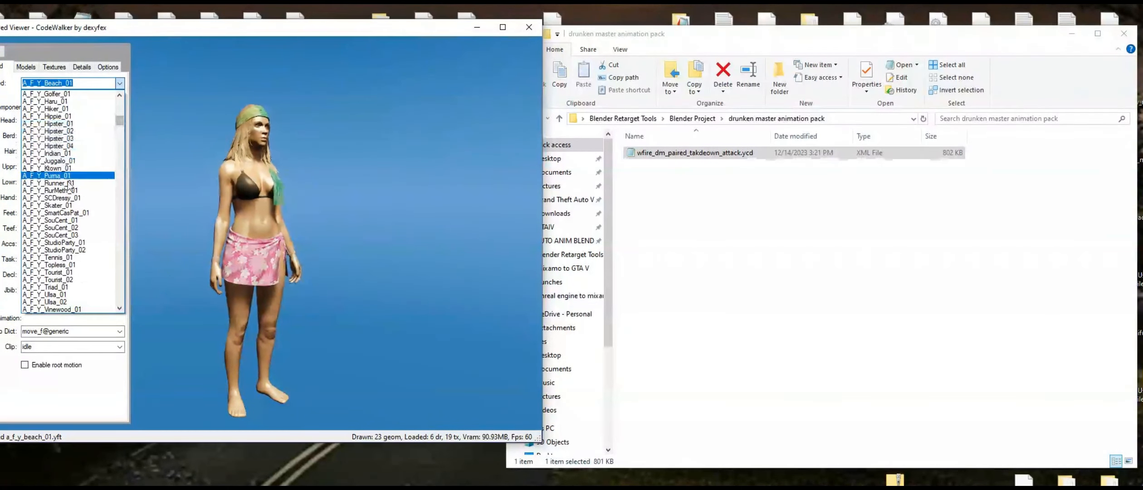
scroll(66, 166, "down", 5)
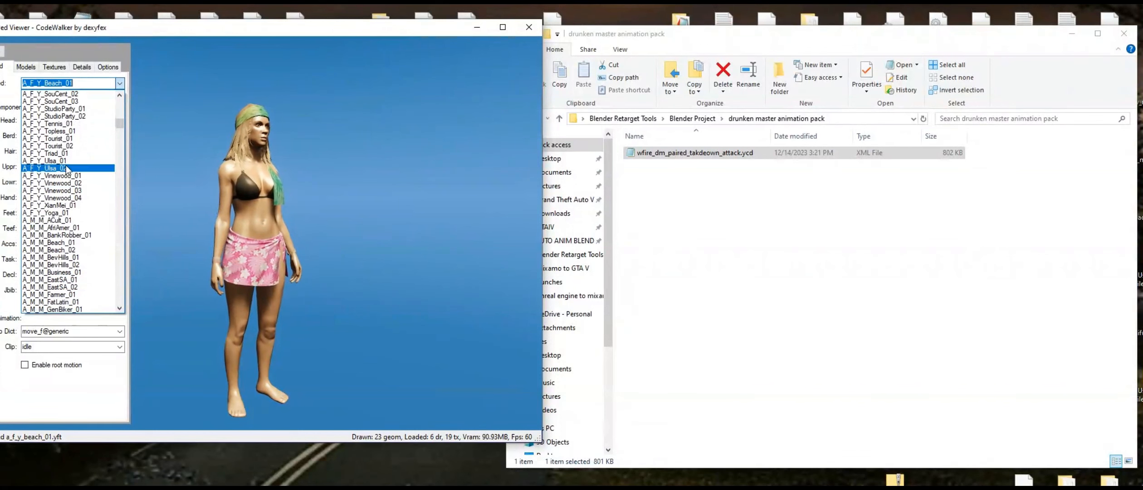
scroll(70, 272, "down", 1)
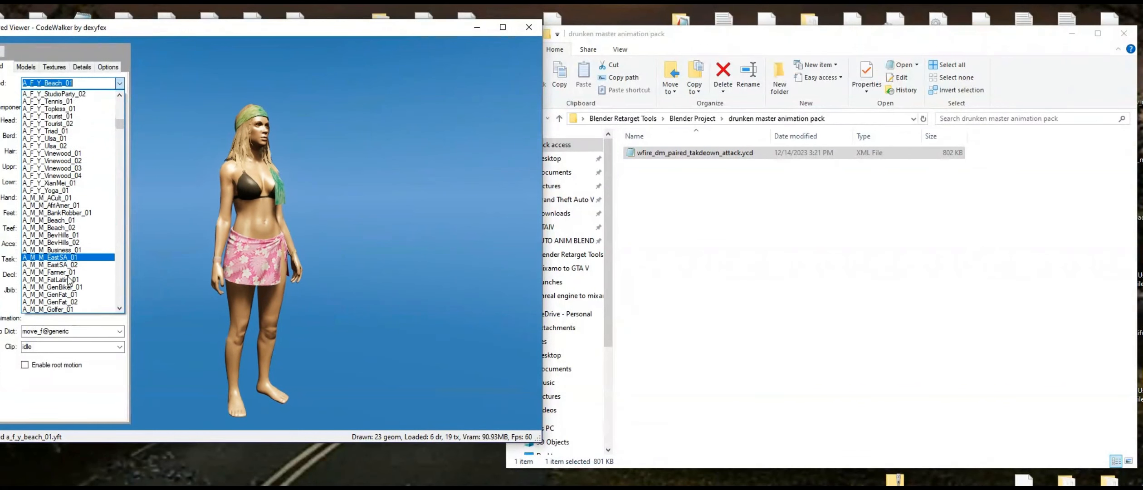
scroll(70, 300, "down", 3)
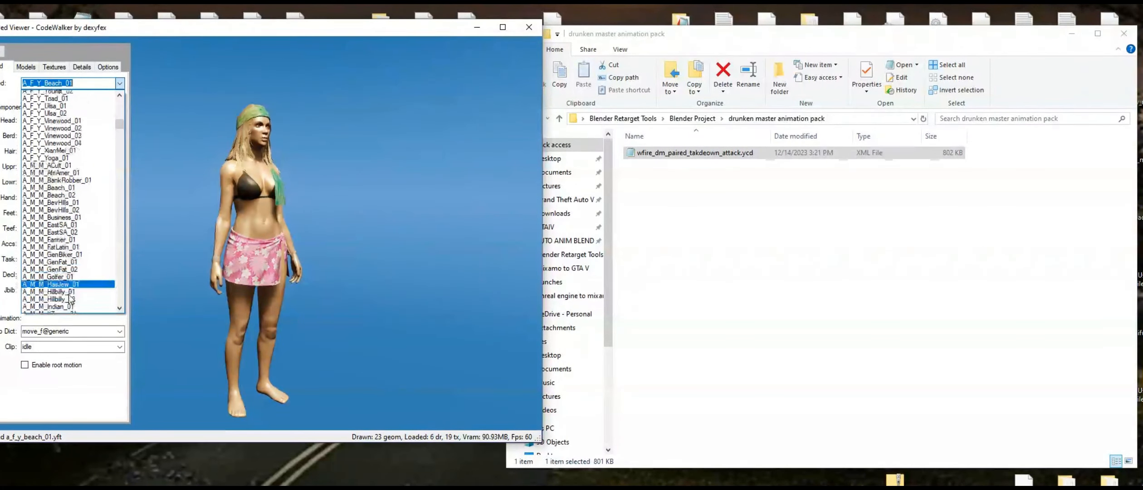
left_click(68, 265)
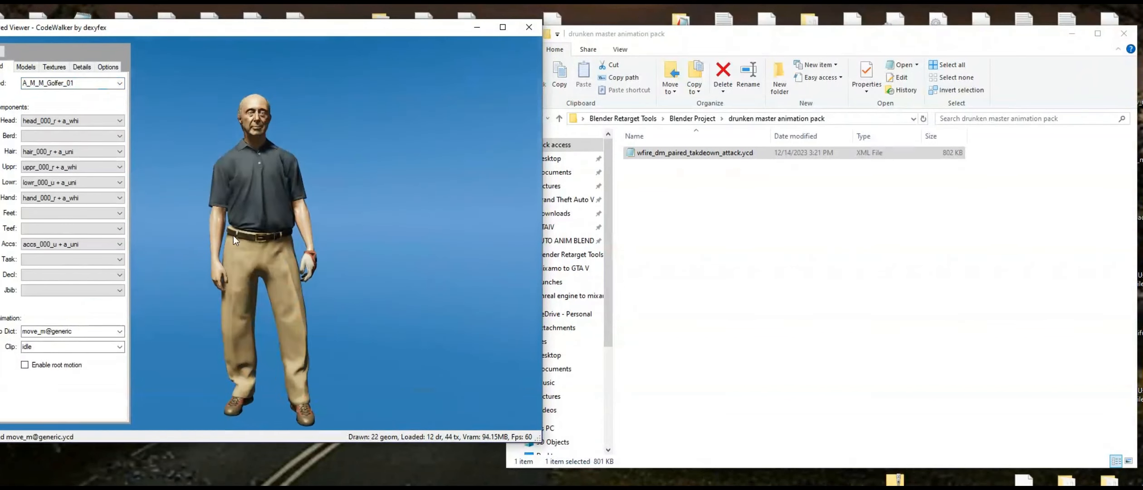
Set the ped's clip dictionary to wfire_dm_paired_takdeown_attack
left_click_drag(257, 157, 271, 205)
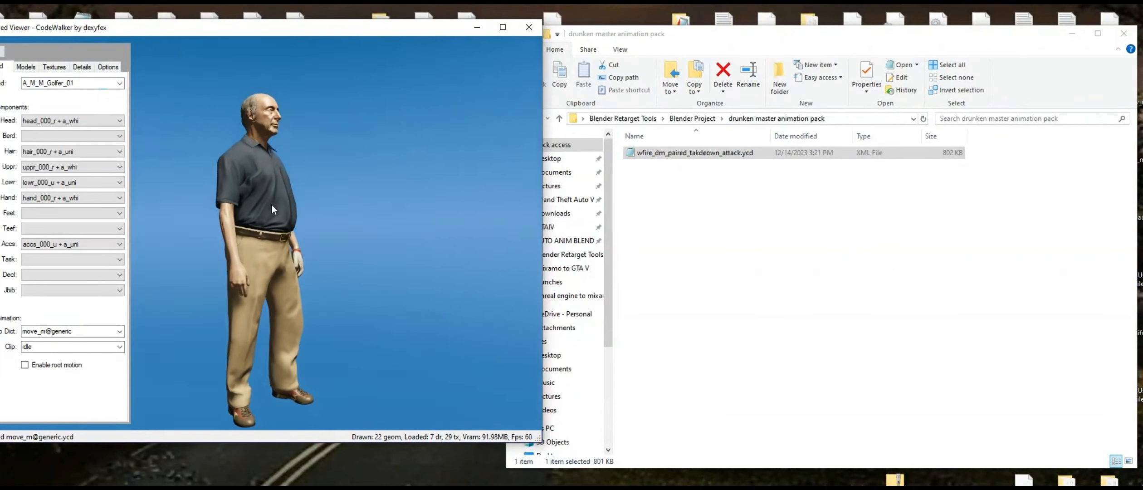
scroll(247, 238, "down", 4)
left_click_drag(224, 270, 258, 251)
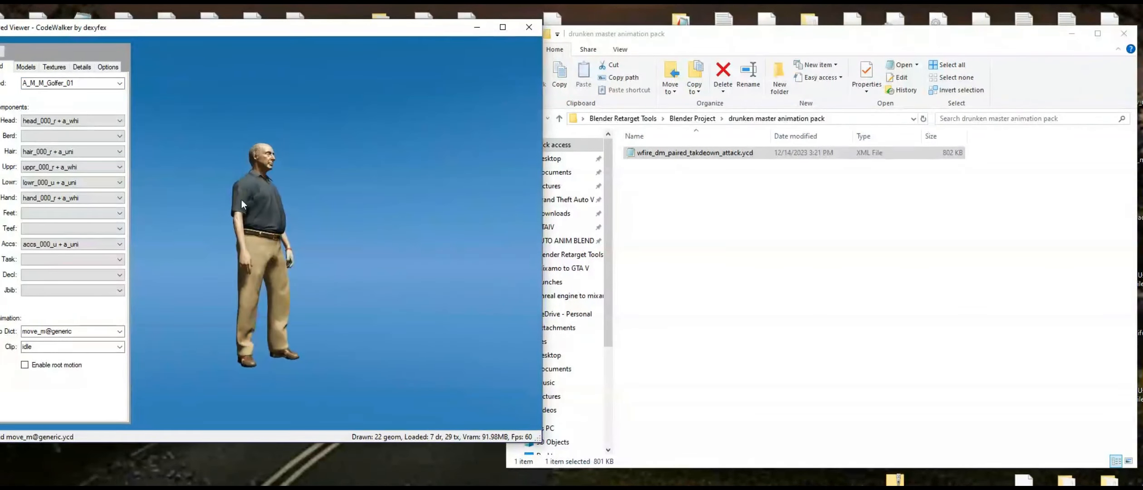
double_click(73, 331)
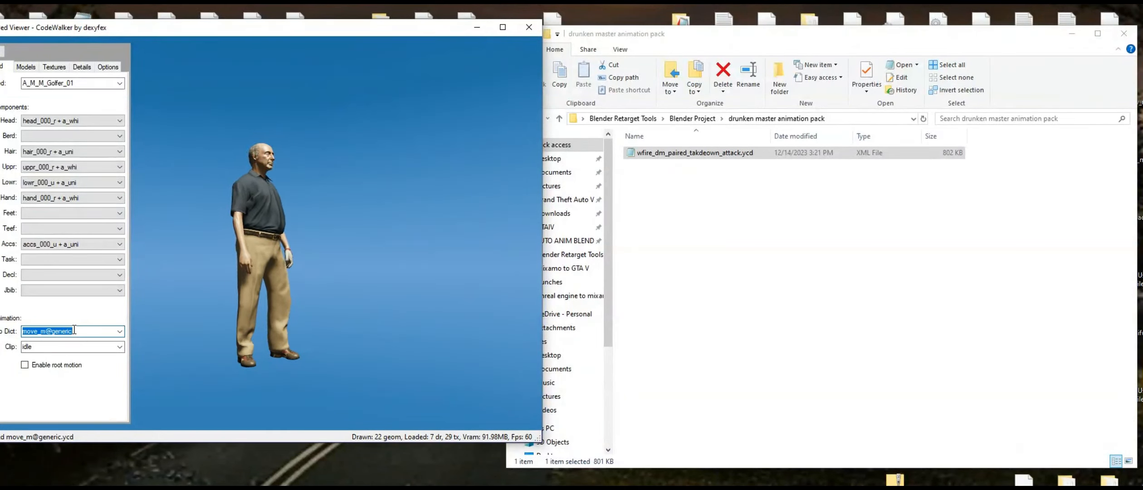
key("ctrl+v")
key("ctrl+a")
type("wfire")
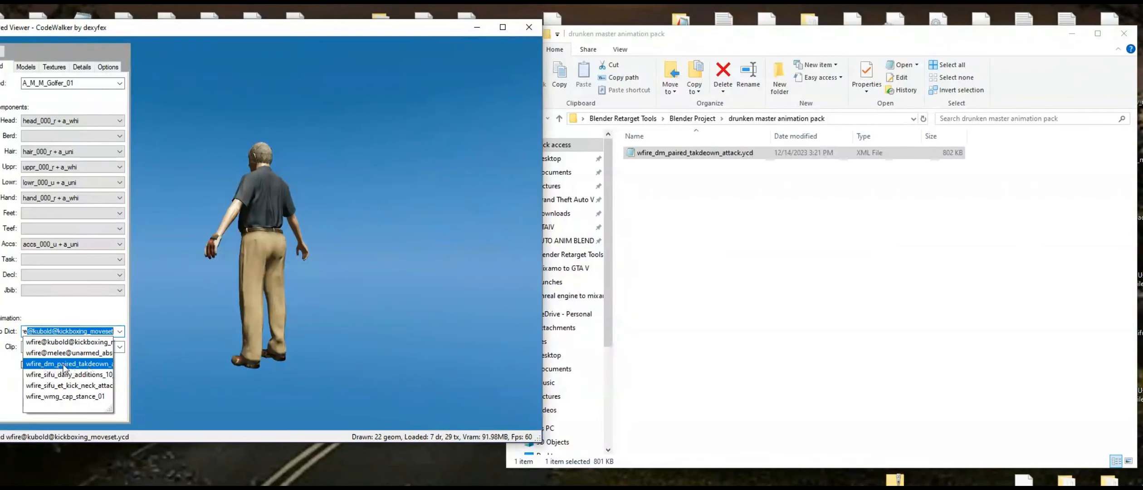
left_click(96, 364)
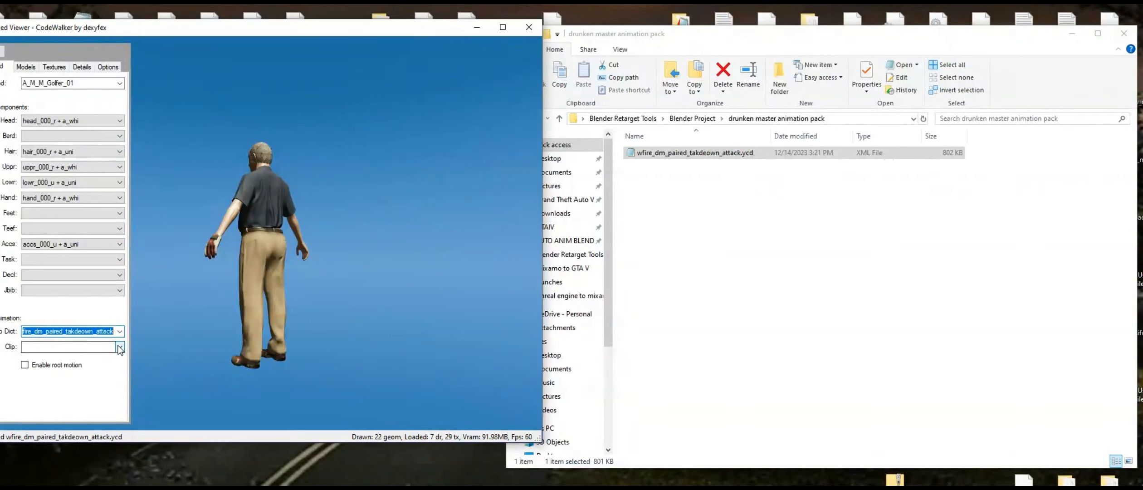
Choose wfire_dm_paired_takedown_attack_clip as the clip to play on the golfer ped
left_click_drag(312, 173, 394, 186)
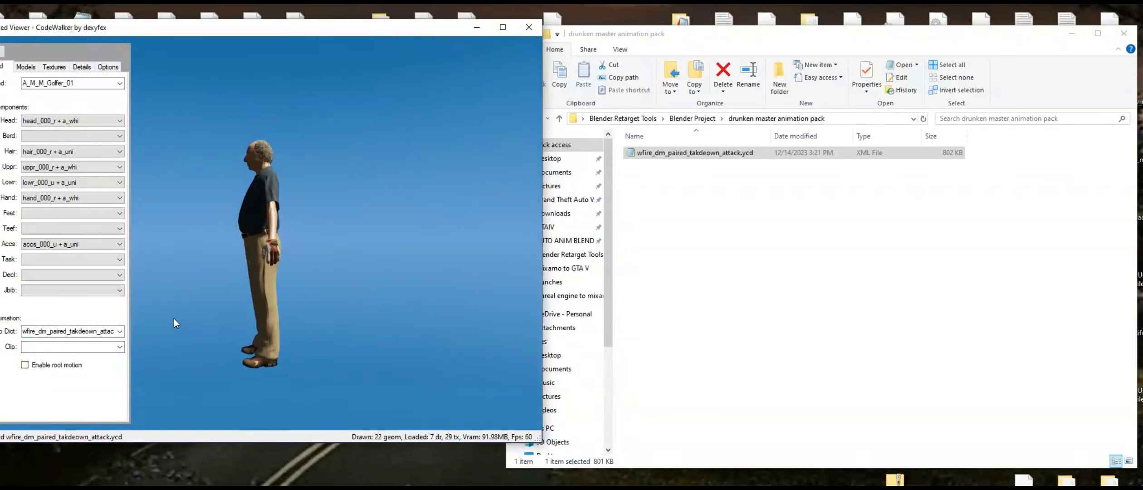
left_click(120, 346)
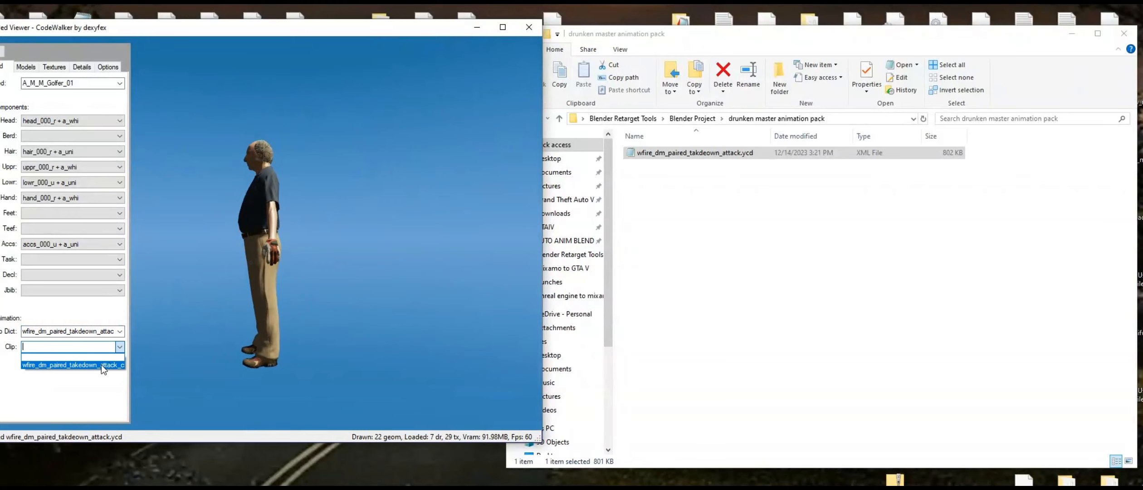
left_click(82, 365)
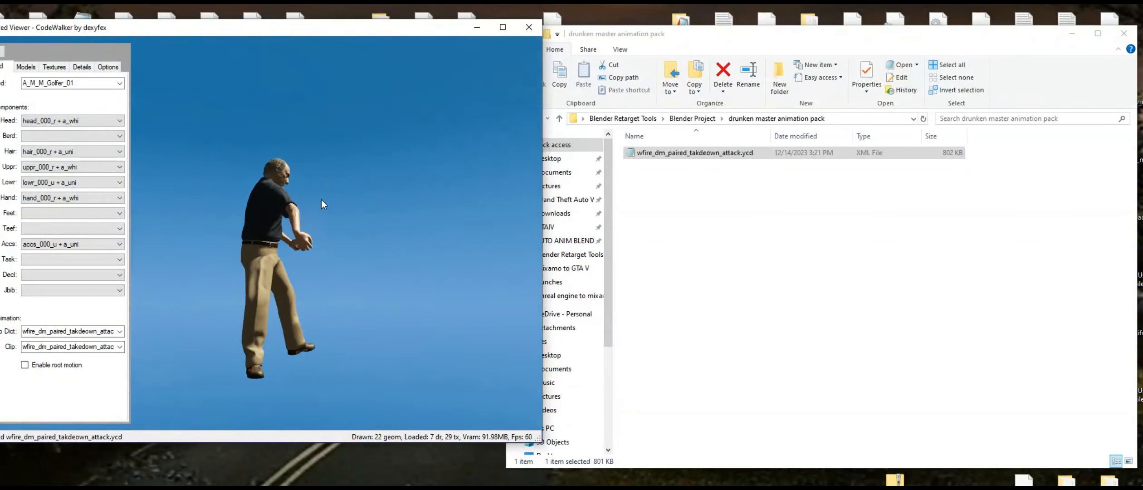
Preview the takedown clip with root motion enabled and disabled, and close the Ped Viewer to return to RPF Explorer
left_click(75, 366)
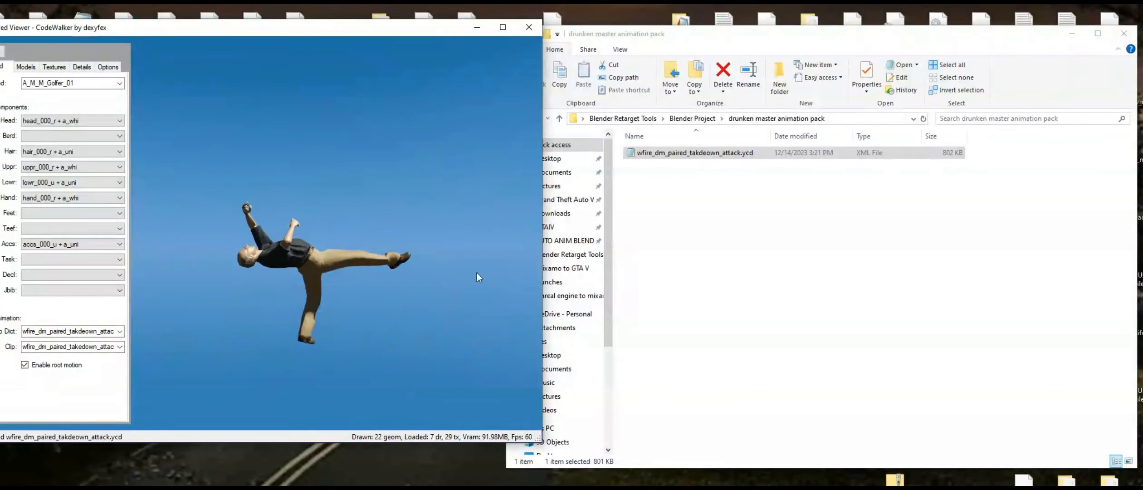
double_click(94, 349)
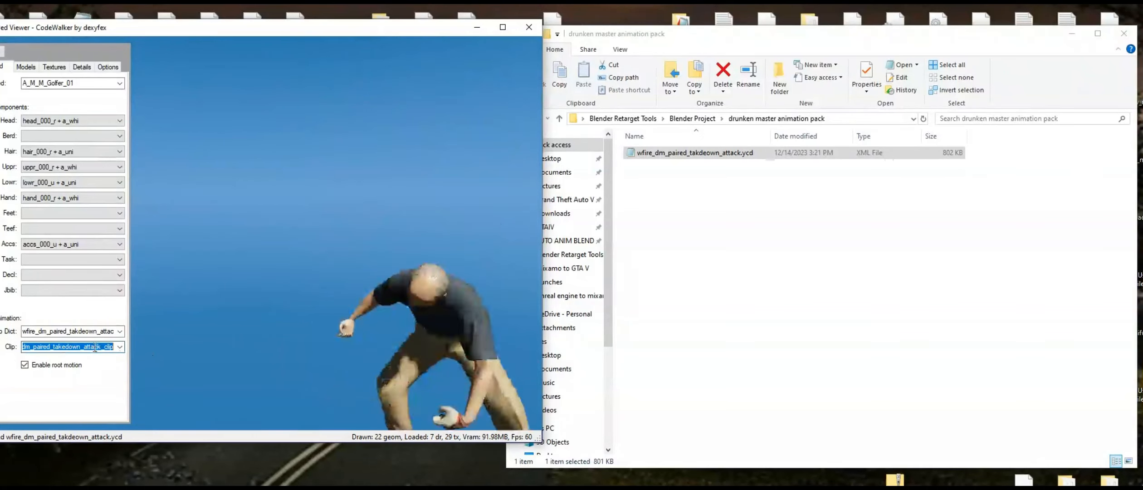
double_click(91, 332)
key("Tab")
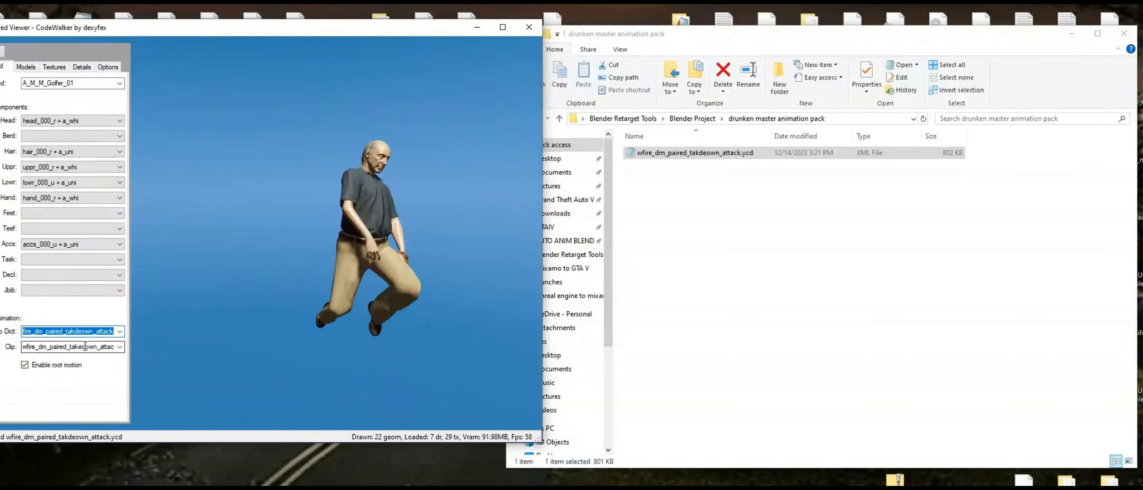
left_click_drag(334, 304, 401, 279)
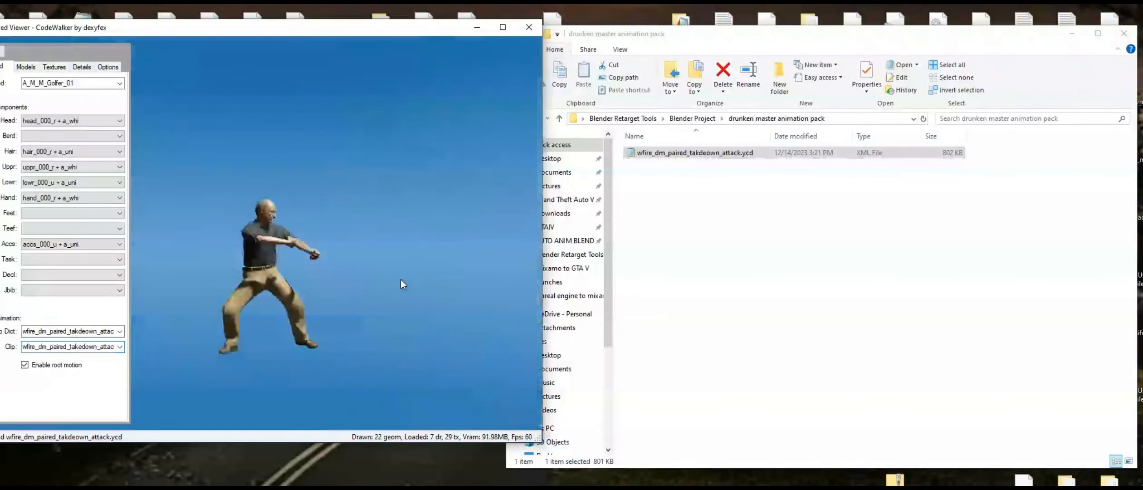
left_click(52, 364)
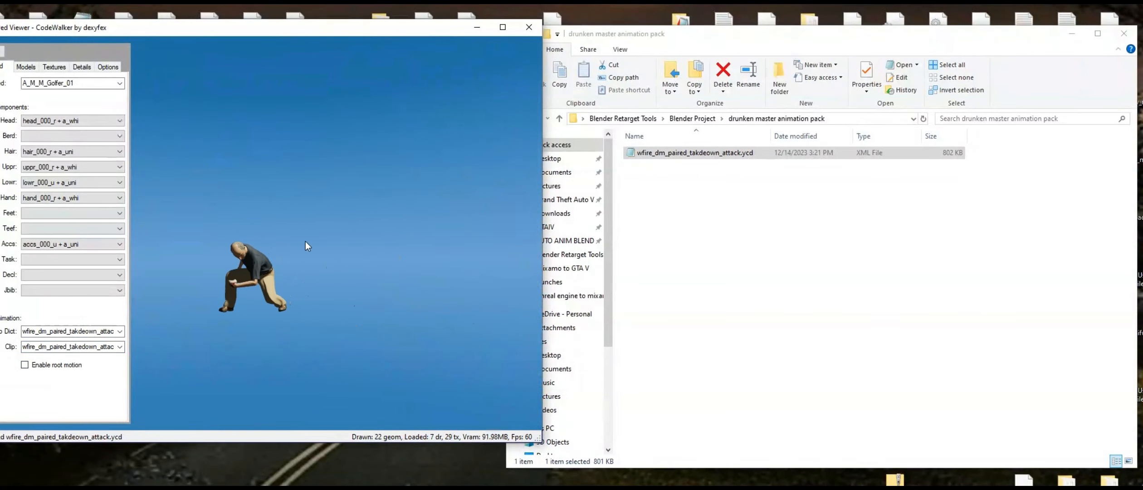
left_click(528, 27)
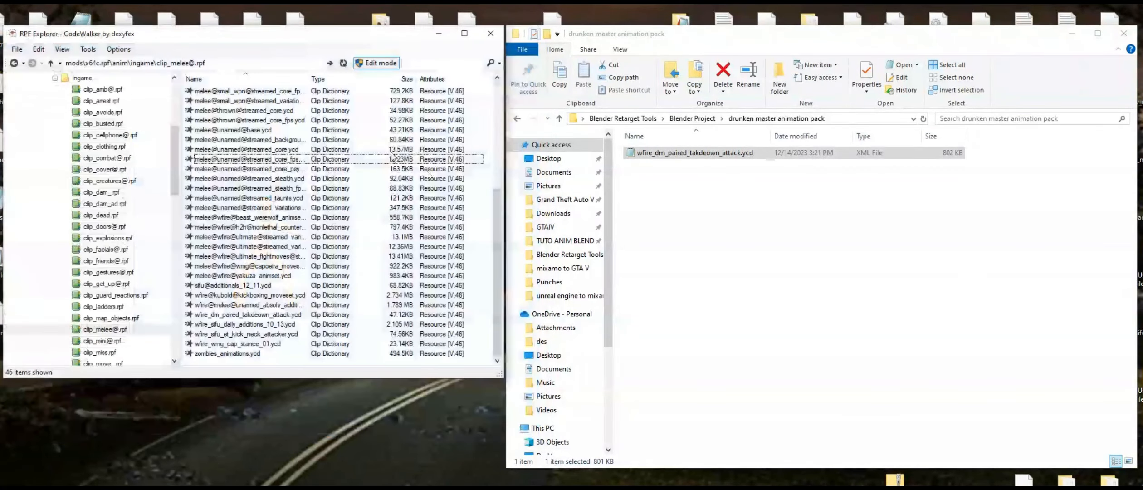
mouse_move(398, 36)
left_mouse_down()
mouse_move(376, 38)
mouse_move(388, 38)
left_mouse_up()
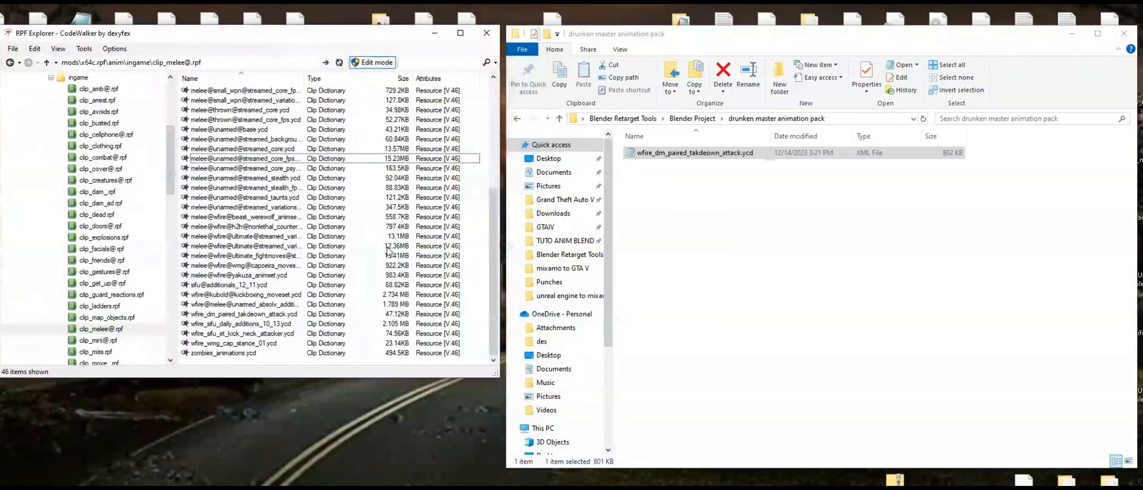
Duplicate wfire_dm_paired_takdeown_attack.ycd within the drunken master animation pack folder
left_click(683, 154)
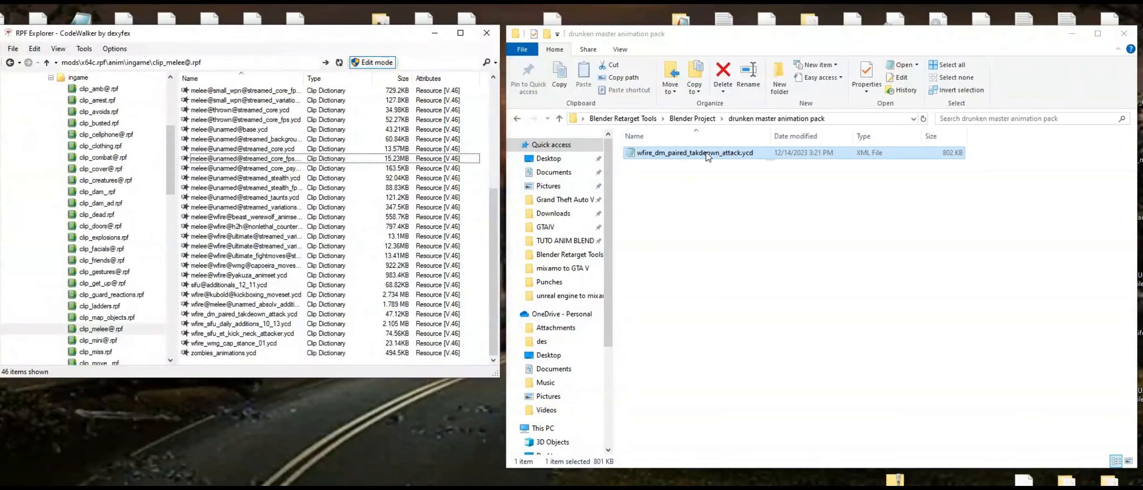
right_click(678, 152)
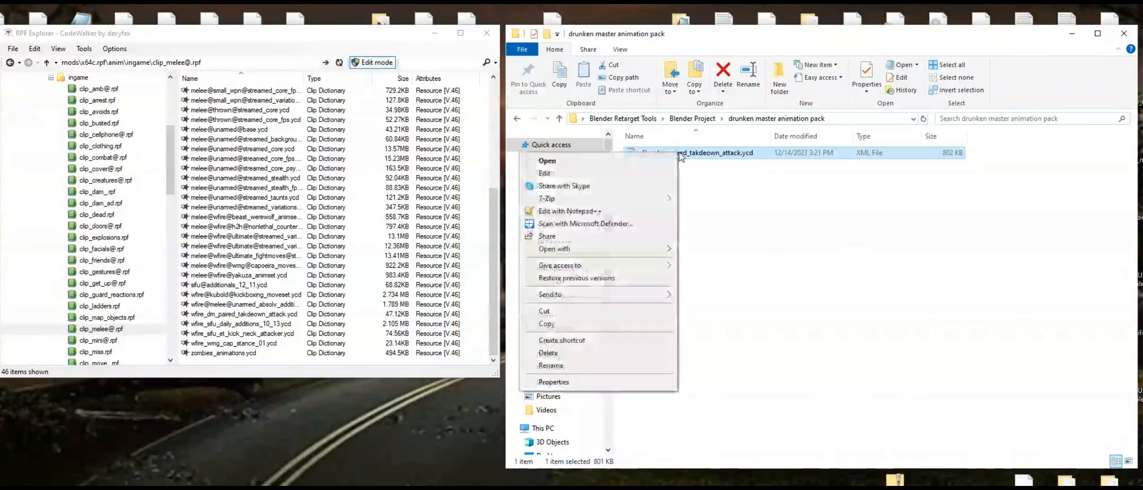
left_click(742, 195)
right_click(677, 153)
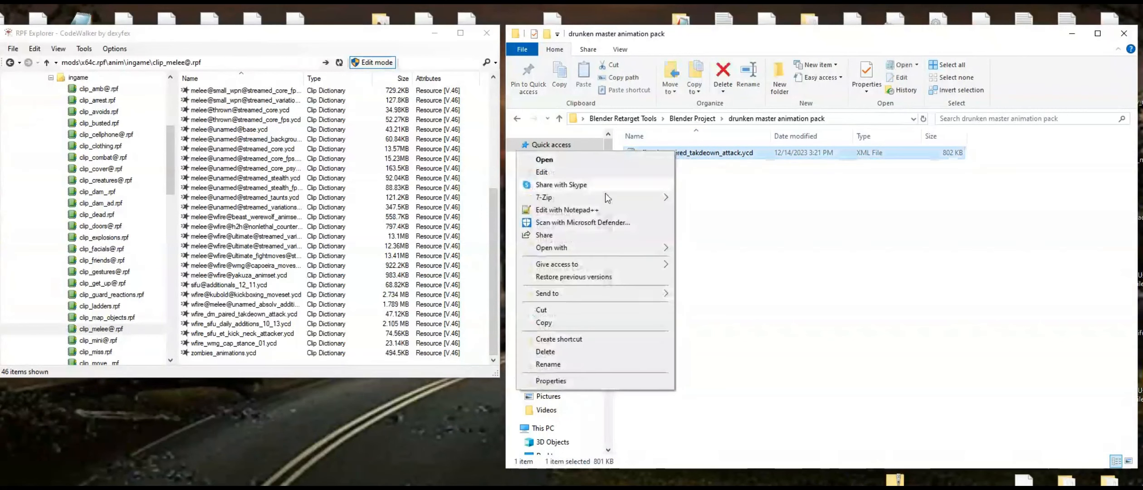
left_click(557, 324)
right_click(736, 188)
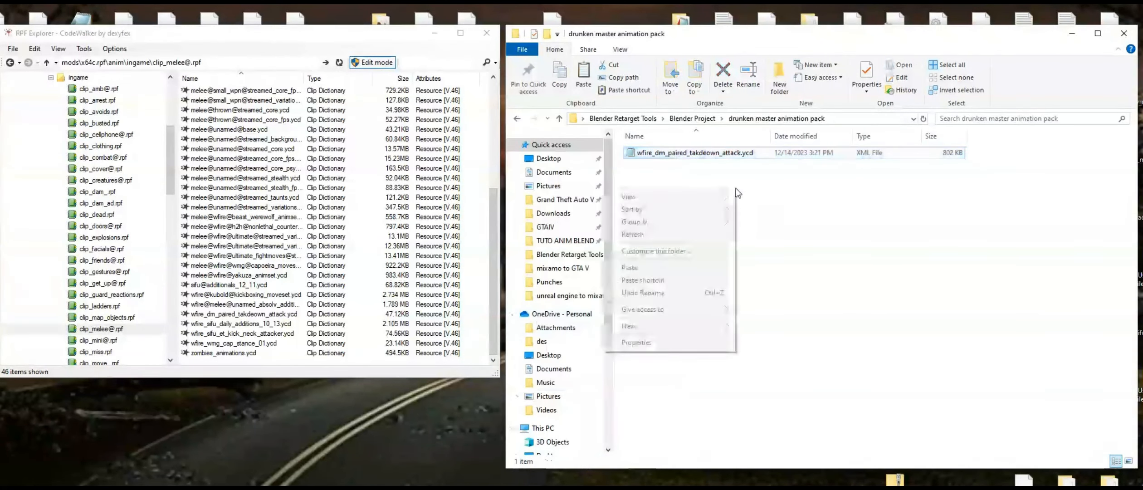
left_click(644, 264)
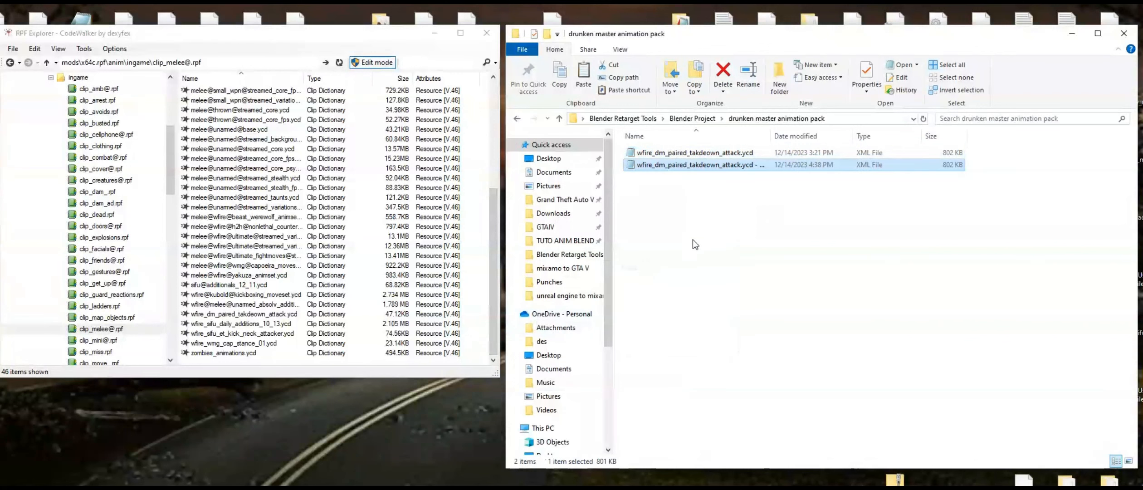
right_click(741, 167)
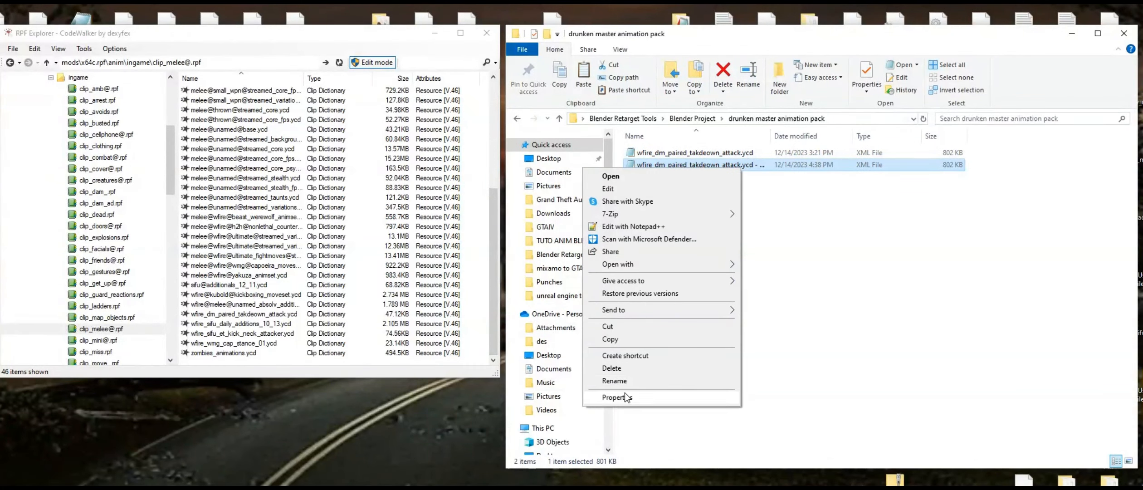
left_click(623, 381)
left_click(763, 206)
left_click(743, 167)
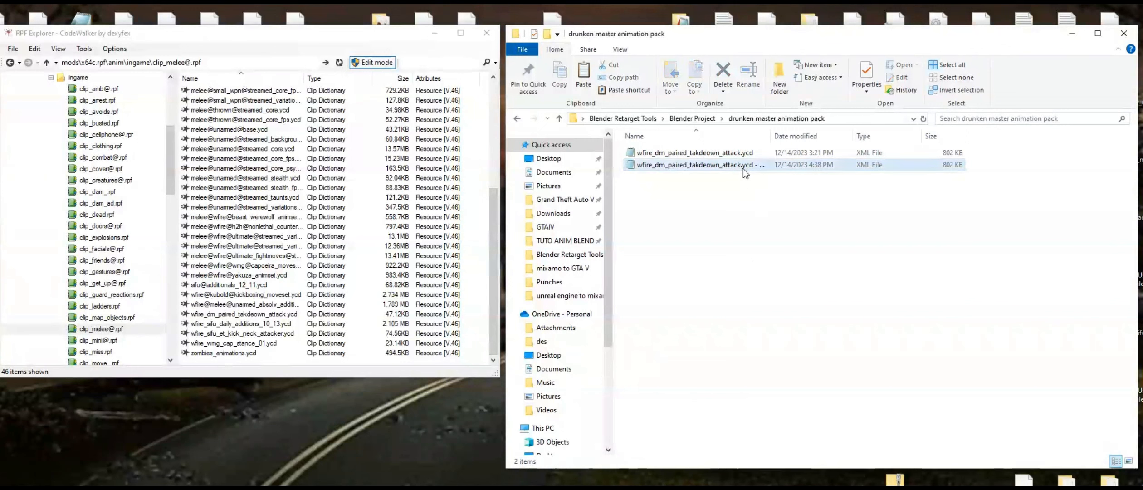
right_click(736, 168)
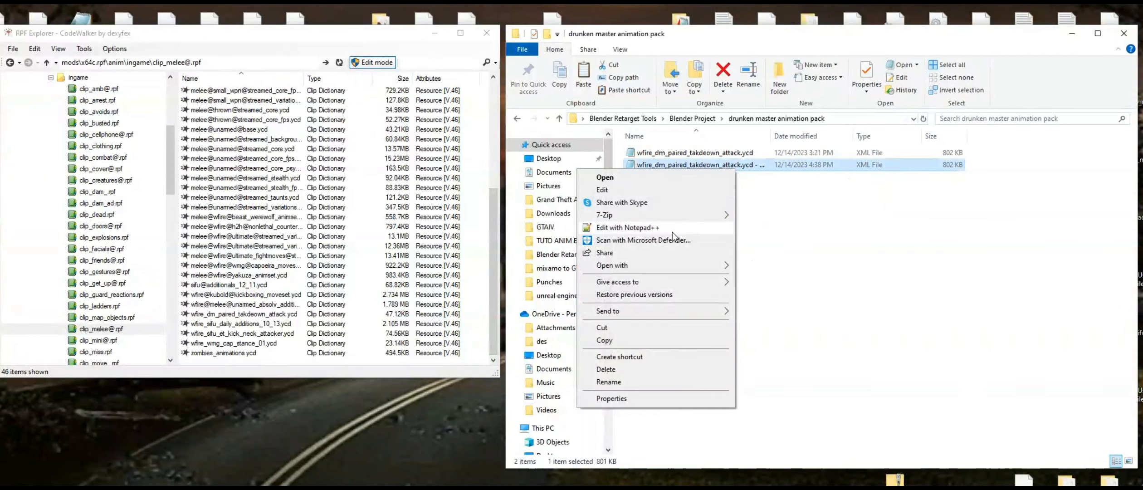
left_click(609, 382)
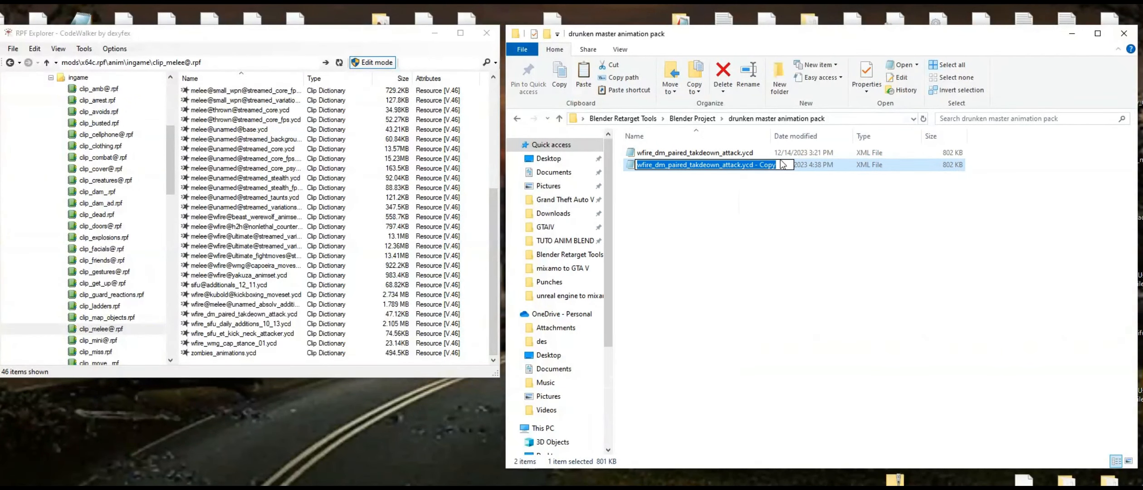
left_click_drag(778, 165, 758, 167)
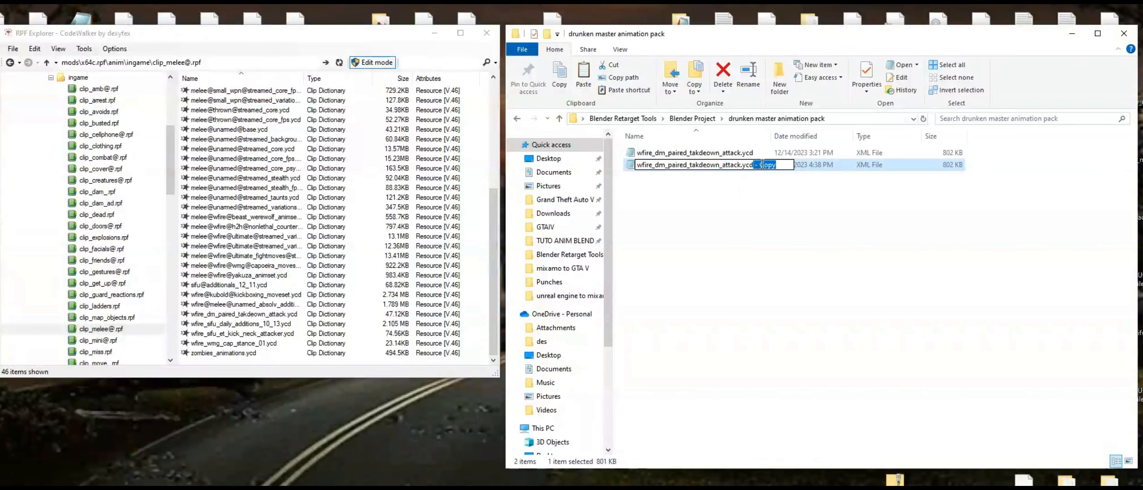
key("BackSpace")
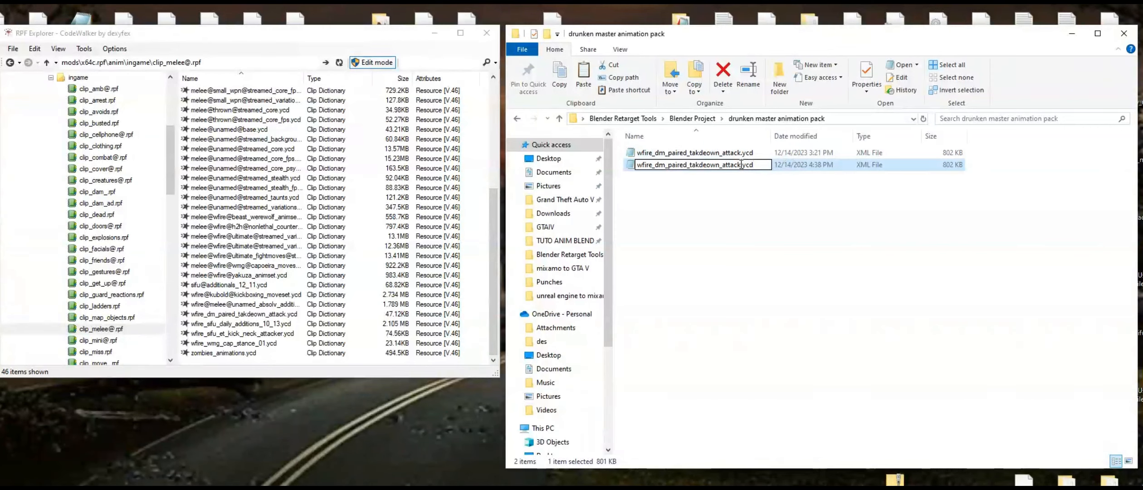
left_click_drag(741, 165, 638, 165)
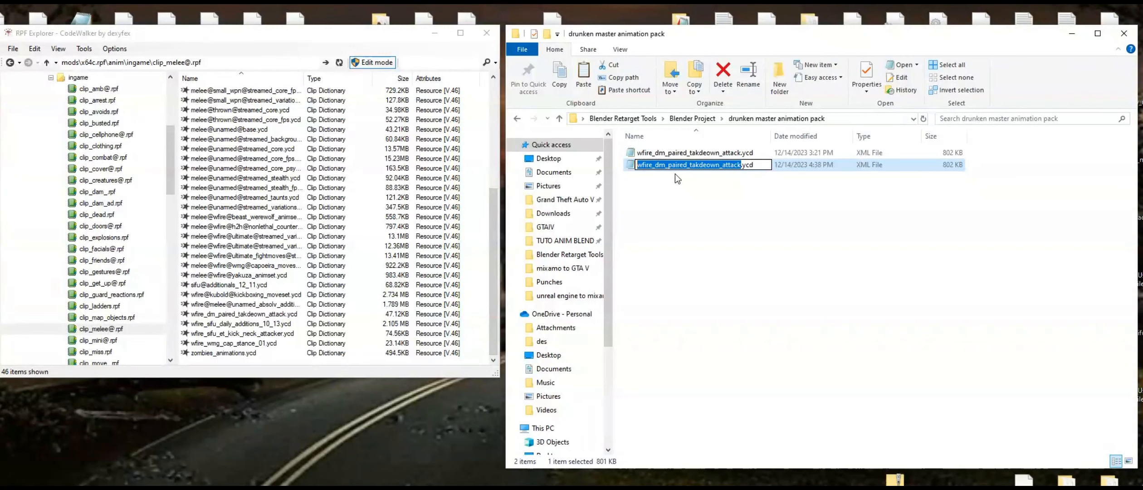
type("wfi")
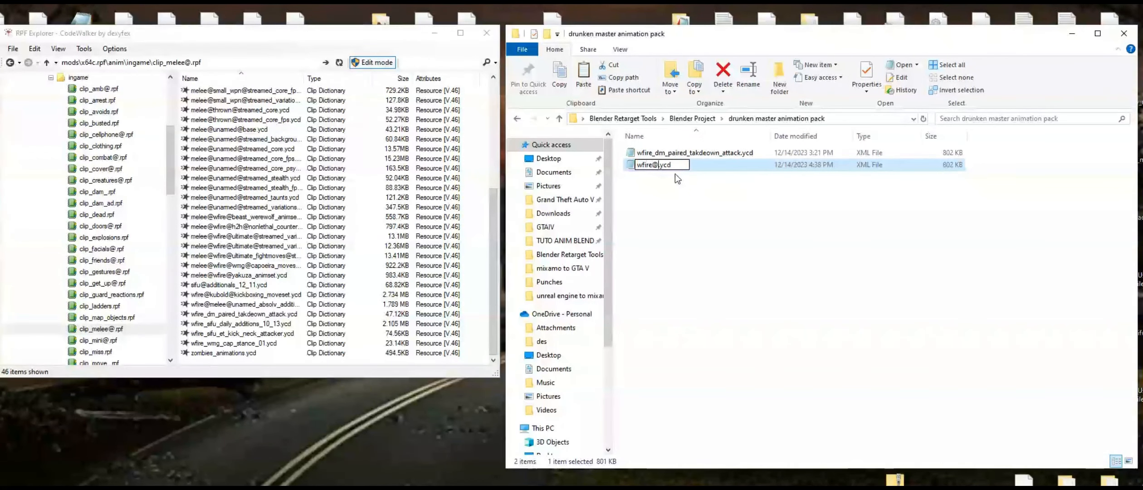
type("re@melee@unreal")
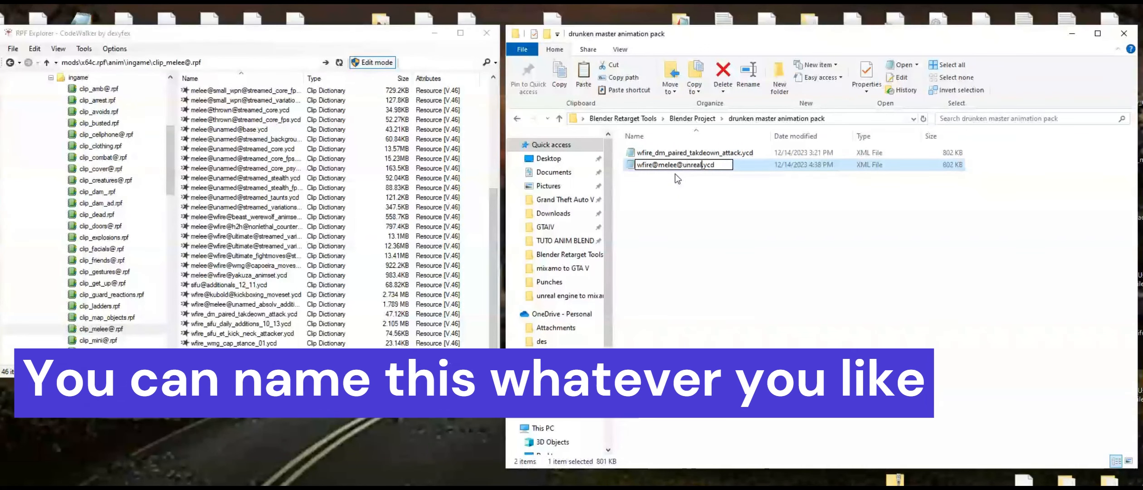
type("_engine")
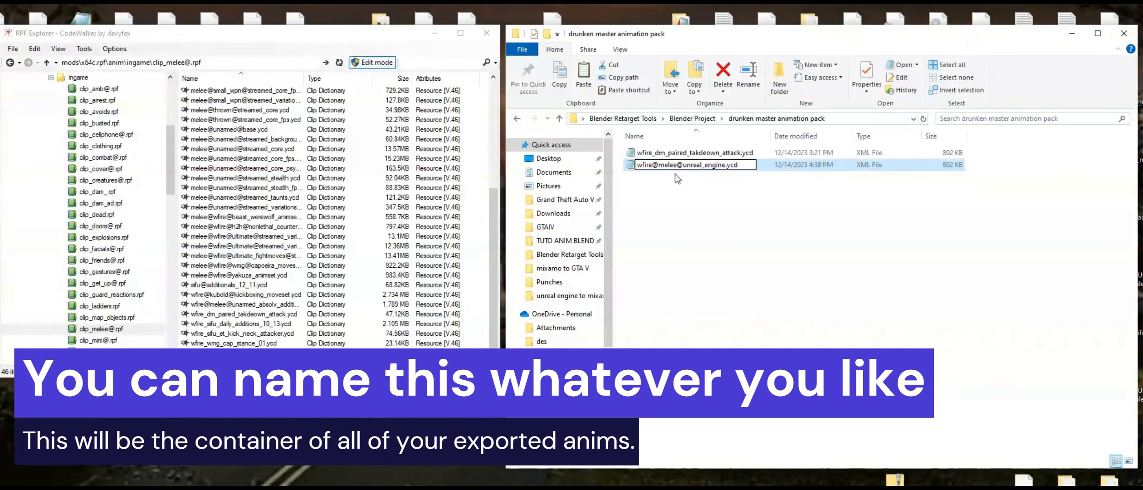
type("_test")
key("Return")
left_click(668, 197)
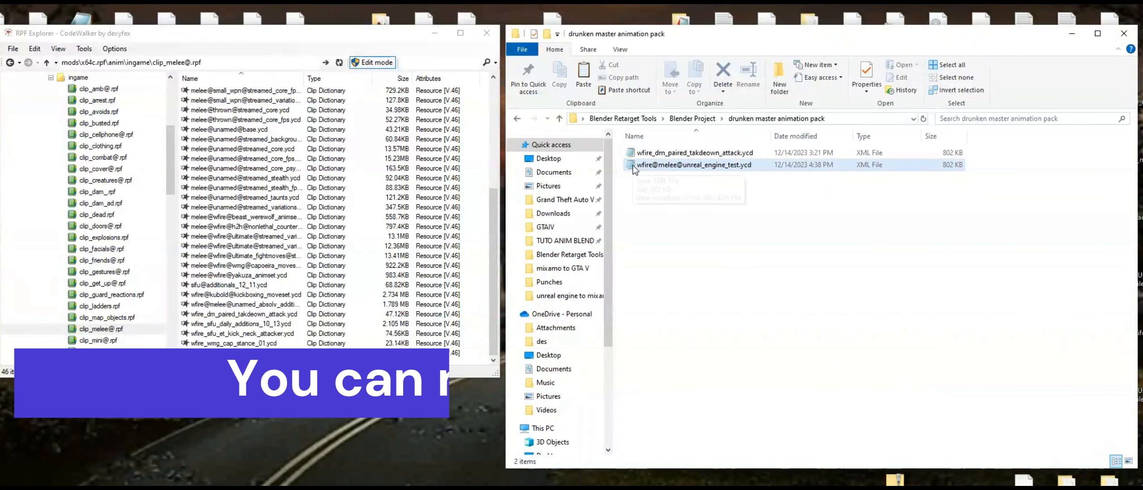
right_click(707, 165)
left_click(599, 222)
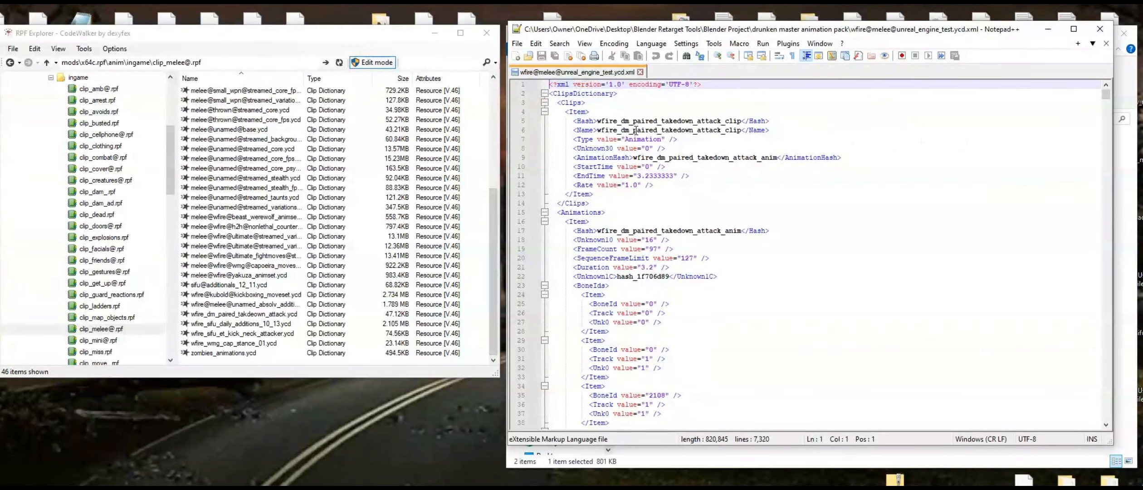
left_click_drag(607, 31, 280, 0)
Open the original wfire_dm_paired_takdeown_attack.ycd in Notepad++ as well and reposition the editor window
left_click(816, 227)
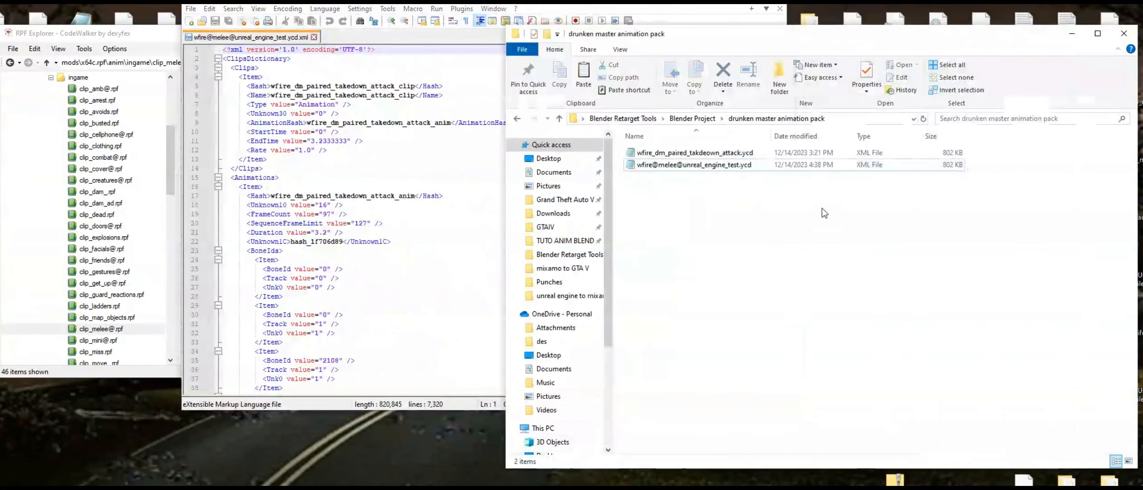
right_click(732, 154)
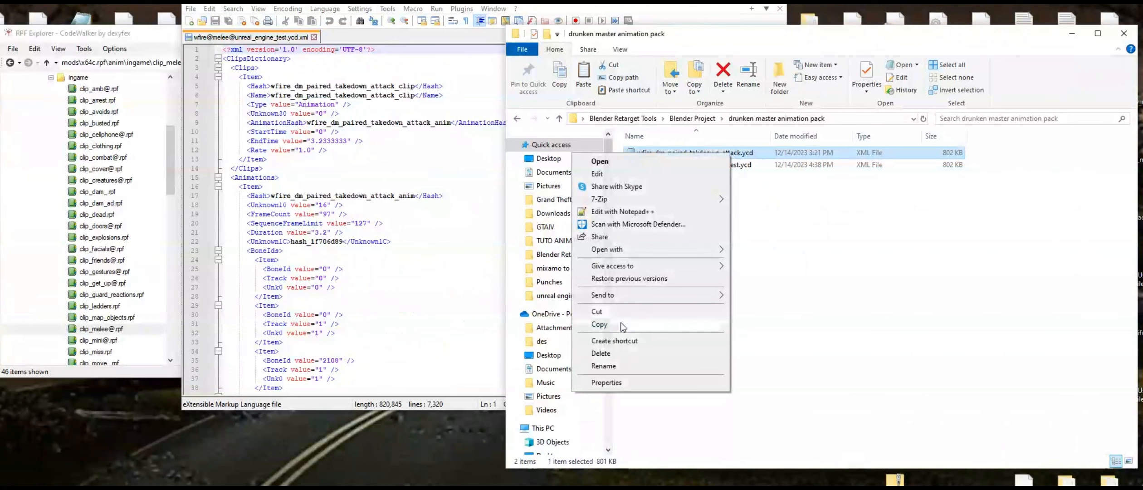
left_click(633, 325)
left_click(699, 248)
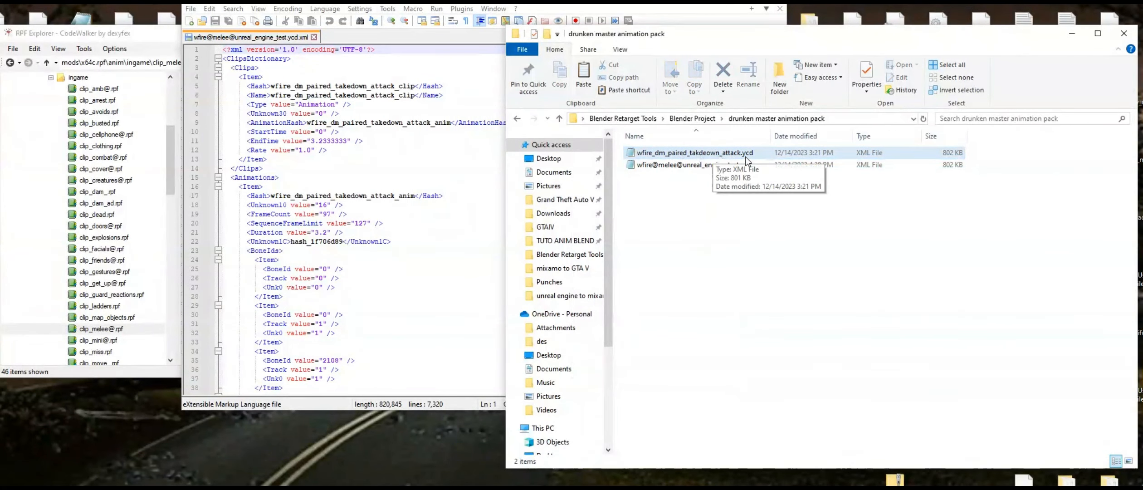
right_click(705, 153)
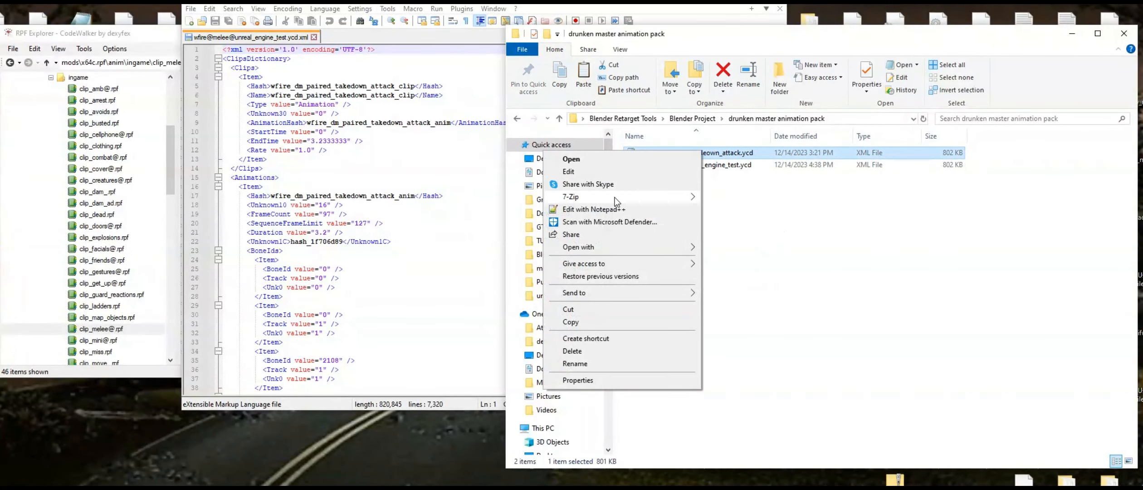
left_click(593, 210)
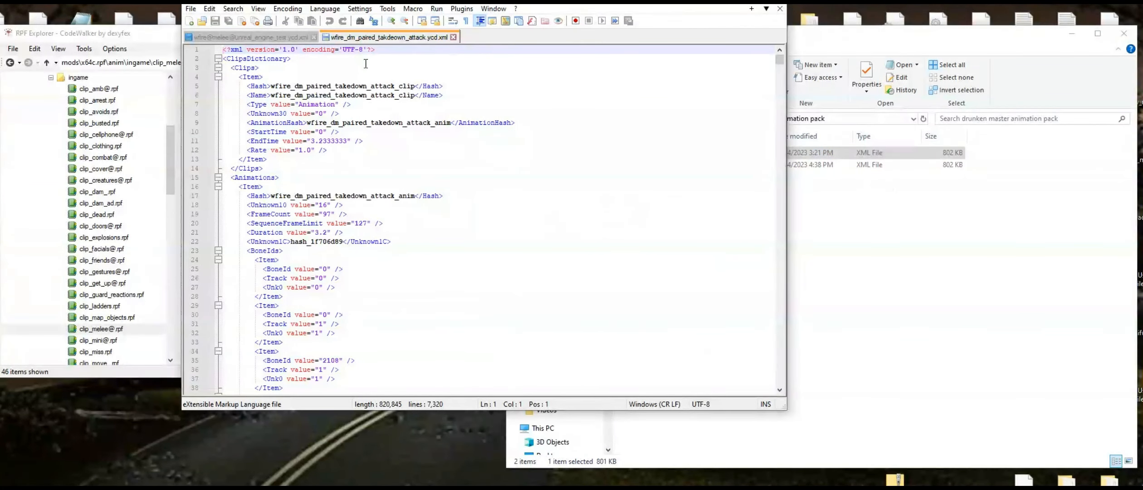
left_click_drag(330, 1, 600, 32)
In wfire_dm_paired_takdeown_attack.ycd.xml, change the clip's Hash and Name to wfire_dm_paired_takedown_attack_02_clip and save the file
left_click(521, 72)
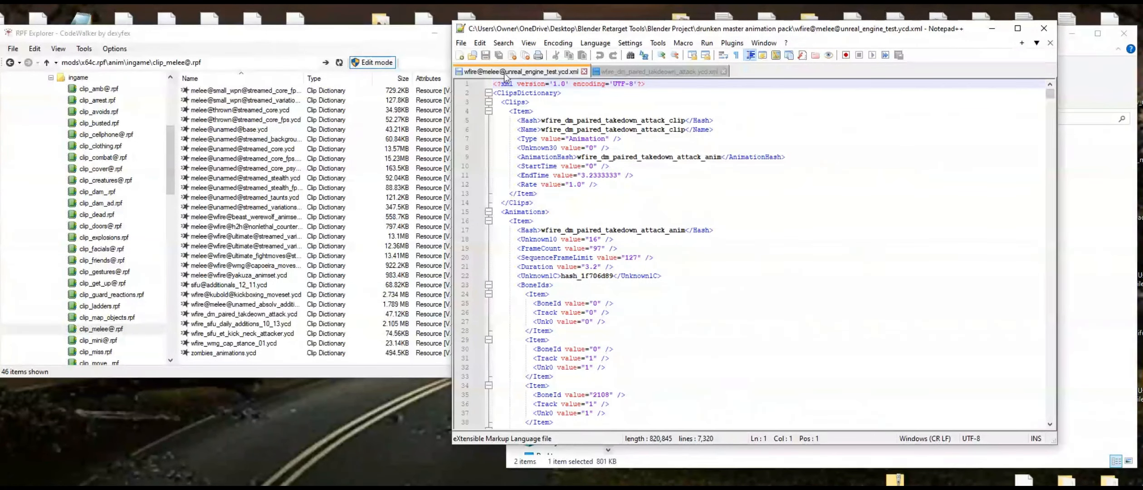
left_click(635, 72)
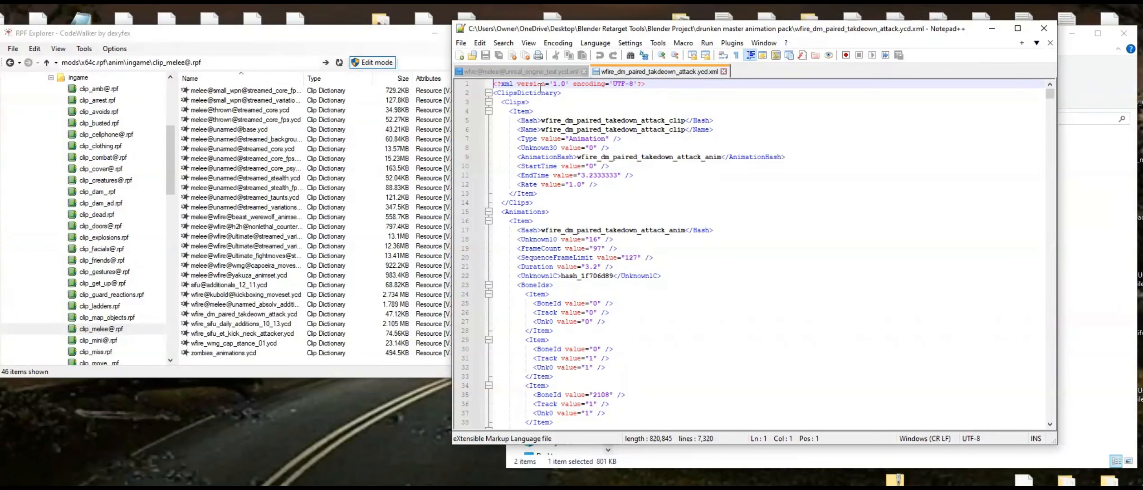
left_click(536, 73)
left_click(642, 73)
left_click(666, 121)
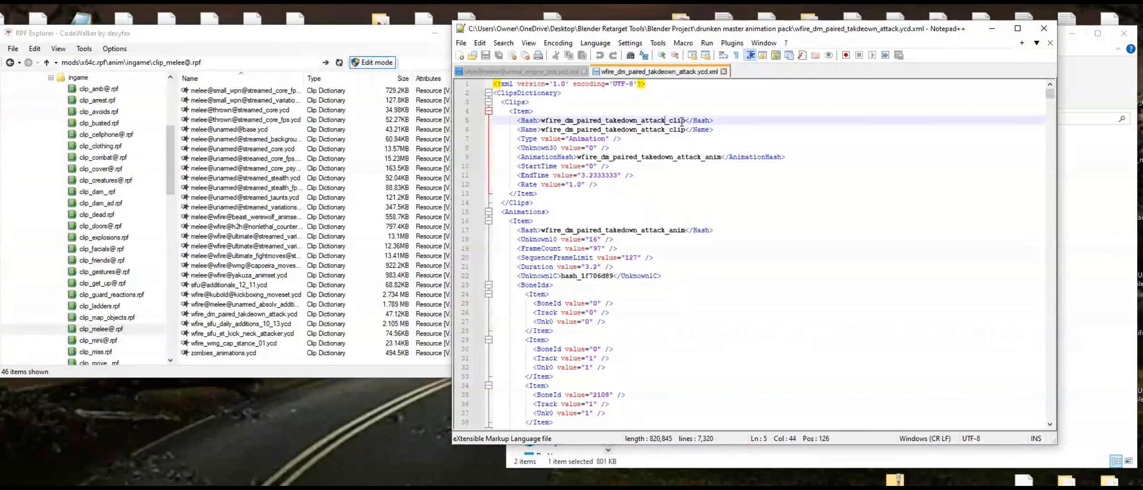
type("_")
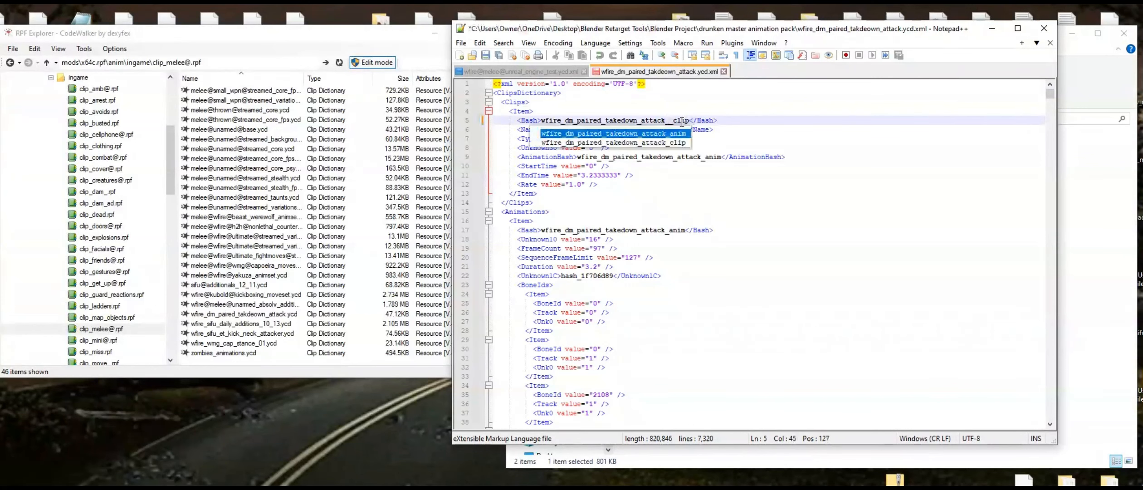
type("02")
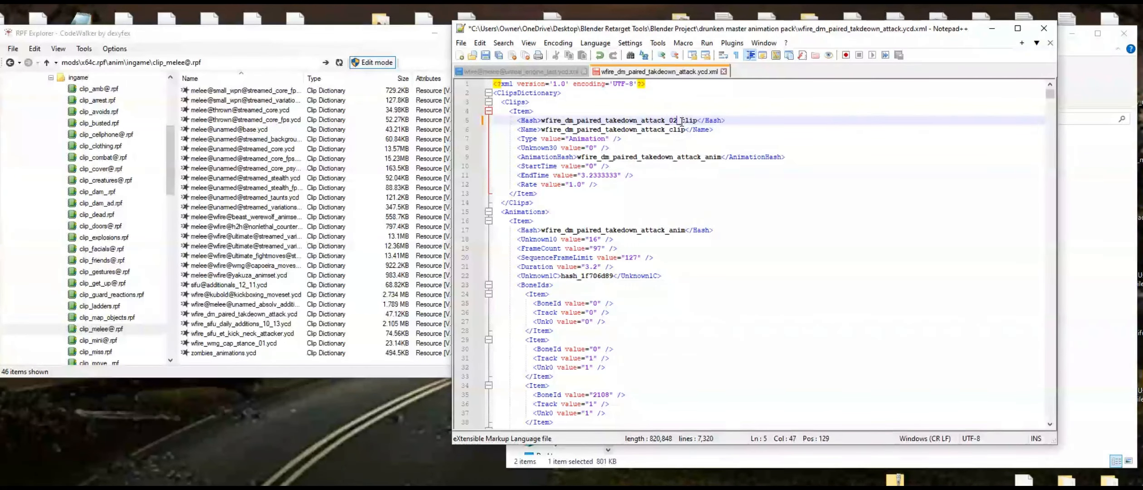
left_click(670, 130)
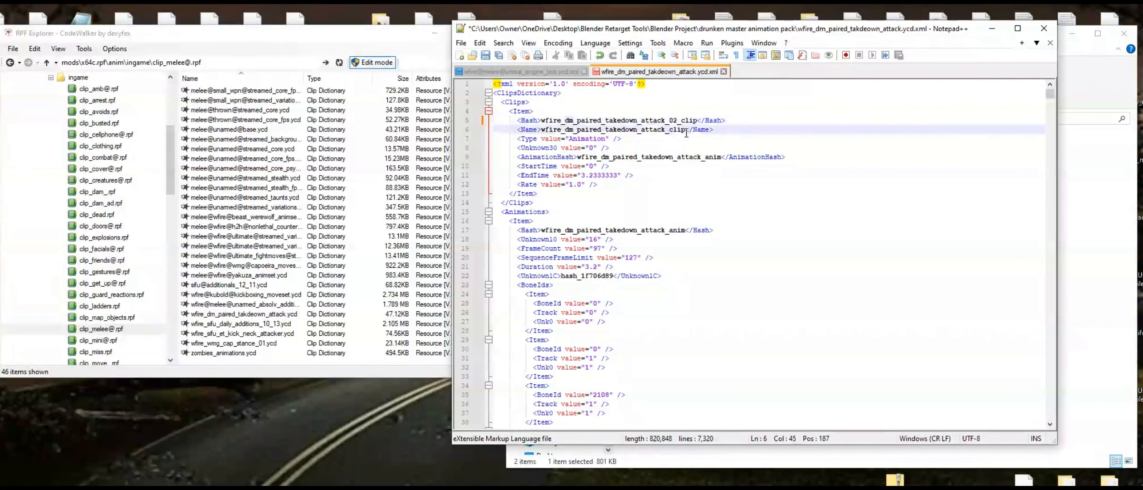
type("_02_")
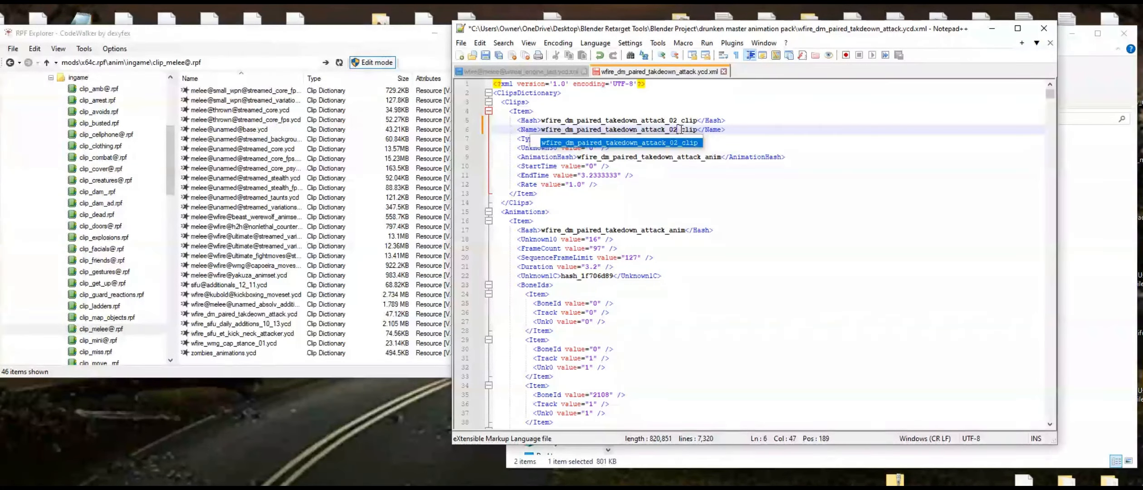
left_click(701, 202)
left_click(683, 146)
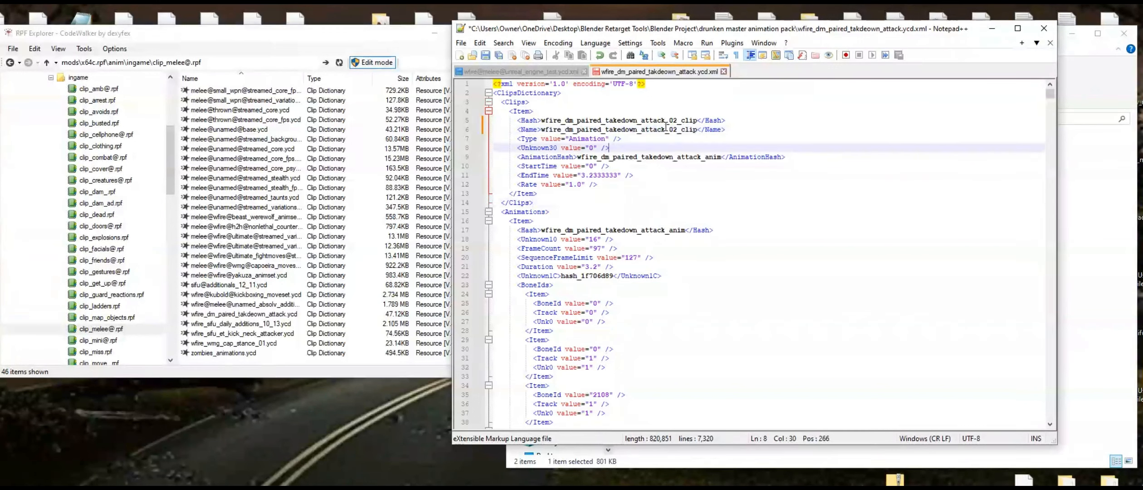
left_click(486, 55)
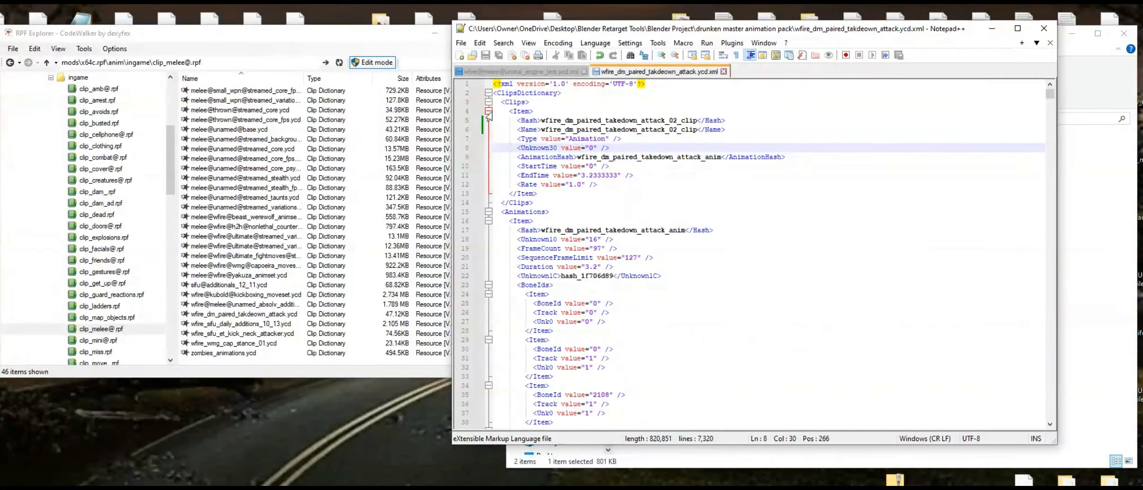
Copy the clip's entire Item block from the Clips section of wfire_dm_paired_takdeown_attack.ycd.xml
left_click(511, 111)
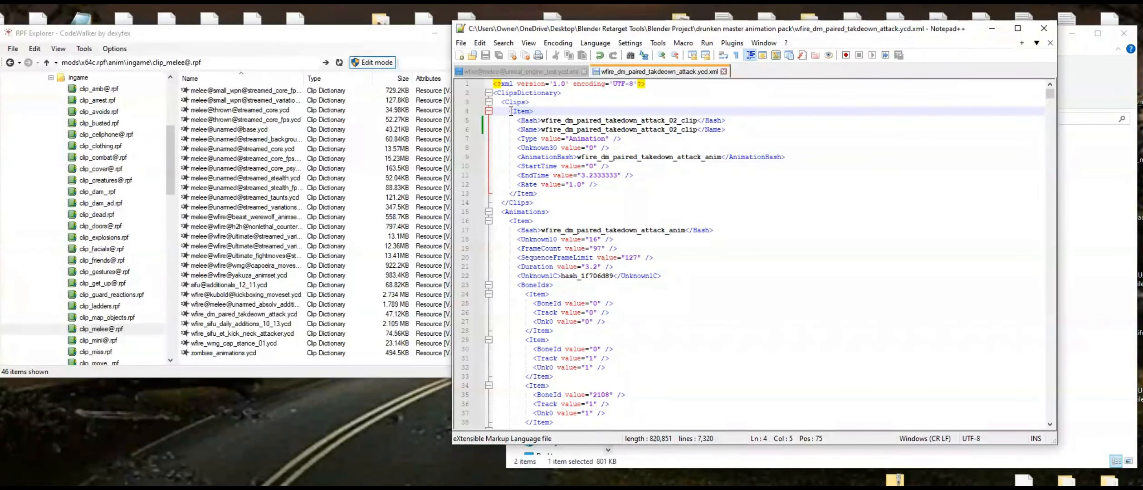
left_click_drag(510, 114, 558, 196)
right_click(571, 131)
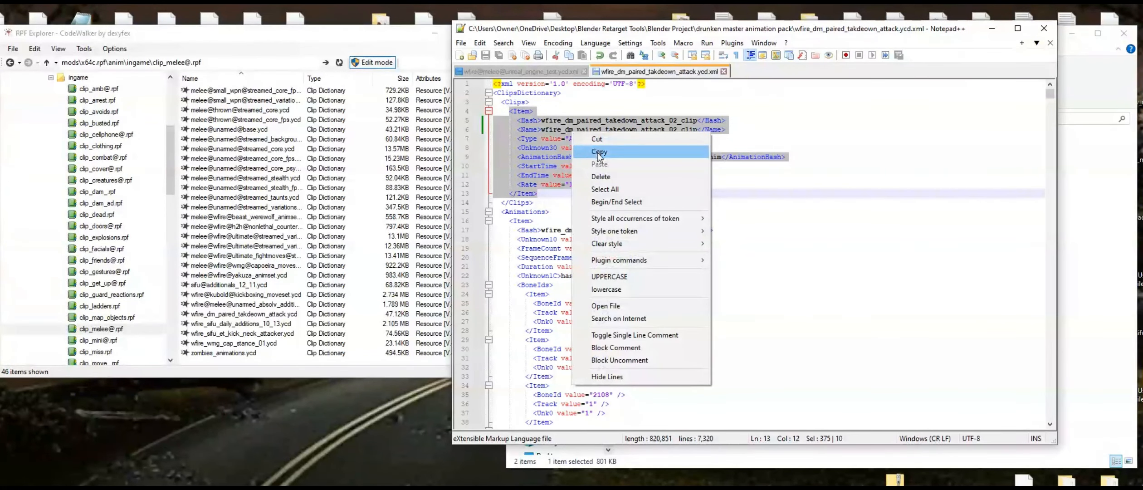
left_click(599, 155)
left_click(536, 73)
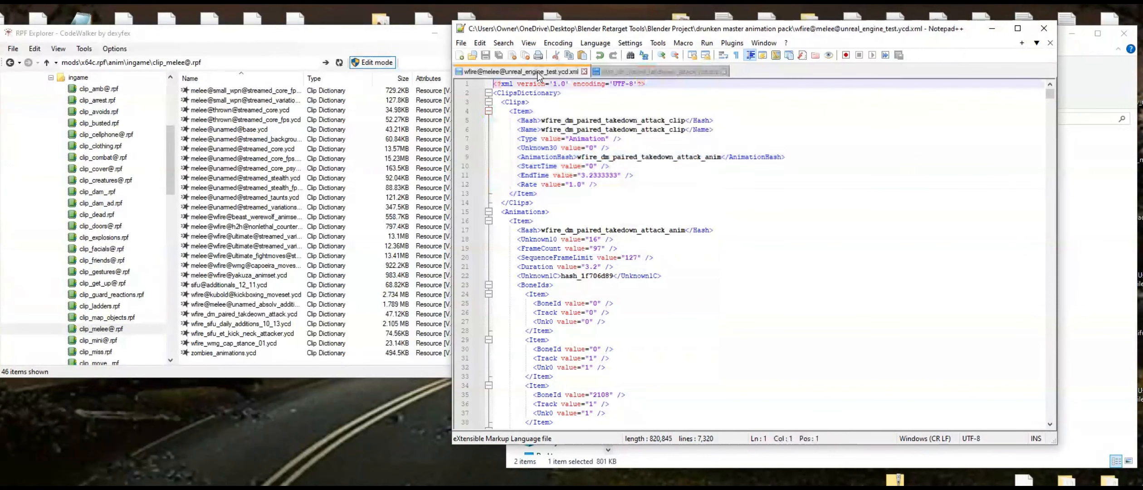
left_click(549, 194)
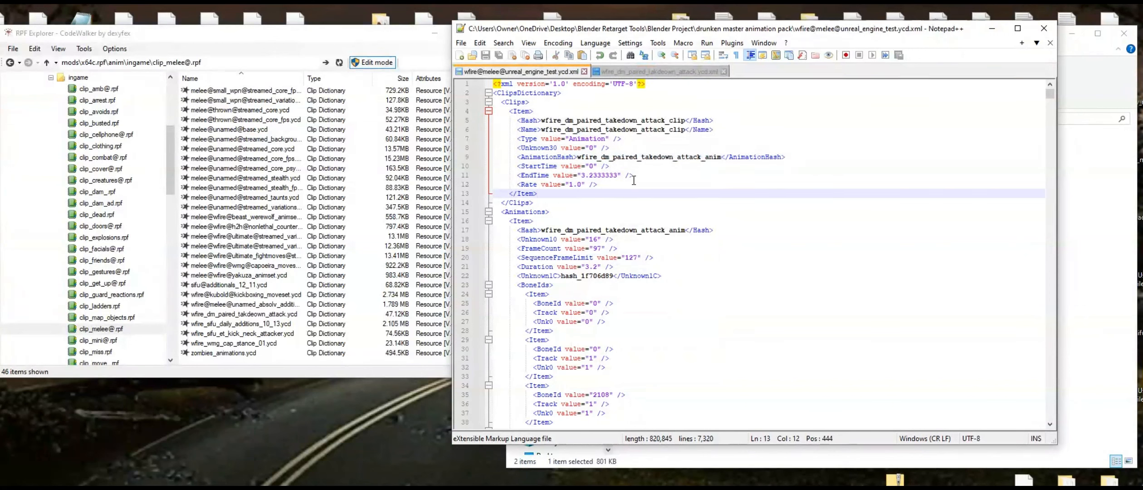
left_click(534, 103)
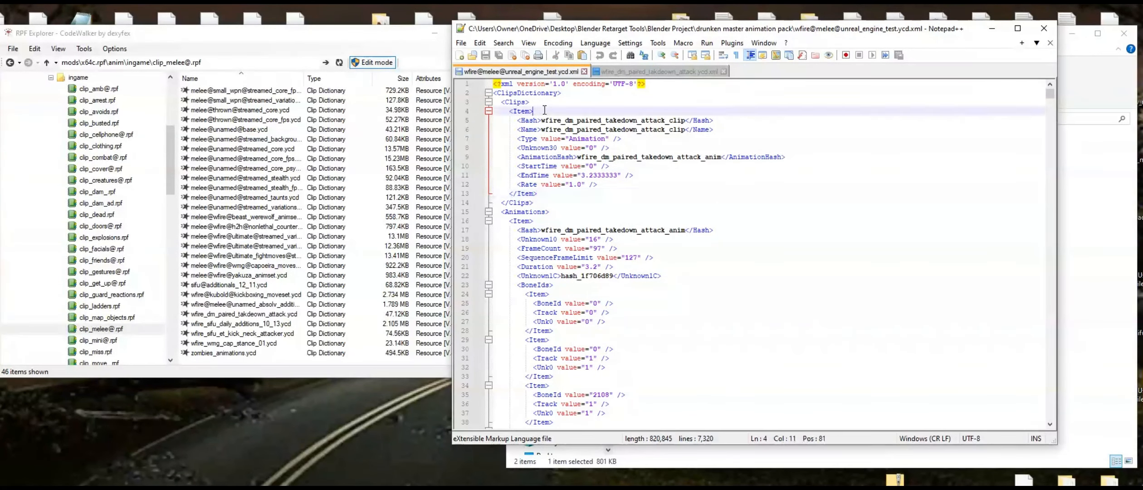
left_click(547, 111)
left_click(549, 192)
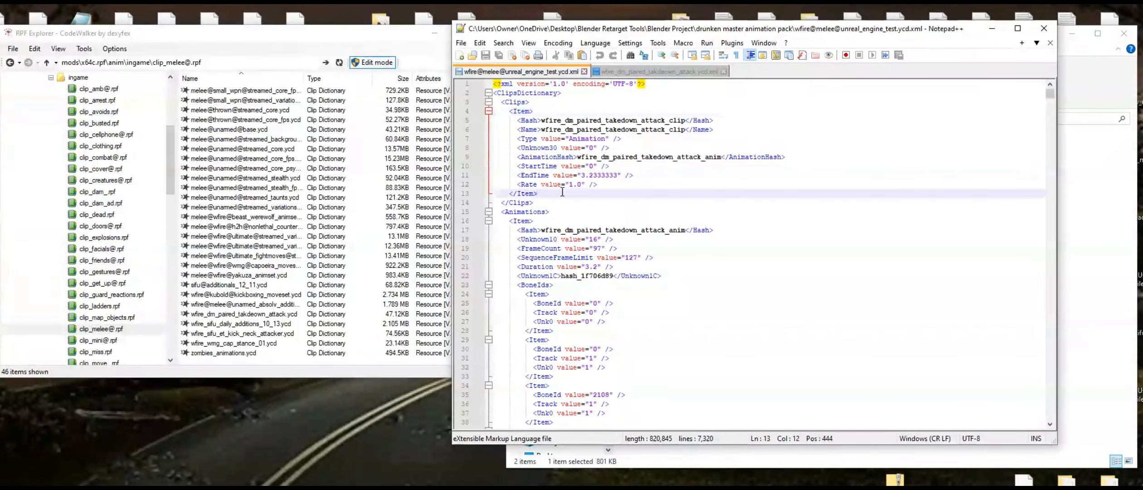
key("Return")
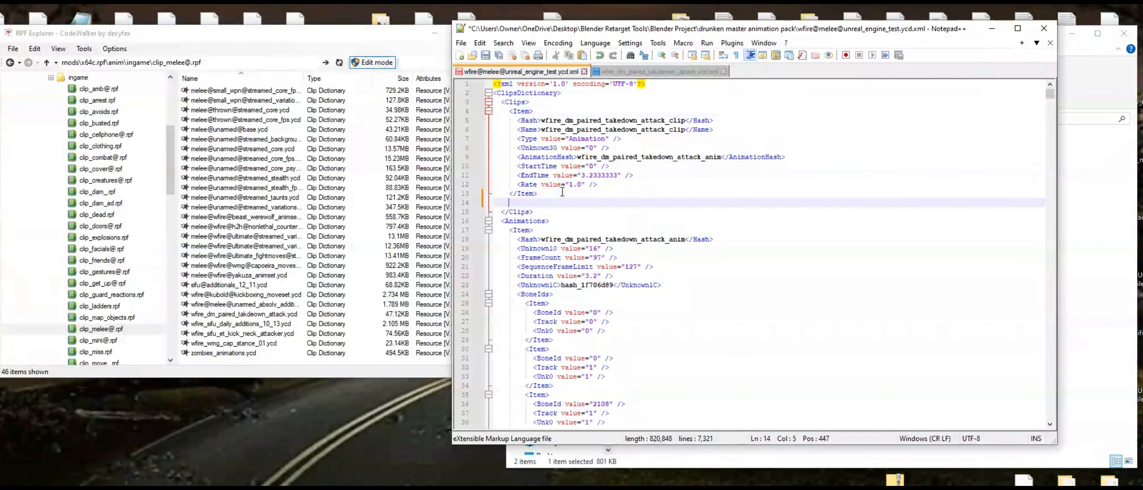
right_click(517, 202)
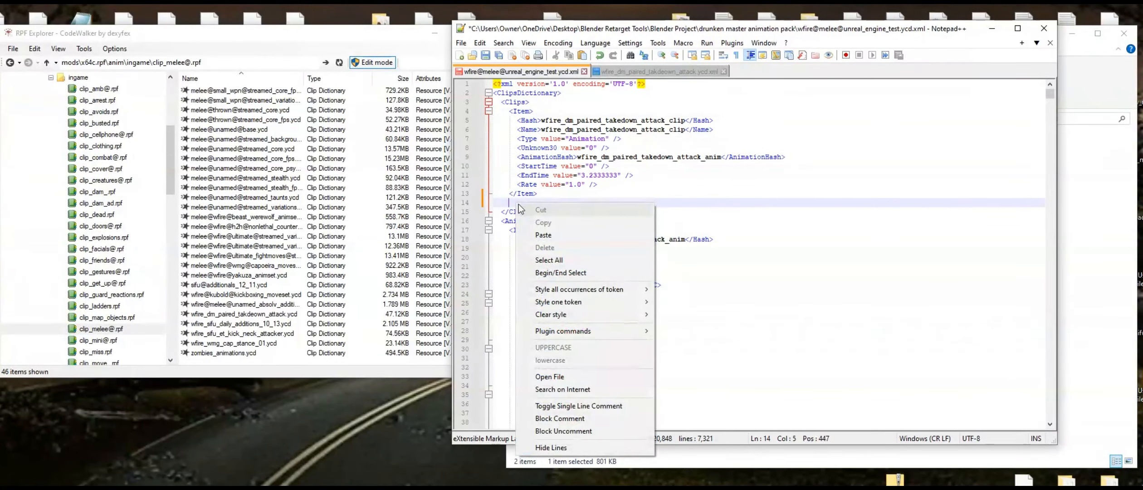
left_click(540, 231)
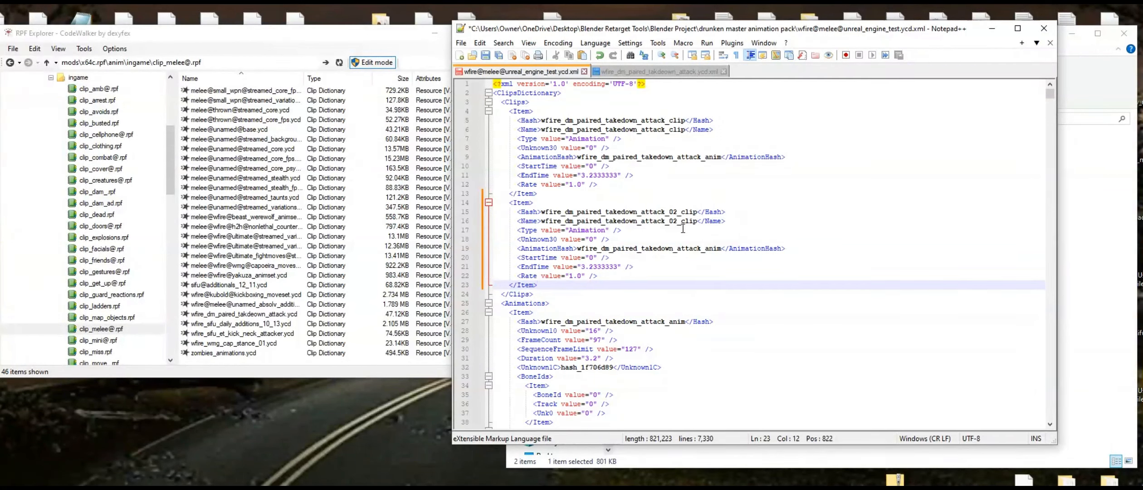
left_click(633, 206)
left_click(719, 230)
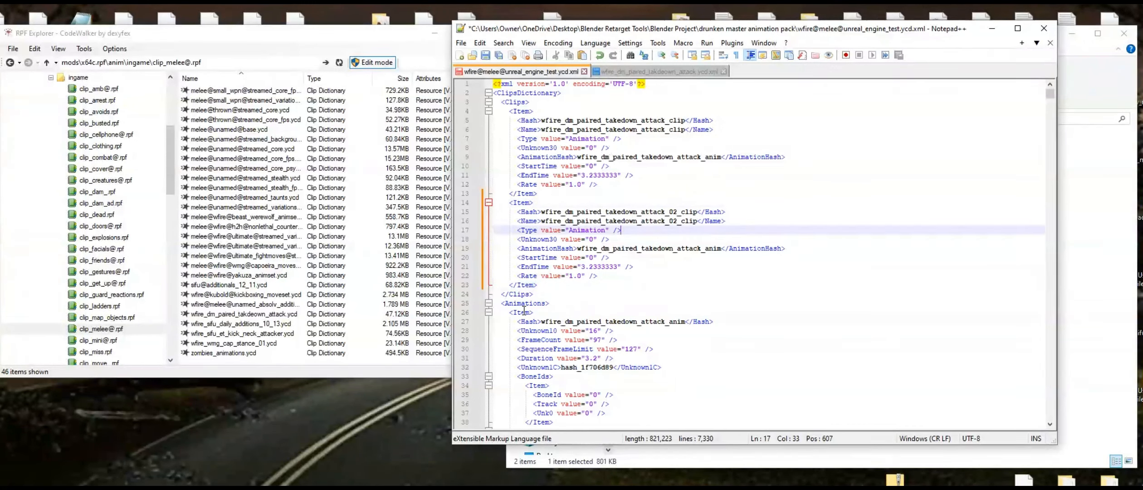
scroll(696, 239, "down", 4)
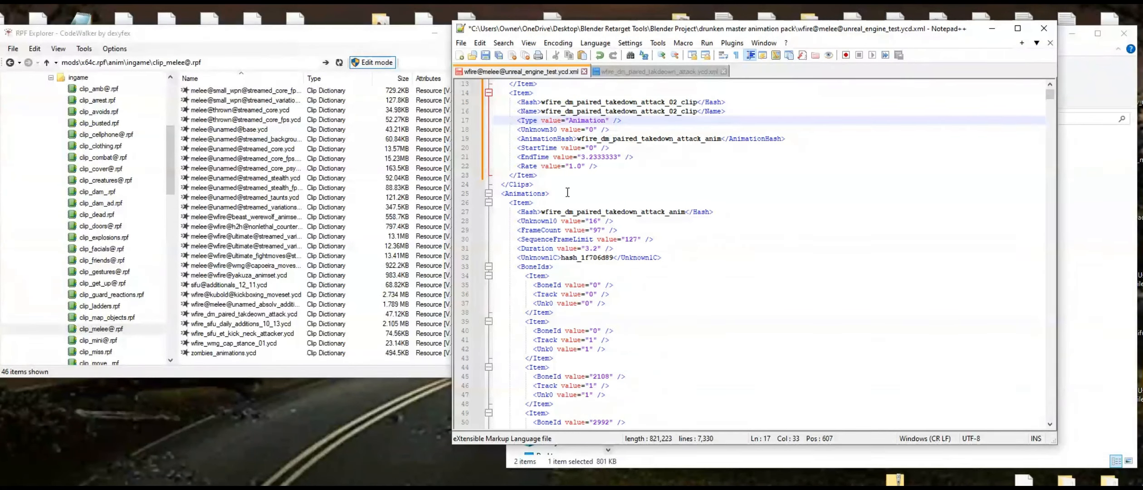
left_click(489, 203)
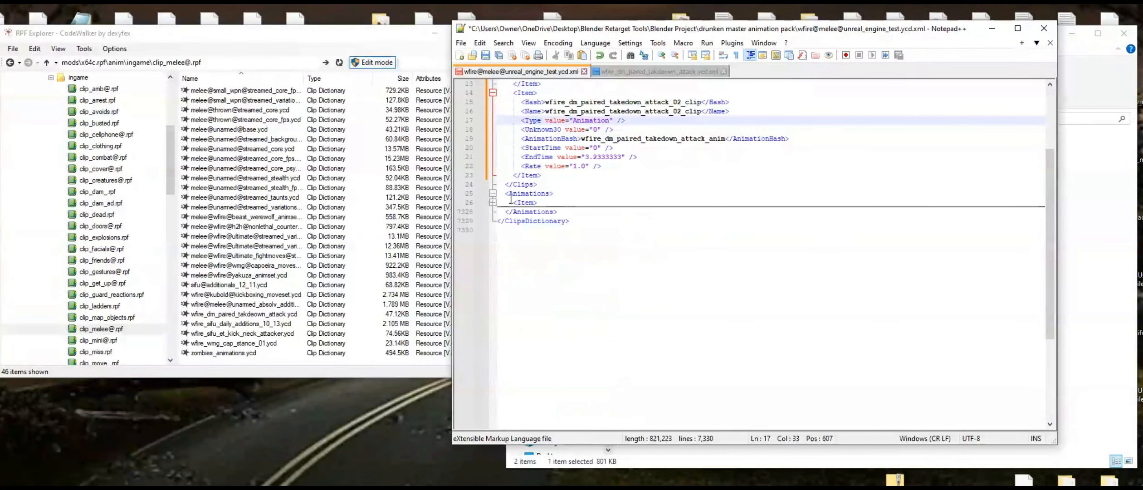
scroll(592, 248, "up", 3)
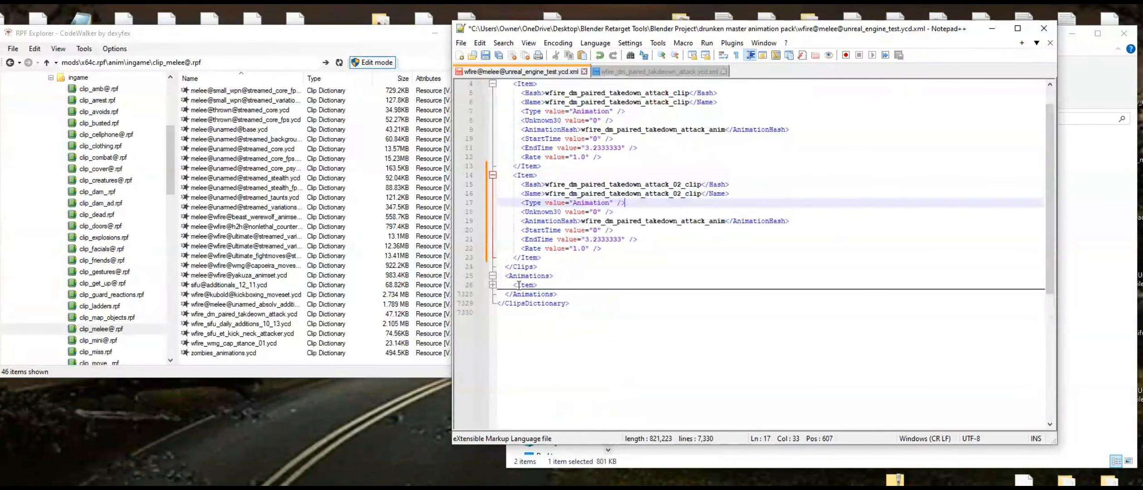
In wfire_dm_paired_takdeown_attack.ycd.xml, change the animation's Hash to wfire_dm_paired_takedown_attack_anim_02
left_click(663, 72)
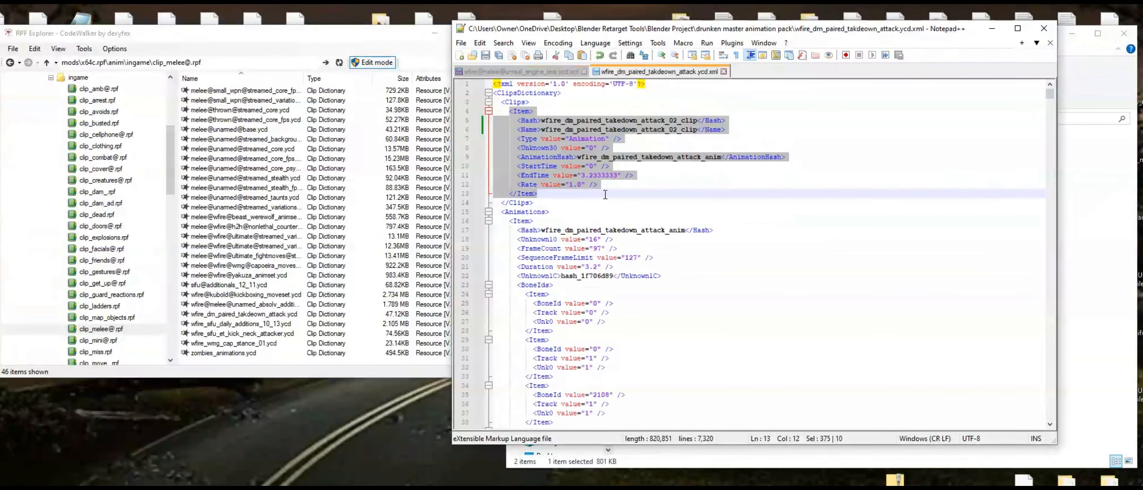
left_click(599, 223)
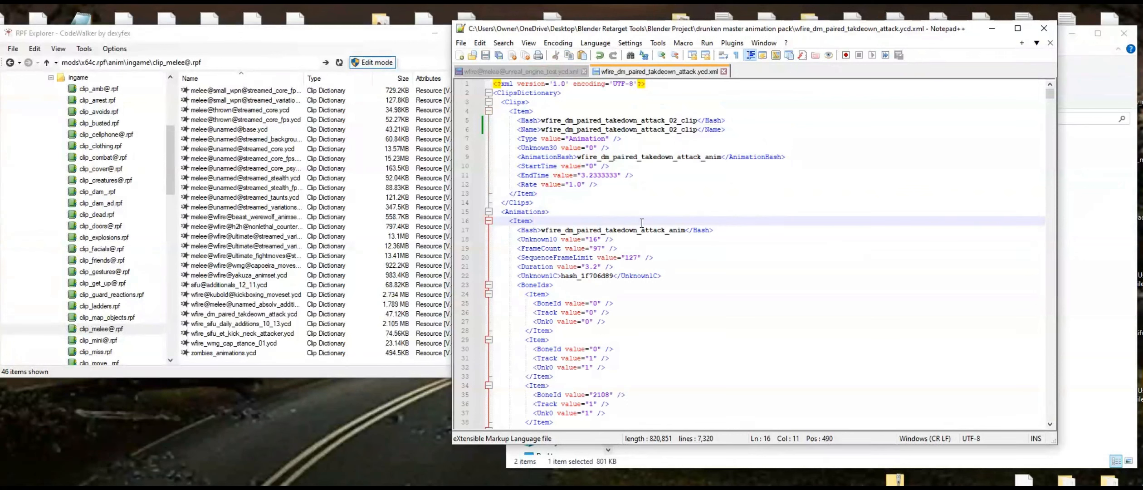
left_click(686, 231)
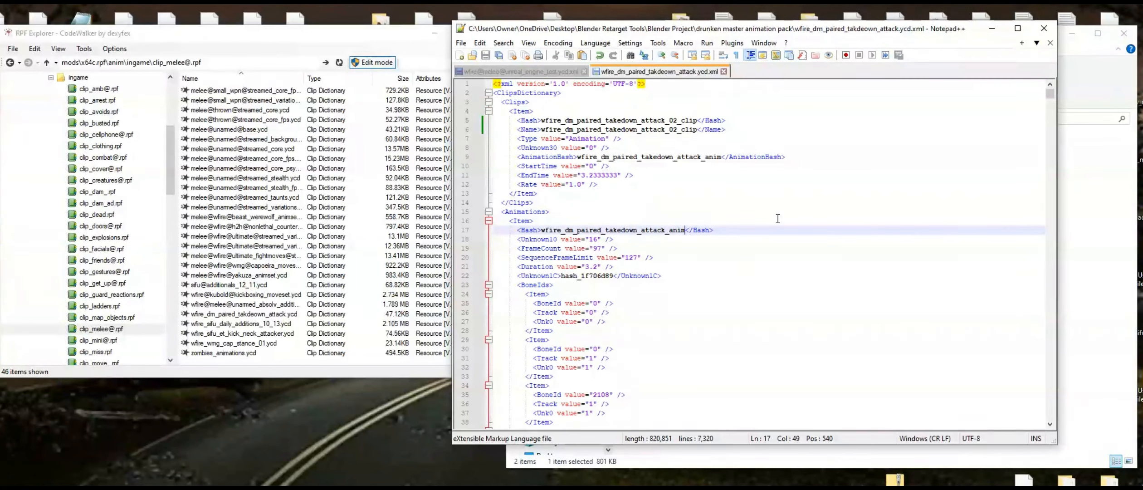
type("_02")
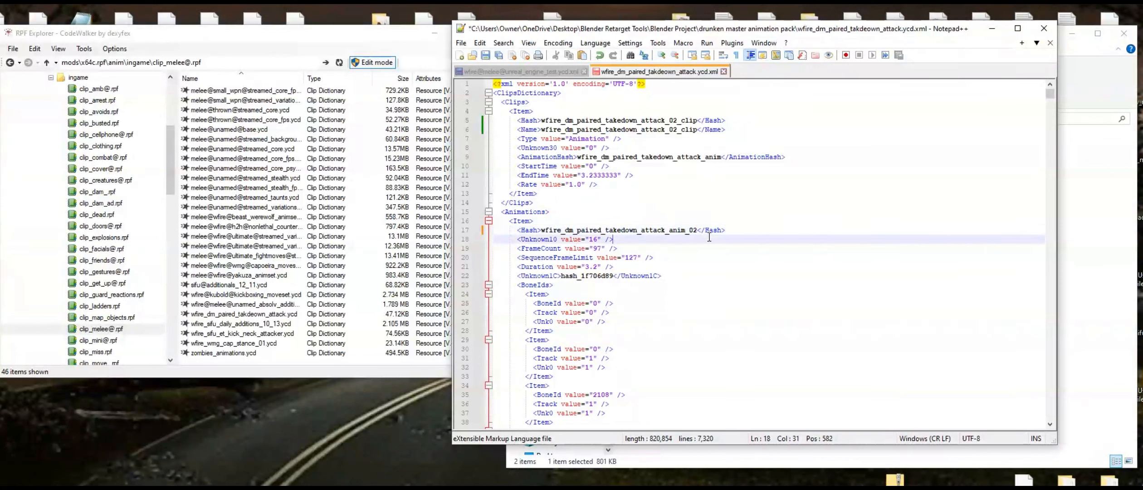
key("Down")
double_click(635, 231)
right_click(640, 233)
left_click(662, 253)
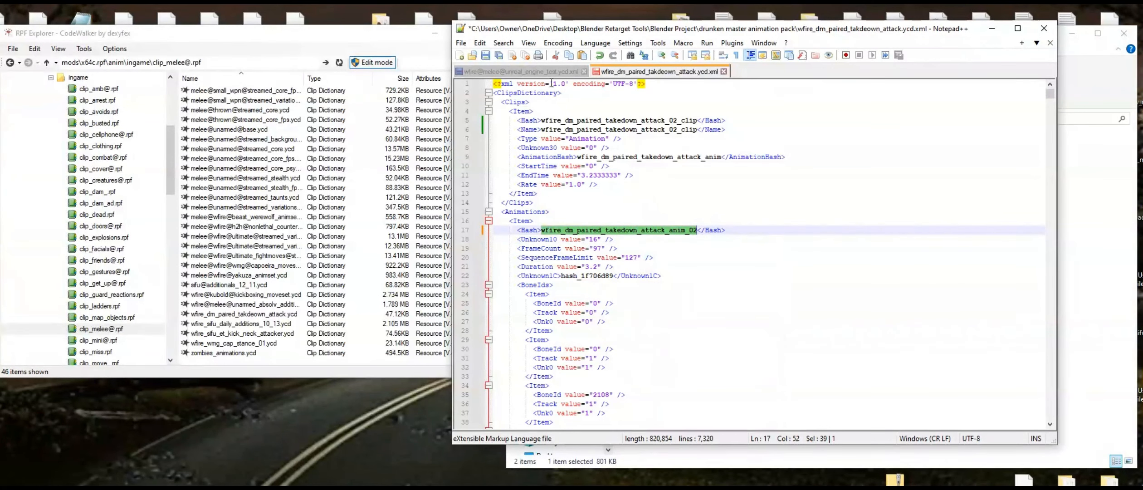
left_click(522, 71)
double_click(635, 221)
right_click(638, 221)
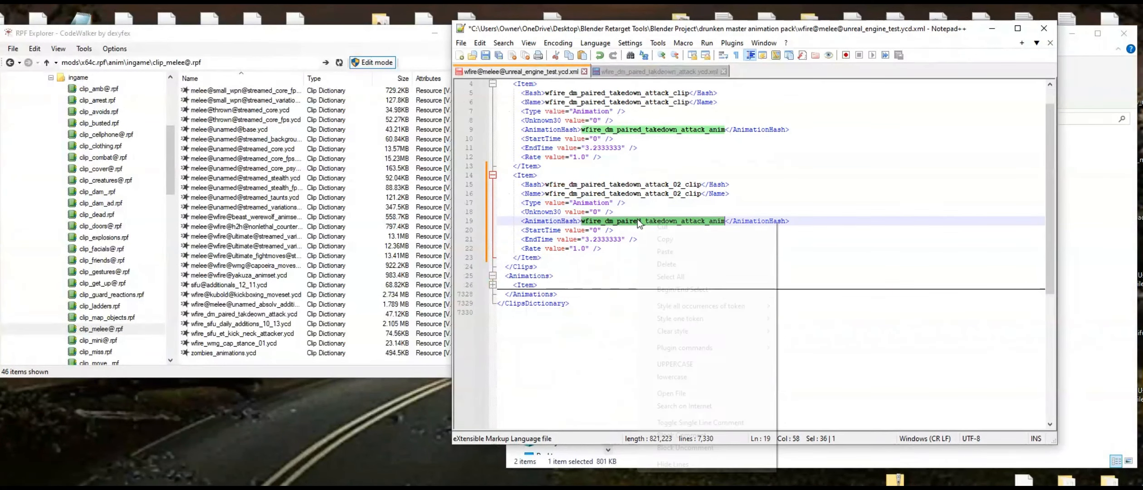
left_click(666, 252)
Collapse the animation Item in wfire_dm_paired_takdeown_attack.ycd.xml and copy the whole block up to the closing Animations tag
left_click(658, 72)
left_click(572, 221)
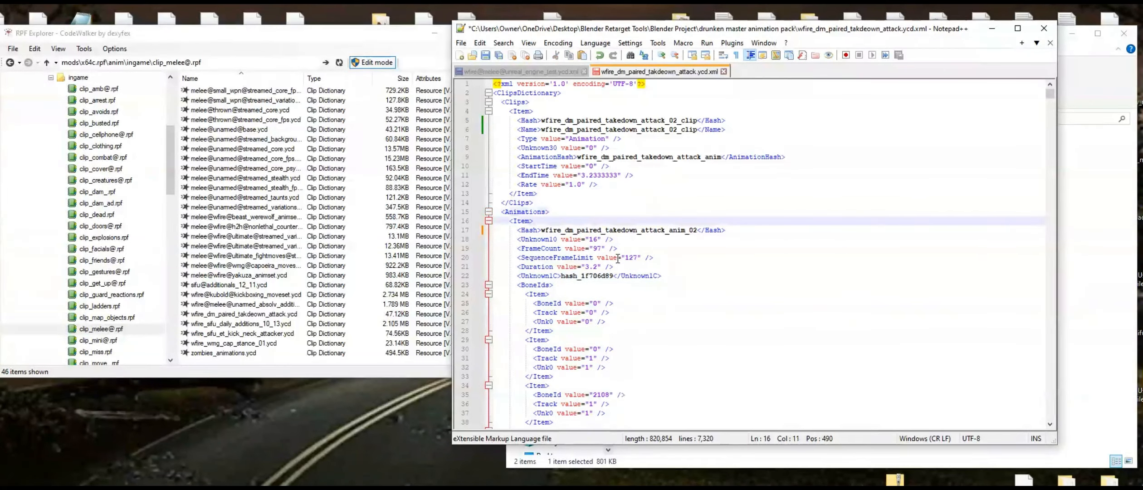
left_click_drag(1047, 98, 1076, 83)
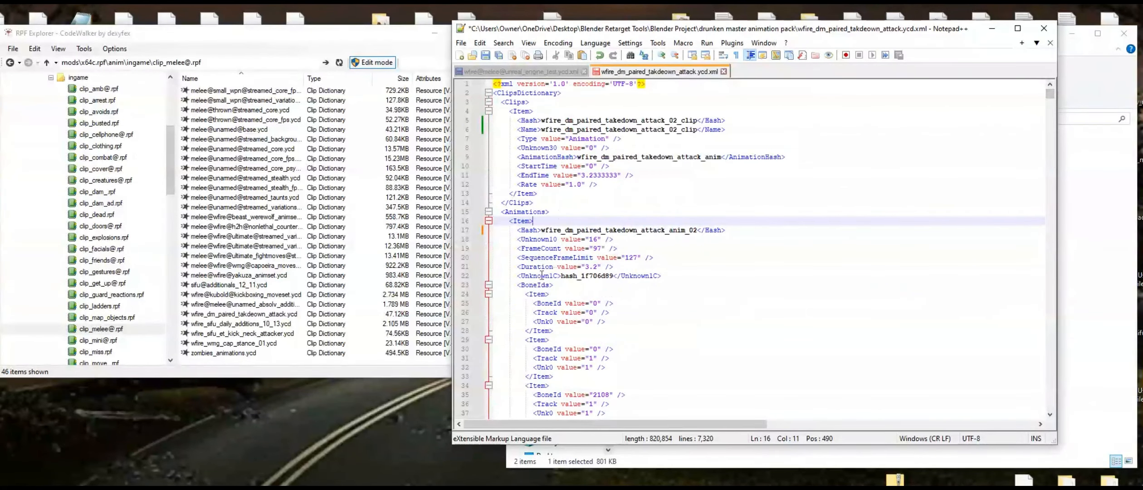
left_click(488, 221)
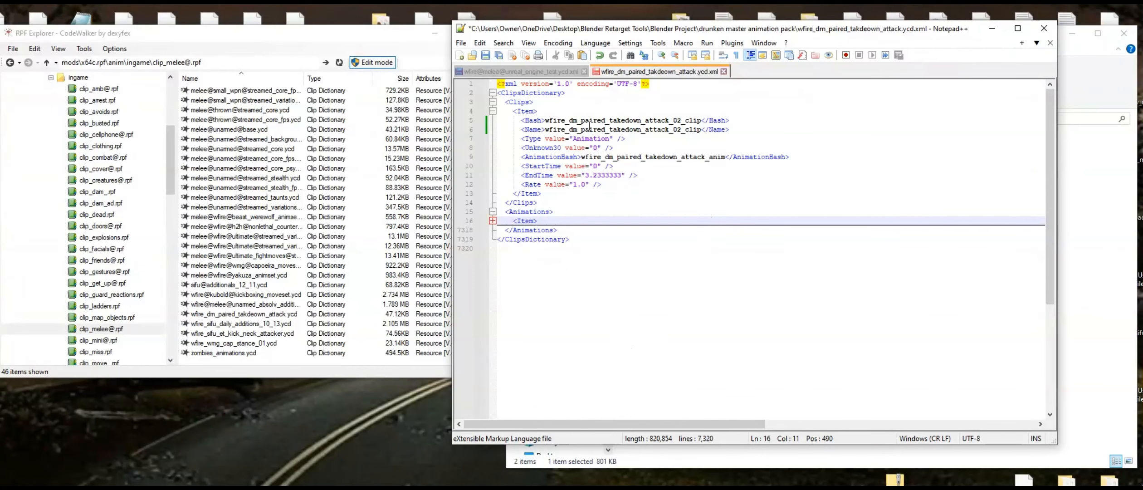
left_click(513, 222)
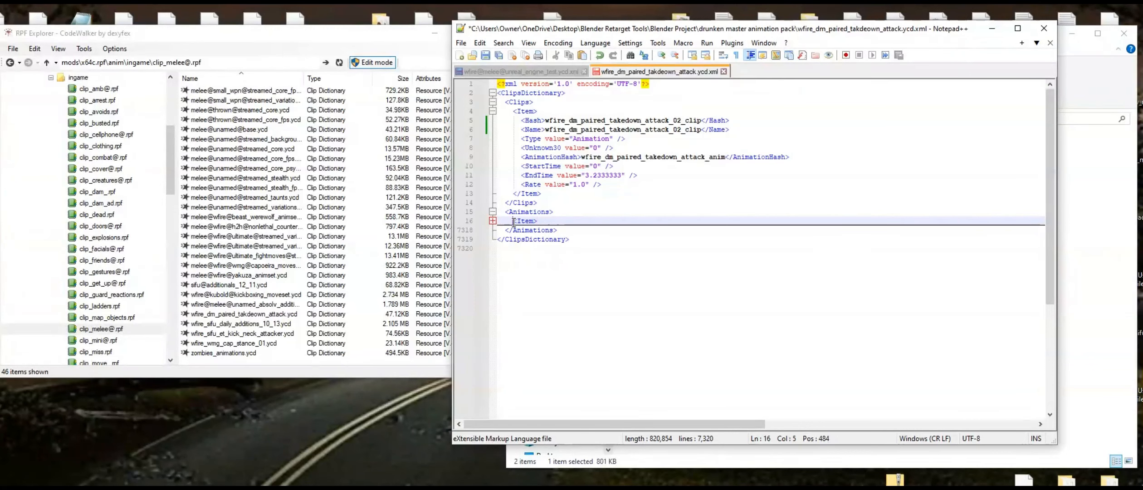
left_click_drag(513, 222, 505, 230)
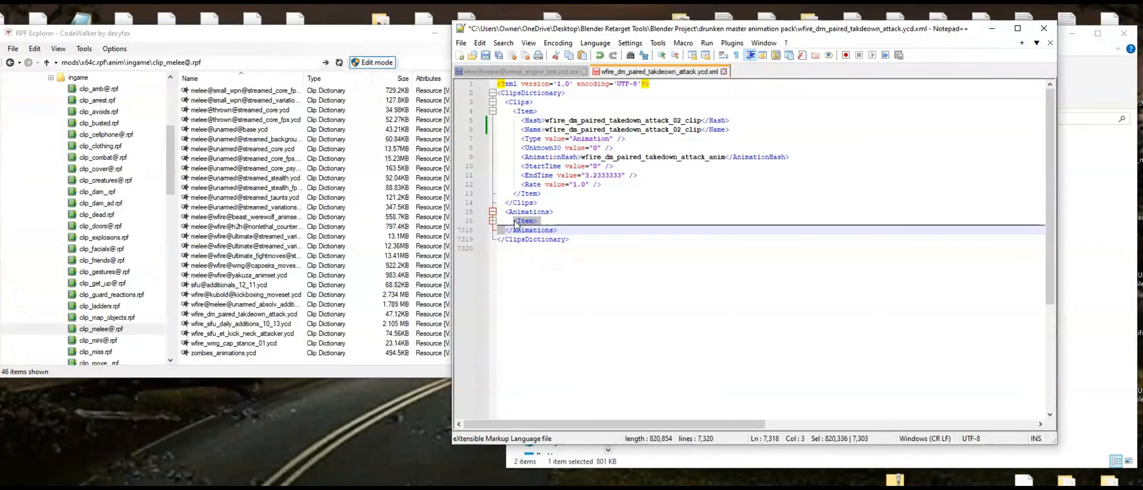
left_click(492, 221)
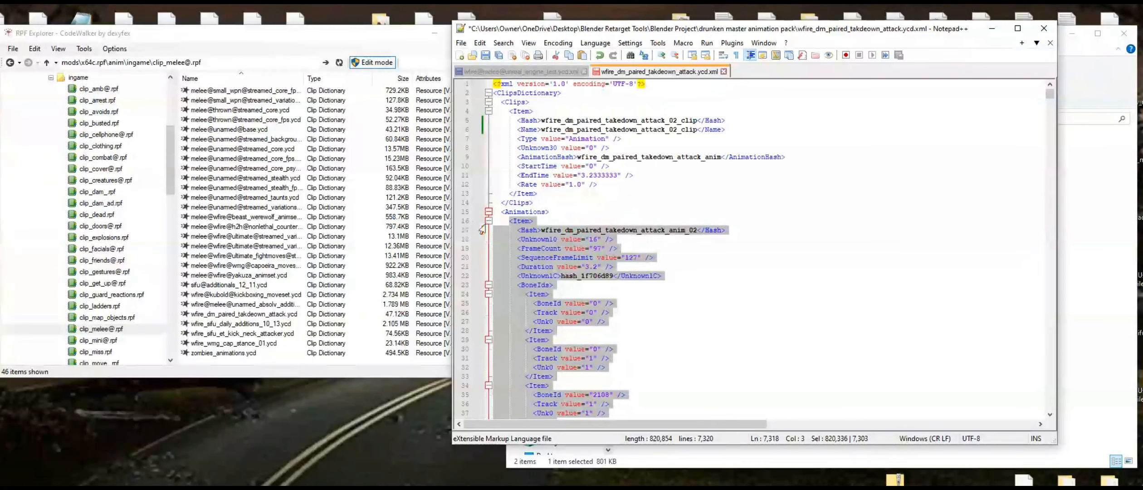
left_click(489, 221)
left_click(493, 220)
left_click(488, 222)
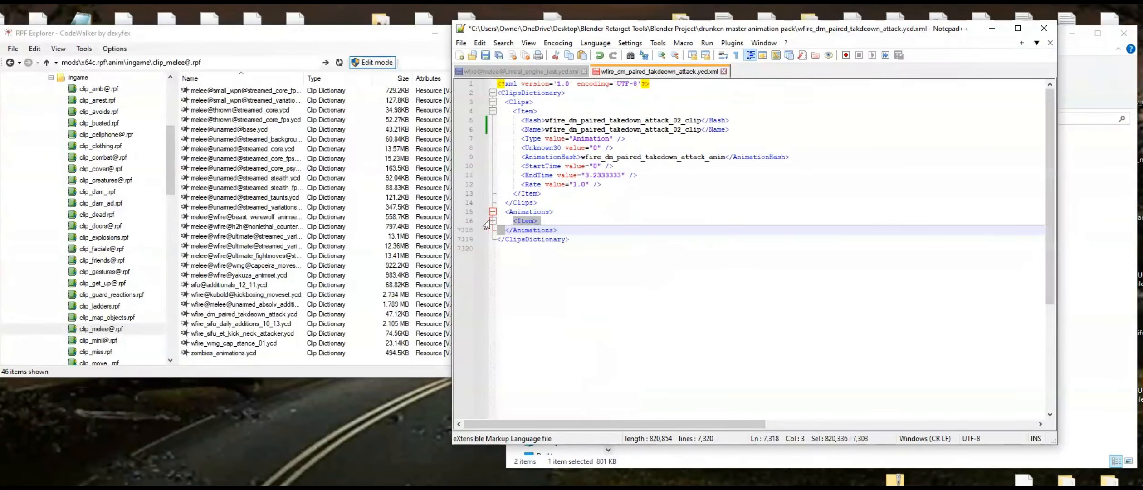
right_click(521, 222)
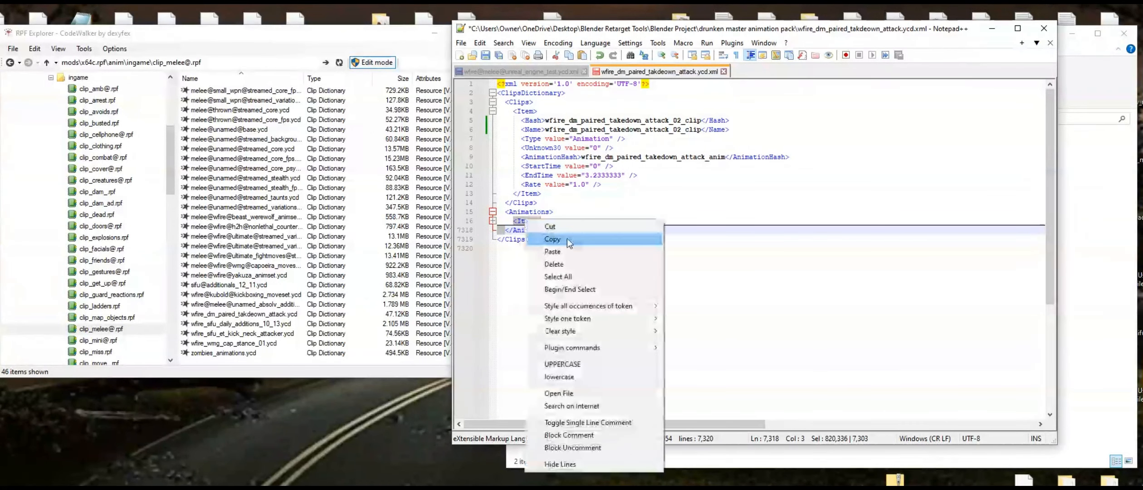
left_click(571, 242)
left_click(548, 73)
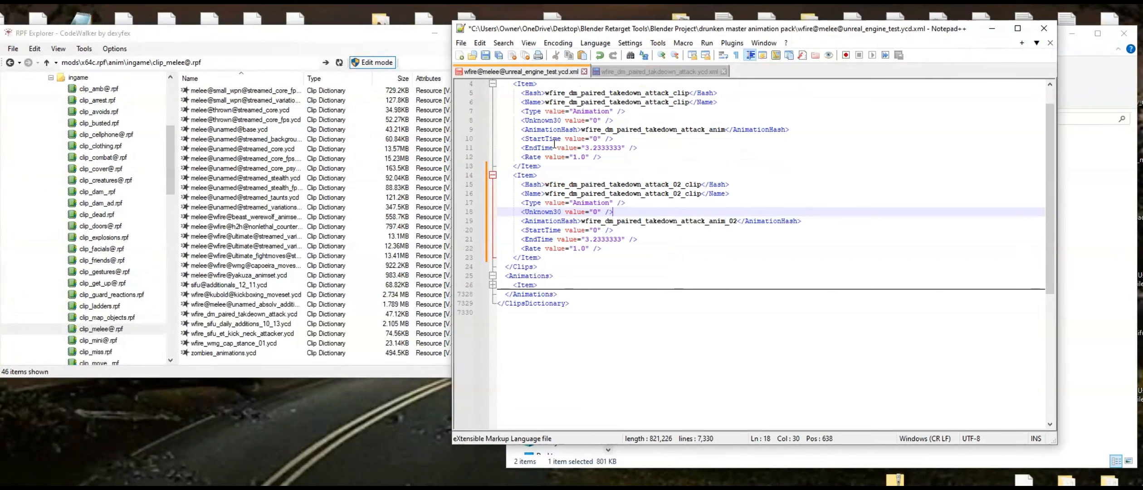
left_click(561, 275)
scroll(563, 279, "down", 2)
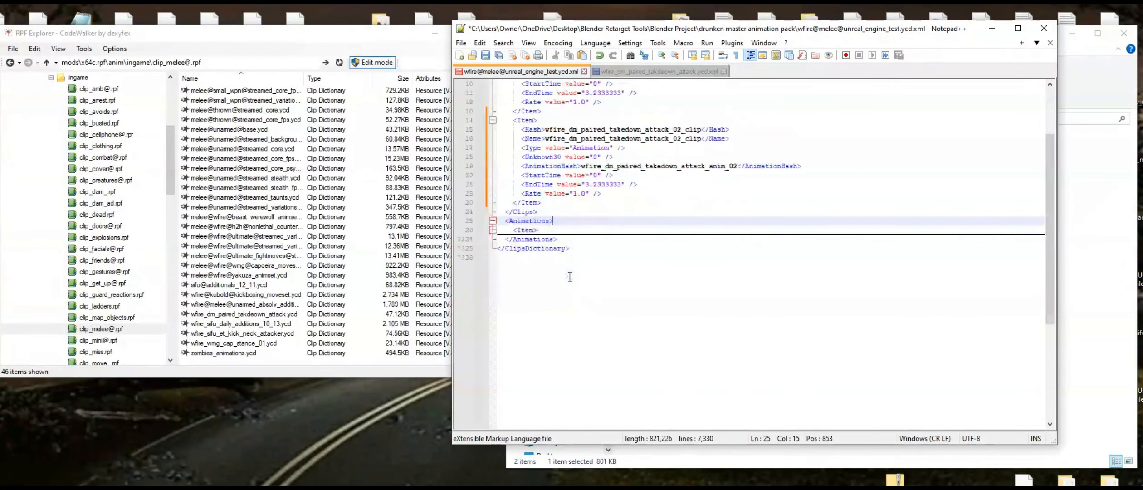
key("Return")
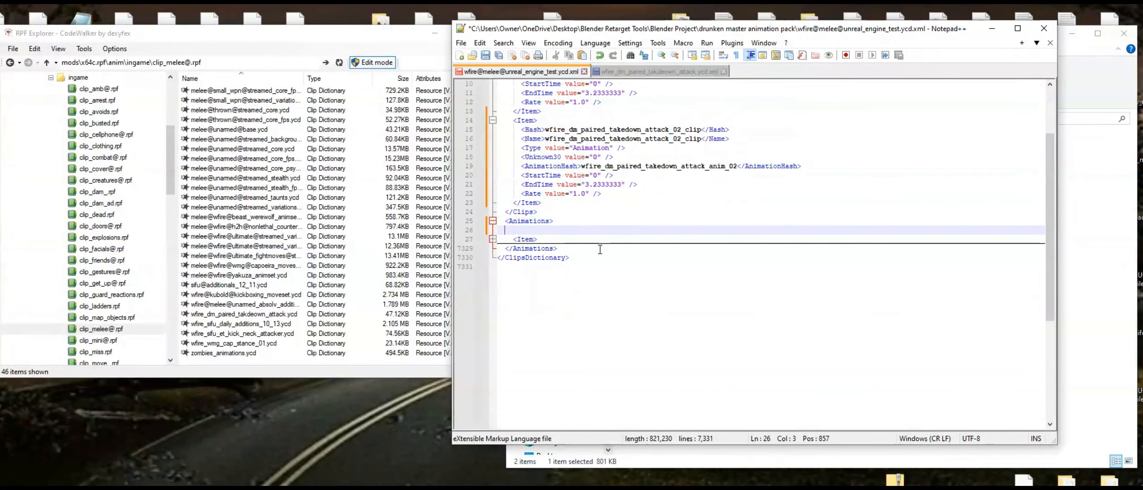
right_click(518, 231)
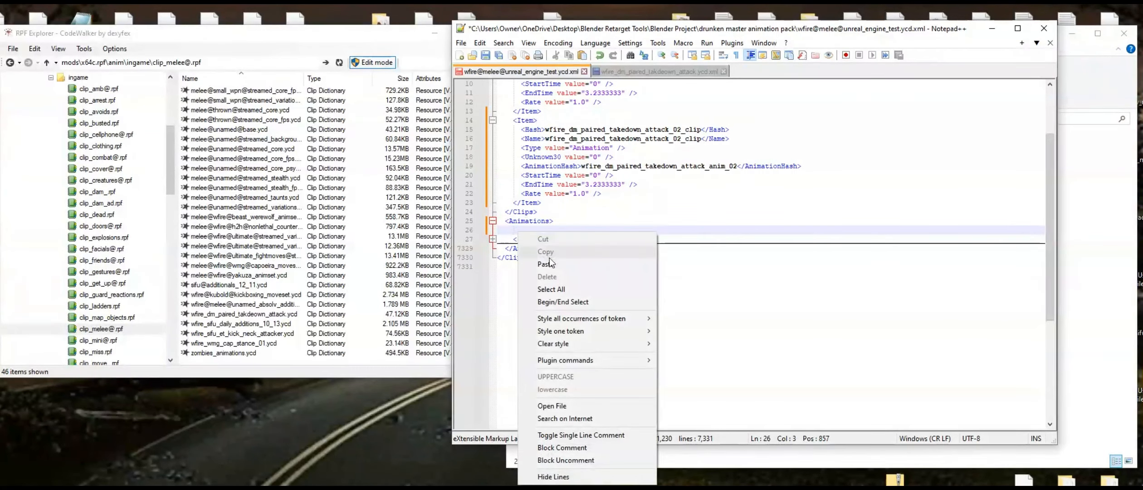
left_click(567, 263)
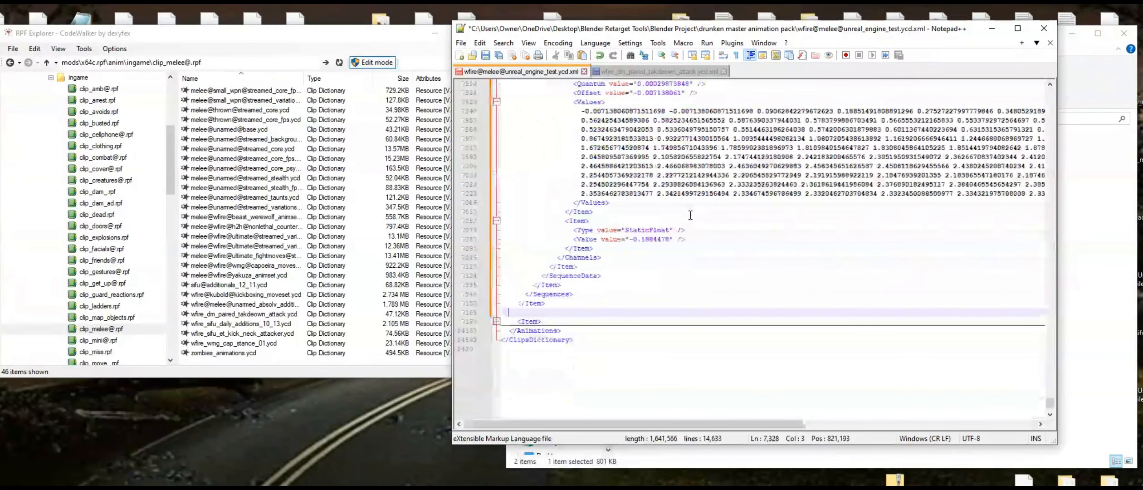
Remove the blank line between the pasted animation Item and the original one, and return to the file's beginning
scroll(690, 213, "down", 2)
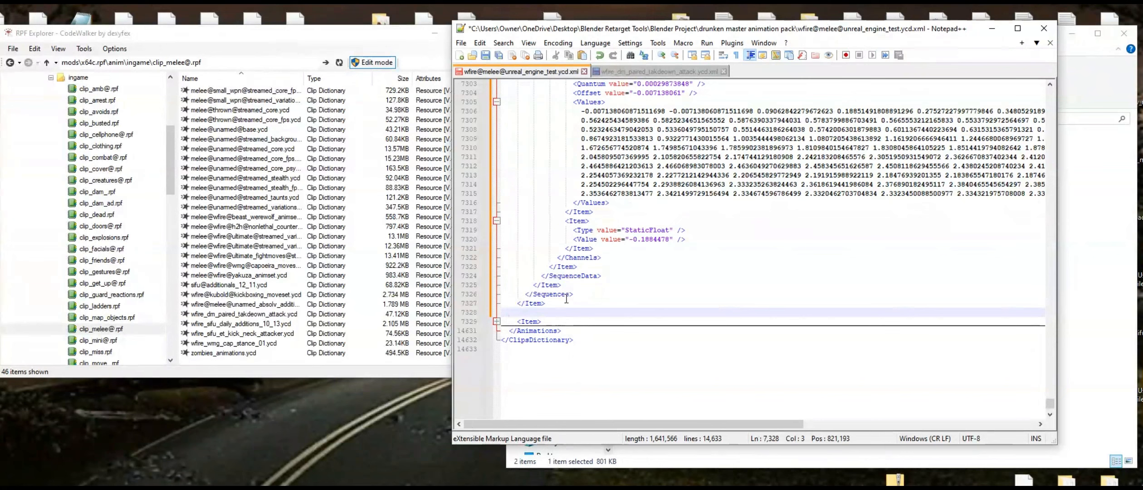
key("BackSpace")
key("BackSpace")
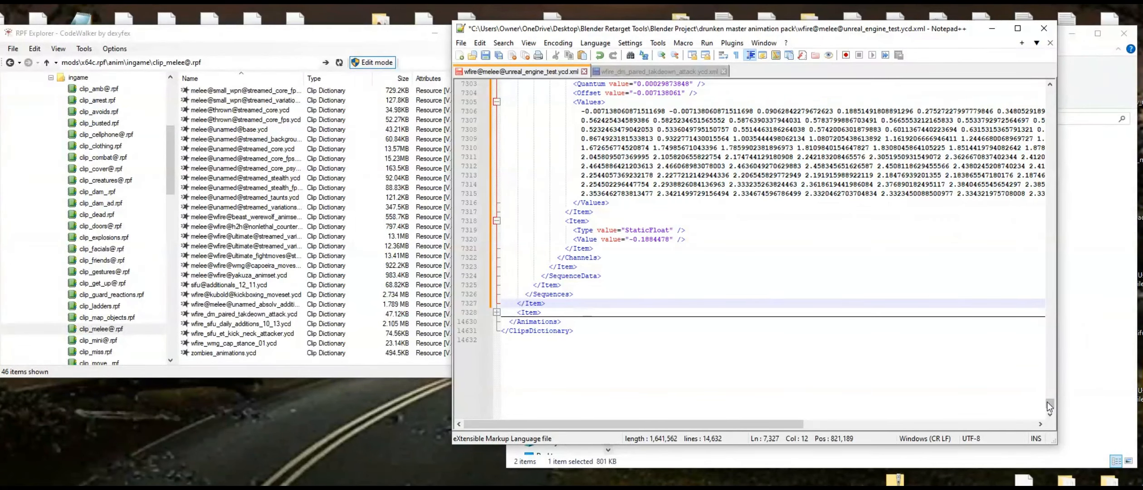
left_click_drag(1050, 405, 1053, 77)
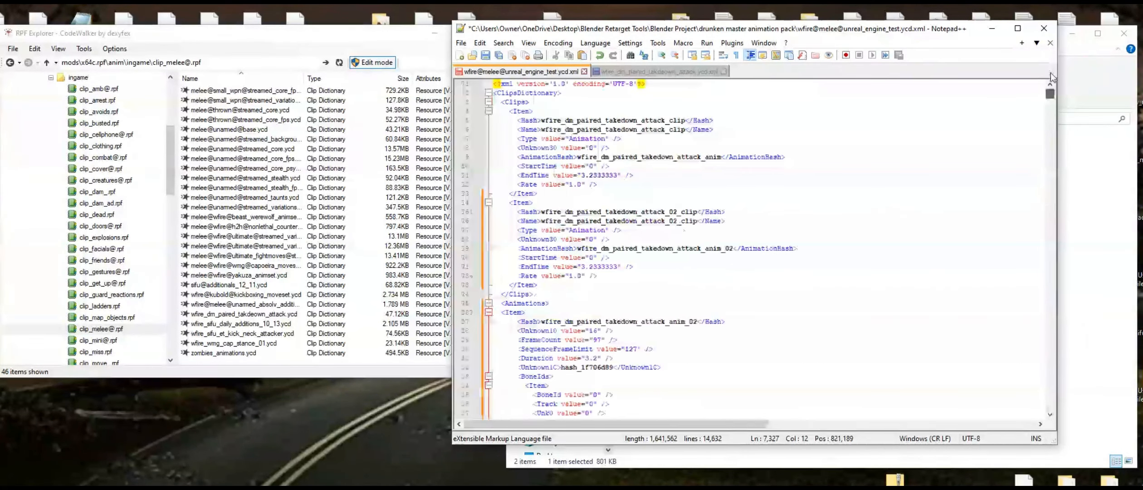
scroll(688, 258, "down", 2)
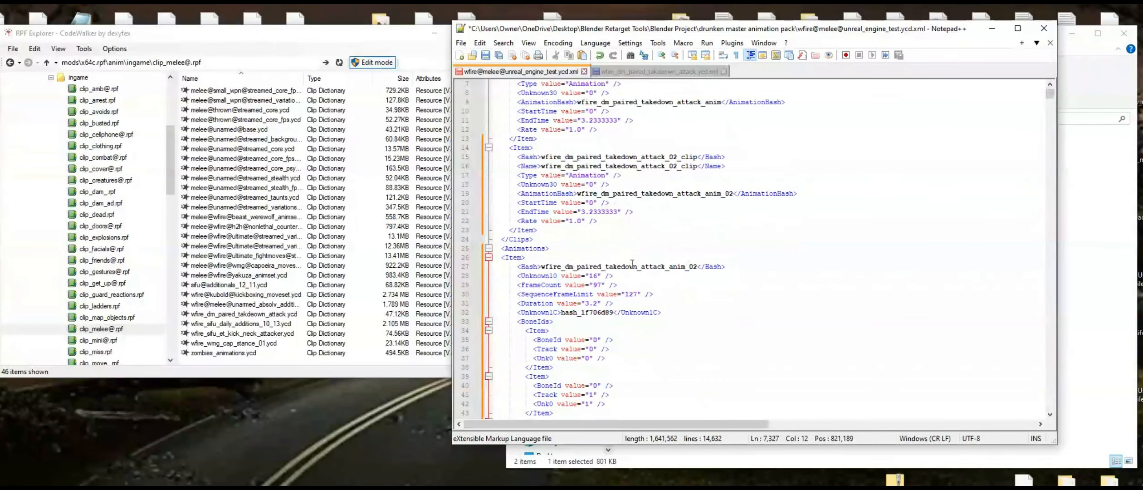
left_click(698, 194)
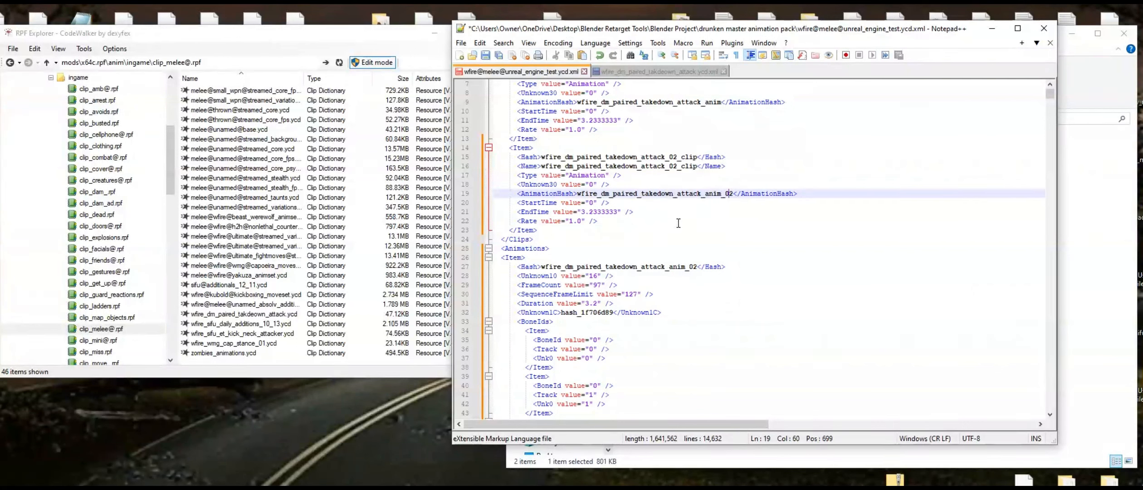
left_click(488, 258)
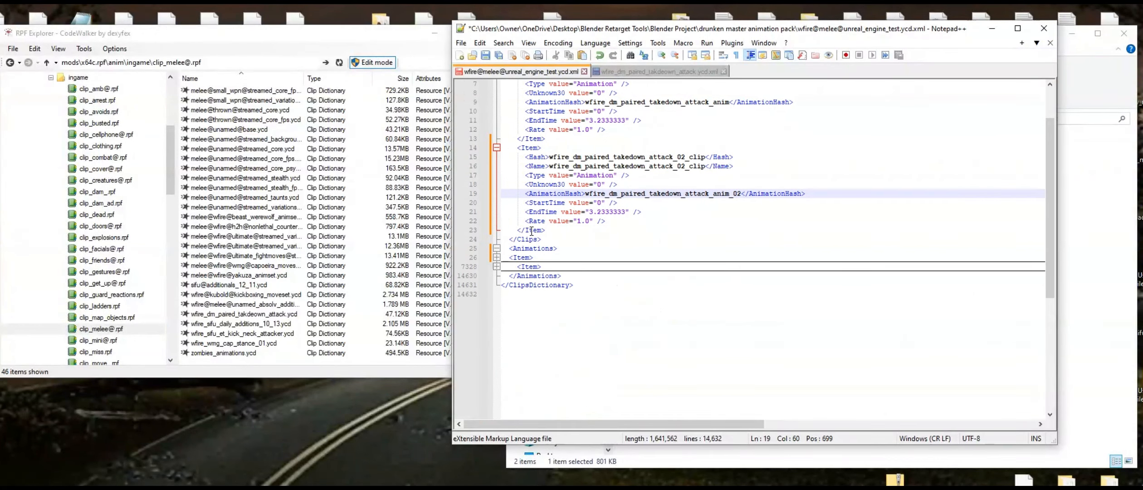
left_click(497, 148)
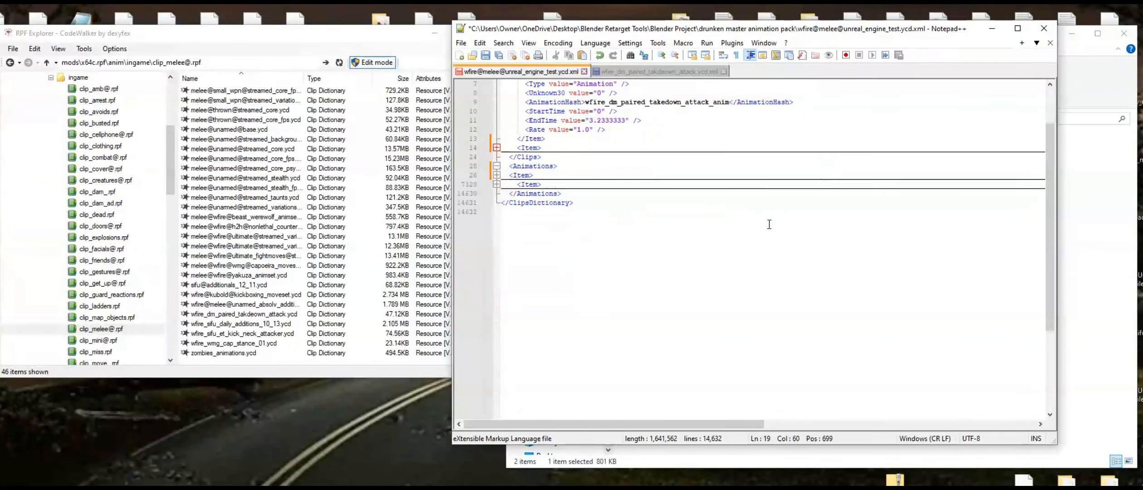
scroll(746, 240, "up", 2)
left_click(497, 111)
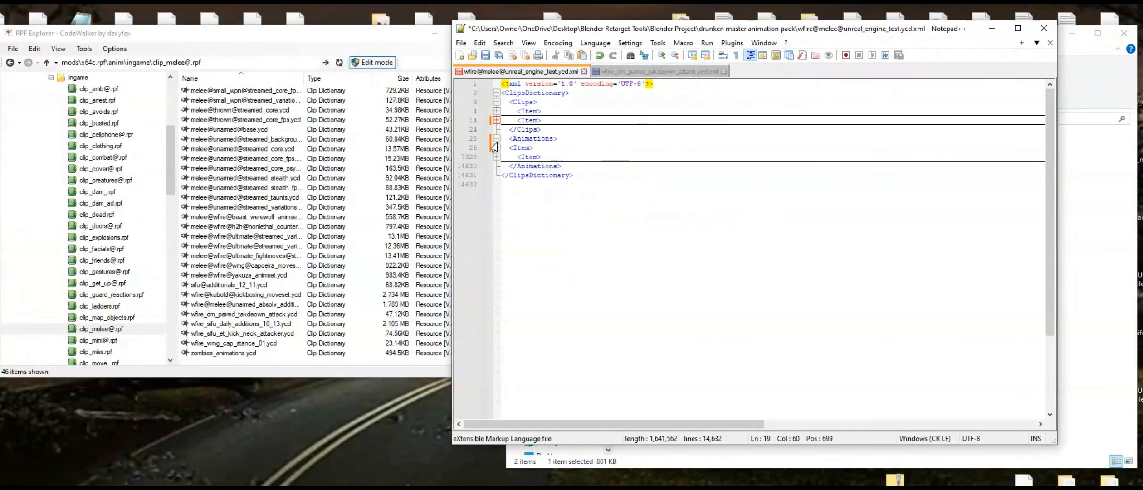
left_click(497, 102)
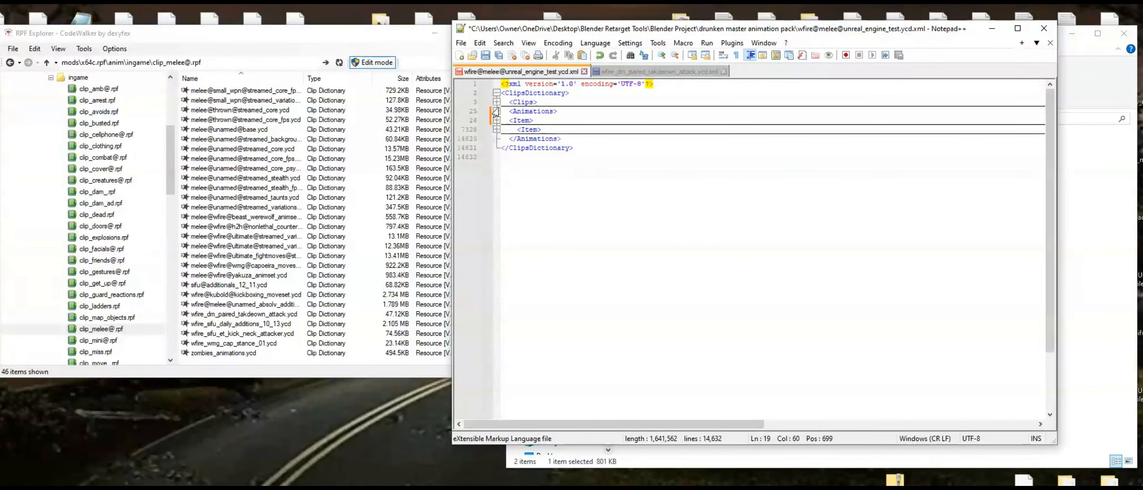
left_click(497, 111)
left_click(497, 102)
left_click(496, 111)
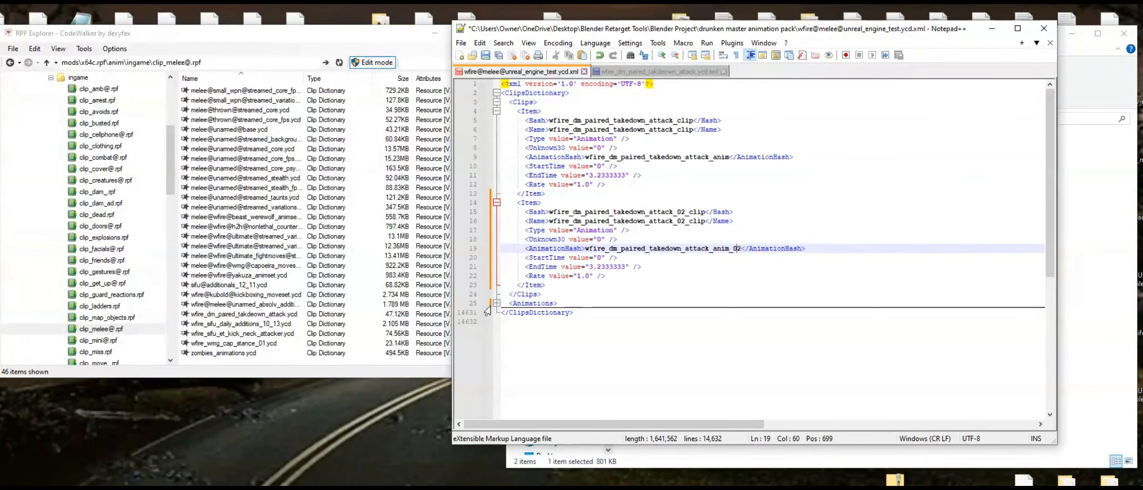
left_click(497, 303)
left_click(496, 313)
scroll(506, 300, "down", 1)
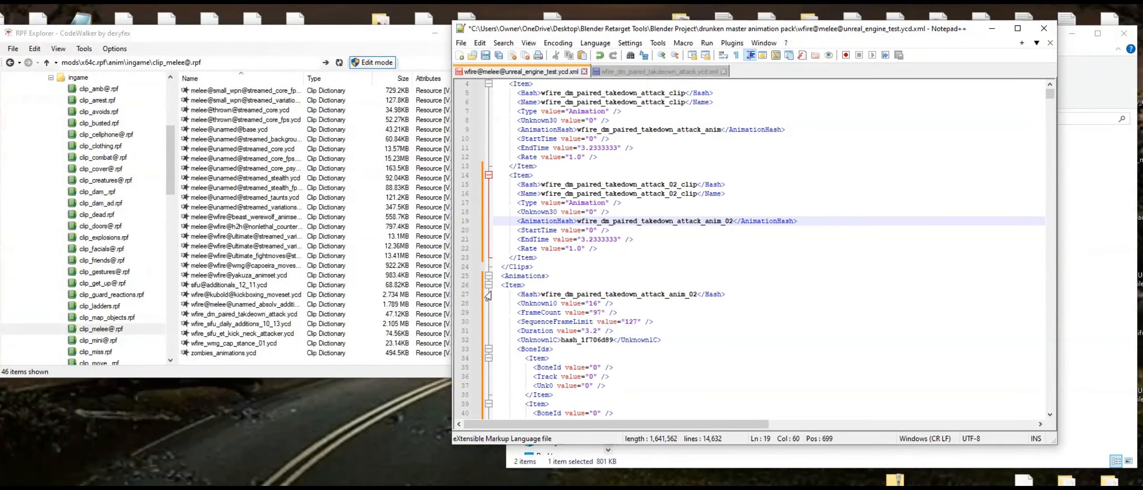
left_click(496, 285)
scroll(618, 189, "up", 1)
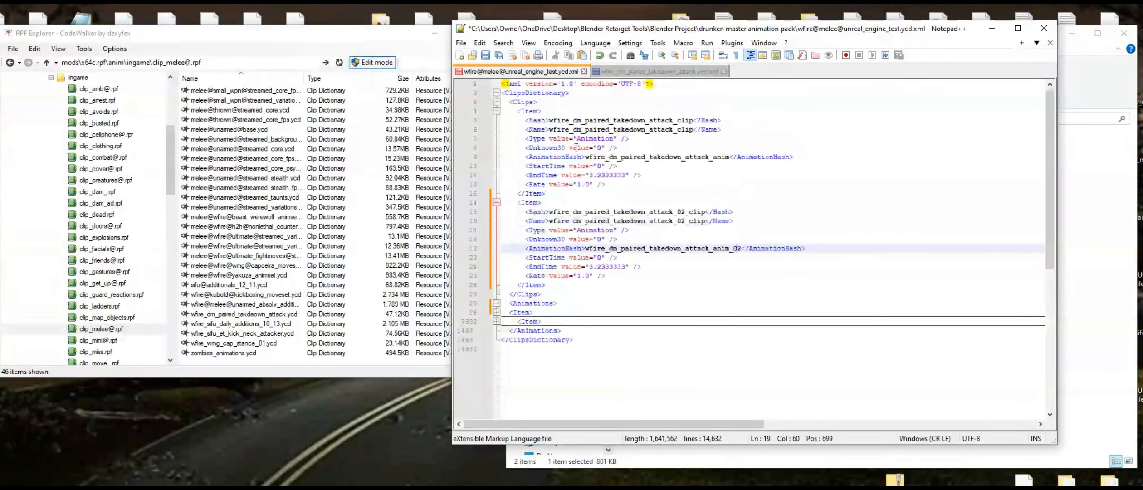
left_click(485, 56)
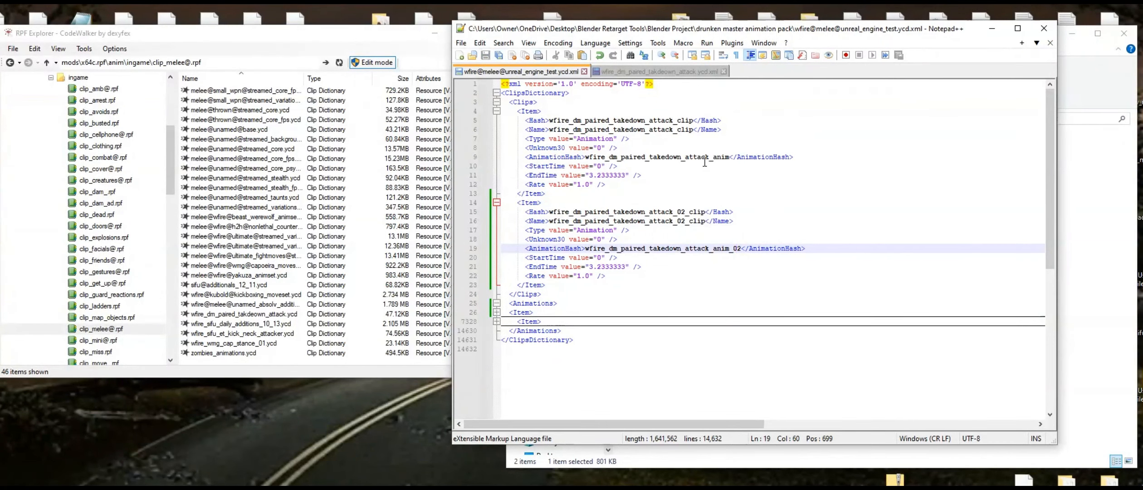
left_click(662, 72)
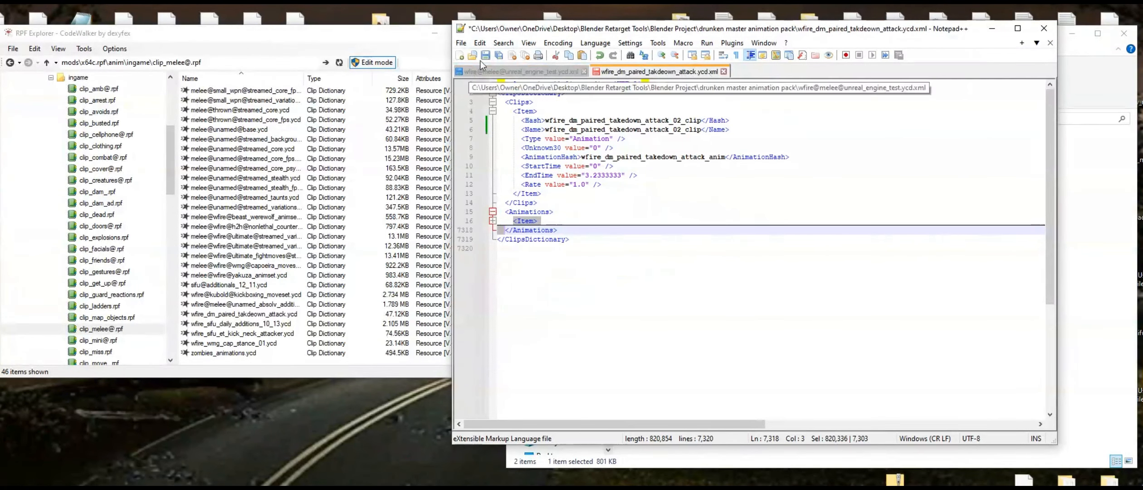
left_click(724, 72)
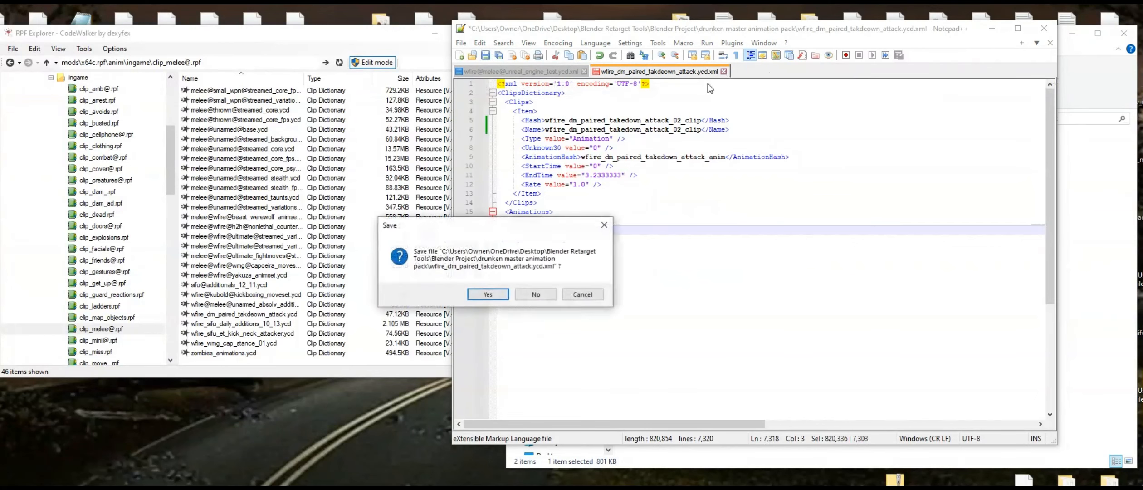
left_click(546, 295)
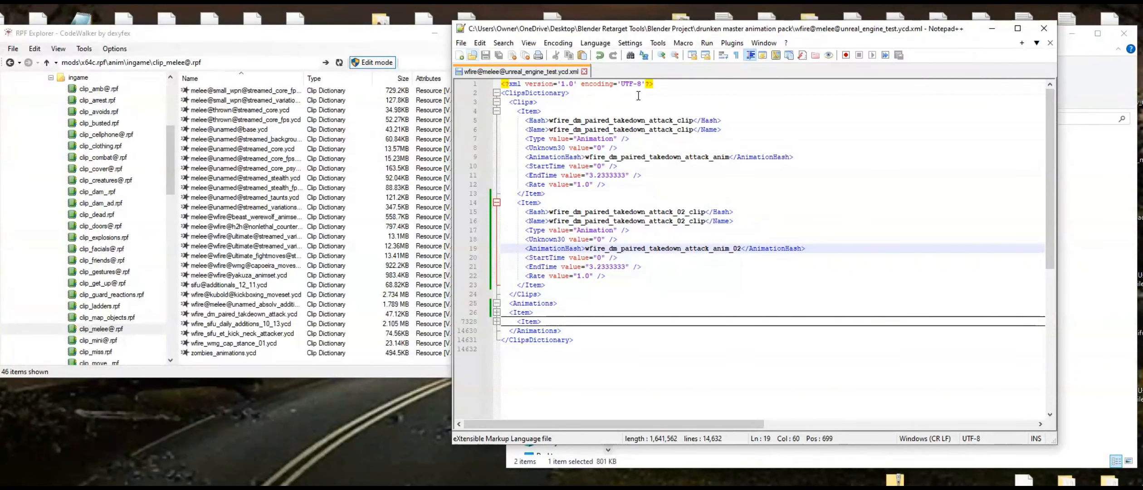
left_click(584, 72)
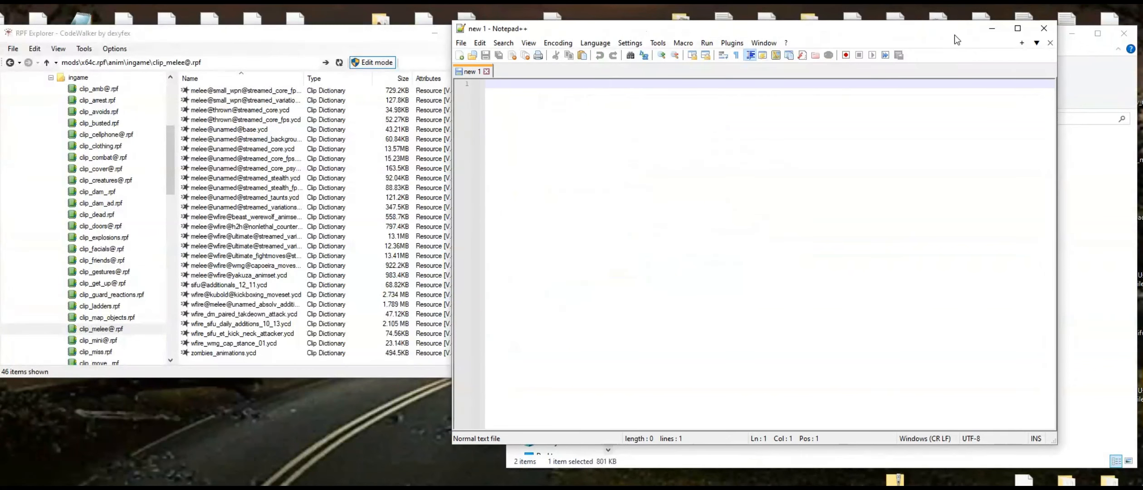
left_click(1044, 30)
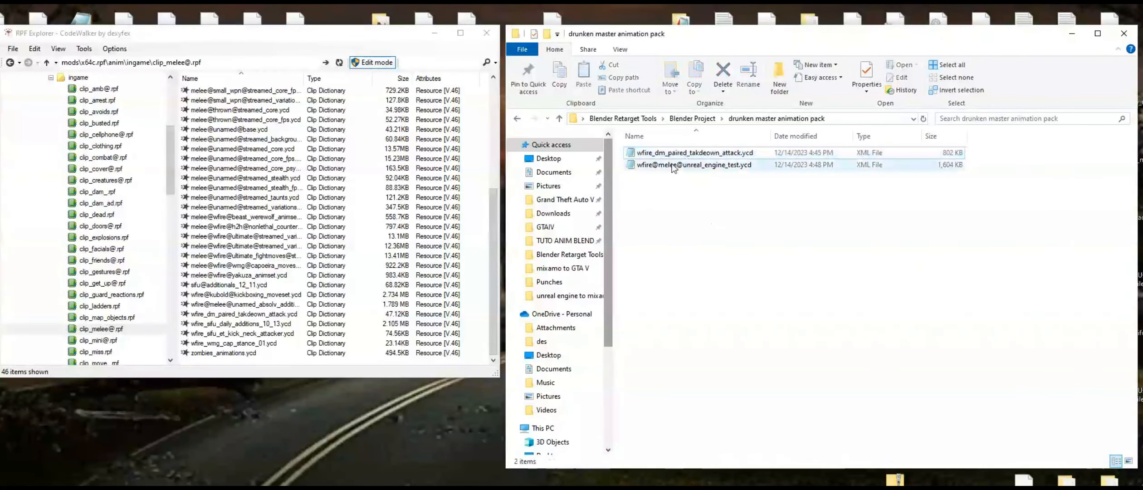
left_click_drag(669, 166, 474, 156)
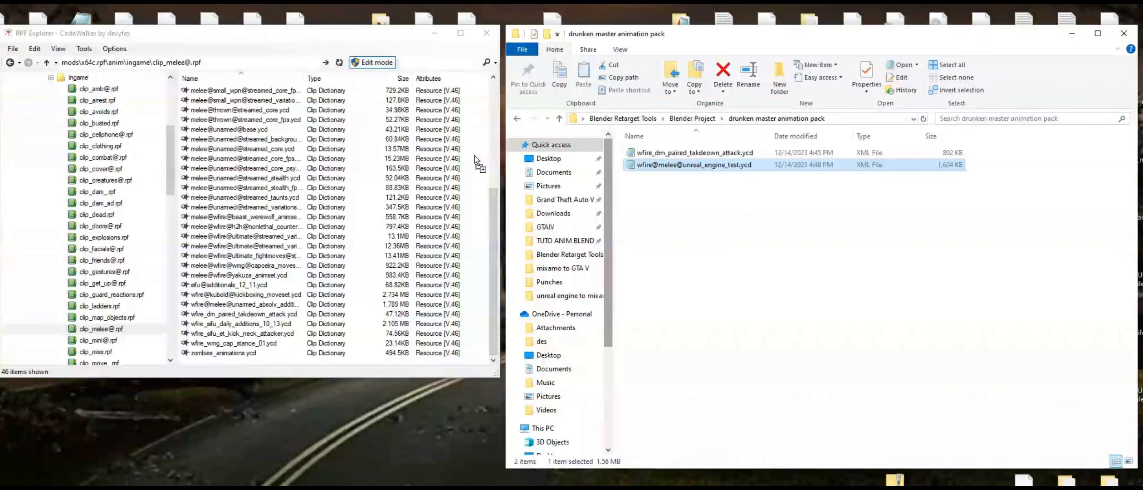
left_click_drag(474, 155, 474, 156)
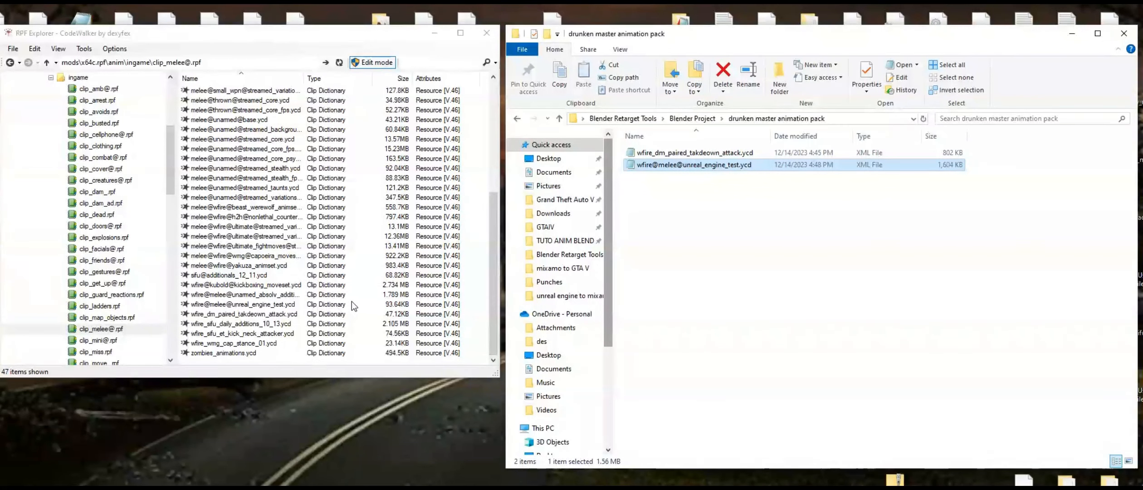
left_click(248, 306)
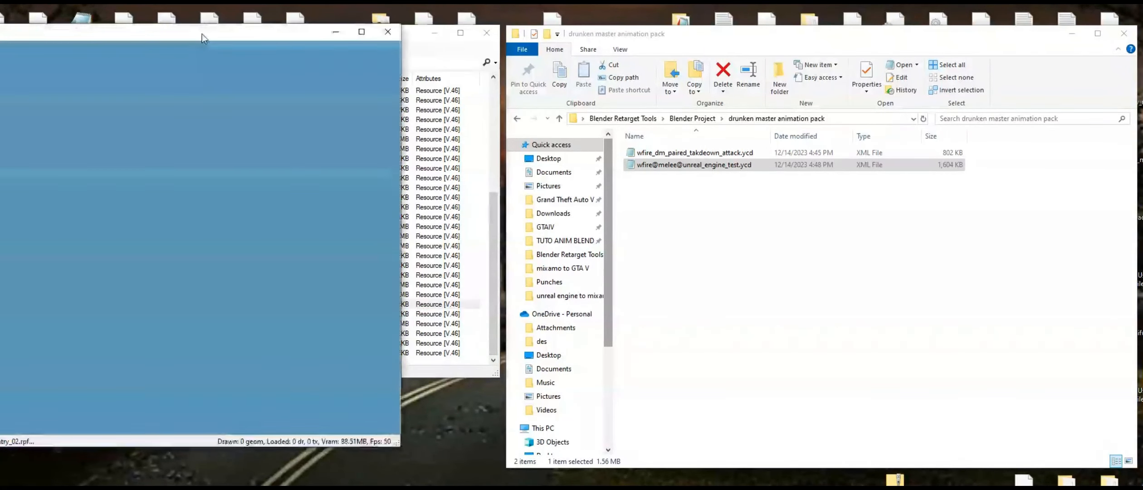
Load the wfire@melee@unreal_engine_test clip dictionary in the Ped Viewer, with the settings pane widened so long names are readable
left_click_drag(202, 34, 555, 27)
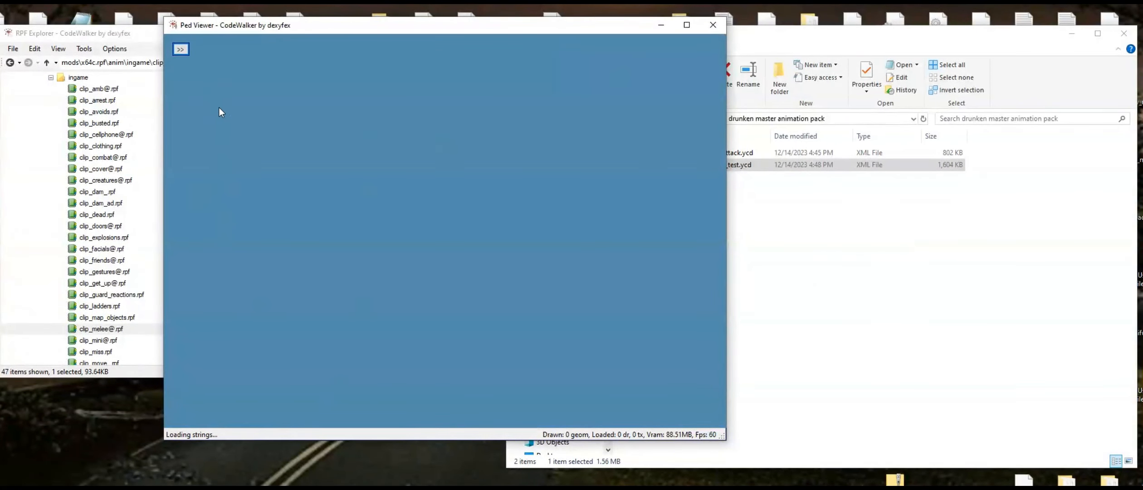
left_click_drag(248, 30, 315, 60)
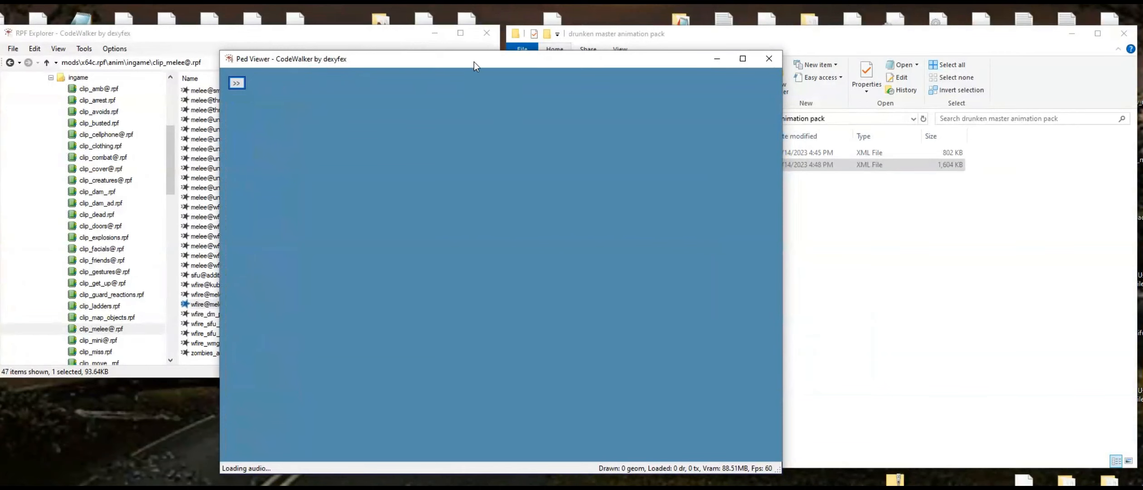
left_click_drag(474, 62, 474, 43)
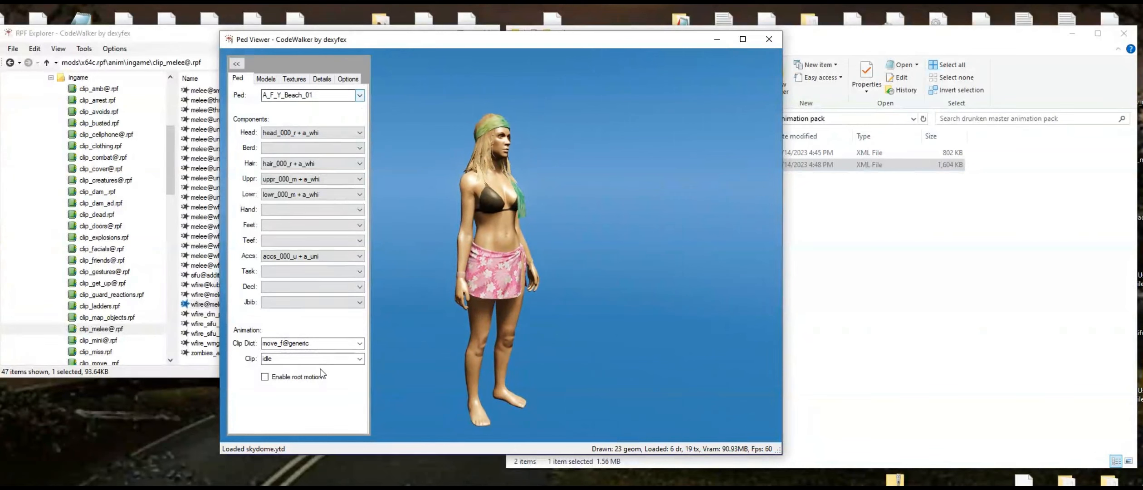
left_click(315, 343)
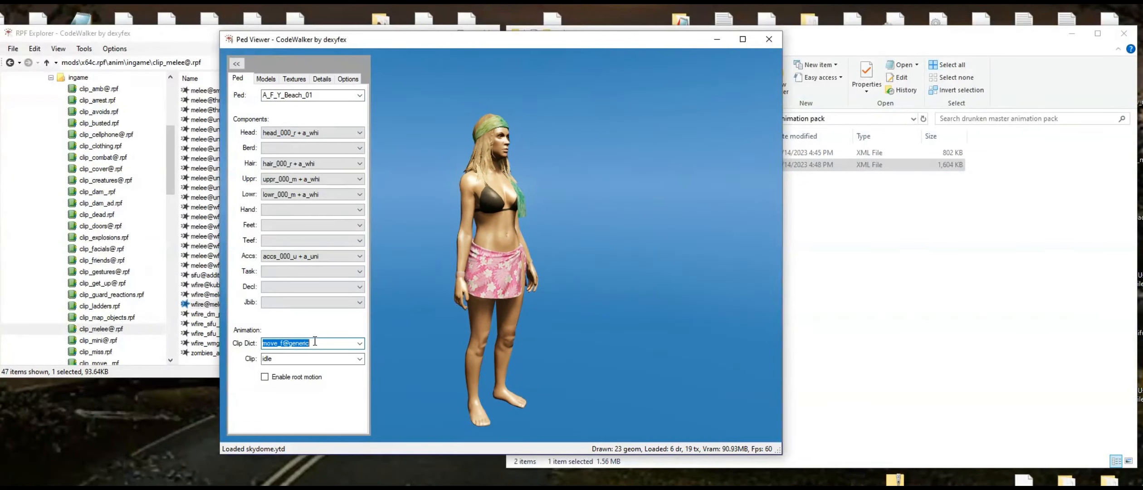
type("wf")
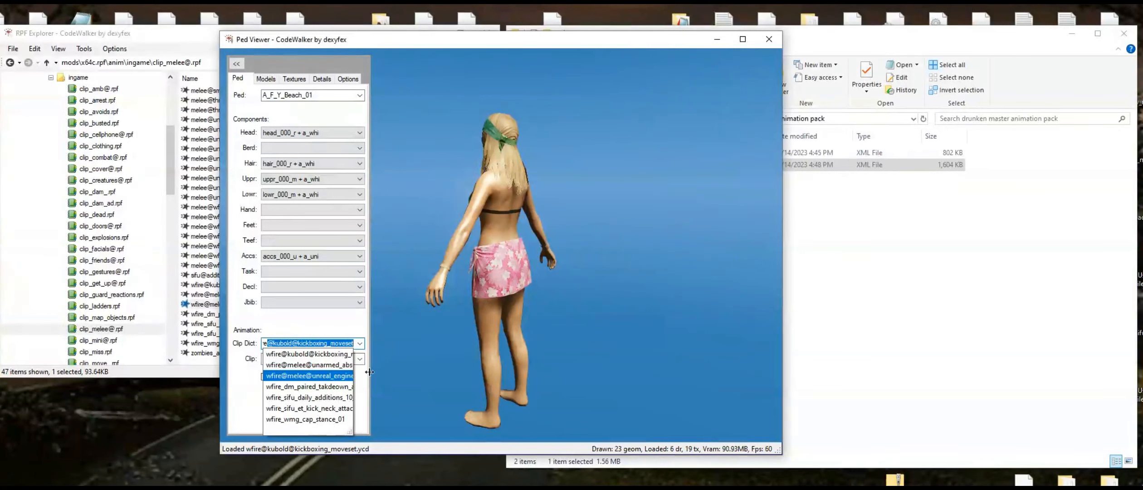
left_click_drag(369, 372, 410, 358)
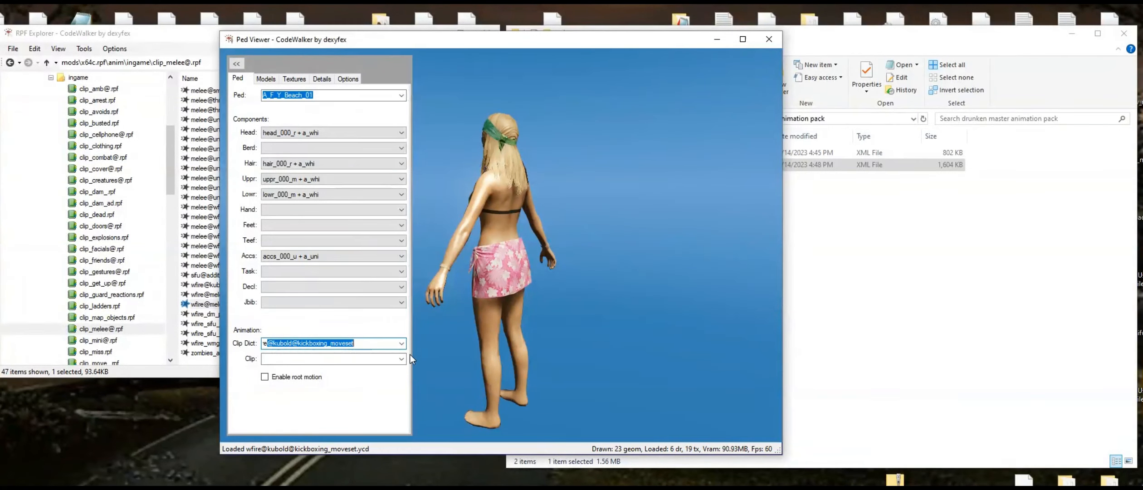
left_click(401, 345)
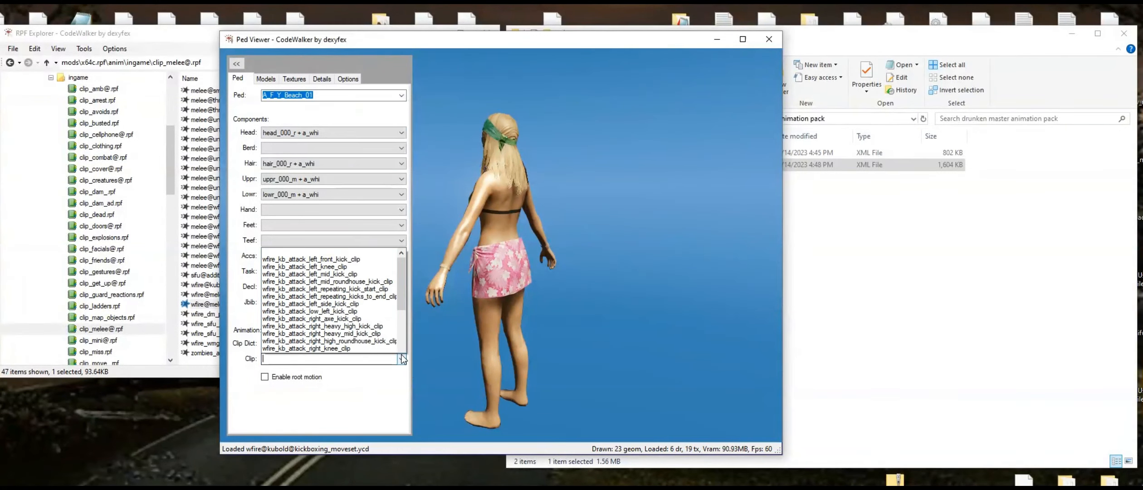
left_click(361, 344)
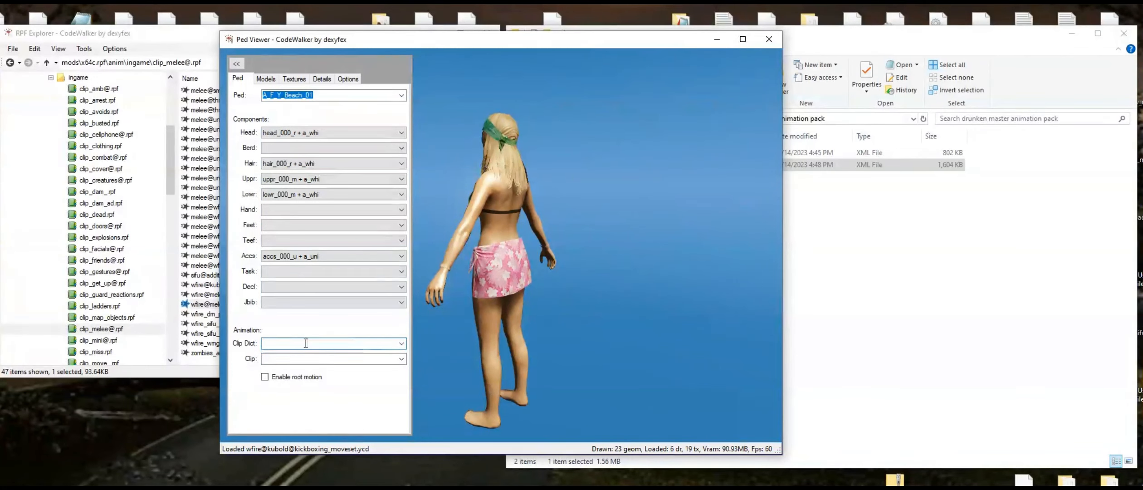
key("BackSpace")
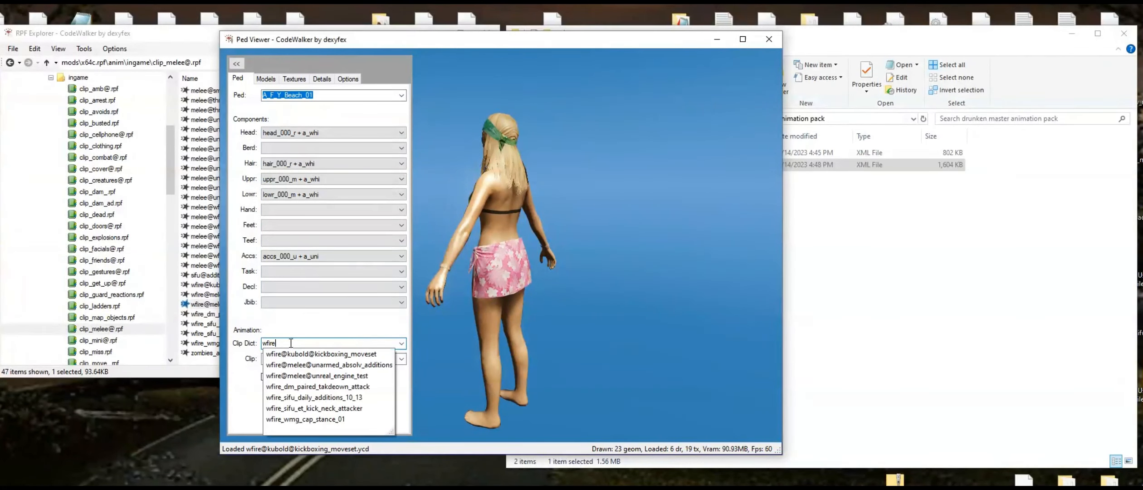
left_click(337, 376)
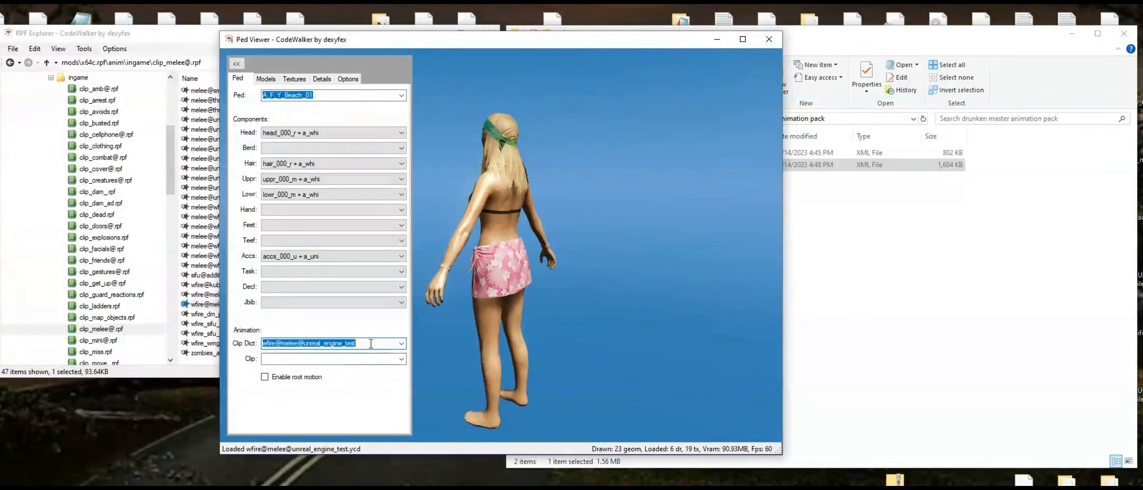
Play wfire_dm_paired_takedown_attack_clip on the ped with root motion enabled
left_click(401, 359)
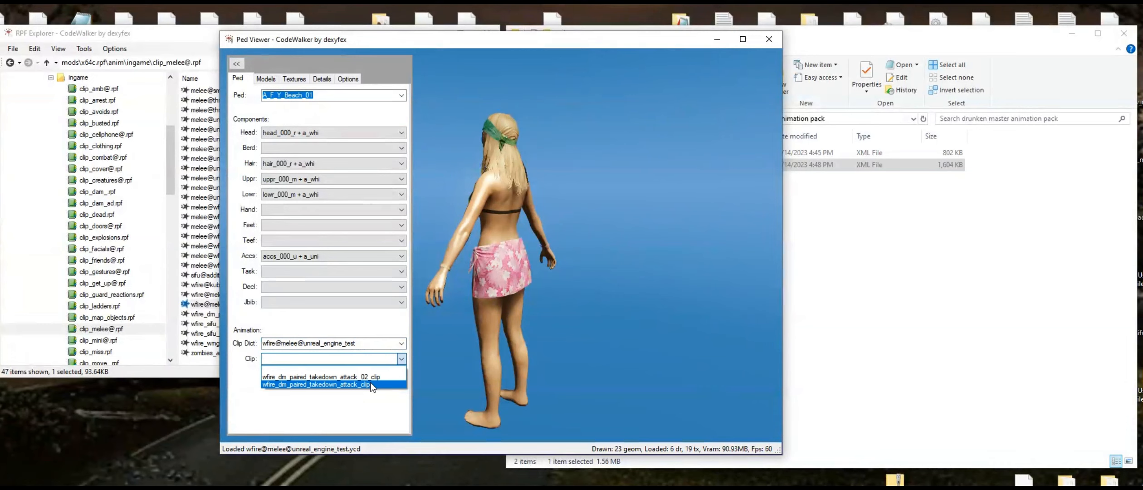
left_click(372, 385)
left_click(291, 376)
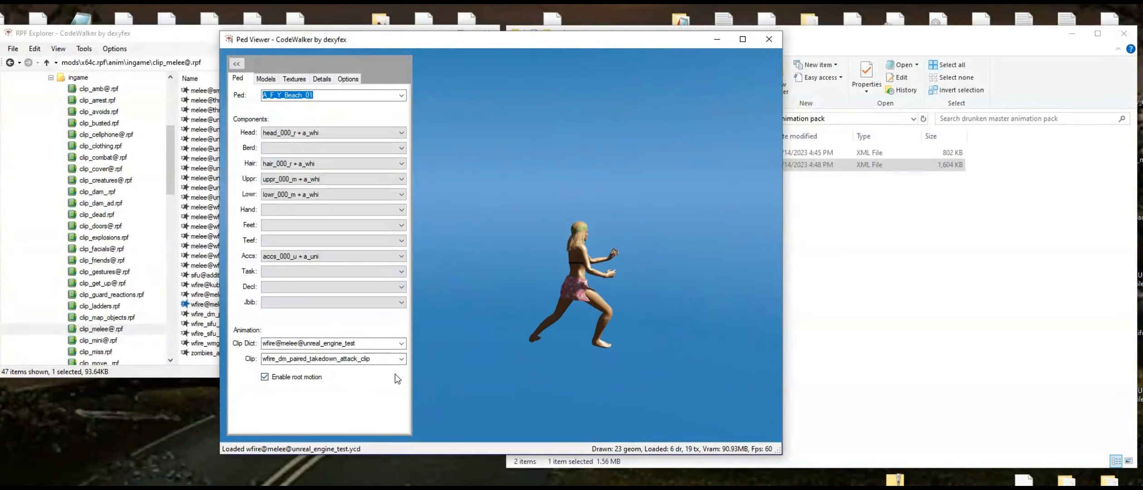
Switch the ped's animation to wfire_dm_paired_takedown_attack_02_clip to preview the second clip in the dictionary
left_click(402, 359)
left_click(362, 384)
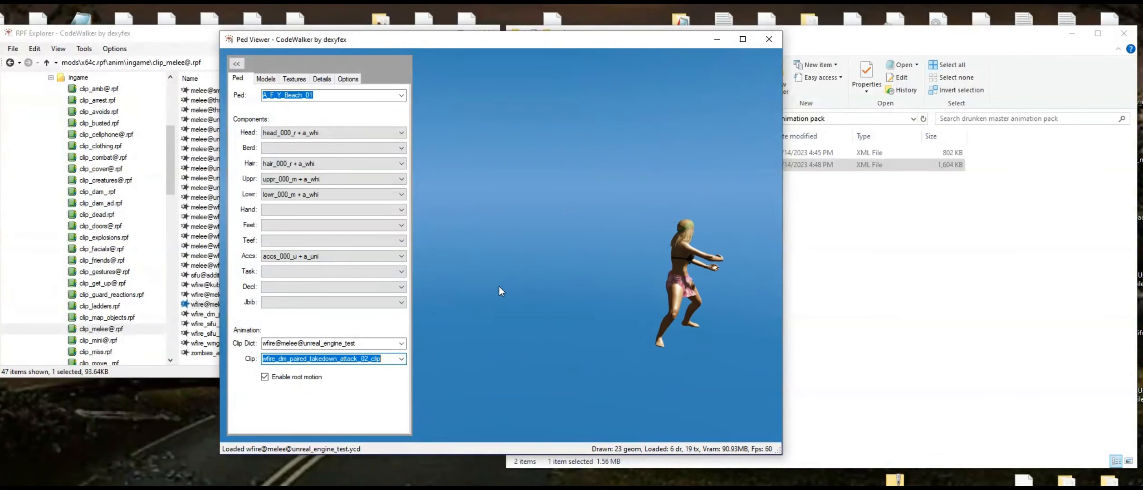
left_click(402, 358)
left_click(399, 368)
left_click(402, 358)
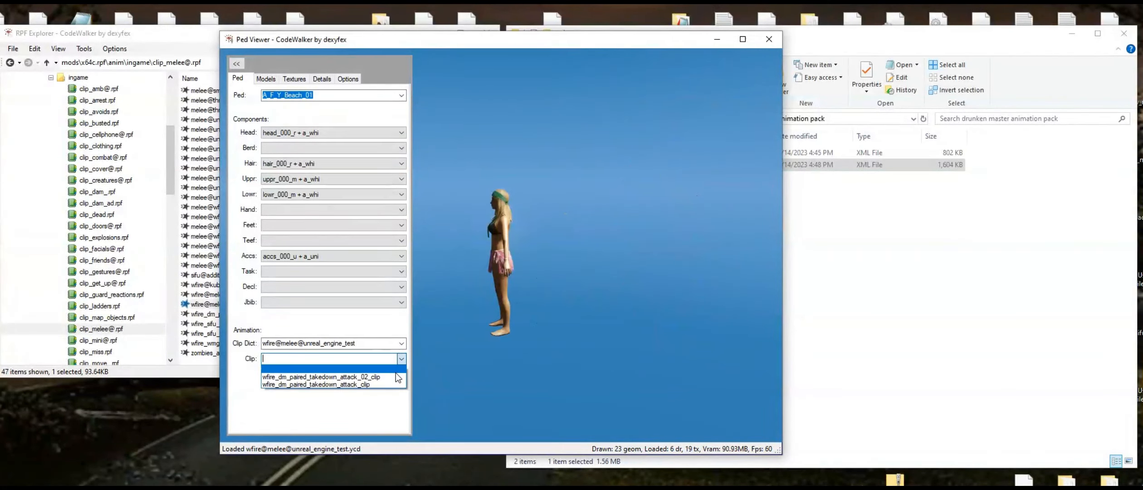
left_click(398, 377)
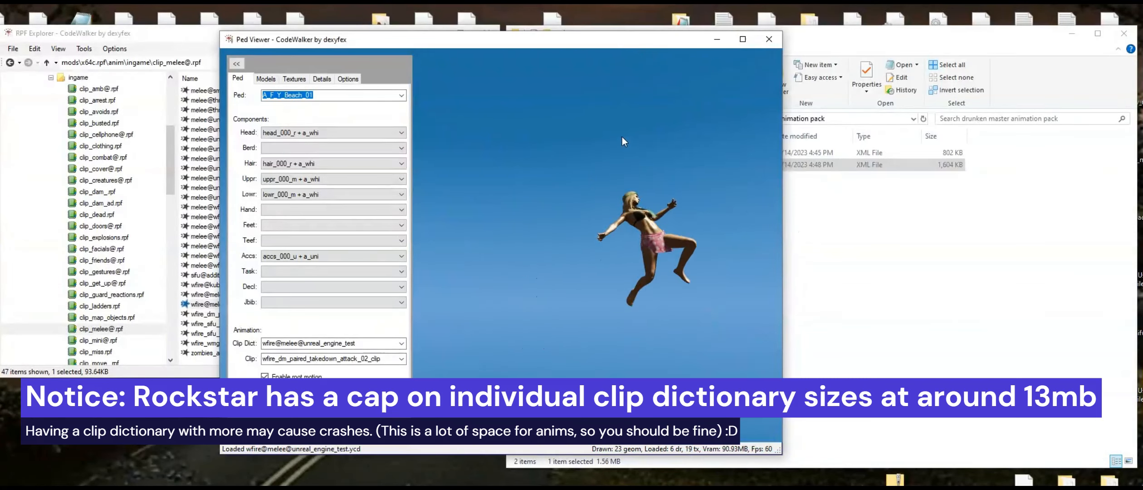
left_click(913, 181)
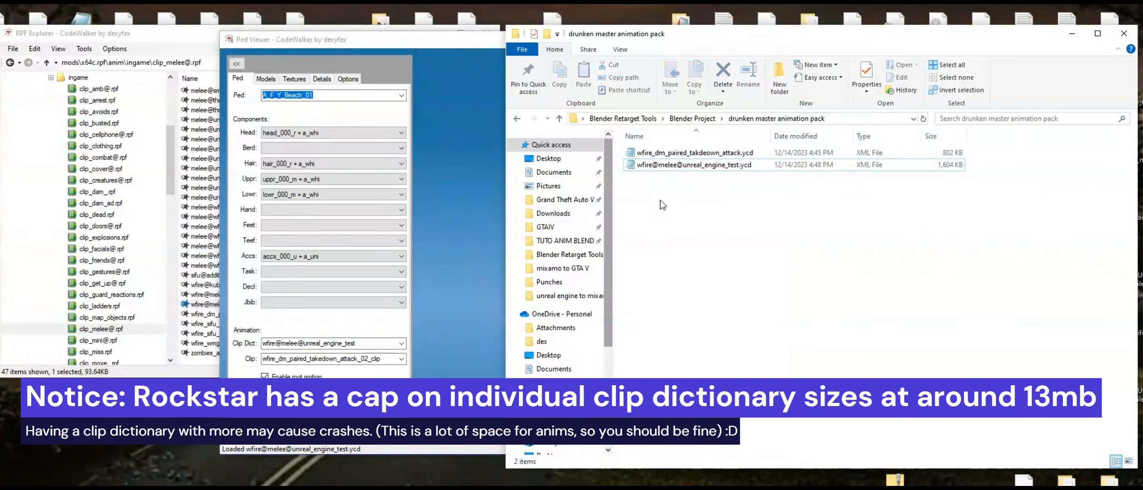
left_click(481, 243)
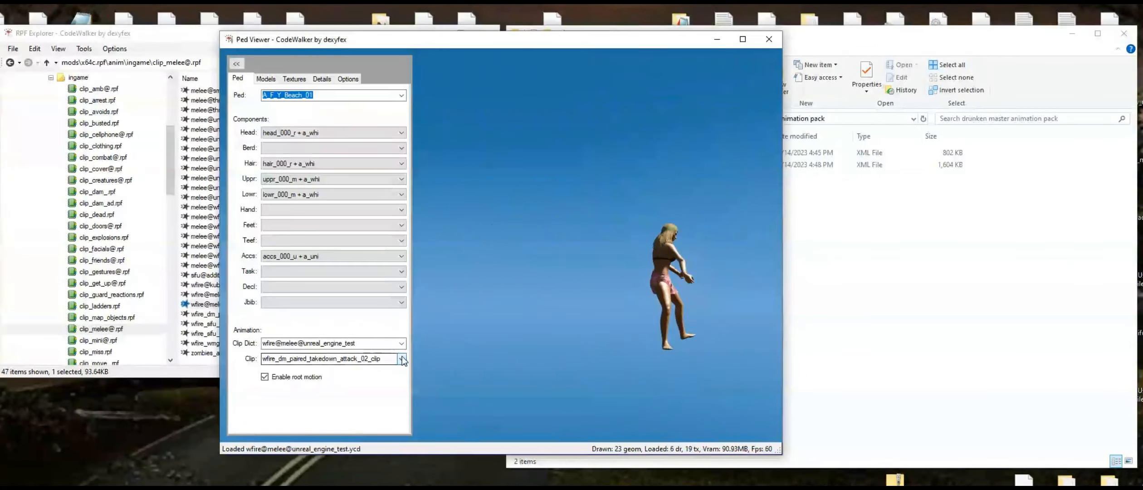
Replay wfire_dm_paired_takedown_attack_clip on the ped, turning root motion off and back on to compare the movement
left_click(372, 359)
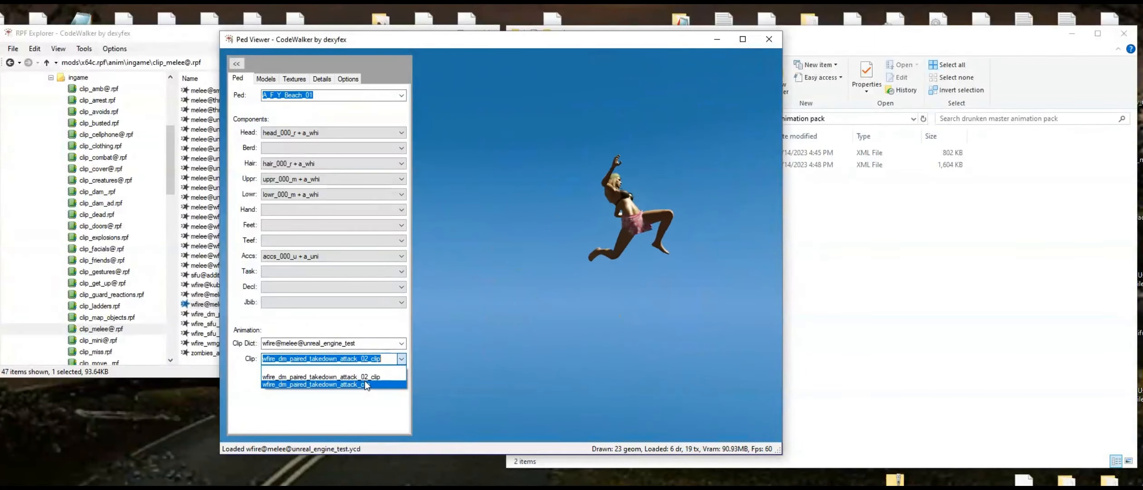
left_click(367, 385)
left_click(299, 378)
left_click(300, 378)
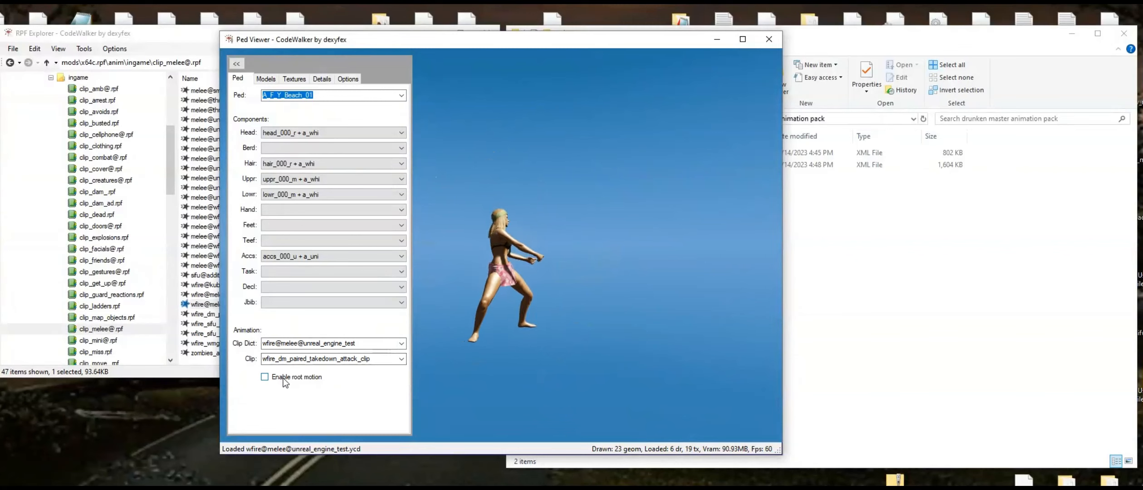
left_click(301, 377)
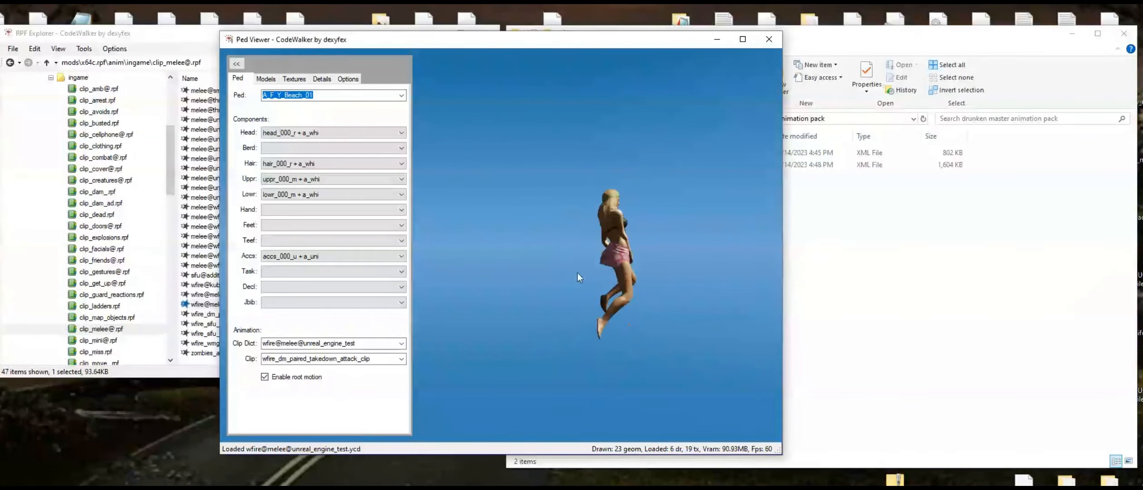
Switch the previewed ped model to Player_One and disable root motion
left_click(401, 95)
left_click_drag(402, 129, 396, 274)
scroll(290, 225, "up", 7)
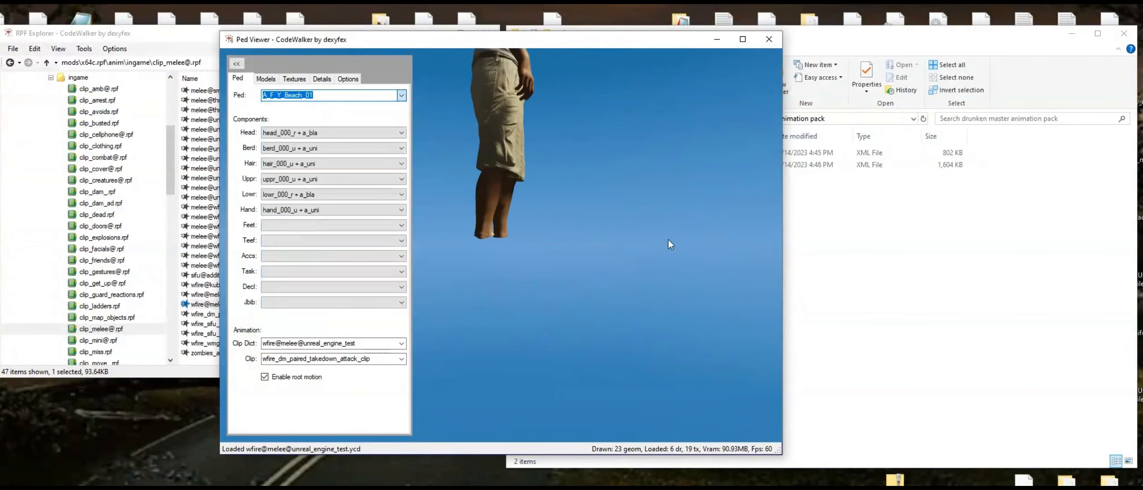
scroll(536, 163, "down", 5)
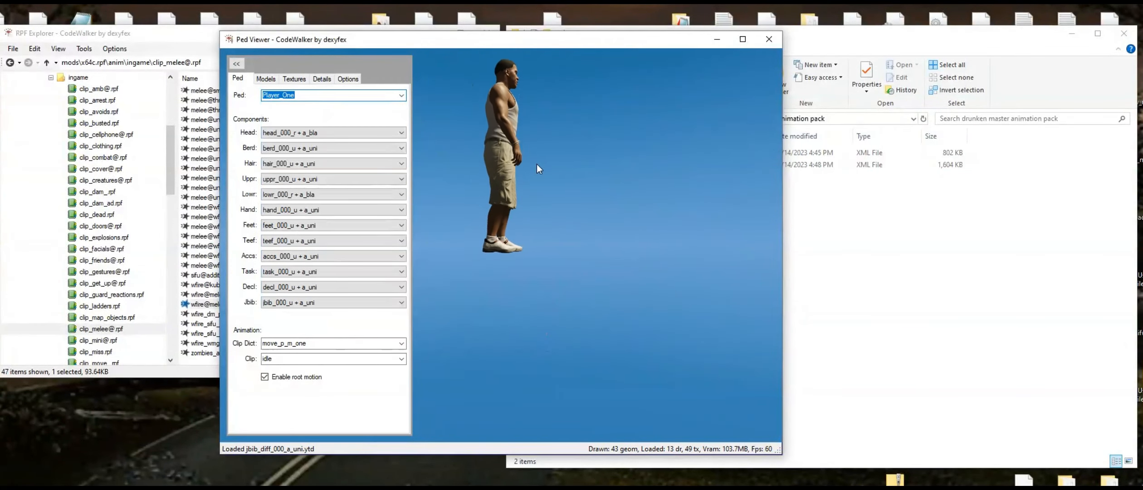
left_click(265, 377)
Load the wfire@melee@unreal_engine_test clip dictionary for Player_One and play wfire_dm_paired_takedown_attack_clip
left_click(286, 342)
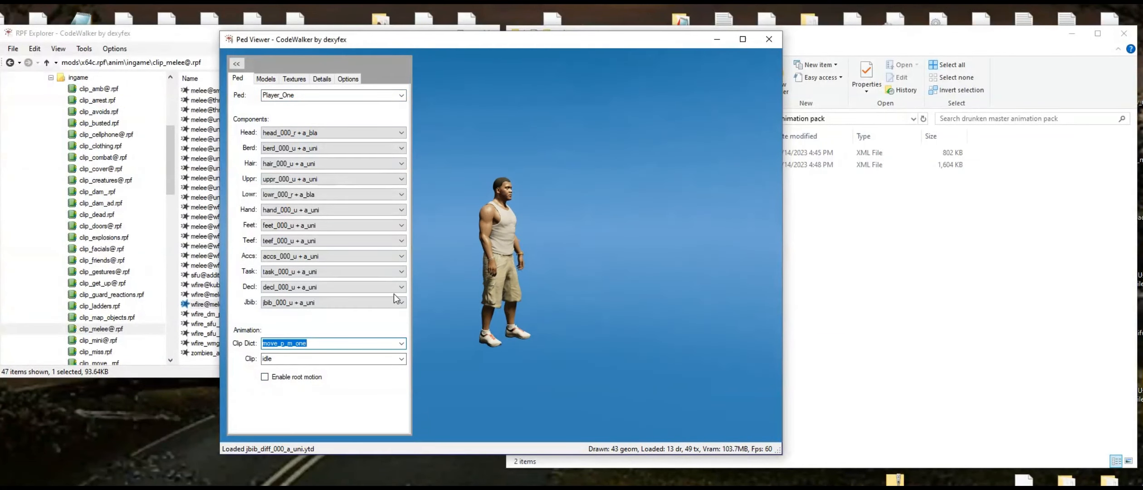
type("wfire@kubold@kickboxing_moveset")
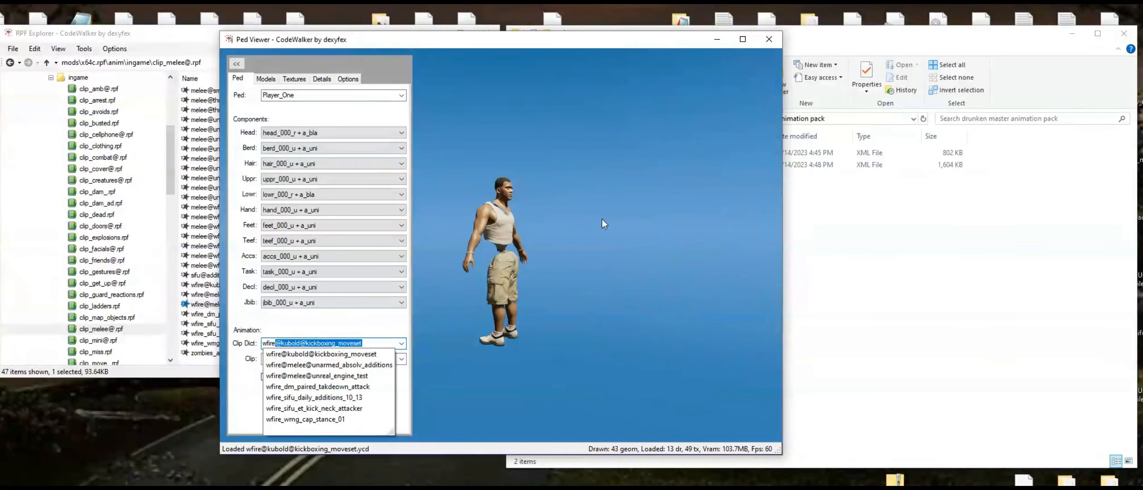
left_click(323, 375)
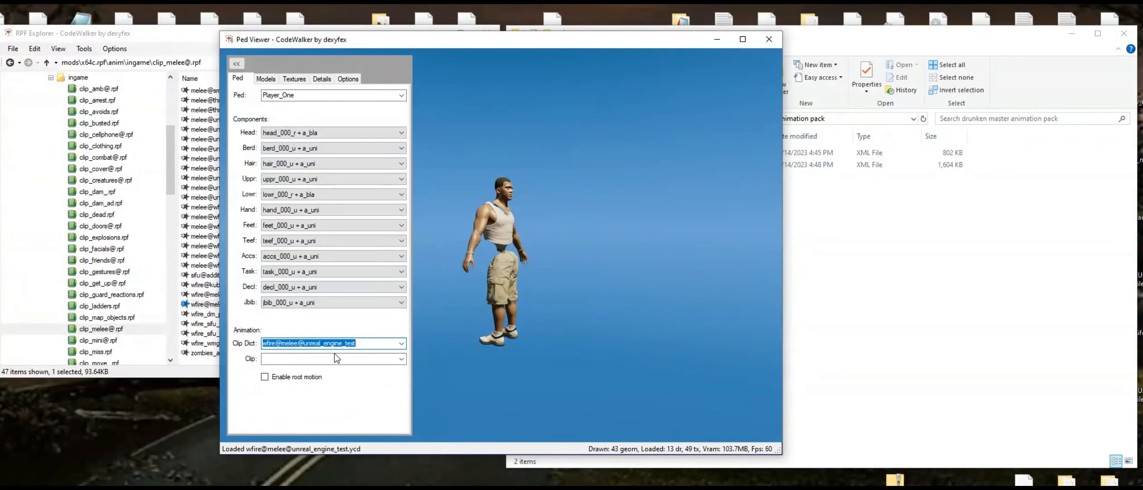
left_click(402, 358)
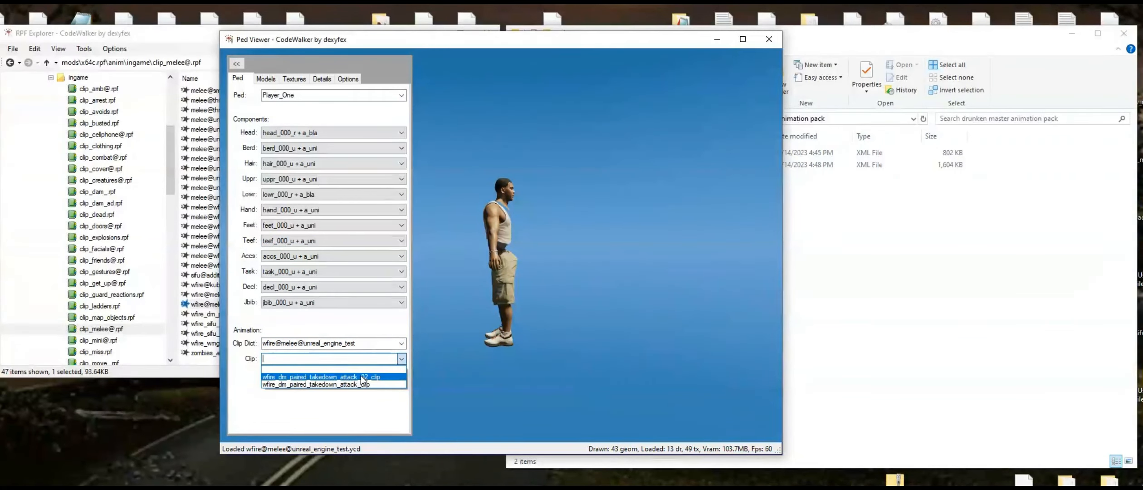
left_click(364, 384)
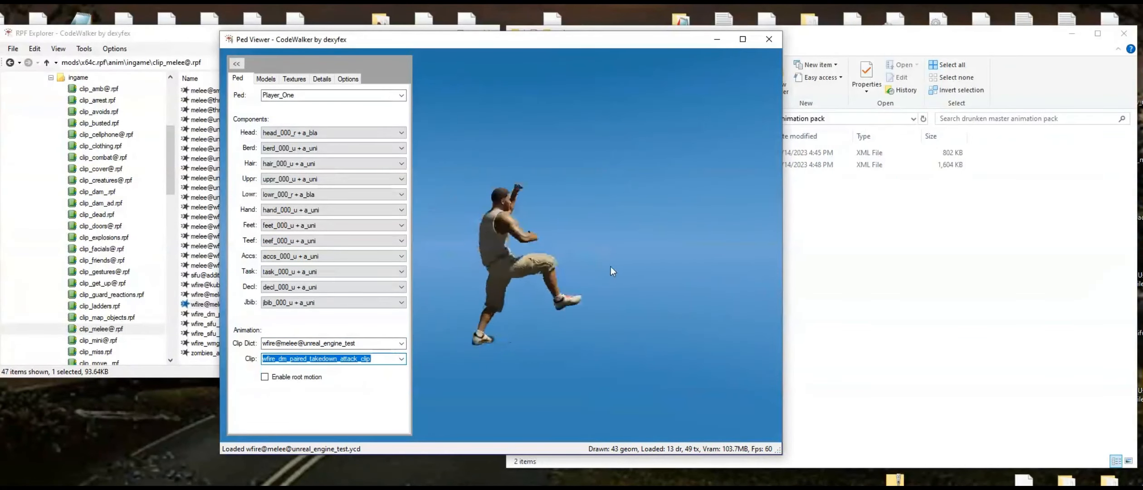
Examine the takedown attack on Player_One from the front and up close, and re-enable root motion
left_click_drag(645, 239, 520, 236)
scroll(523, 159, "up", 7)
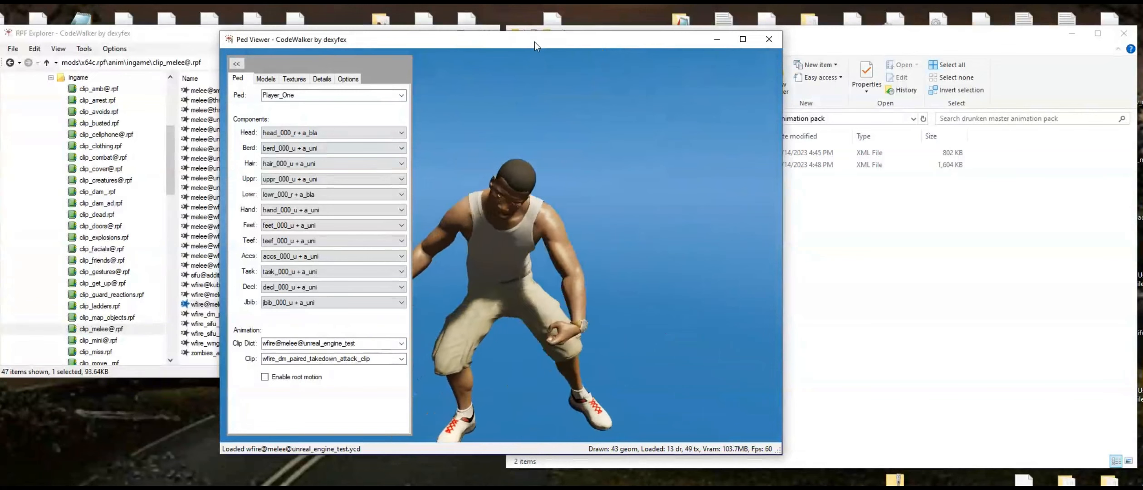
left_click_drag(534, 42, 545, 39)
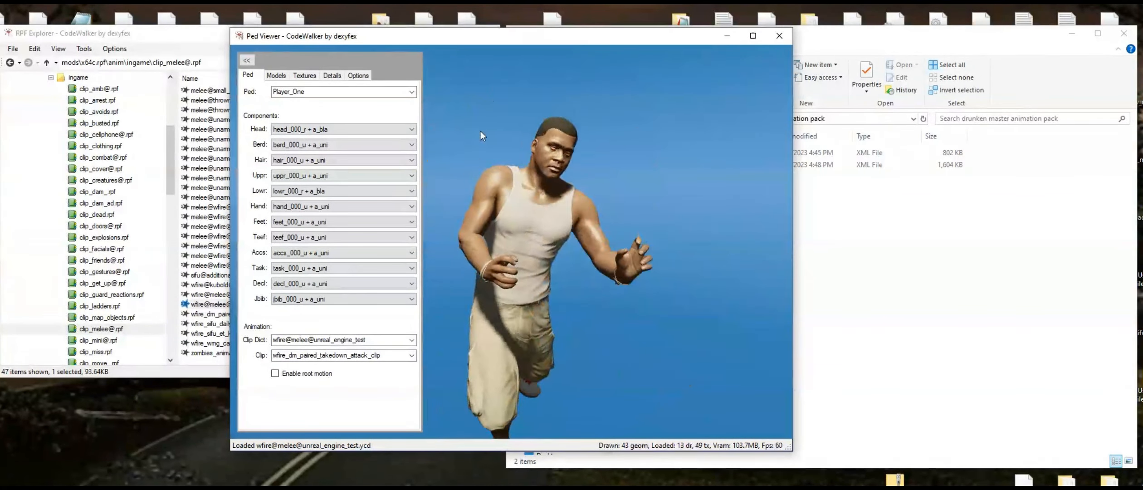
left_click_drag(553, 41, 543, 37)
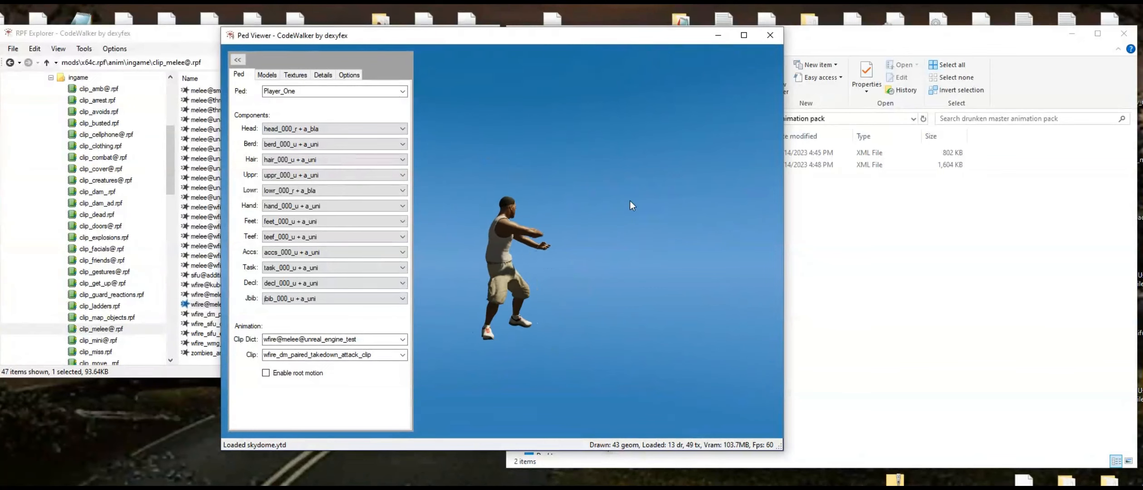
left_click(273, 373)
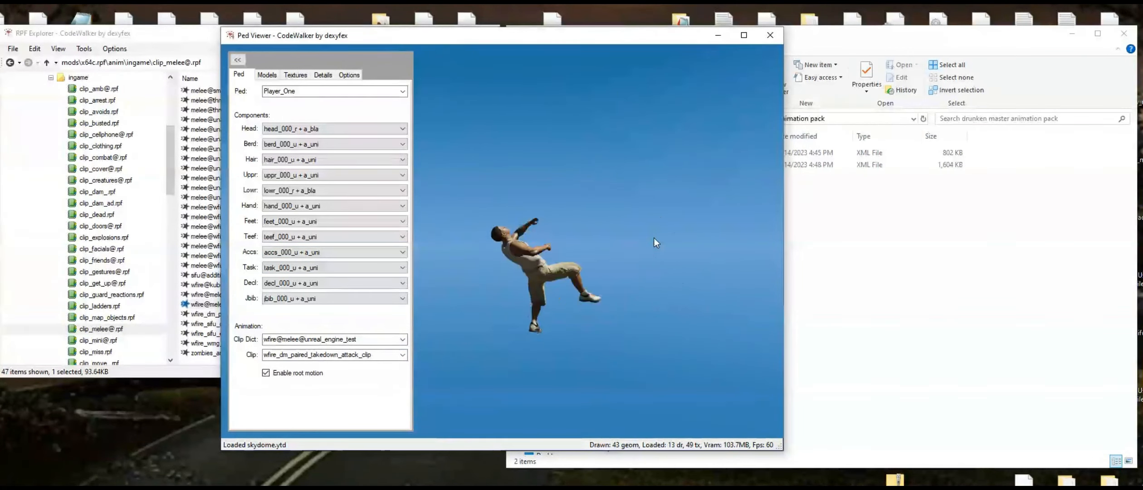
Switch to the RPF Explorer, open clip_dead.rpf and select dead.ycd
left_click(196, 39)
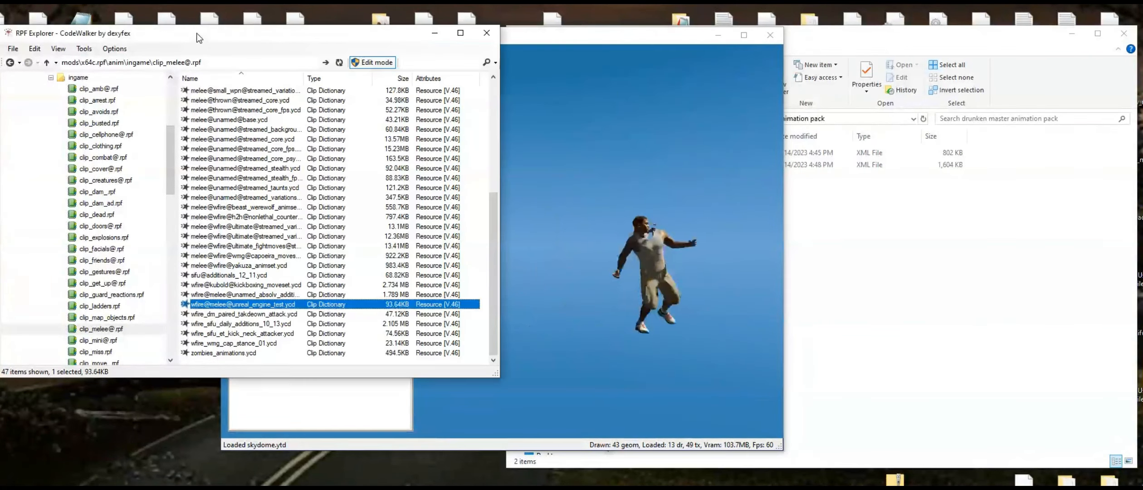
left_click(144, 214)
left_click(213, 92)
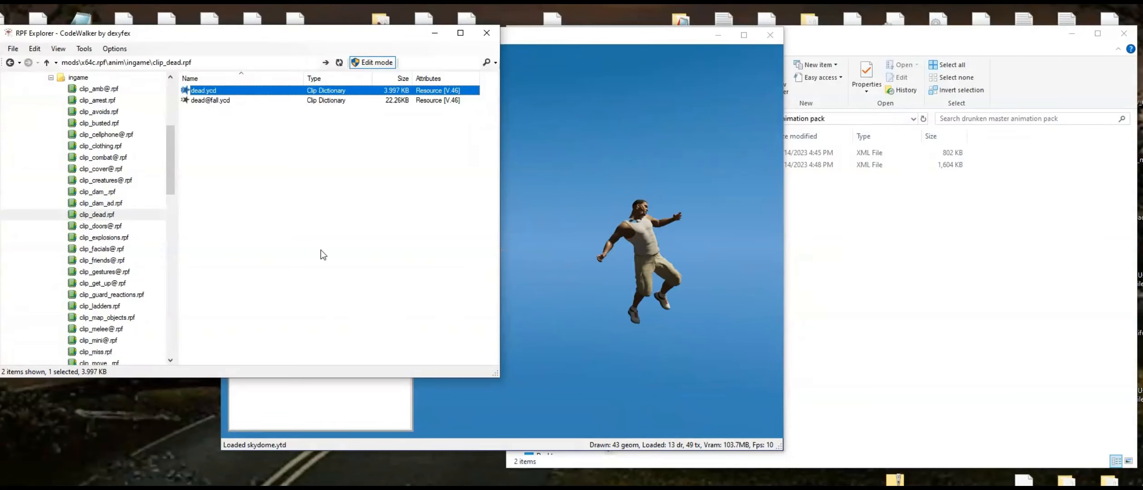
Find clip_dam_.rpf in the ingame folder and copy the dam_ko.ycd clip dictionary from it
scroll(122, 287, "down", 2)
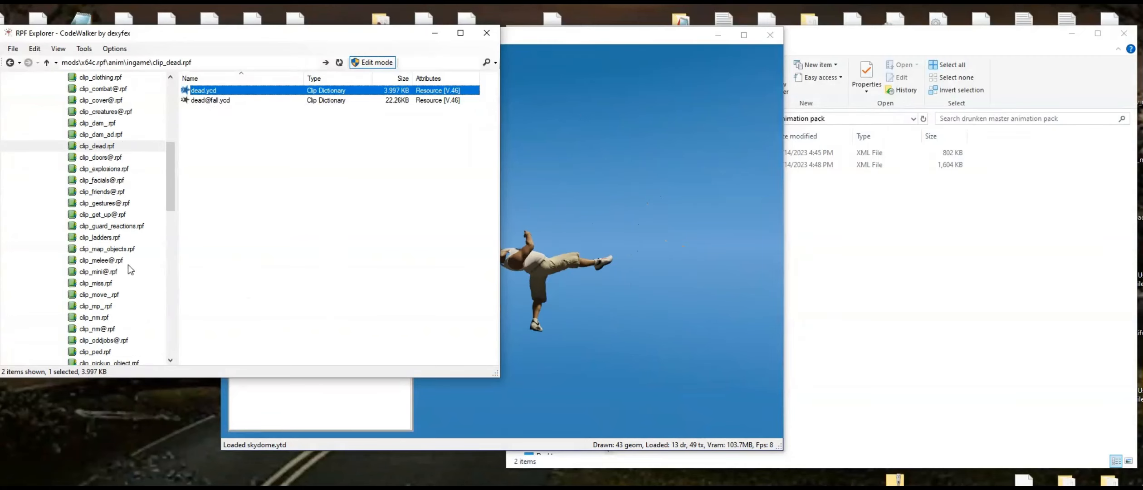
scroll(113, 254, "down", 6)
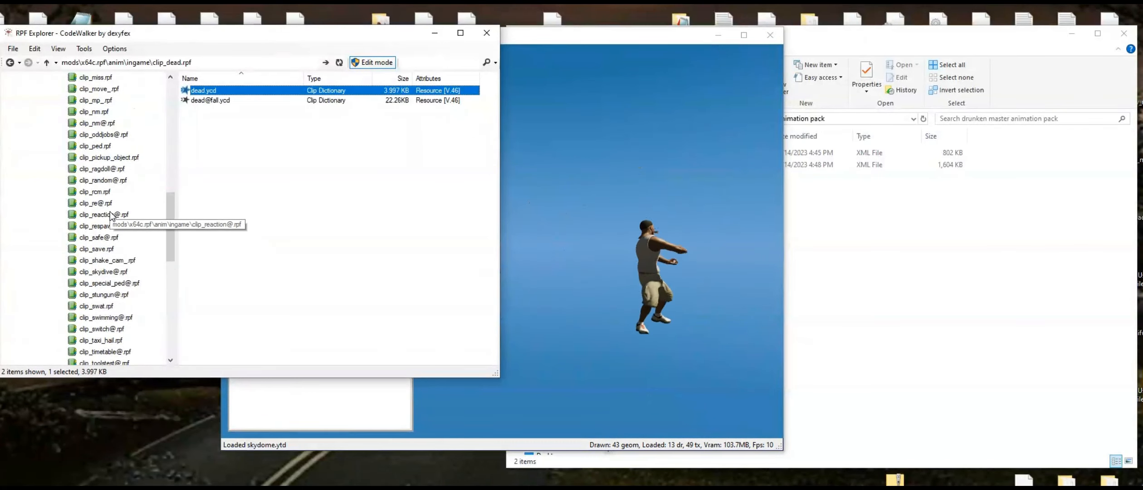
scroll(111, 149, "up", 1)
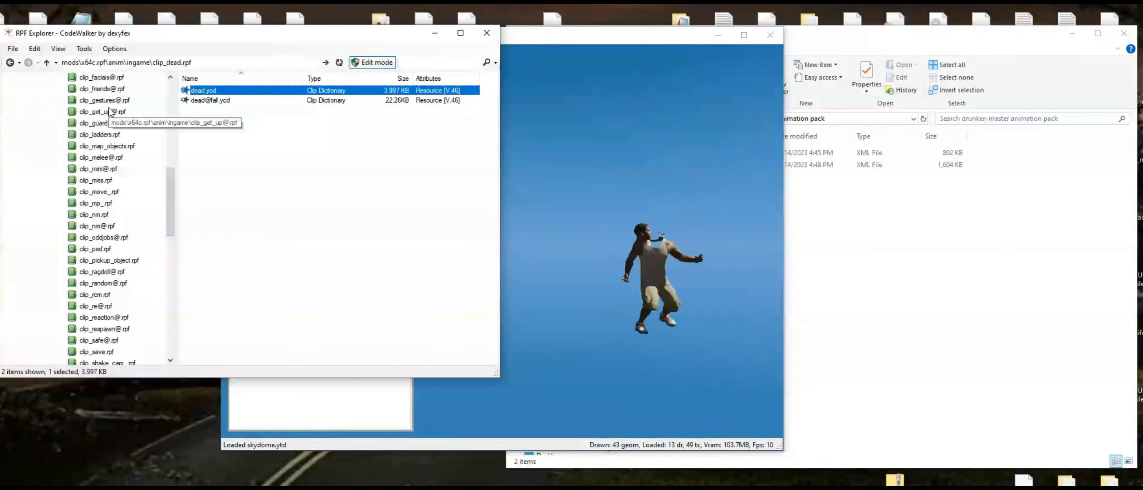
scroll(111, 113, "up", 4)
left_click(115, 89)
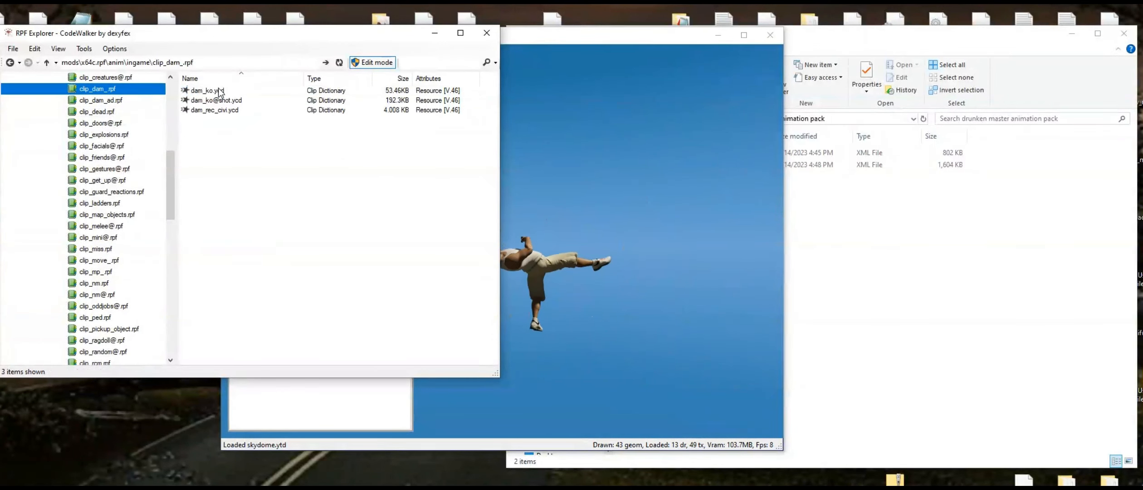
right_click(220, 91)
left_click(267, 234)
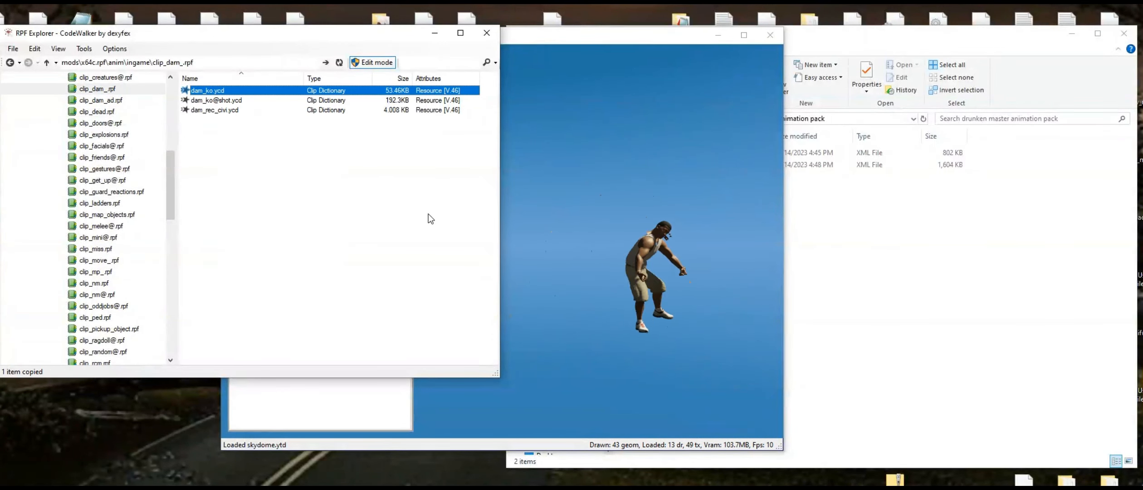
Load the dam_ko clip dictionary in the Ped Viewer using the copied file name without its .ycd extension
left_click(446, 271)
right_click(341, 343)
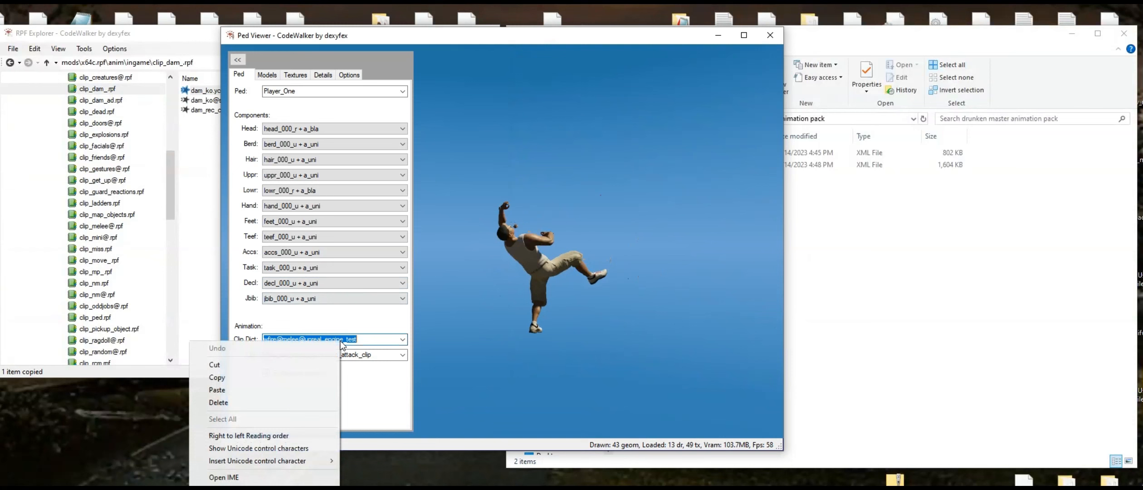
left_click(246, 389)
key("BackSpace")
key("BackSpace")
key("BackSpace")
key("BackSpace")
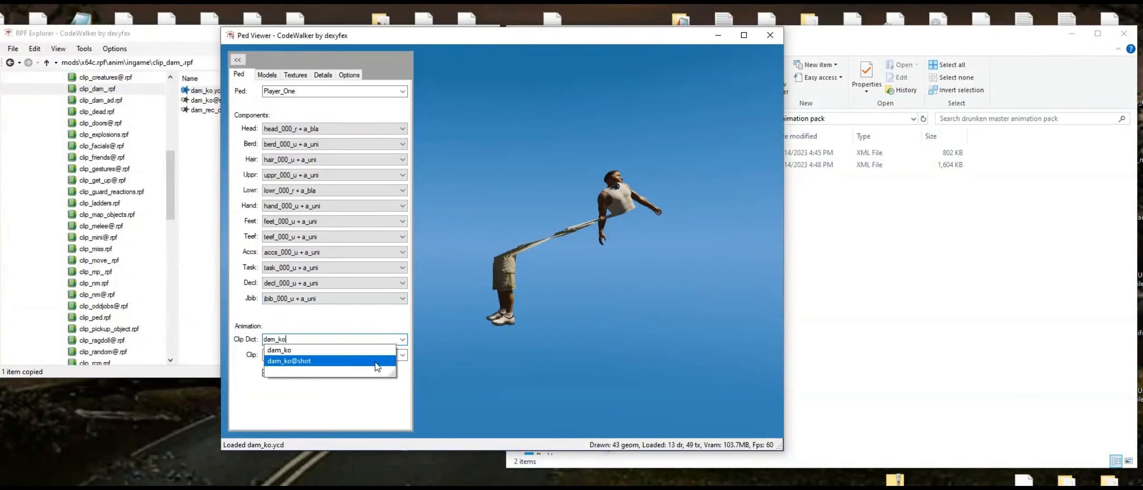
Play the floor_back clip from the dam_ko dictionary on Player_One
left_click(403, 355)
left_click(404, 357)
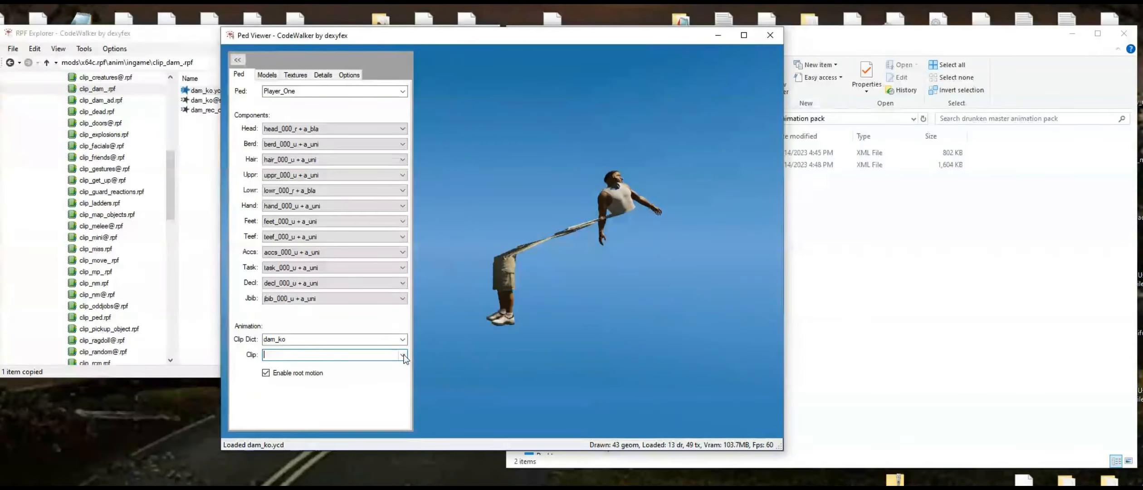
left_click(404, 356)
left_click(302, 389)
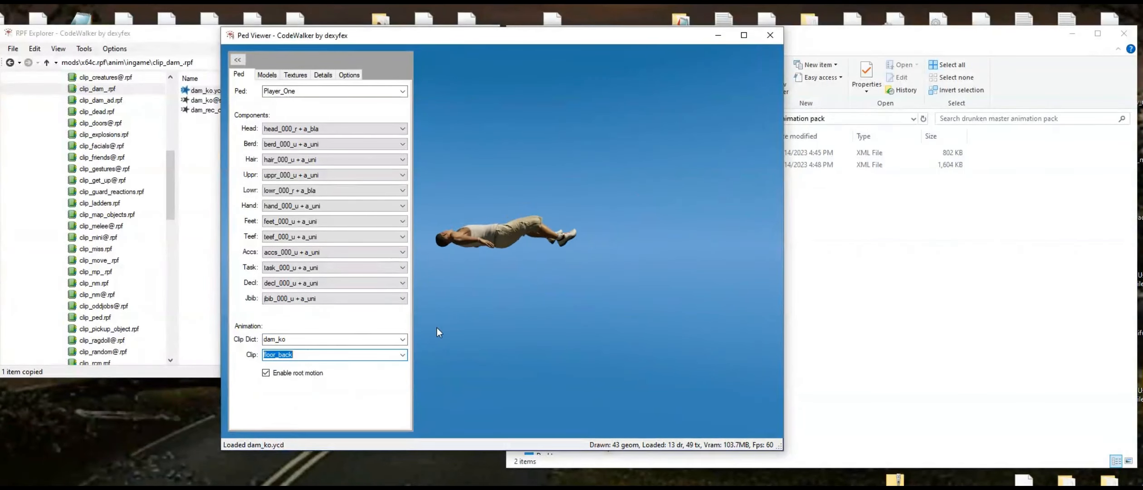
Preview the ko_back knockout clip on Player_One and view it from different angles
left_click(300, 418)
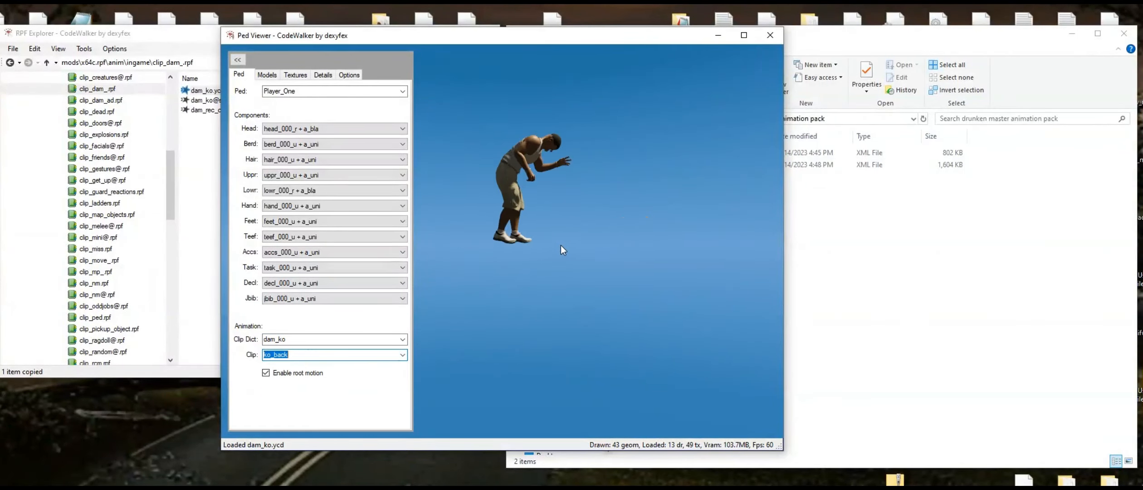
left_click_drag(584, 152, 561, 158)
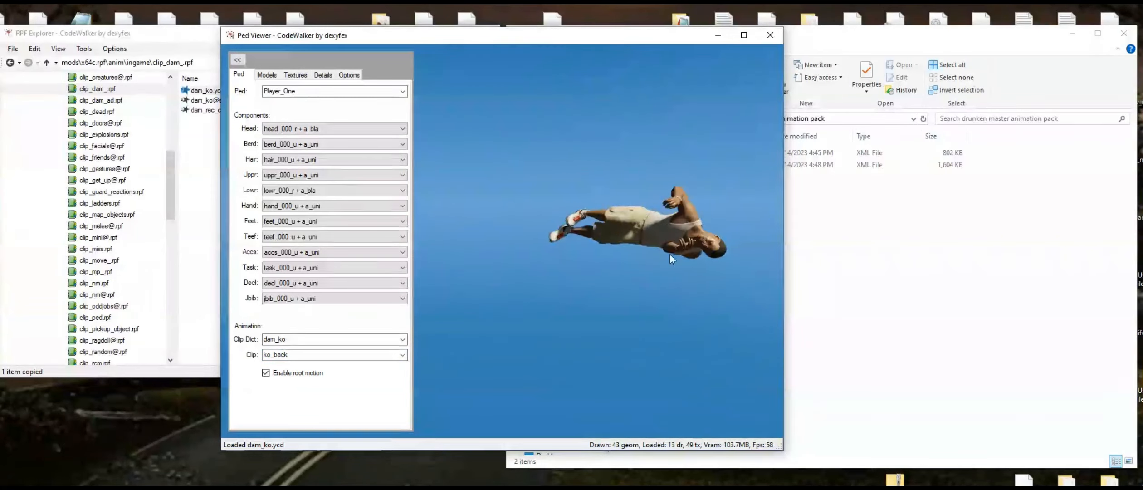
left_click_drag(748, 299, 683, 284)
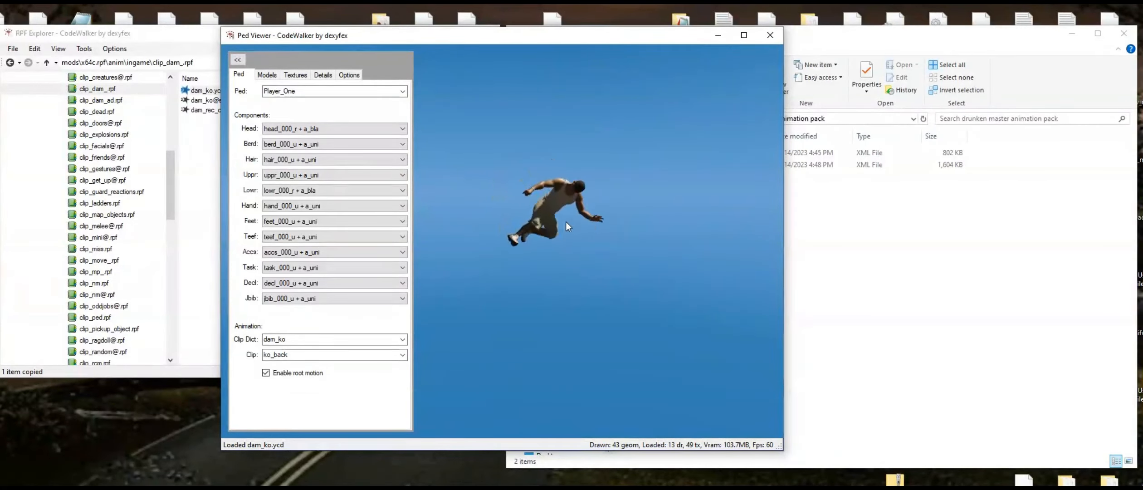
Preview the ko_front and ko_left knockout clips on Player_One in turn
left_click(403, 354)
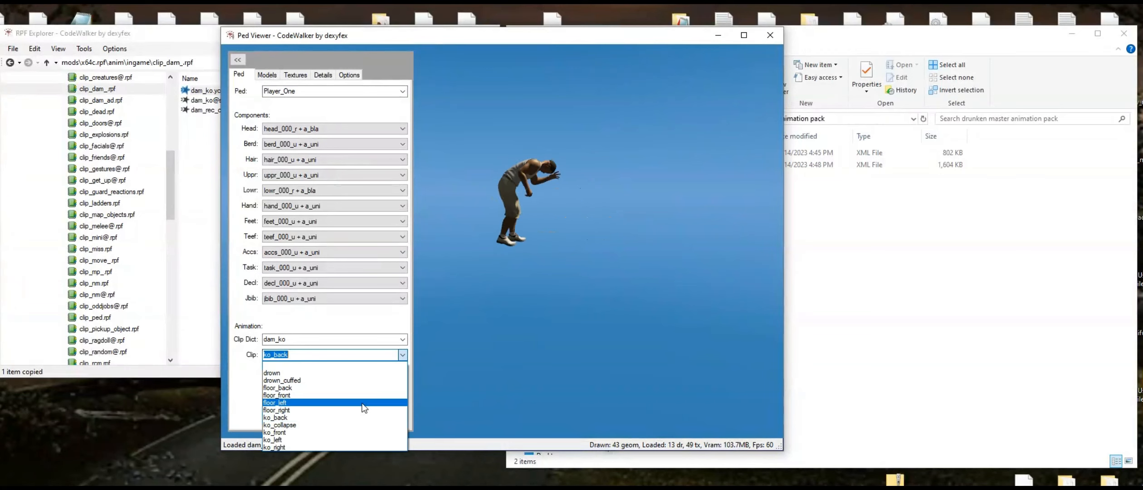
left_click(343, 432)
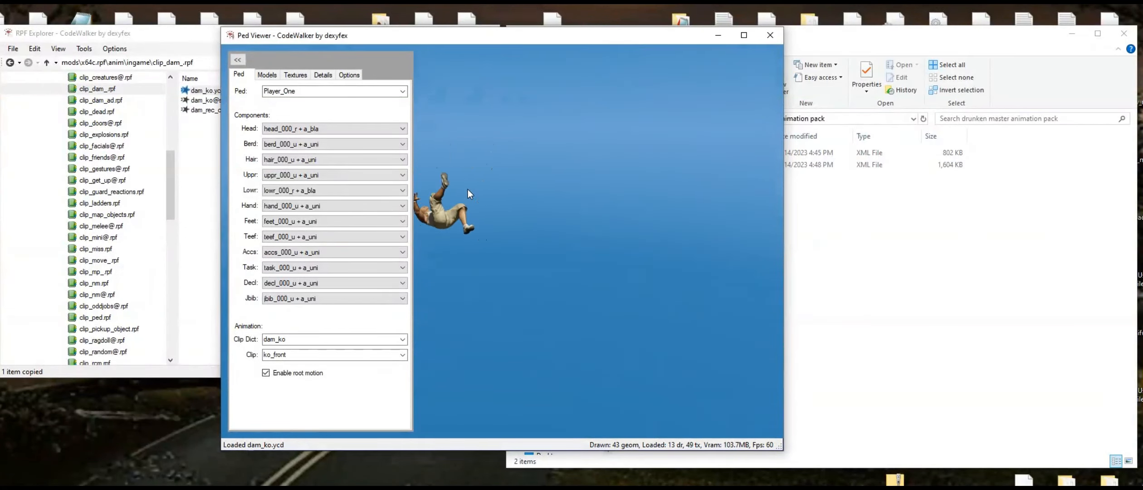
left_click(403, 354)
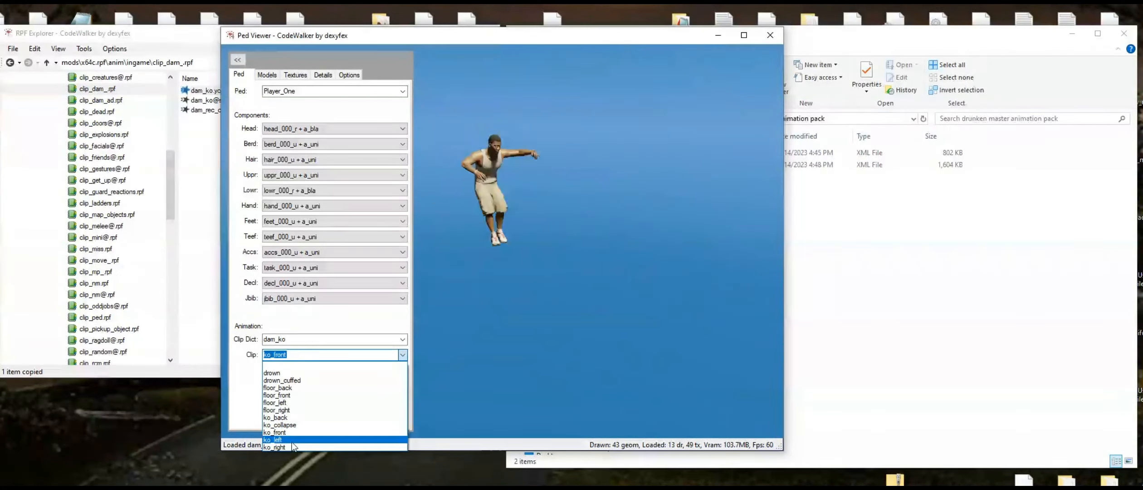
left_click(290, 393)
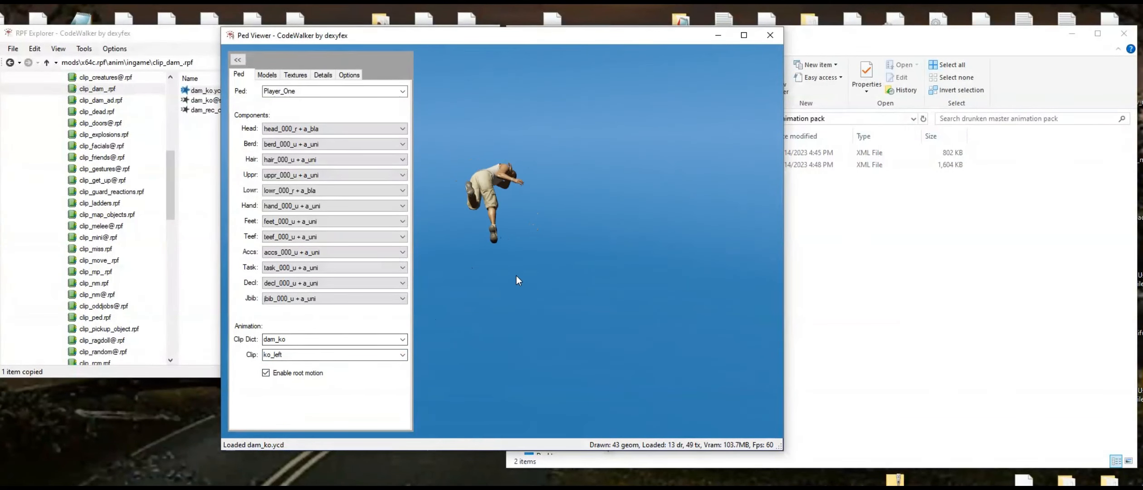
Play the ko_right knockout clip on Player_One and examine its fall from several angles
left_click(400, 356)
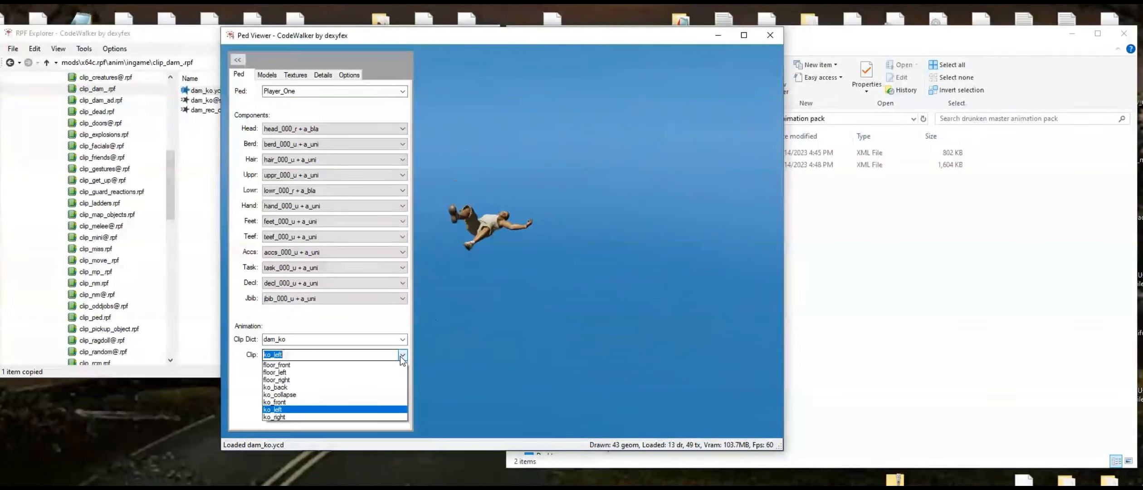
left_click(308, 413)
left_click_drag(545, 250, 665, 234)
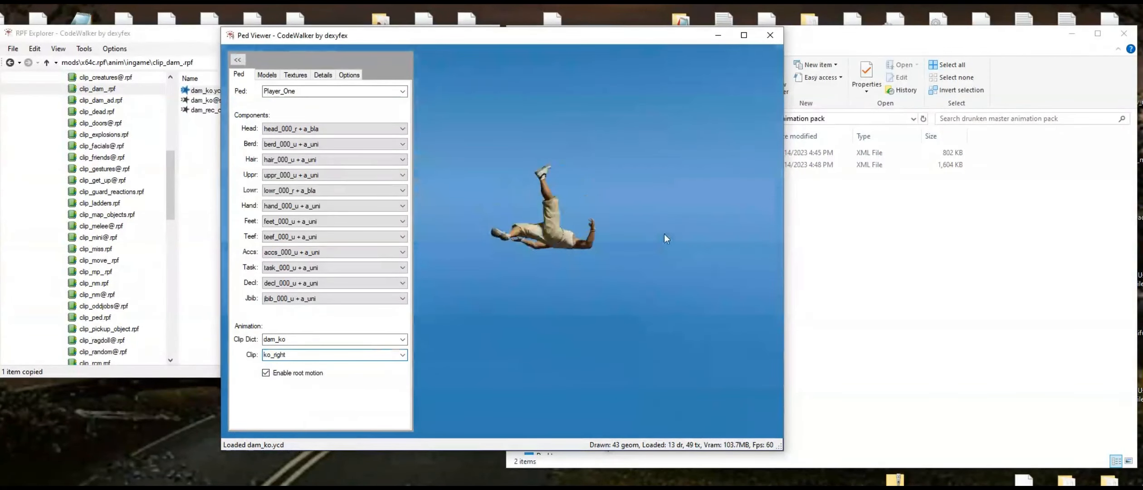
left_click_drag(554, 305, 630, 291)
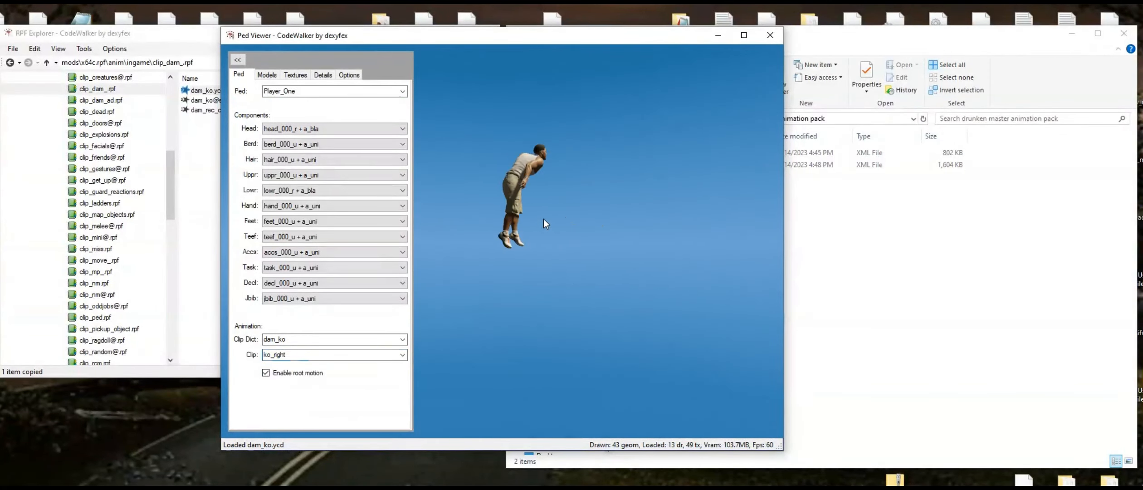
left_click_drag(509, 201, 558, 211)
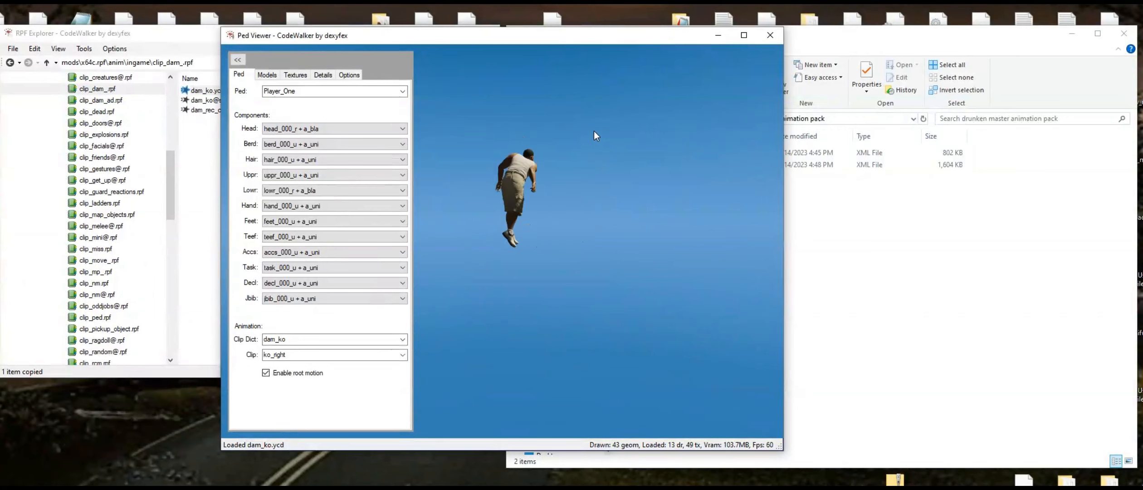
left_click_drag(636, 173, 658, 179)
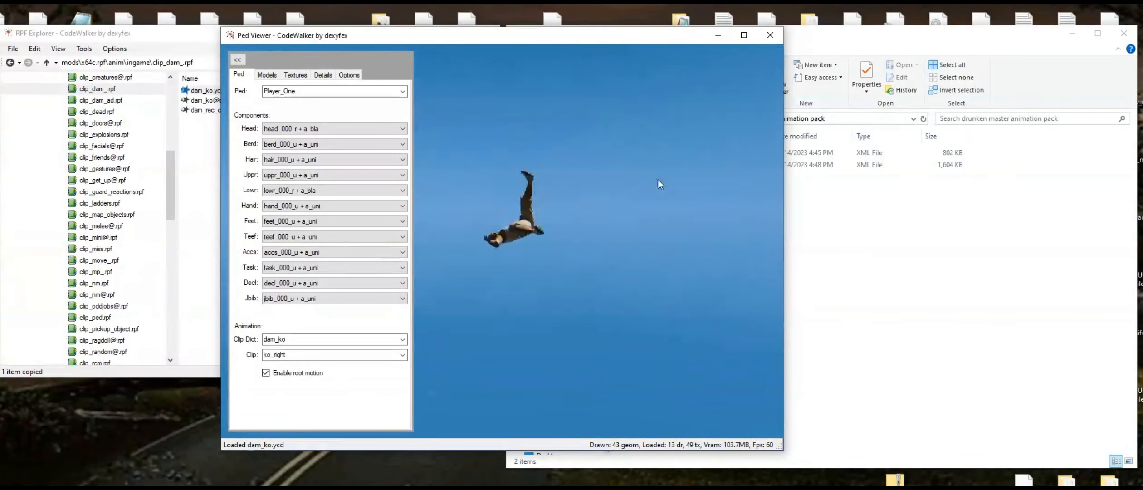
left_click_drag(545, 155, 519, 141)
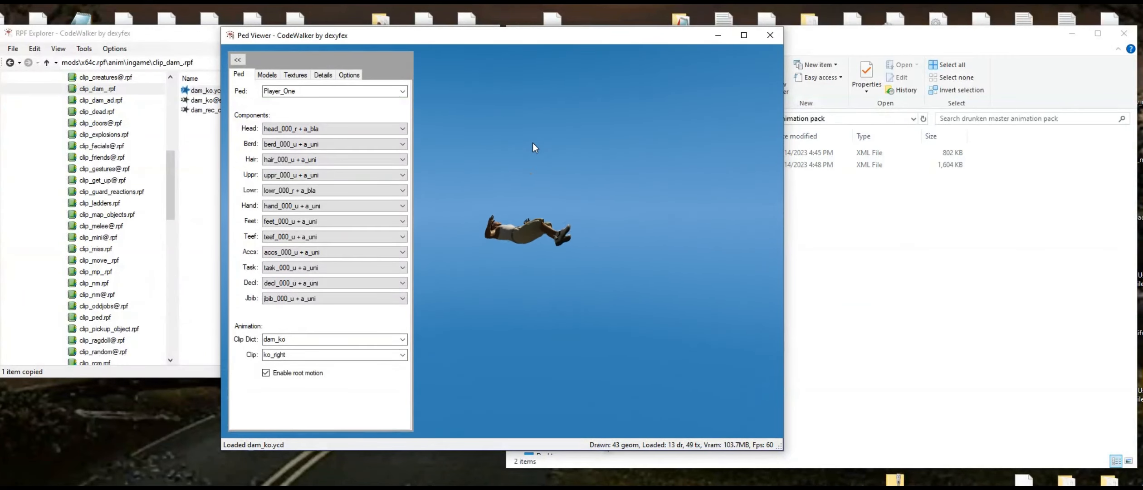